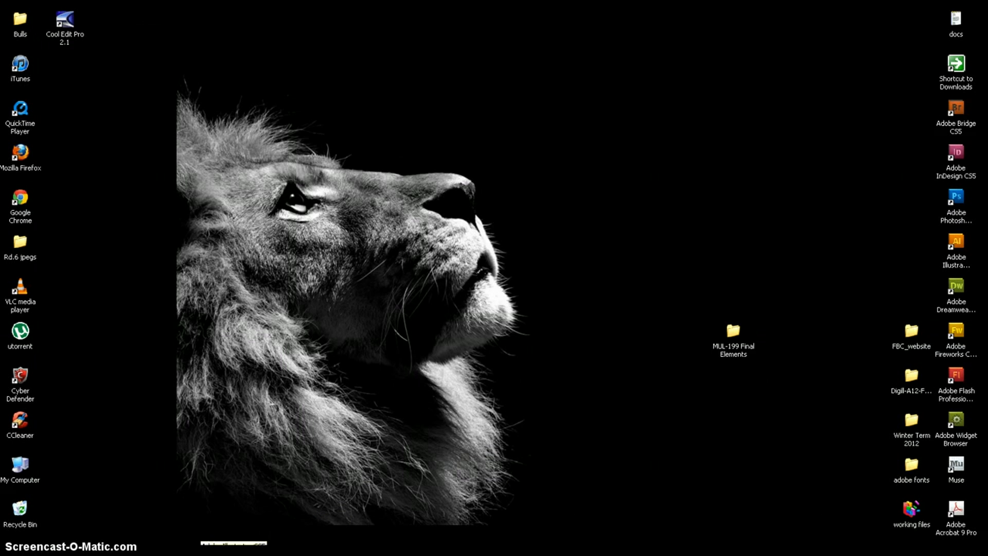
Switch to Adobe Illustrator and start a new document named SOLO with the advanced settings shown.
{"action": "left_click", "coordinate": [206, 553]}
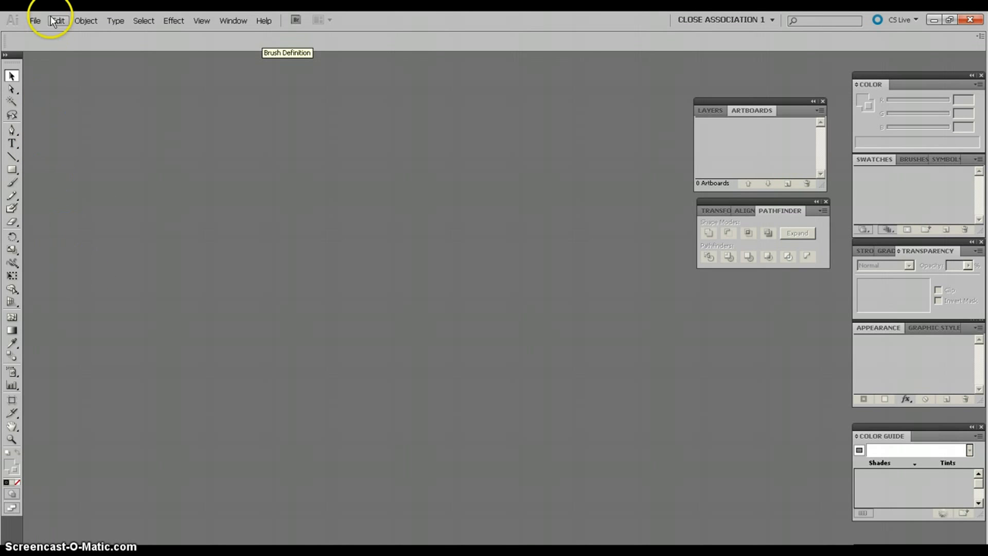
{"action": "left_click", "coordinate": [36, 21]}
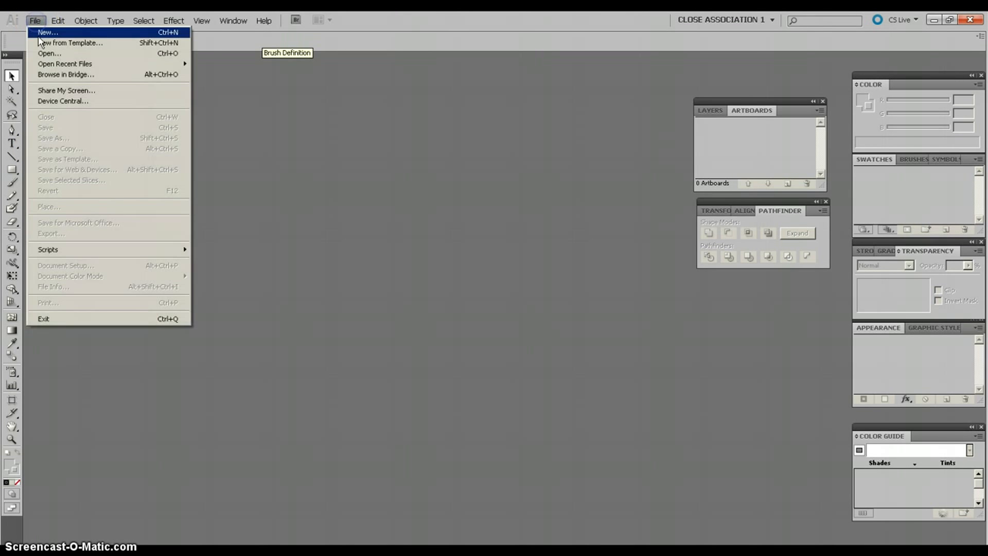
{"action": "left_click", "coordinate": [40, 32]}
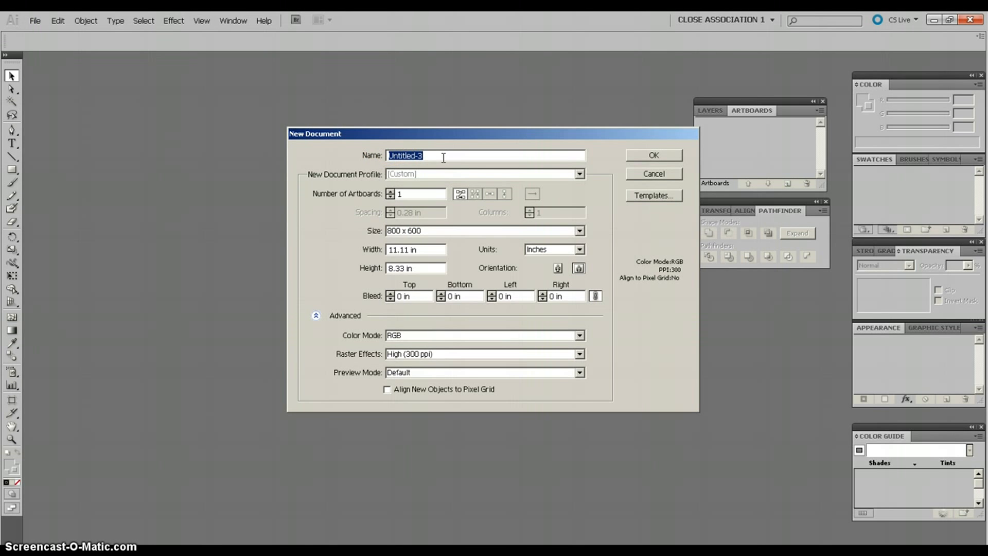
{"action": "type", "text": "SOLO"}
{"action": "left_click", "coordinate": [316, 316]}
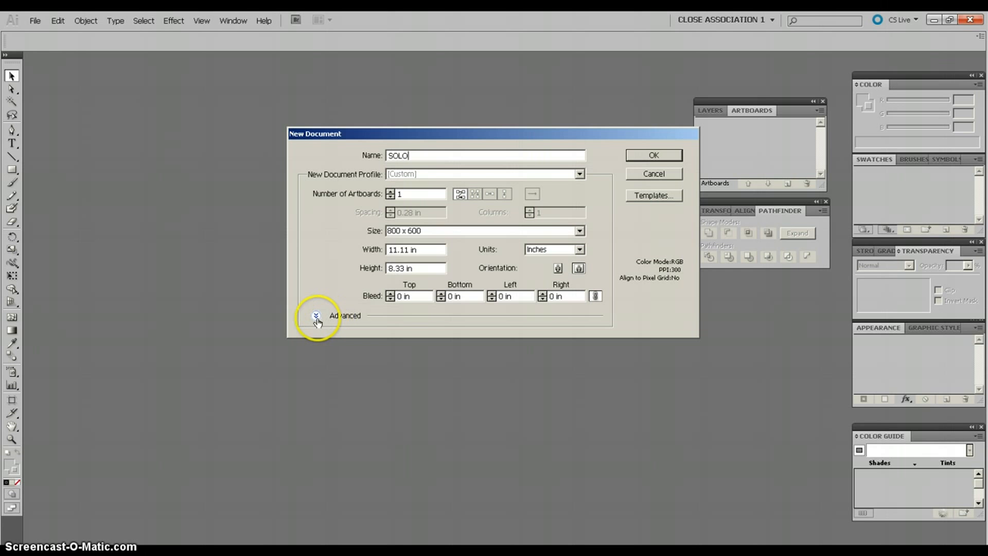
{"action": "left_click", "coordinate": [316, 316]}
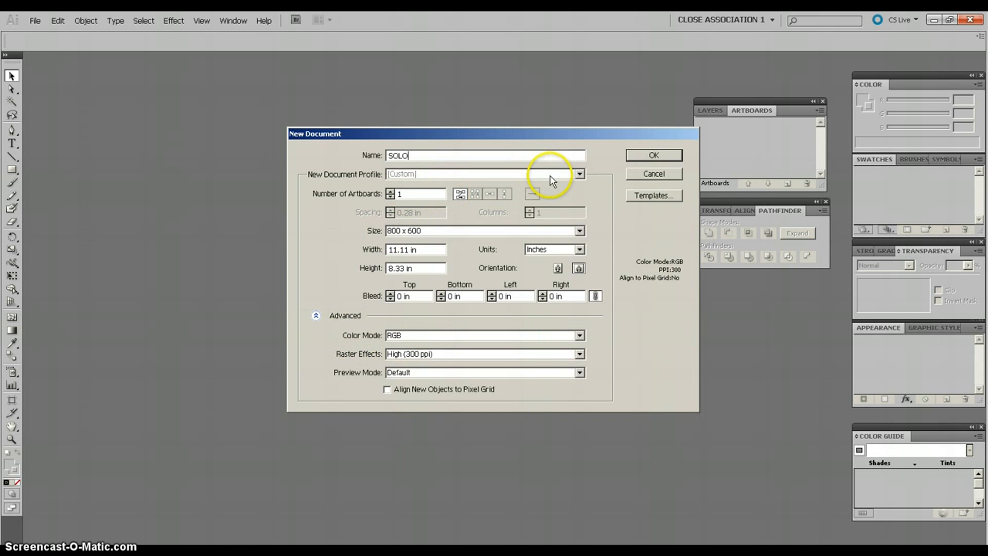
Set the new document to the Basic RGB profile with inches as units and landscape orientation.
{"action": "left_click", "coordinate": [579, 175]}
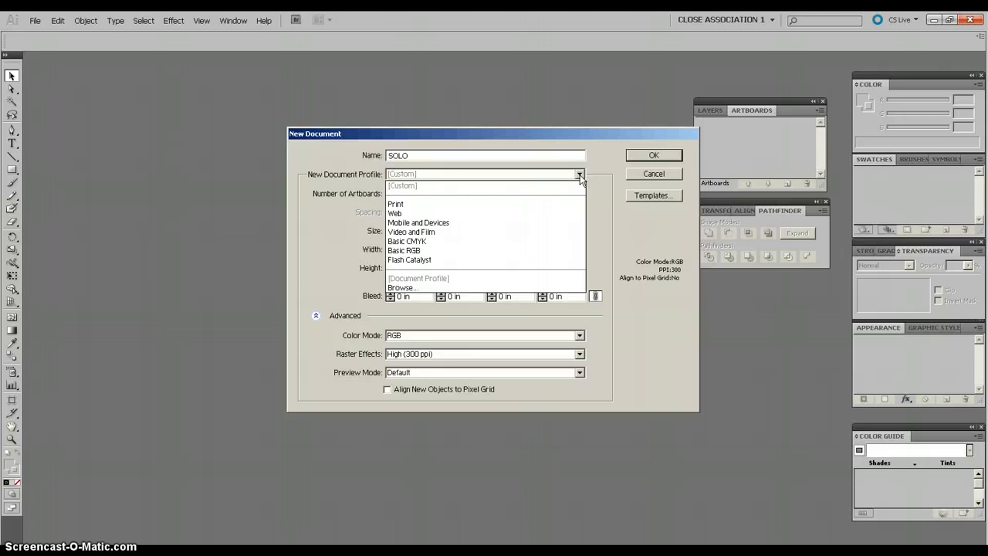
{"action": "left_click", "coordinate": [507, 254]}
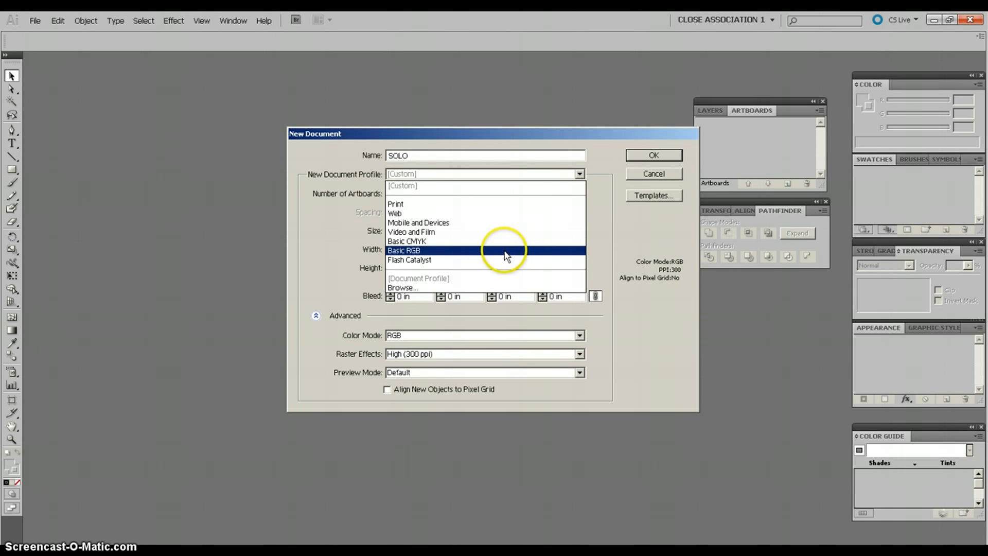
{"action": "left_click", "coordinate": [434, 204]}
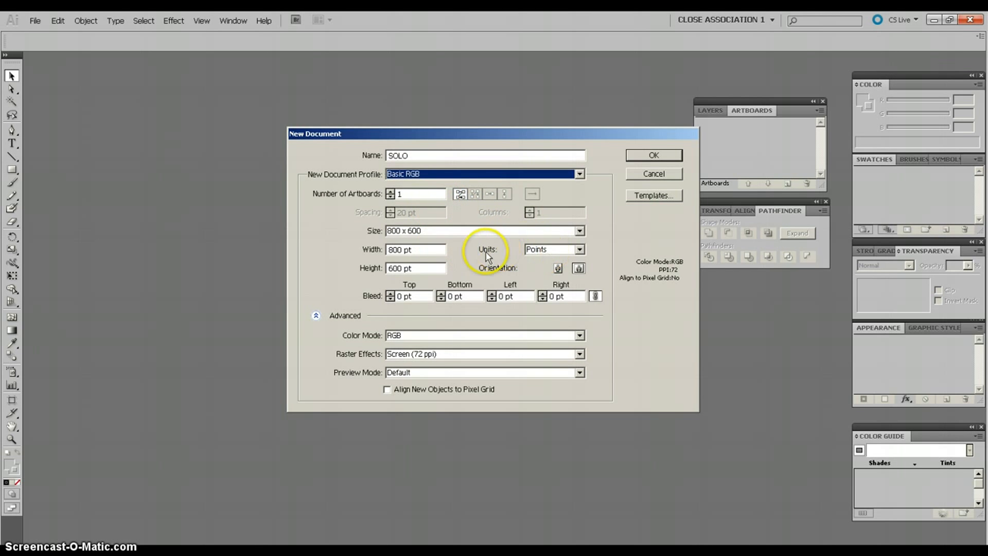
{"action": "left_click", "coordinate": [581, 249]}
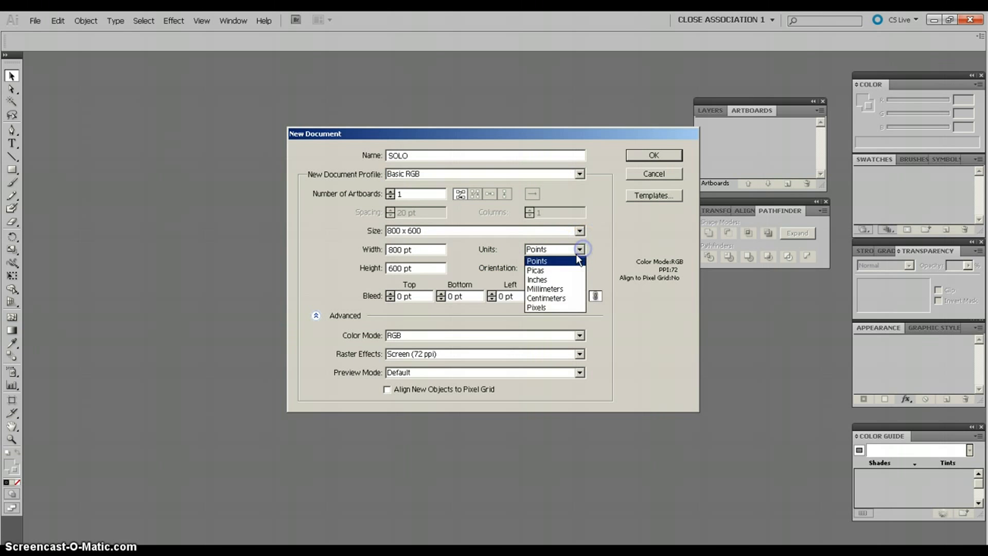
{"action": "left_click", "coordinate": [551, 280]}
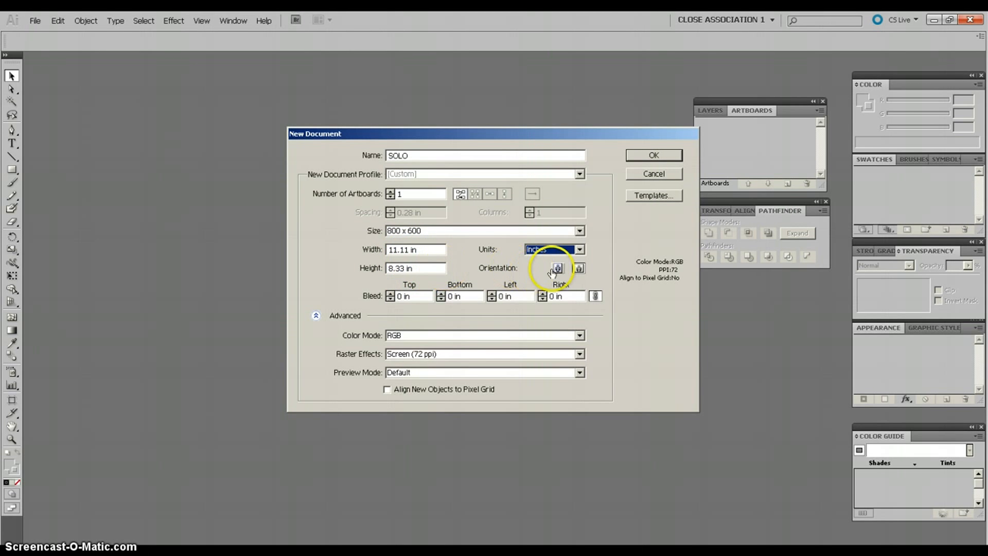
{"action": "left_click", "coordinate": [580, 270]}
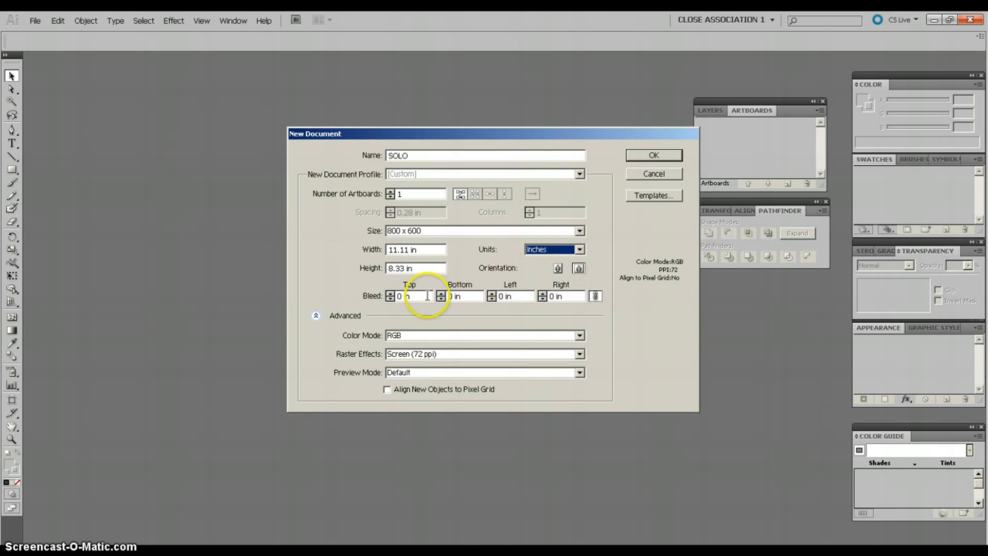
Set 2 artboards and High (300 ppi) raster effects, and create the document.
{"action": "left_click", "coordinate": [391, 192]}
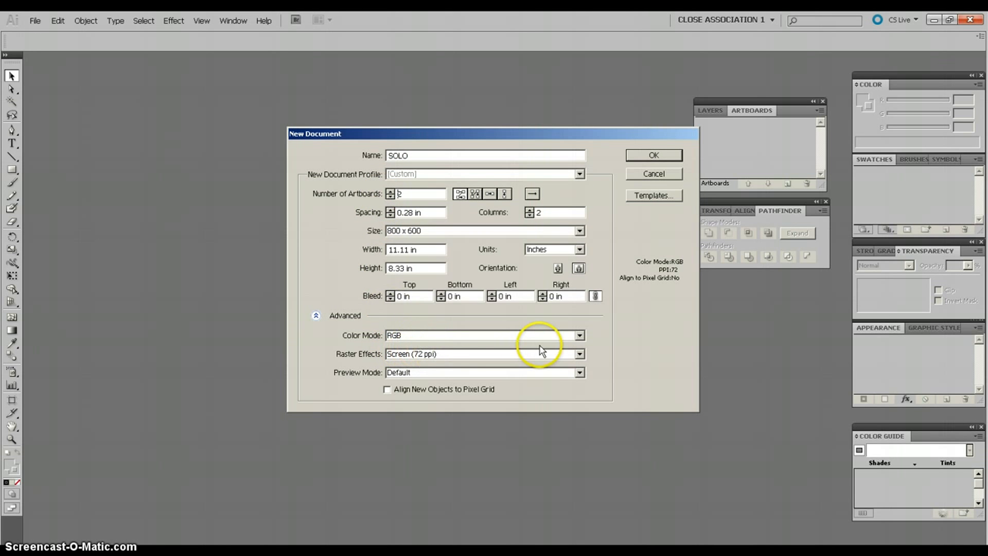
{"action": "left_click", "coordinate": [580, 354]}
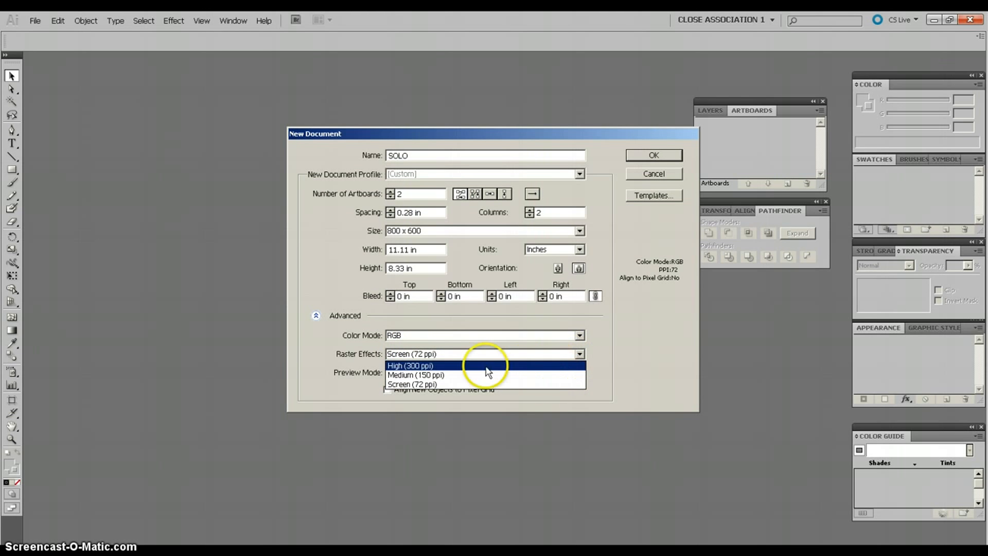
{"action": "left_click", "coordinate": [411, 366]}
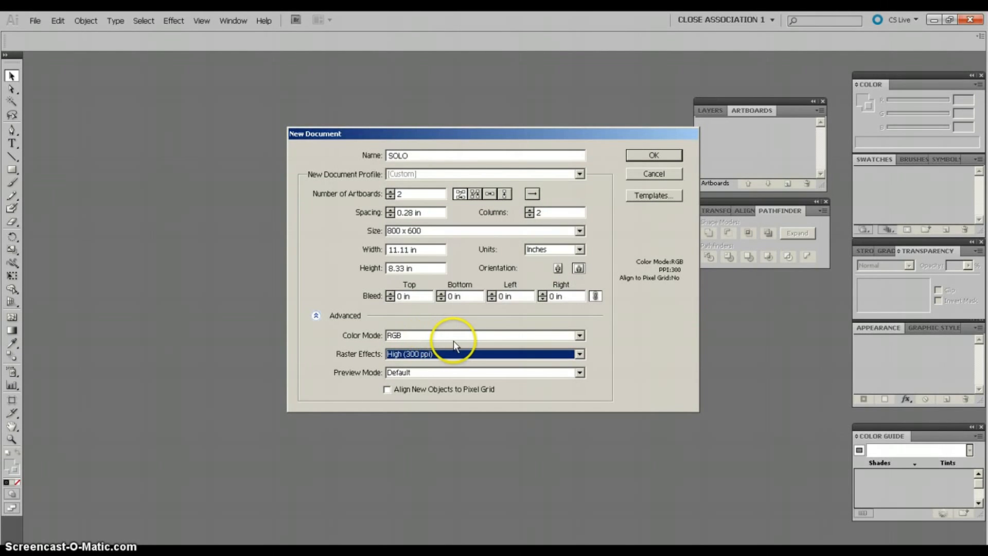
{"action": "left_click", "coordinate": [648, 155]}
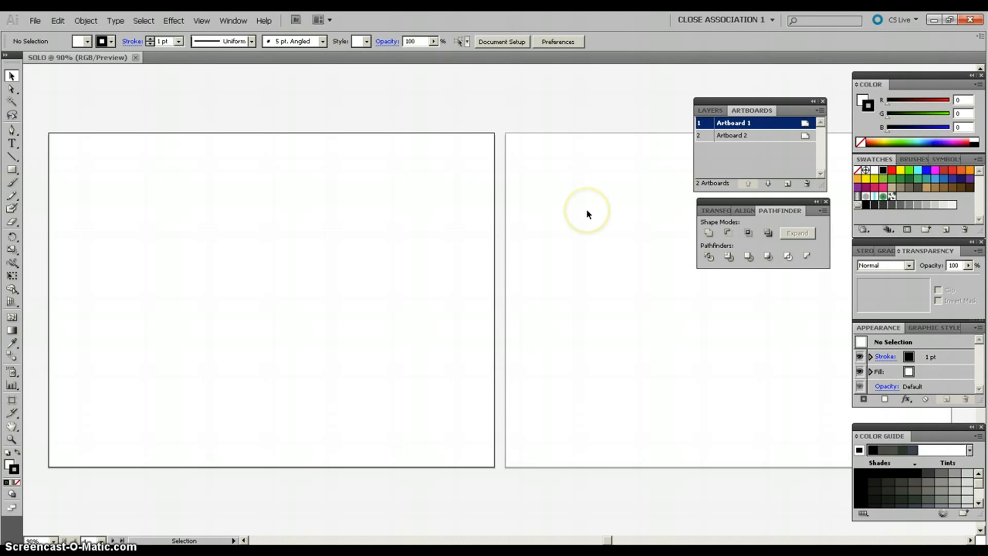
Show the rulers around the two artboards and make Artboard 1 active.
{"action": "key", "text": "ctrl+minus"}
{"action": "left_click", "coordinate": [452, 214]}
{"action": "left_click", "coordinate": [524, 209]}
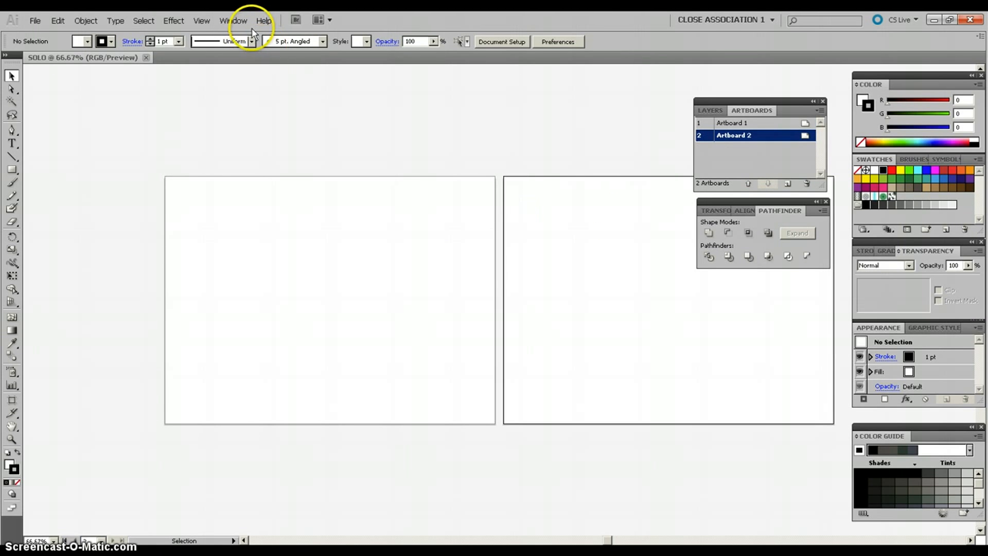
{"action": "left_click", "coordinate": [232, 20]}
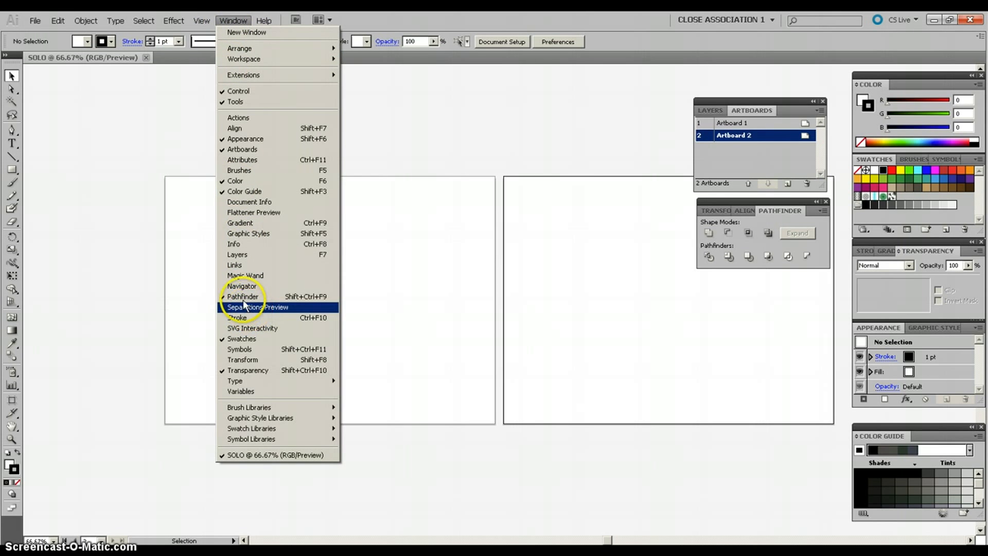
{"action": "mouse_move", "coordinate": [199, 27]}
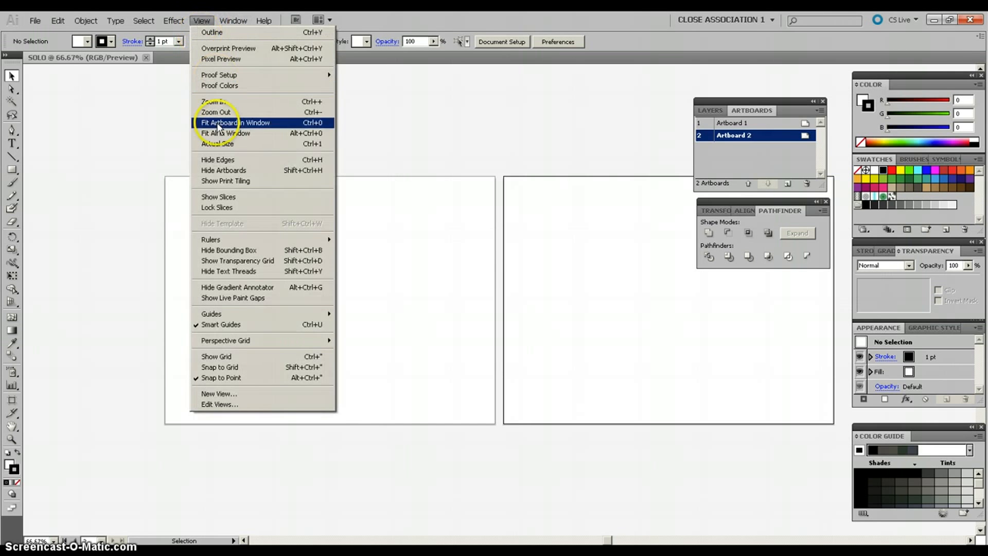
{"action": "mouse_move", "coordinate": [233, 239]}
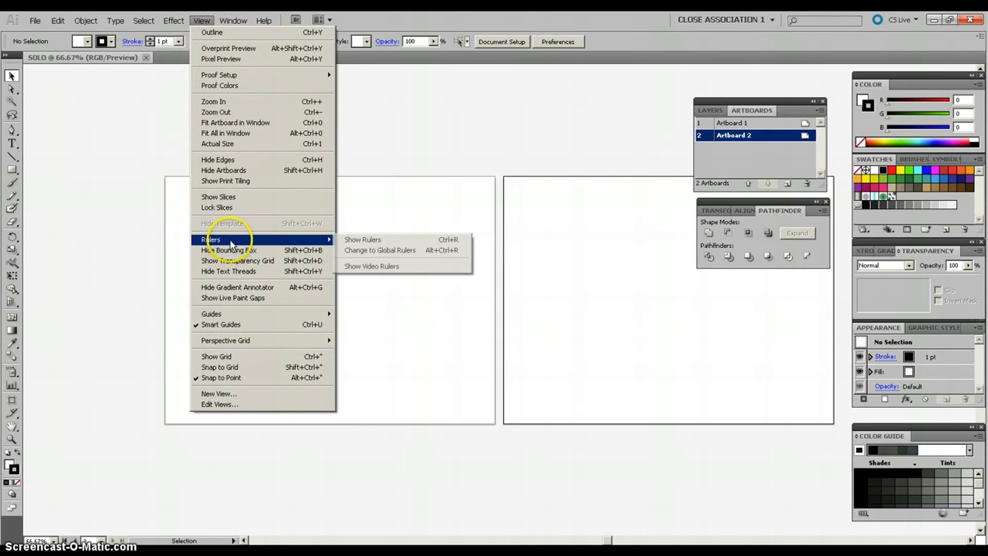
{"action": "left_click", "coordinate": [365, 239]}
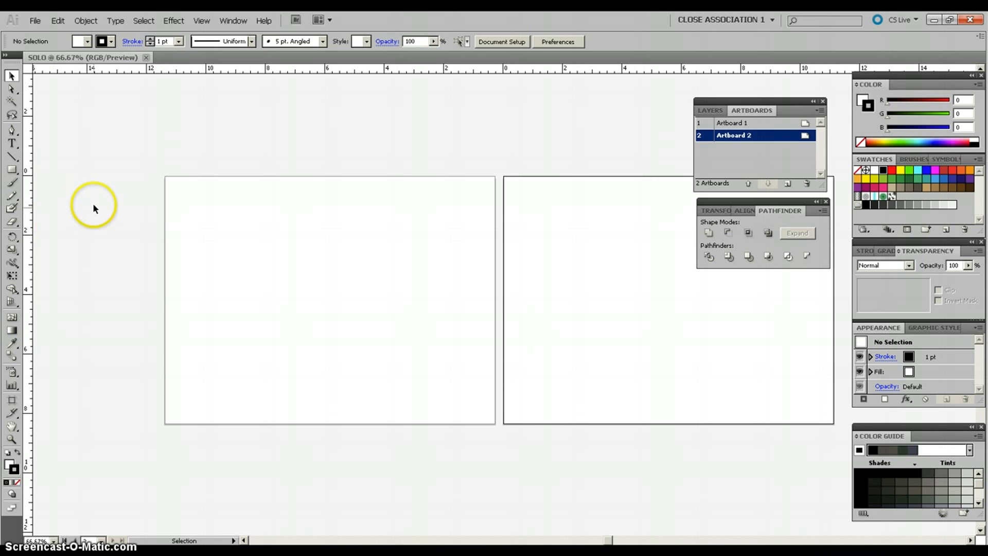
{"action": "left_click", "coordinate": [209, 231]}
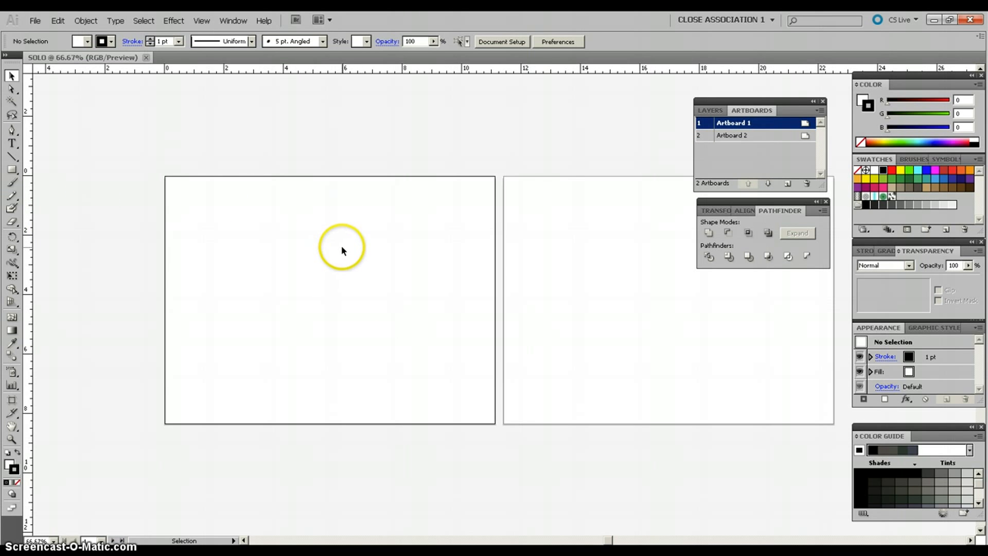
Open the flockofbirds [Converted] file from the vectors folder.
{"action": "left_click", "coordinate": [36, 21]}
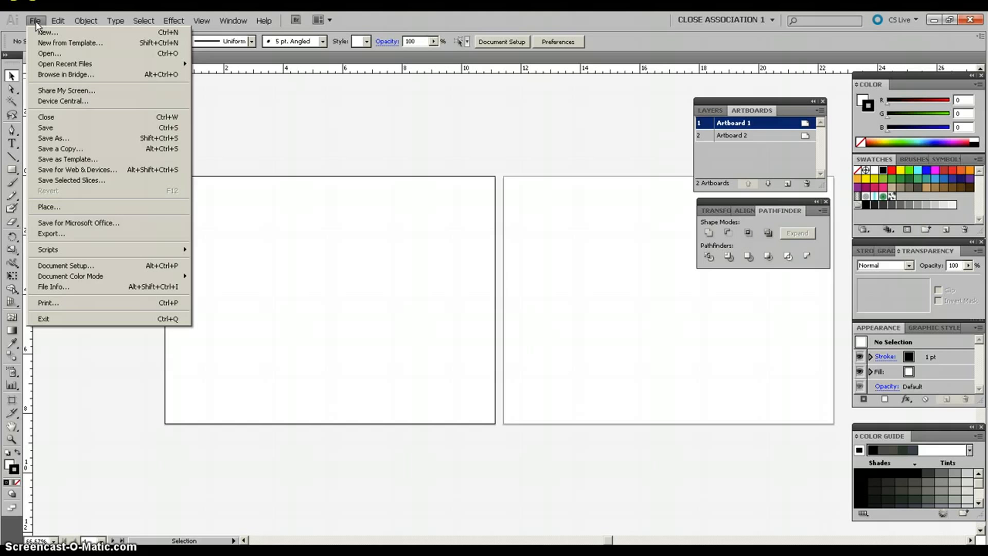
{"action": "left_click", "coordinate": [43, 53]}
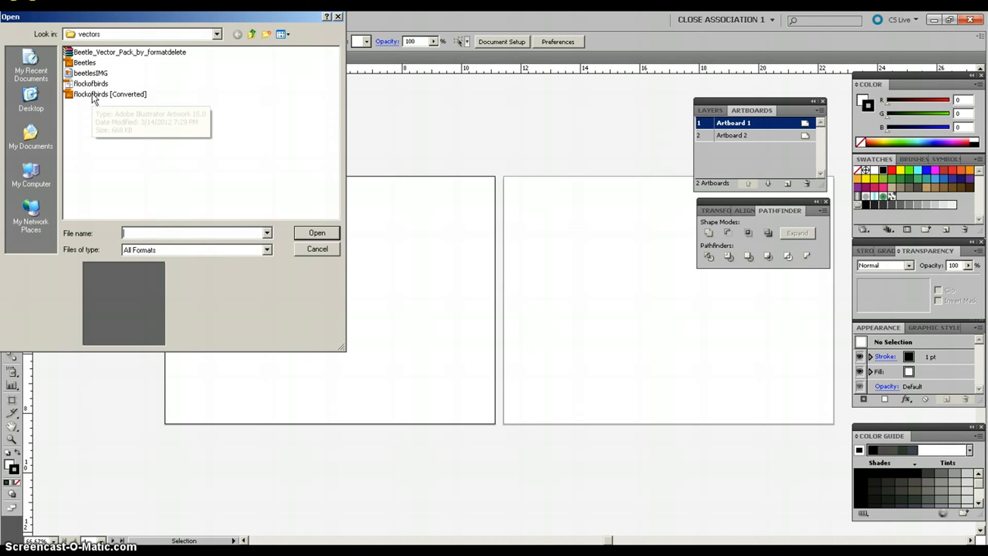
{"action": "double_click", "coordinate": [94, 98]}
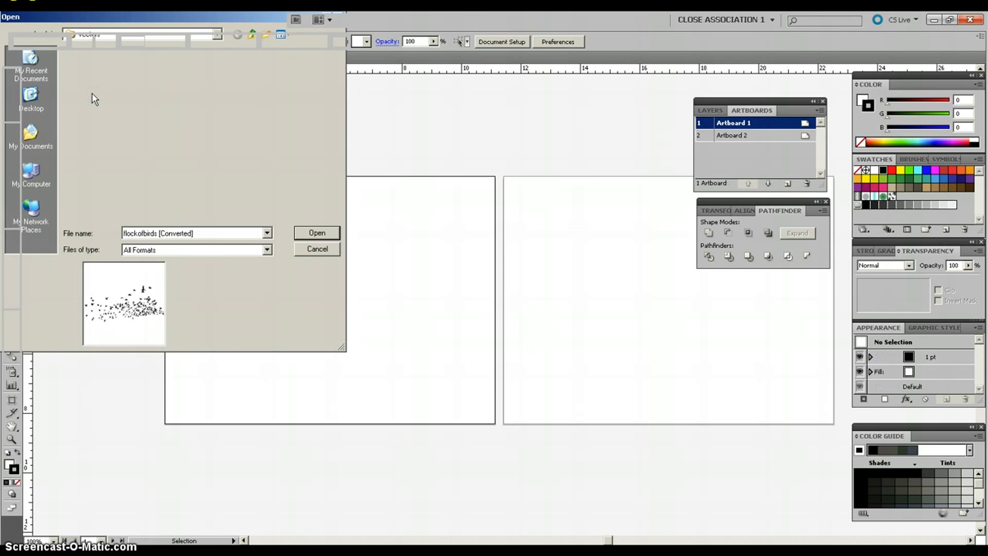
{"action": "left_click", "coordinate": [260, 238]}
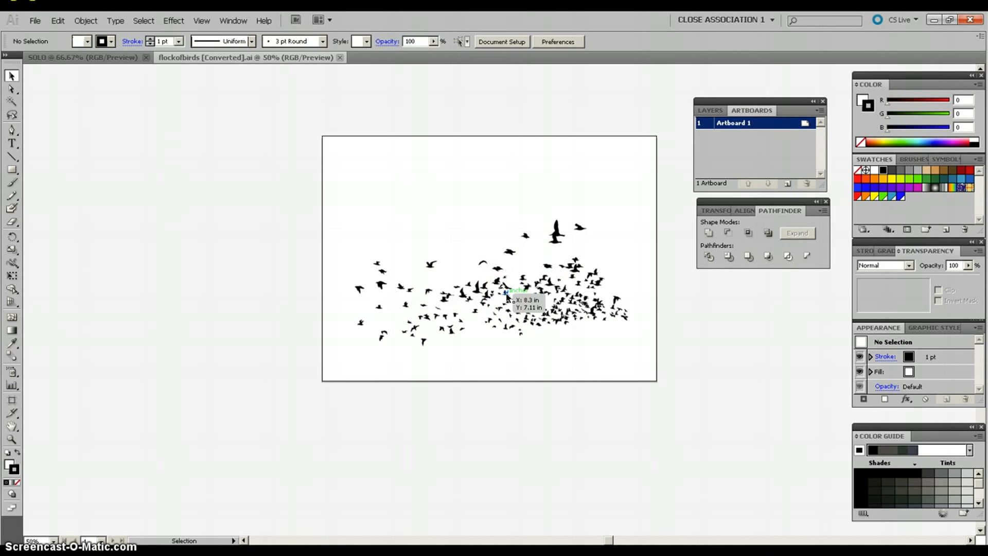
Ungroup the flock of birds into separate shapes and deselect them.
{"action": "left_click", "coordinate": [551, 286]}
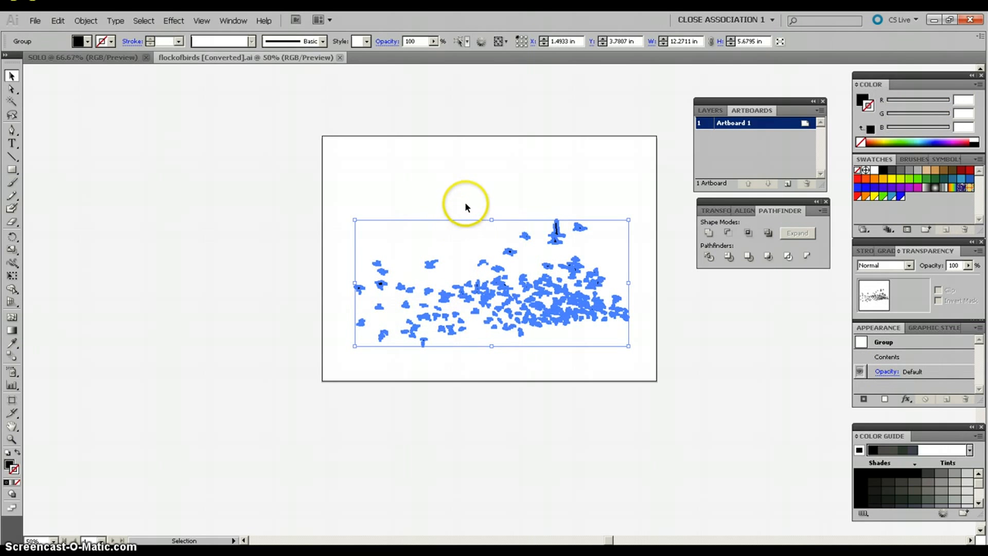
{"action": "left_click", "coordinate": [87, 21]}
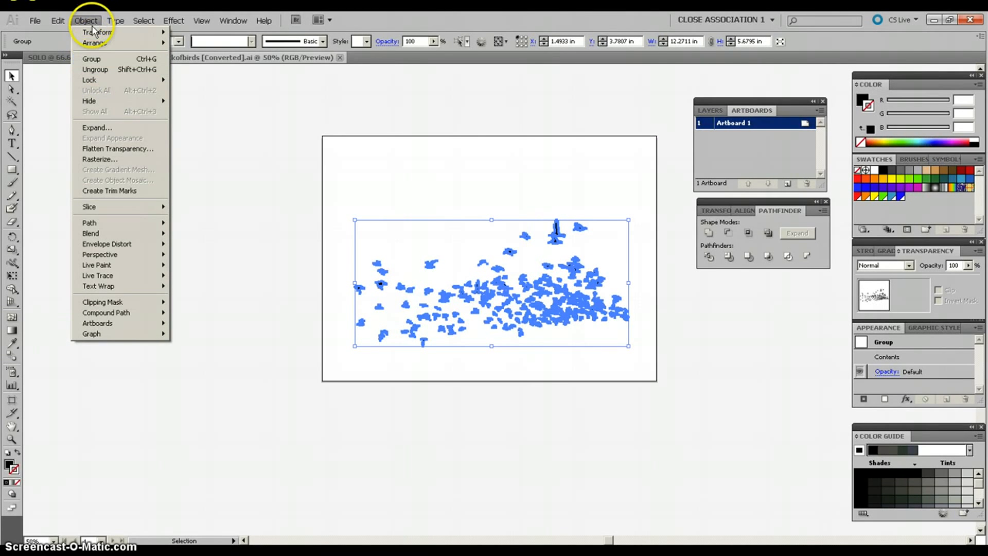
{"action": "left_click", "coordinate": [95, 69]}
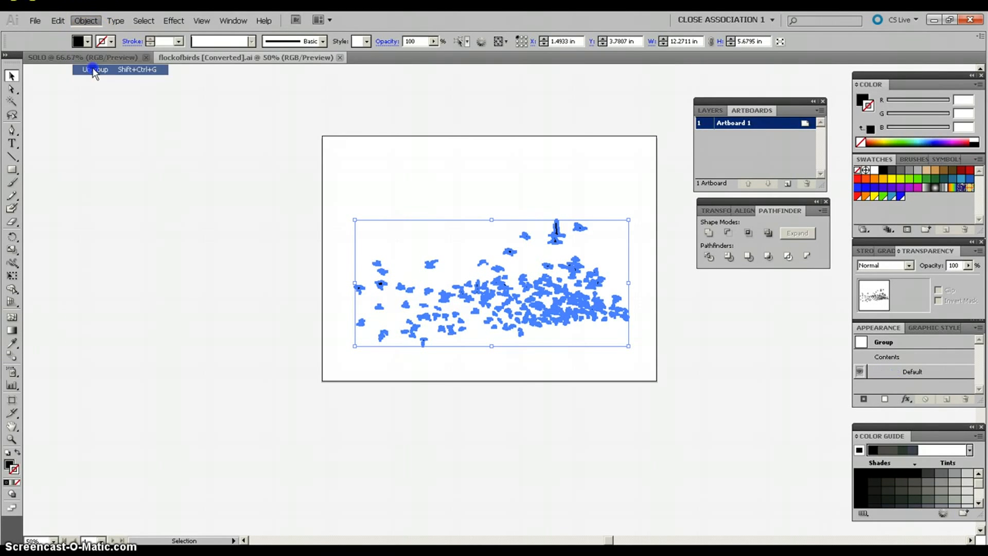
{"action": "left_click", "coordinate": [474, 201]}
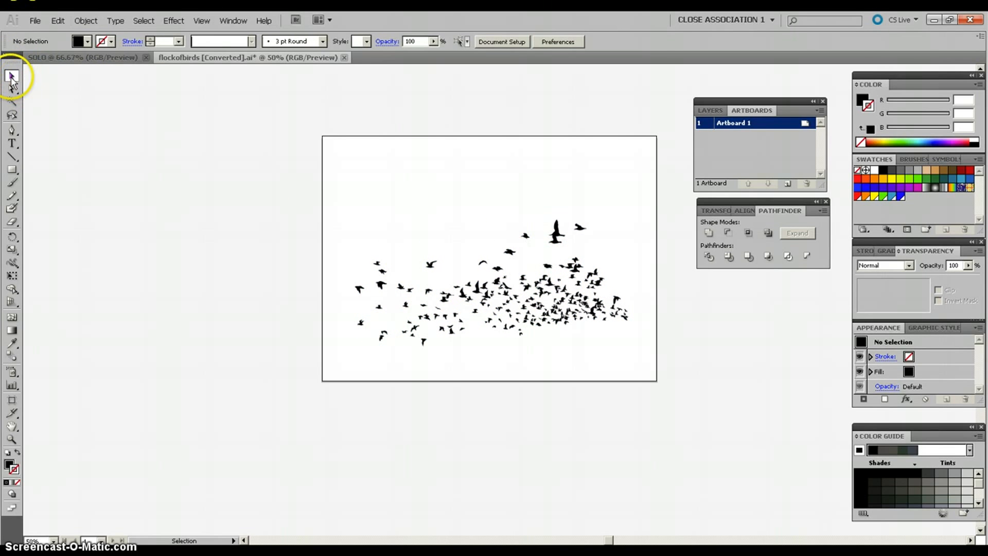
Move several individual birds out of the flock, spreading most into the empty space above it and one below, and deselect them.
{"action": "left_click_drag", "start_coordinate": [409, 276], "coordinate": [359, 224]}
{"action": "left_click_drag", "start_coordinate": [430, 266], "coordinate": [422, 234]}
{"action": "left_click_drag", "start_coordinate": [486, 262], "coordinate": [438, 261]}
{"action": "left_click_drag", "start_coordinate": [496, 282], "coordinate": [532, 335]}
{"action": "left_click_drag", "start_coordinate": [429, 316], "coordinate": [416, 270]}
{"action": "left_click_drag", "start_coordinate": [509, 250], "coordinate": [476, 254]}
{"action": "left_click_drag", "start_coordinate": [524, 234], "coordinate": [501, 225]}
{"action": "left_click", "coordinate": [473, 218]}
{"action": "mouse_move", "coordinate": [528, 287]}
{"action": "left_mouse_down"}
{"action": "mouse_move", "coordinate": [518, 287]}
{"action": "mouse_move", "coordinate": [529, 278]}
{"action": "mouse_move", "coordinate": [523, 270]}
{"action": "left_mouse_up"}
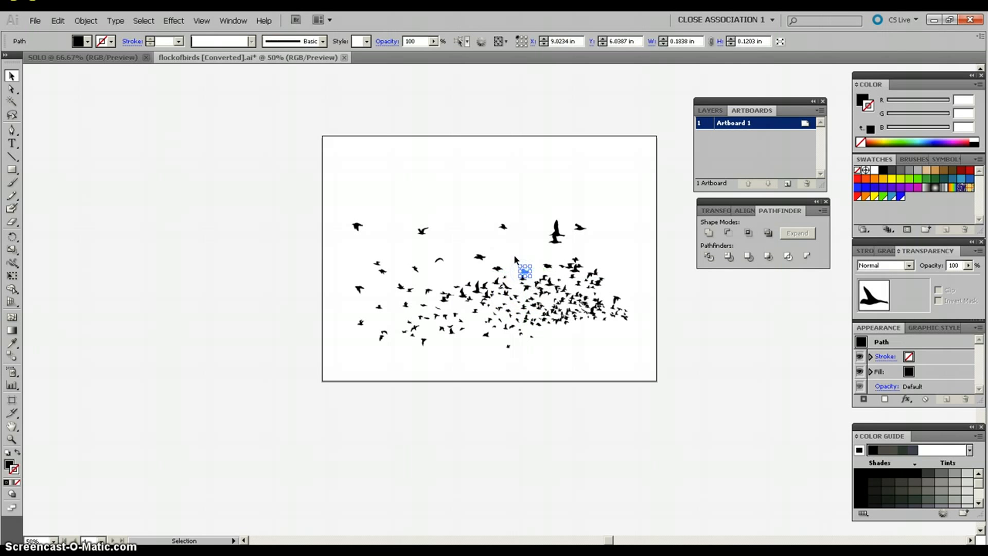
{"action": "left_click", "coordinate": [479, 268]}
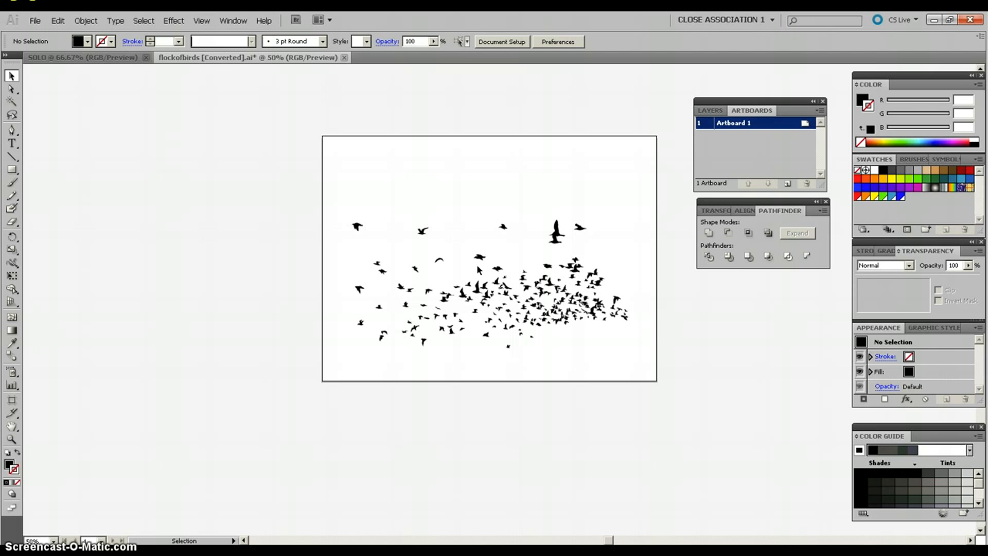
{"action": "left_click_drag", "start_coordinate": [504, 226], "coordinate": [505, 240]}
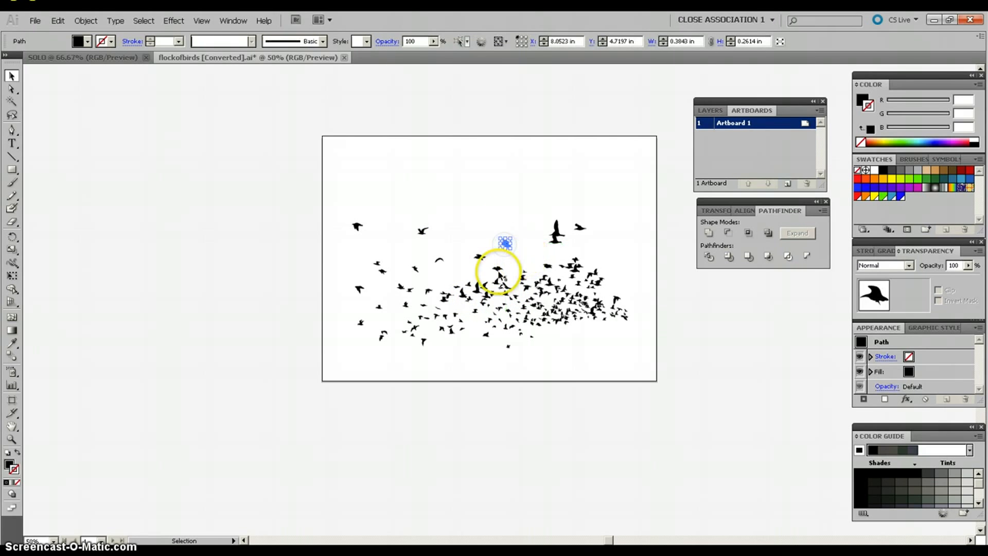
{"action": "left_click", "coordinate": [478, 198]}
{"action": "left_click", "coordinate": [535, 227]}
Select all the birds on the artboard and group them.
{"action": "left_click_drag", "start_coordinate": [338, 189], "coordinate": [645, 362]}
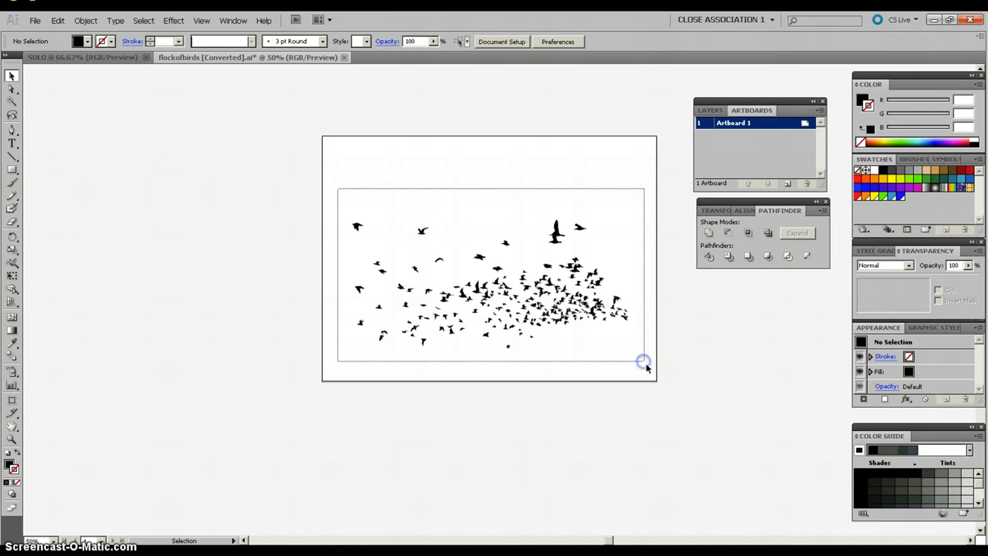
{"action": "left_click_drag", "start_coordinate": [645, 362], "coordinate": [645, 363]}
{"action": "left_click", "coordinate": [88, 21]}
{"action": "left_click", "coordinate": [93, 59]}
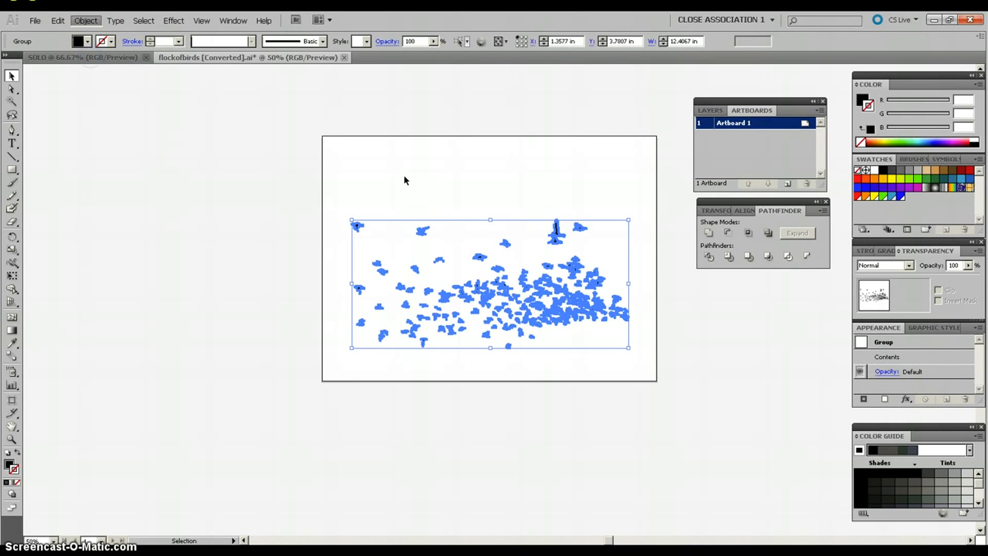
Cut the grouped birds out of the flockofbirds document and paste them in front in the SOLO document.
{"action": "left_click", "coordinate": [58, 21]}
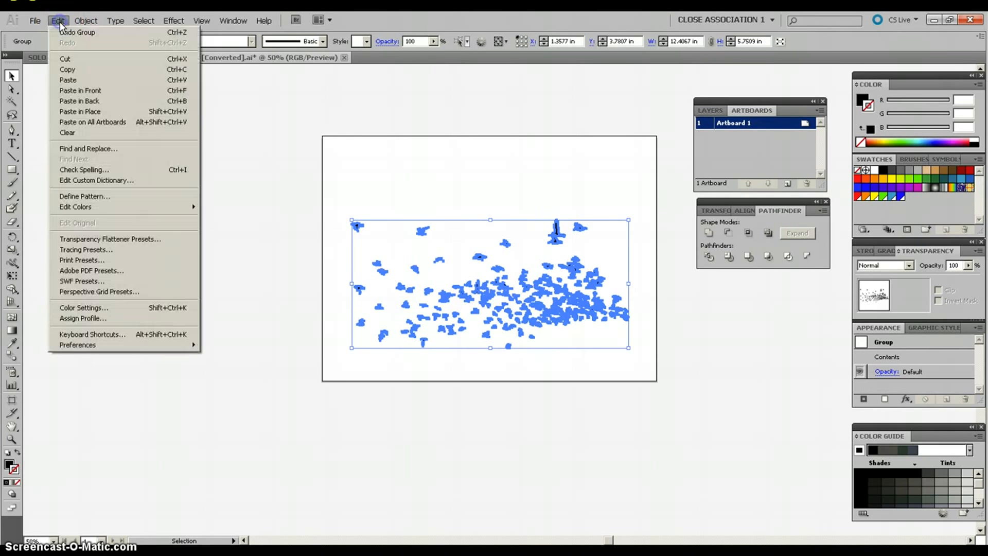
{"action": "left_click", "coordinate": [65, 59]}
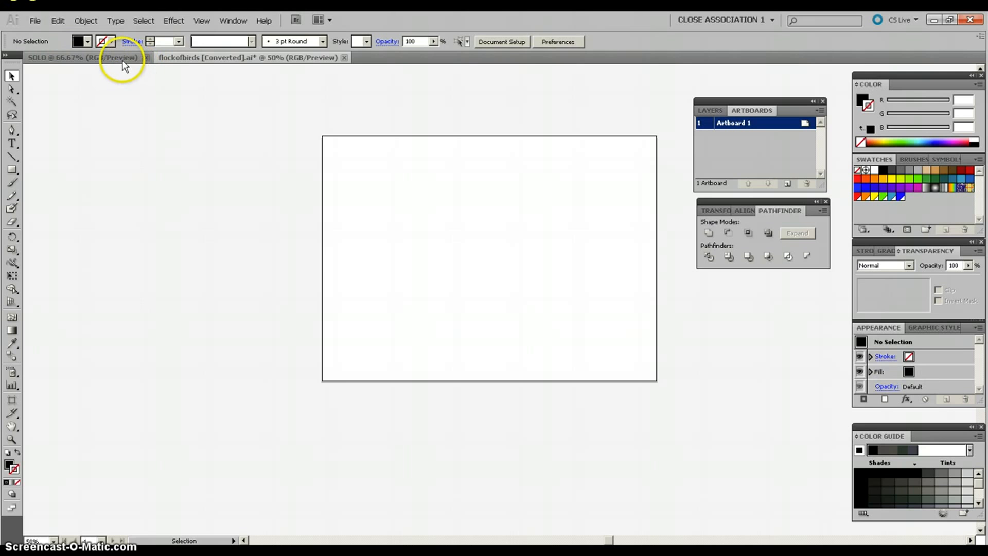
{"action": "left_click", "coordinate": [124, 59]}
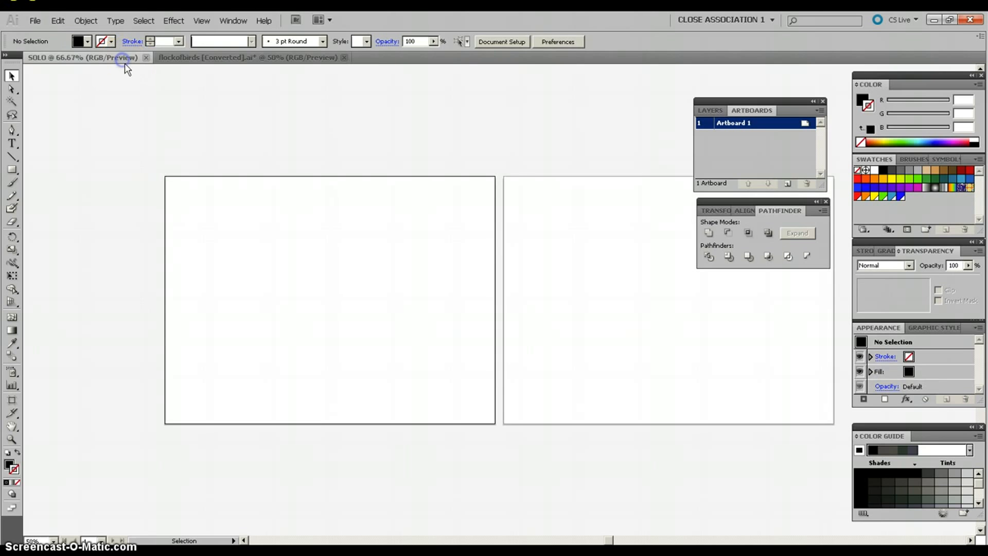
{"action": "left_click", "coordinate": [57, 21]}
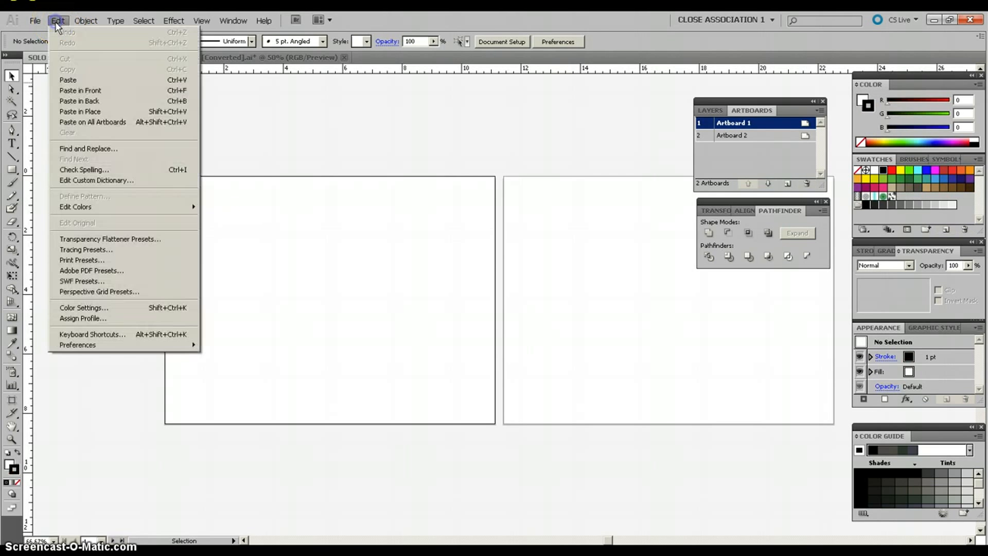
{"action": "left_click", "coordinate": [75, 91]}
Scale the pasted flock down to about 8.7 in wide, place it around the middle of the first artboard, and deselect it.
{"action": "left_click_drag", "start_coordinate": [489, 389], "coordinate": [408, 297]}
{"action": "left_click_drag", "start_coordinate": [490, 280], "coordinate": [396, 280]}
{"action": "left_click_drag", "start_coordinate": [303, 289], "coordinate": [433, 289]}
{"action": "left_click", "coordinate": [455, 203]}
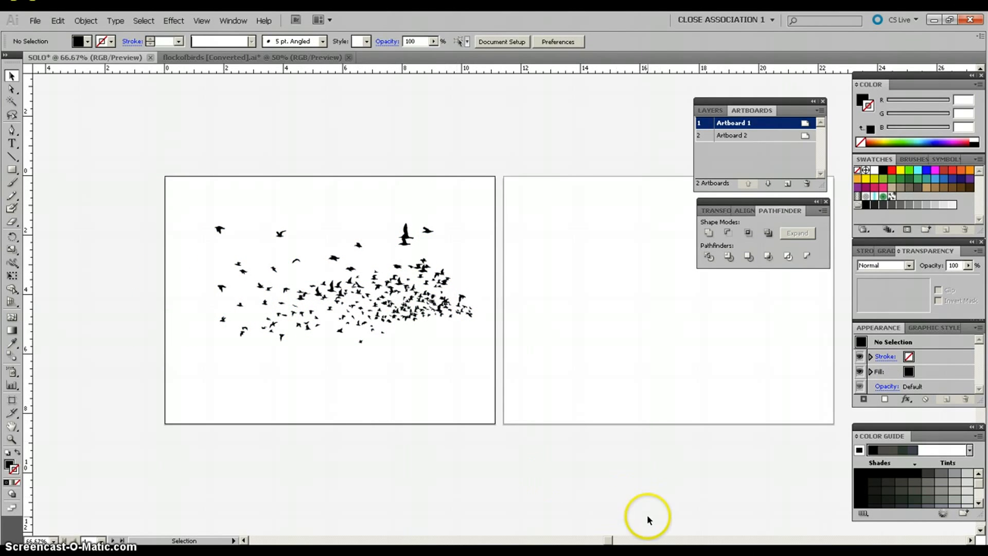
Create an area text box of about 9.8 x 5.6 in on the second artboard and enter SOLO in it.
{"action": "left_click_drag", "start_coordinate": [609, 540], "coordinate": [612, 540]}
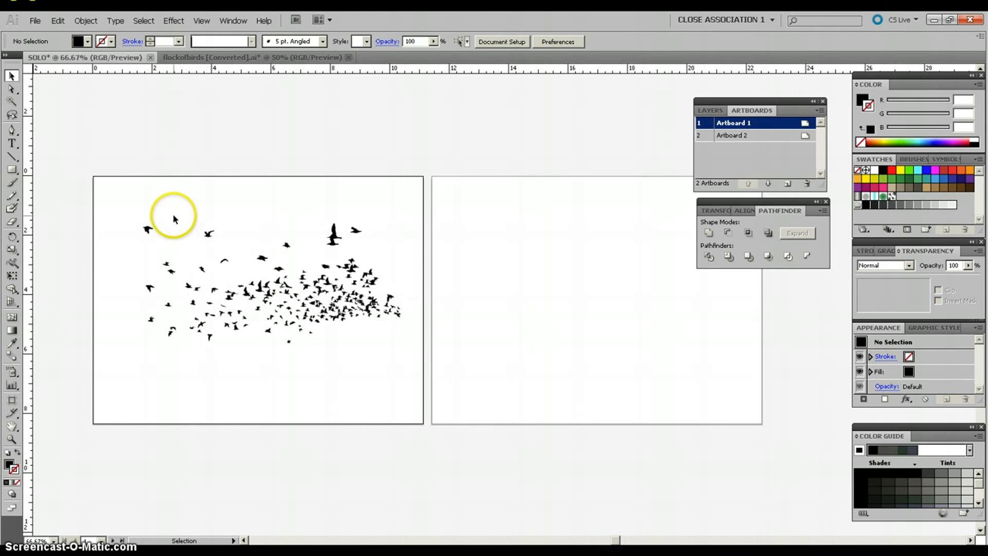
{"action": "left_click", "coordinate": [12, 144]}
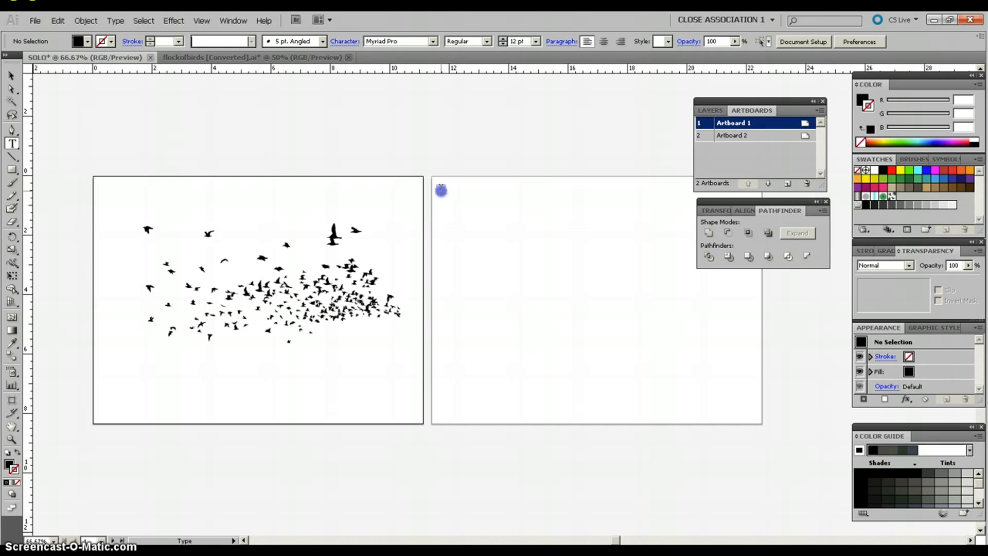
{"action": "left_click_drag", "start_coordinate": [441, 191], "coordinate": [730, 357]}
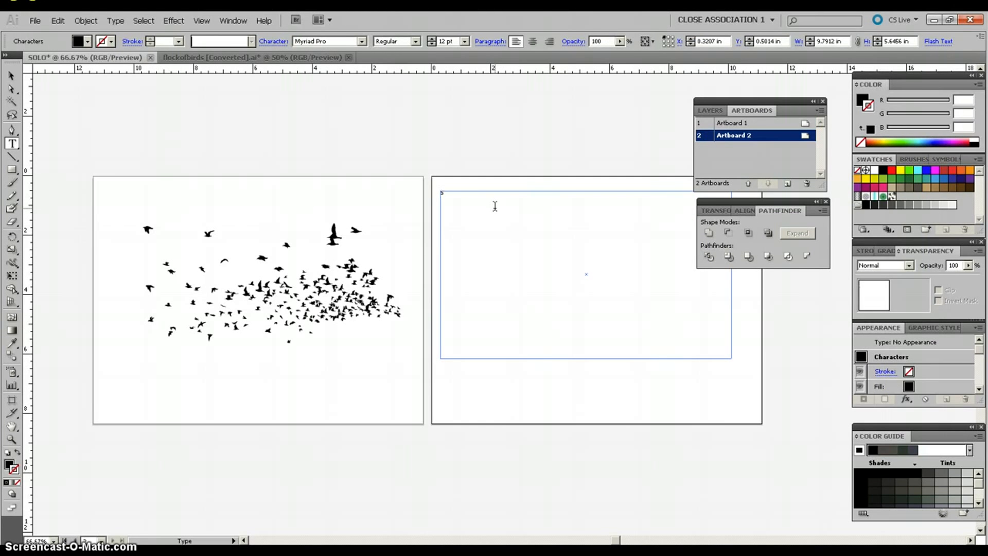
{"action": "type", "text": "SOLO"}
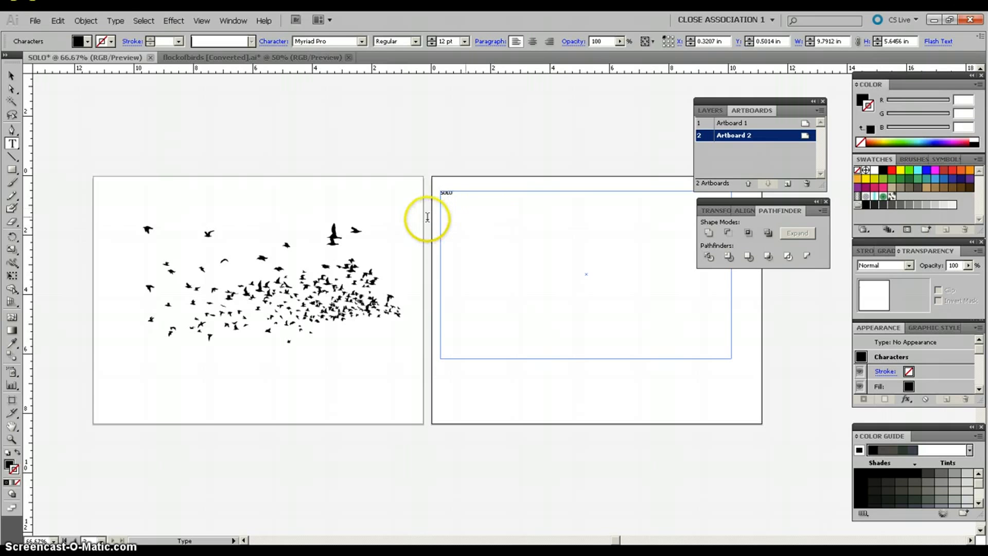
Format the SOLO text as Myriad Pro Bold at 60 pt.
{"action": "left_click_drag", "start_coordinate": [452, 192], "coordinate": [424, 190]}
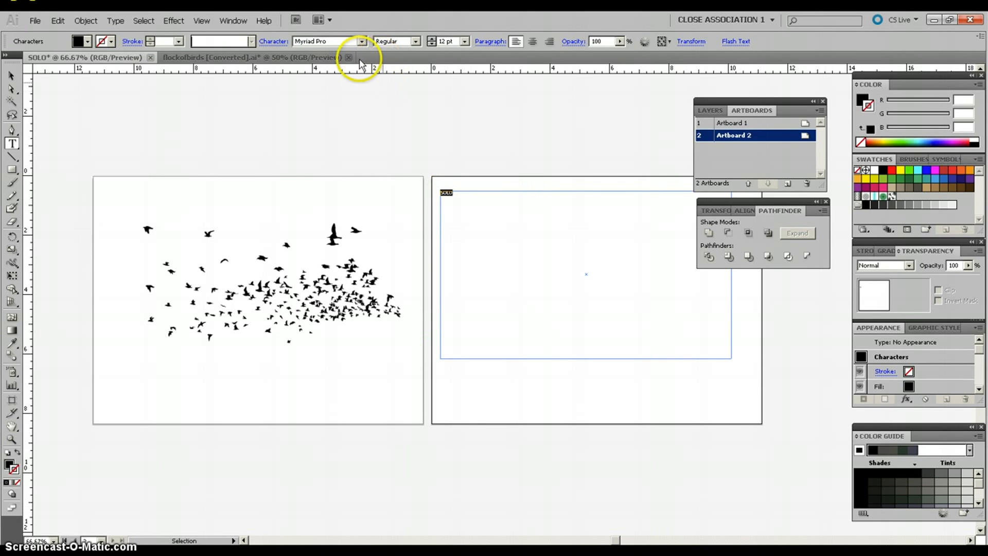
{"action": "left_click", "coordinate": [464, 41]}
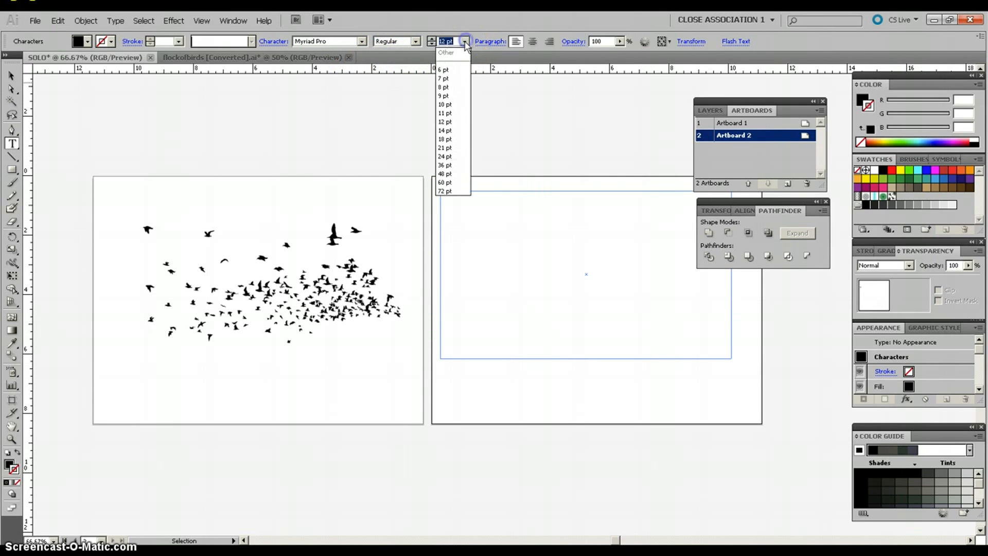
{"action": "left_click", "coordinate": [445, 182]}
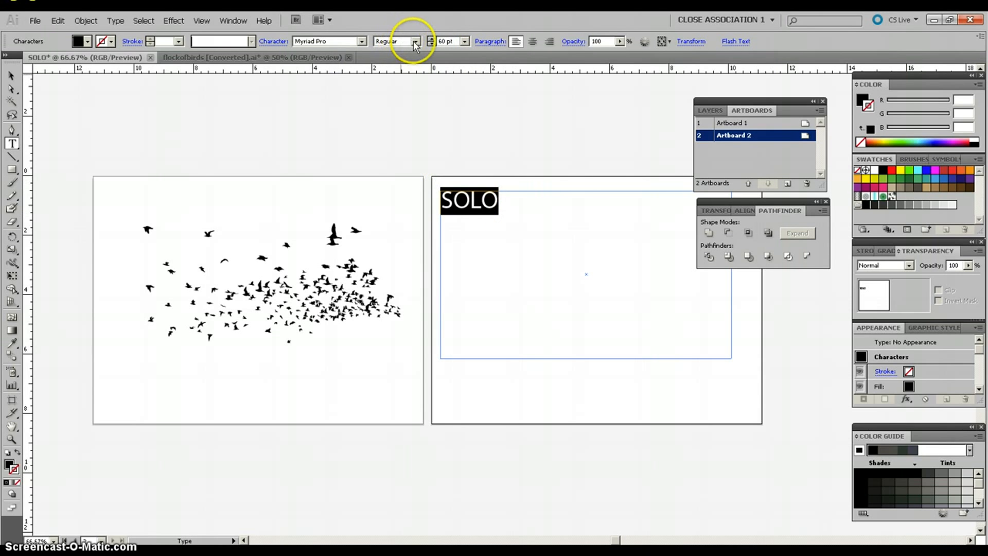
{"action": "left_click", "coordinate": [416, 42]}
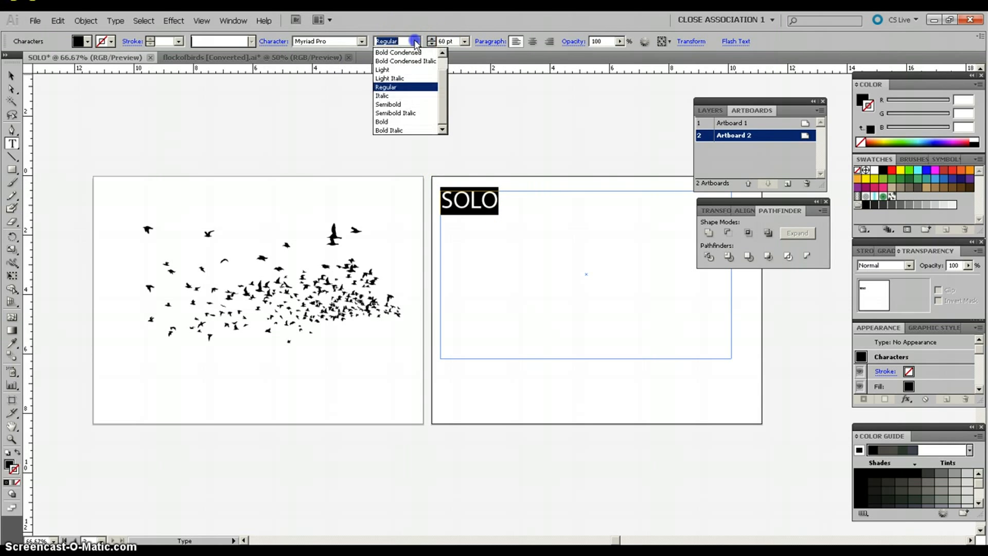
{"action": "left_click", "coordinate": [393, 123]}
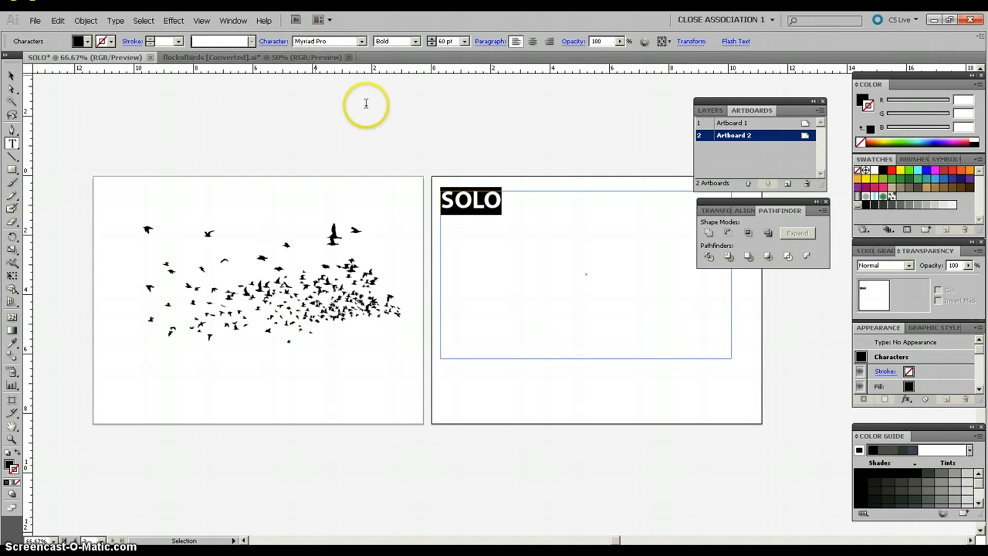
{"action": "left_click", "coordinate": [503, 199]}
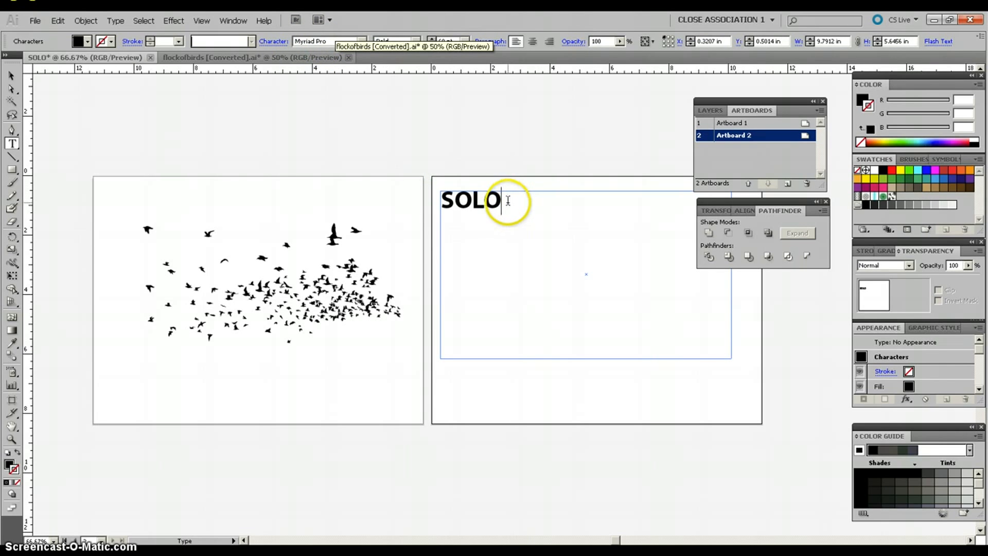
Tighten the tracking of the whole word SOLO until its letters overlap slightly.
{"action": "left_click_drag", "start_coordinate": [504, 201], "coordinate": [436, 194]}
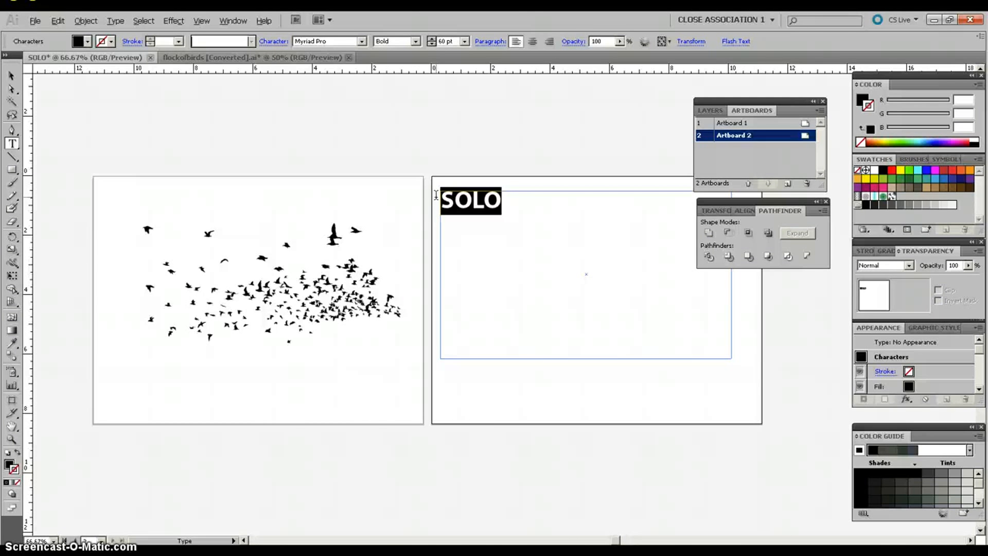
{"action": "key", "text": "alt+Left"}
{"action": "key", "text": "alt+Left"}
{"action": "key", "text": "alt+Left"}
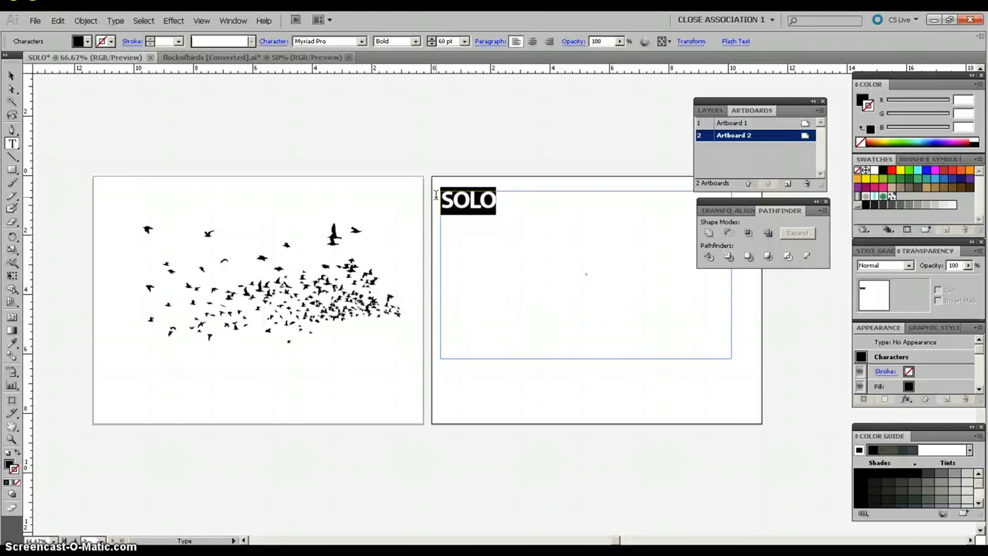
{"action": "key", "text": "alt+Right"}
{"action": "key", "text": "alt+Right"}
{"action": "key", "text": "alt+Right"}
{"action": "key", "text": "alt+Right"}
{"action": "key", "text": "alt+Right"}
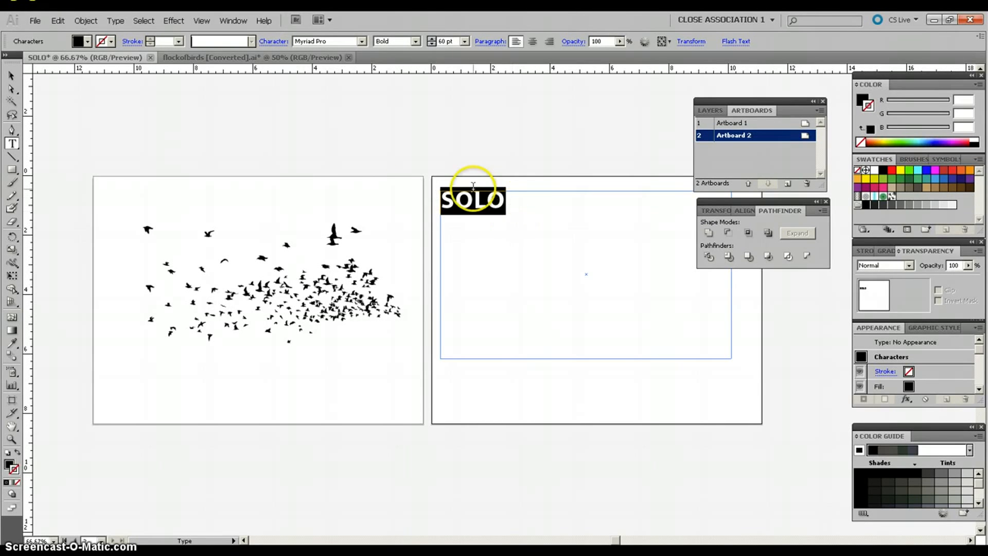
{"action": "key", "text": "alt+Left"}
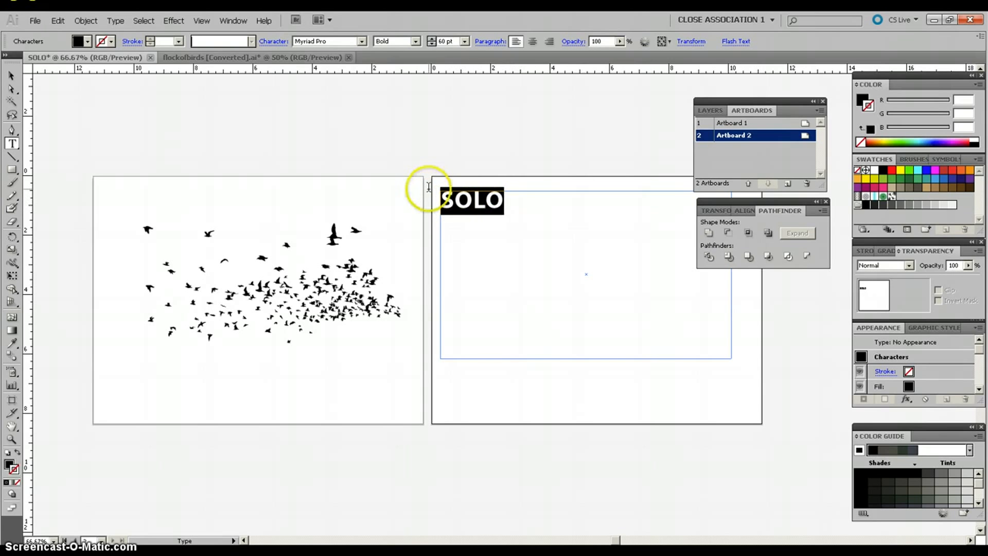
{"action": "key", "text": "alt+Left"}
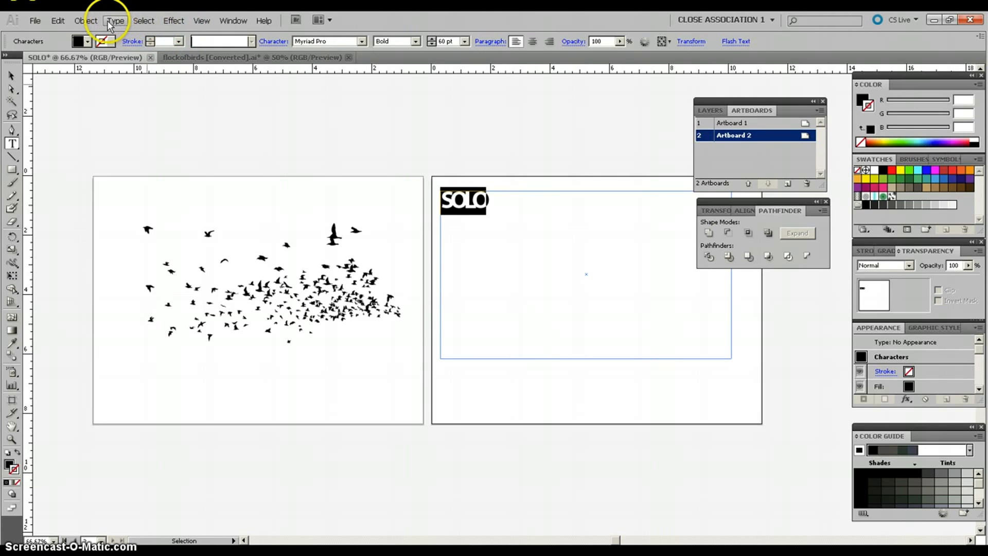
{"action": "left_click", "coordinate": [88, 23]}
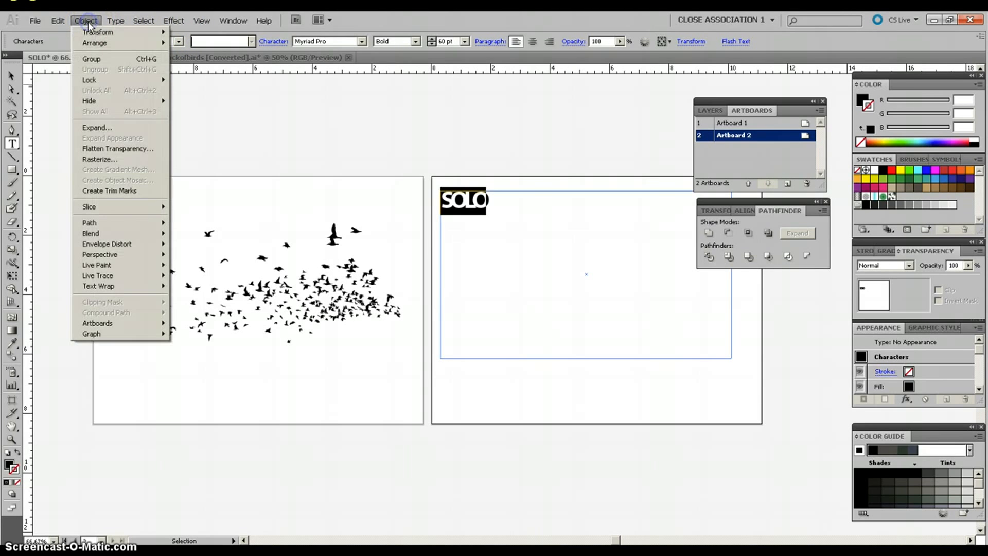
{"action": "mouse_move", "coordinate": [116, 23]}
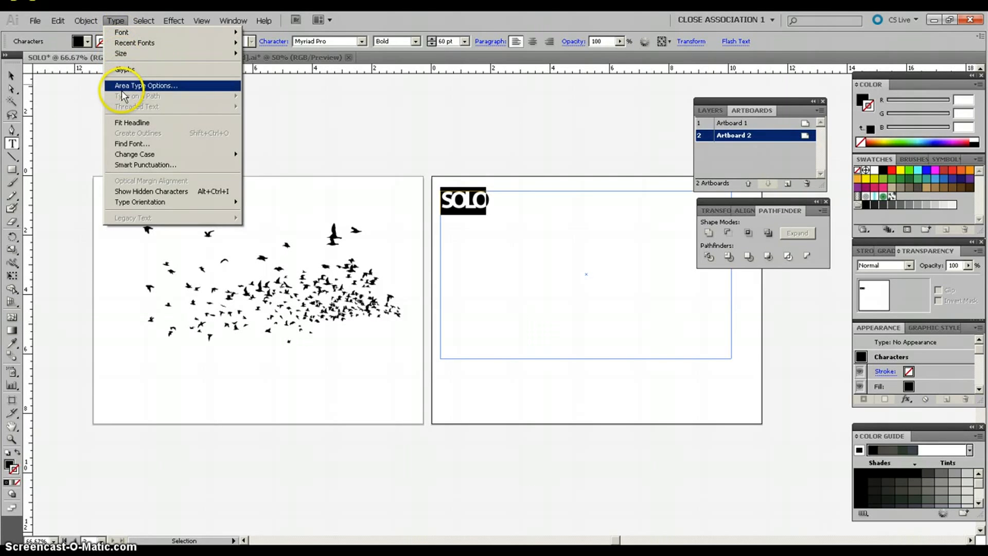
{"action": "left_click", "coordinate": [115, 21]}
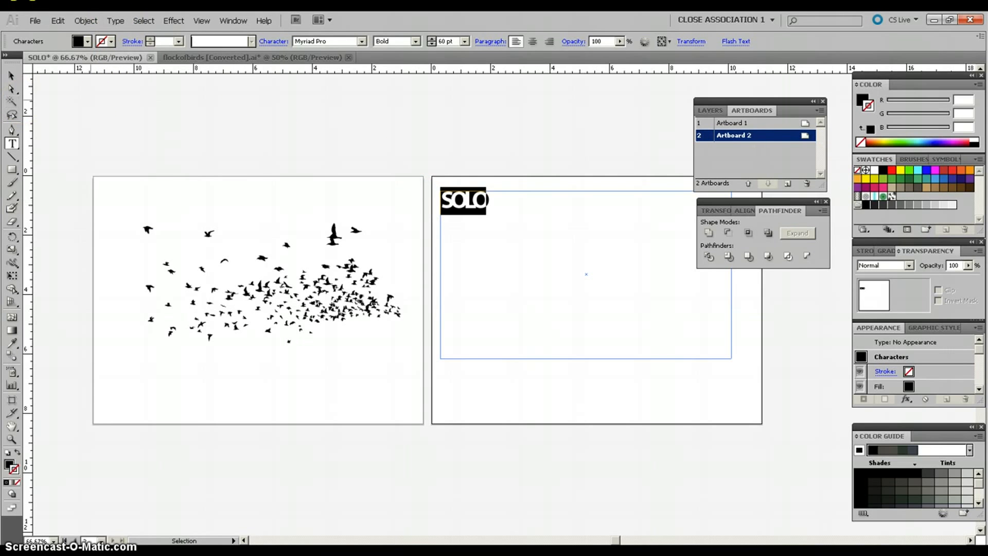
Select the SOLO text as an object and convert it to outlines.
{"action": "left_click", "coordinate": [11, 76]}
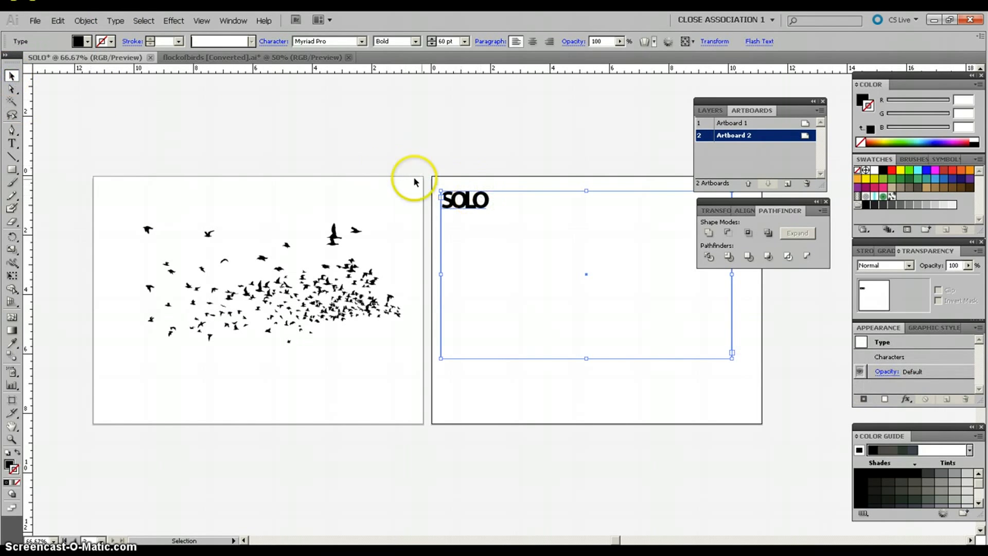
{"action": "left_click", "coordinate": [441, 166]}
{"action": "left_click", "coordinate": [447, 198]}
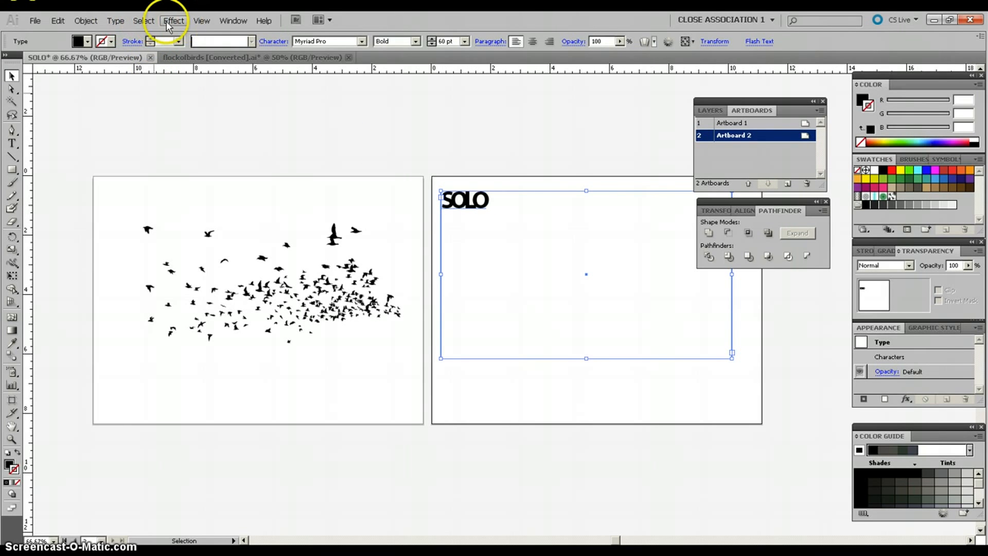
{"action": "left_click", "coordinate": [117, 21]}
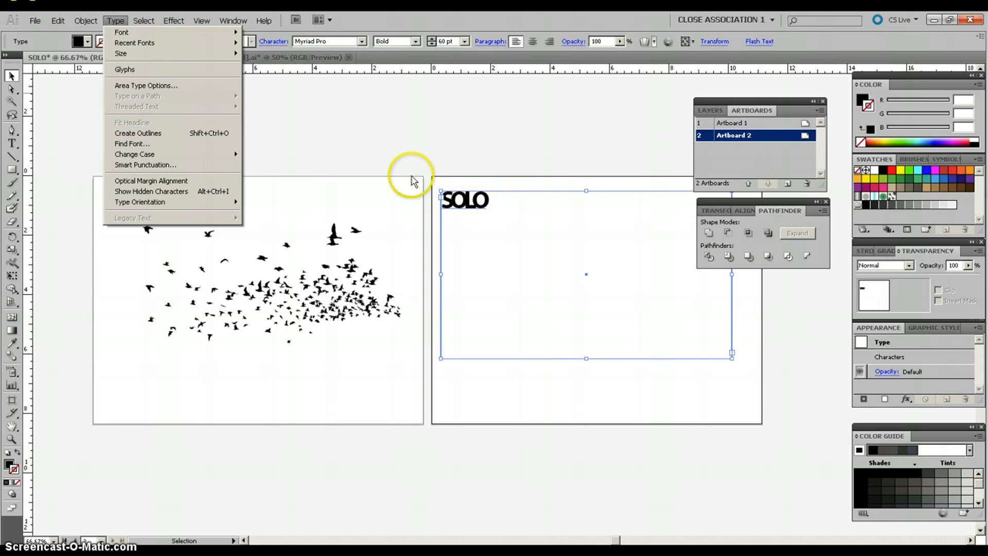
{"action": "left_click", "coordinate": [149, 133]}
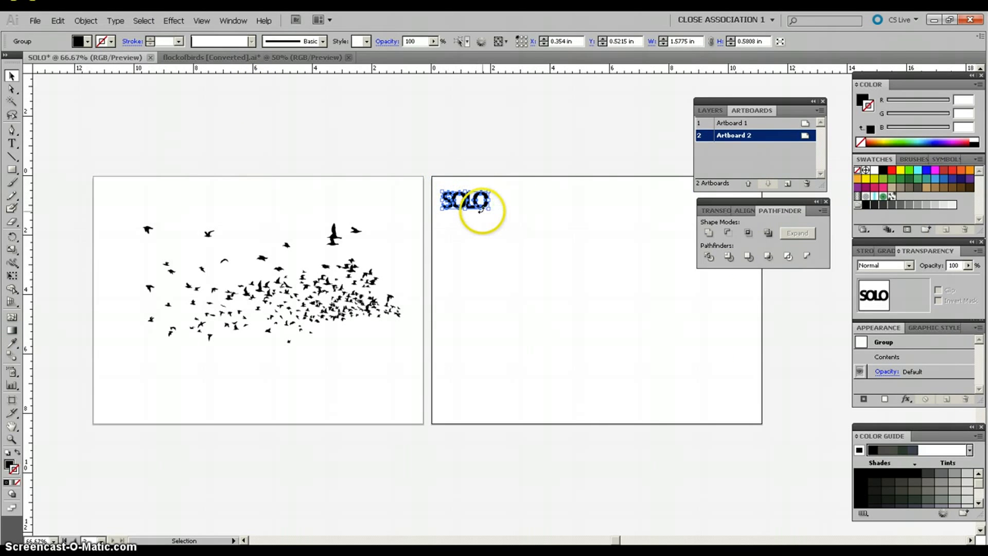
Enlarge the outlined SOLO proportionally to about 8.8 x 3.2 in and center it on the second artboard.
{"action": "left_click_drag", "start_coordinate": [490, 209], "coordinate": [705, 322]}
{"action": "left_click_drag", "start_coordinate": [615, 541], "coordinate": [629, 542]}
{"action": "left_click_drag", "start_coordinate": [381, 249], "coordinate": [401, 306]}
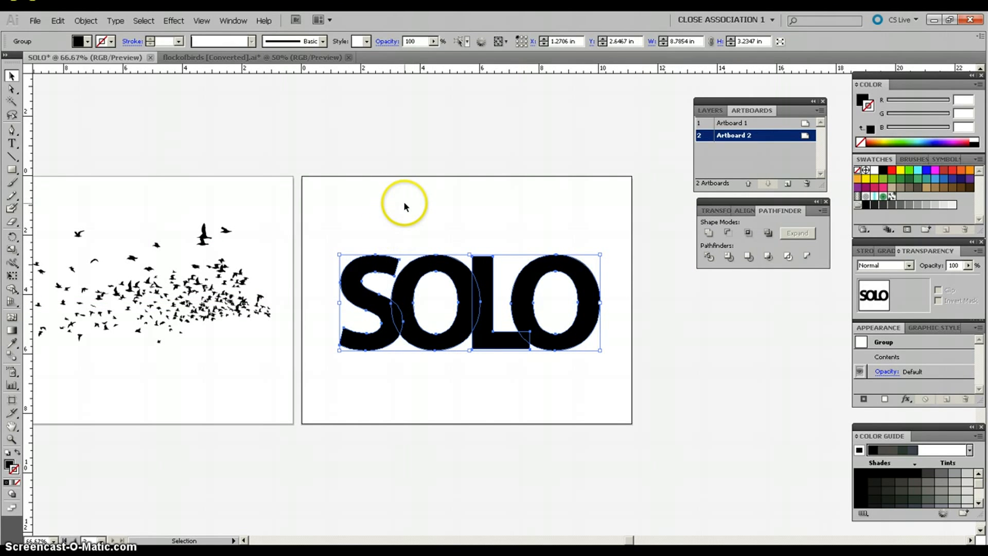
Group the outlined SOLO letters and deselect them.
{"action": "left_click", "coordinate": [82, 22]}
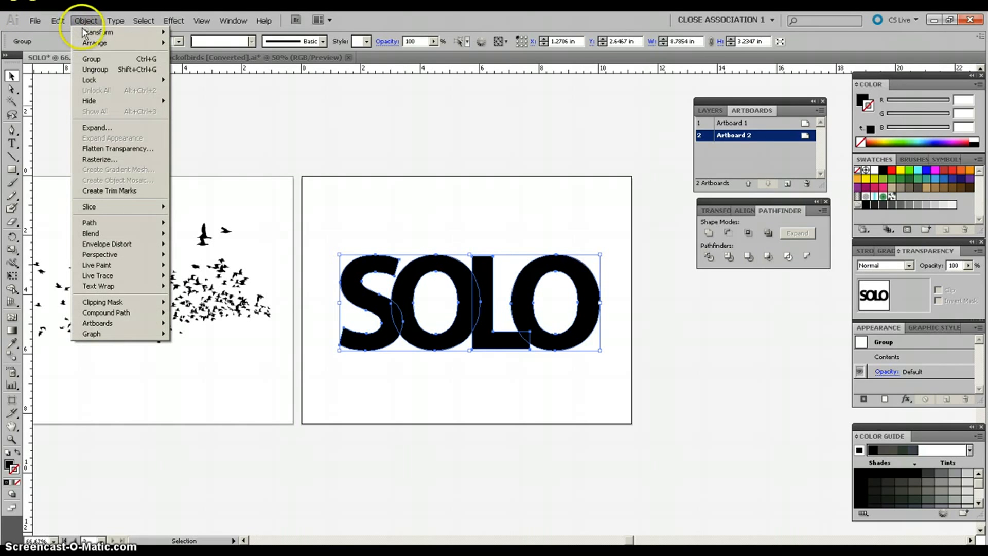
{"action": "left_click", "coordinate": [85, 59]}
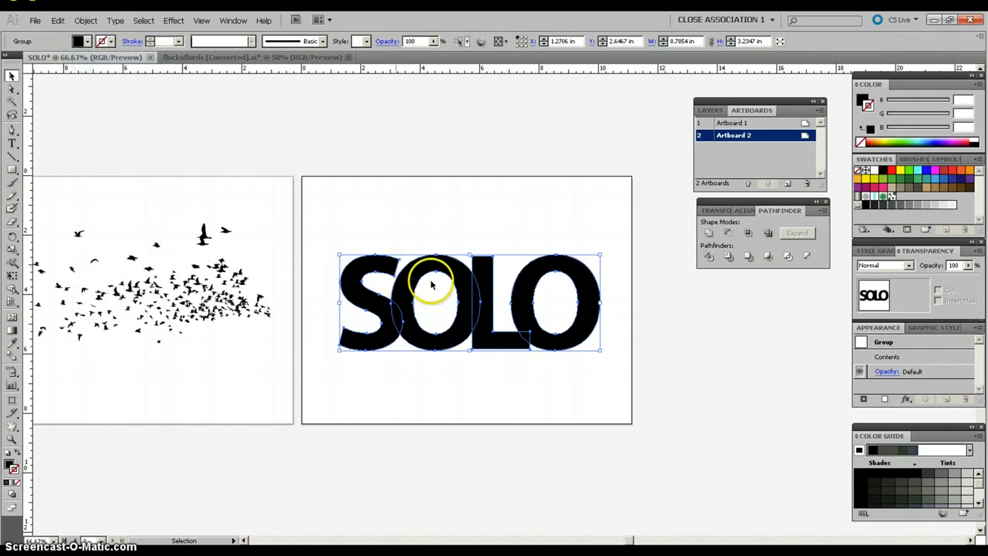
{"action": "left_click", "coordinate": [419, 233]}
{"action": "left_click", "coordinate": [379, 266]}
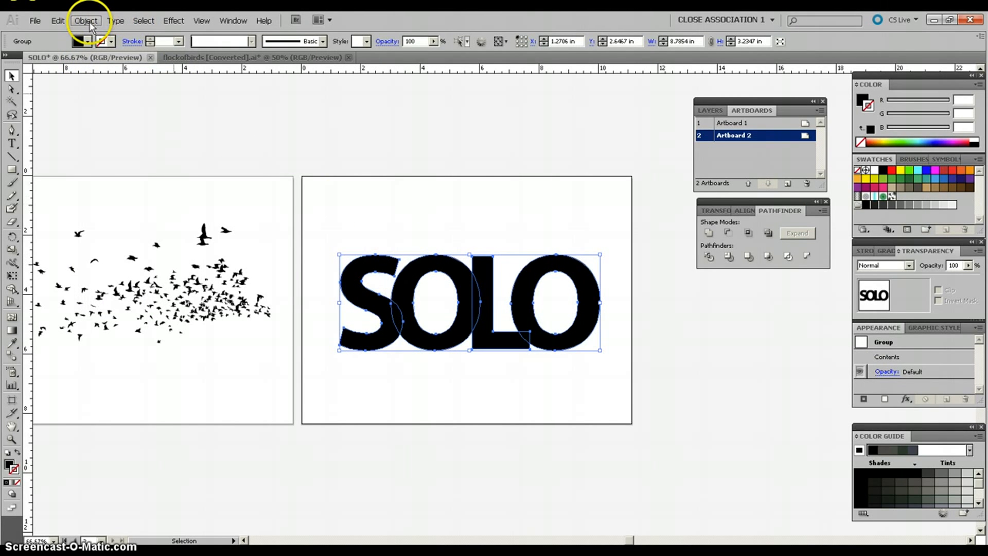
{"action": "left_click", "coordinate": [352, 226]}
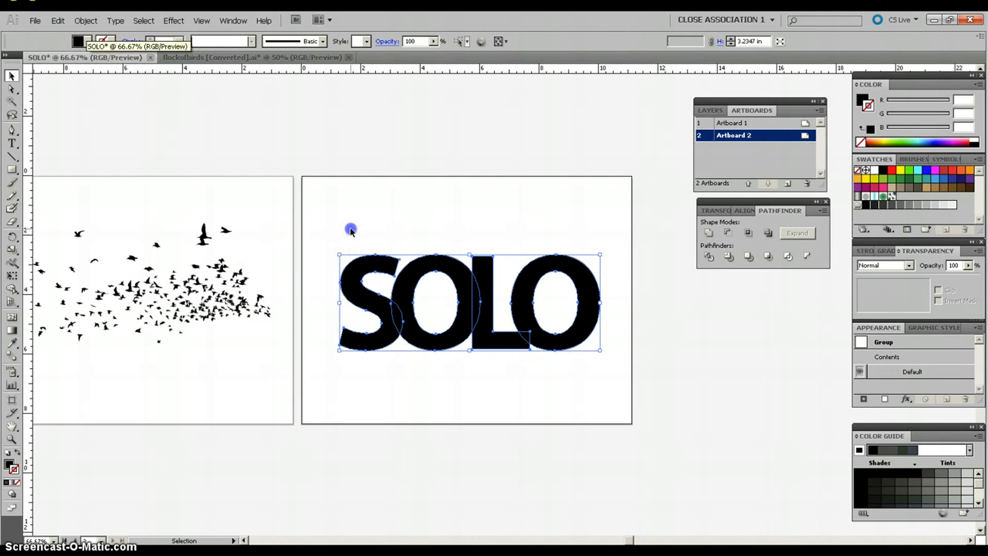
Move the flock of birds over the SOLO lettering on the second artboard and scale it proportionally to about 10.2 x 4.7 in.
{"action": "left_click_drag", "start_coordinate": [214, 267], "coordinate": [526, 273]}
{"action": "left_click", "coordinate": [571, 343]}
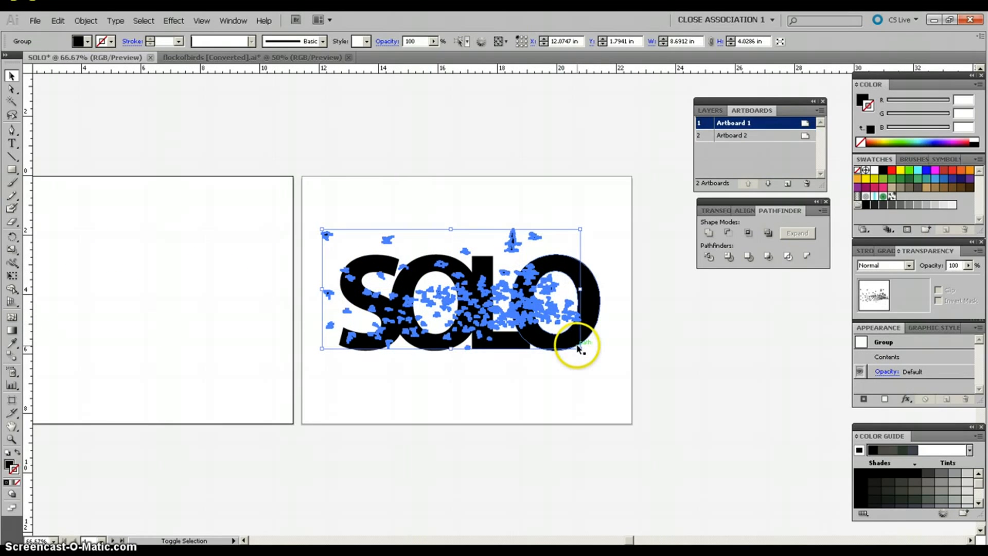
{"action": "left_click_drag", "start_coordinate": [580, 349], "coordinate": [606, 371]}
{"action": "left_click_drag", "start_coordinate": [459, 307], "coordinate": [434, 288]}
{"action": "left_click_drag", "start_coordinate": [596, 348], "coordinate": [623, 377]}
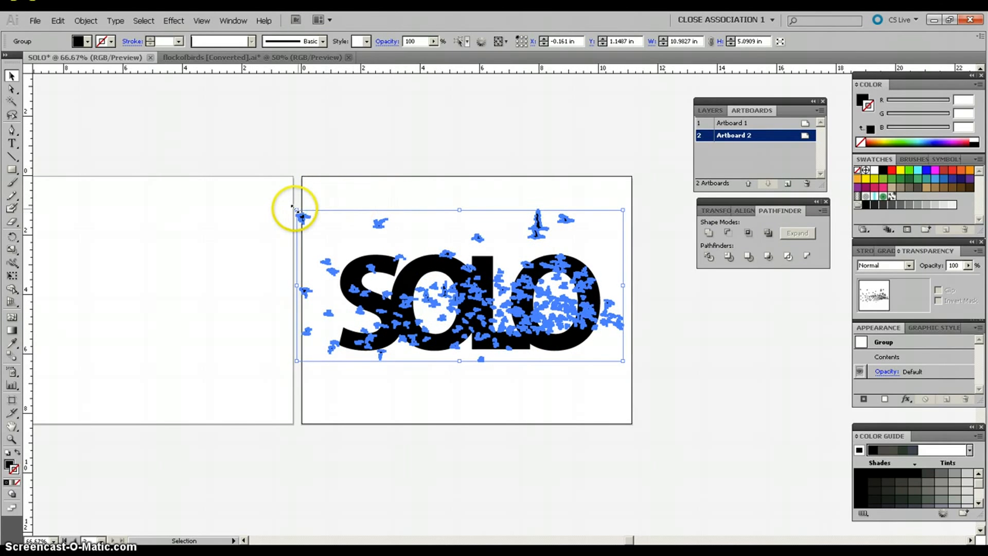
{"action": "mouse_move", "coordinate": [297, 209]}
{"action": "left_mouse_down"}
{"action": "mouse_move", "coordinate": [315, 218]}
{"action": "mouse_move", "coordinate": [306, 220]}
{"action": "left_mouse_up"}
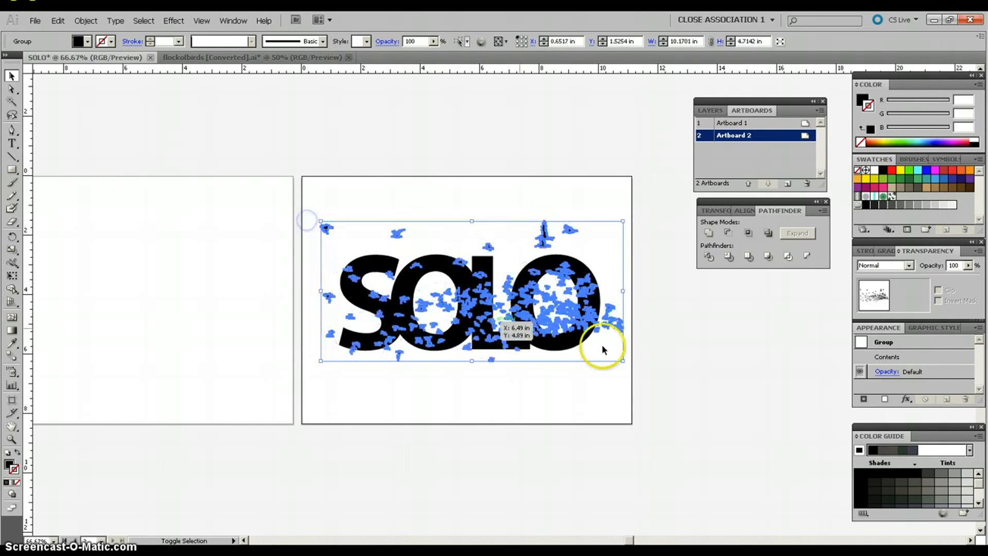
Enlarge the flock of birds proportionally to about 10.9 x 5.1 in and reposition it over the SOLO lettering.
{"action": "left_click_drag", "start_coordinate": [622, 361], "coordinate": [645, 371]}
{"action": "left_click_drag", "start_coordinate": [523, 319], "coordinate": [501, 306]}
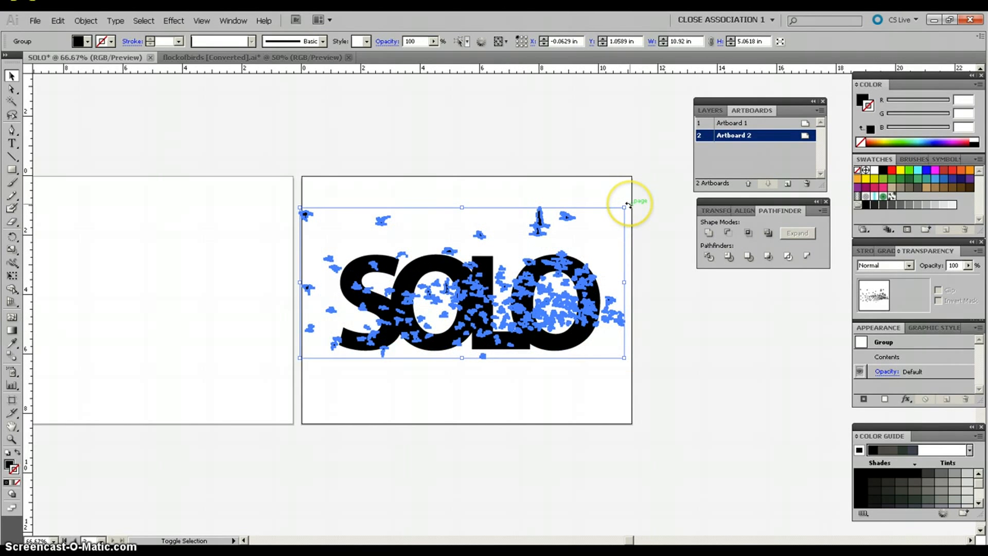
Rotate the flock slightly clockwise and shift it so the dense birds cover the lower edge of the last two SOLO letters.
{"action": "mouse_move", "coordinate": [626, 206]}
{"action": "left_mouse_down"}
{"action": "mouse_move", "coordinate": [634, 217]}
{"action": "mouse_move", "coordinate": [621, 199]}
{"action": "left_mouse_up"}
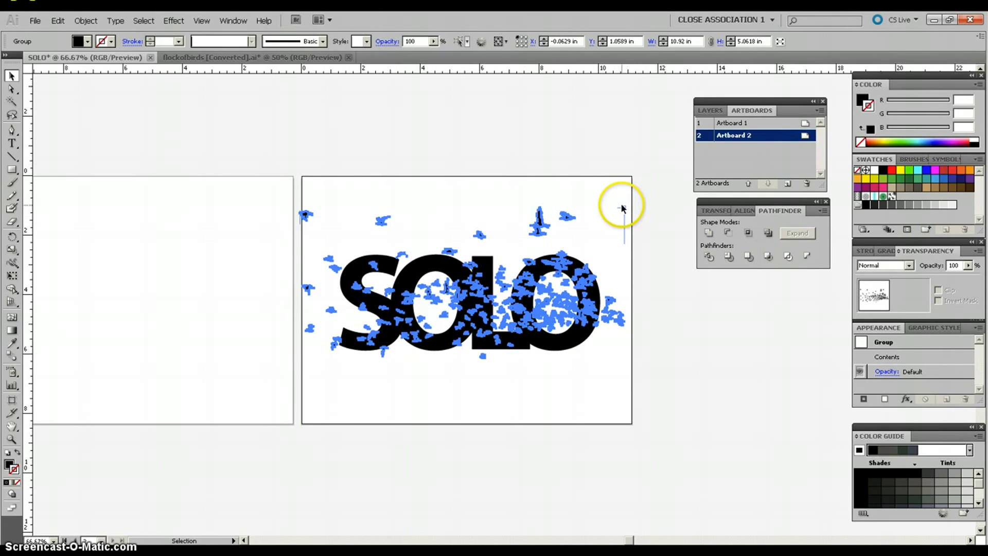
{"action": "left_click_drag", "start_coordinate": [627, 204], "coordinate": [636, 236]}
{"action": "left_click_drag", "start_coordinate": [555, 330], "coordinate": [572, 364]}
{"action": "left_click", "coordinate": [685, 298]}
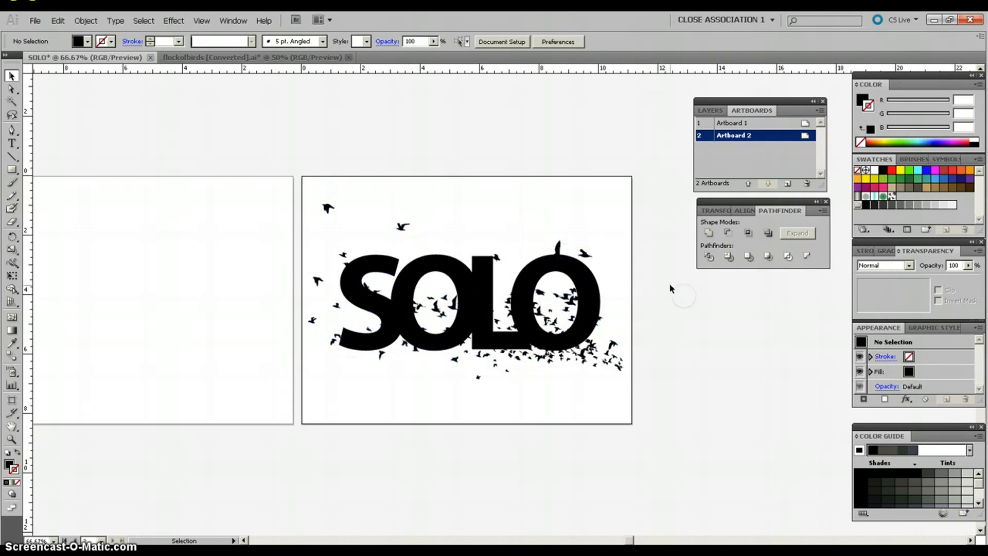
{"action": "left_click_drag", "start_coordinate": [591, 359], "coordinate": [584, 354]}
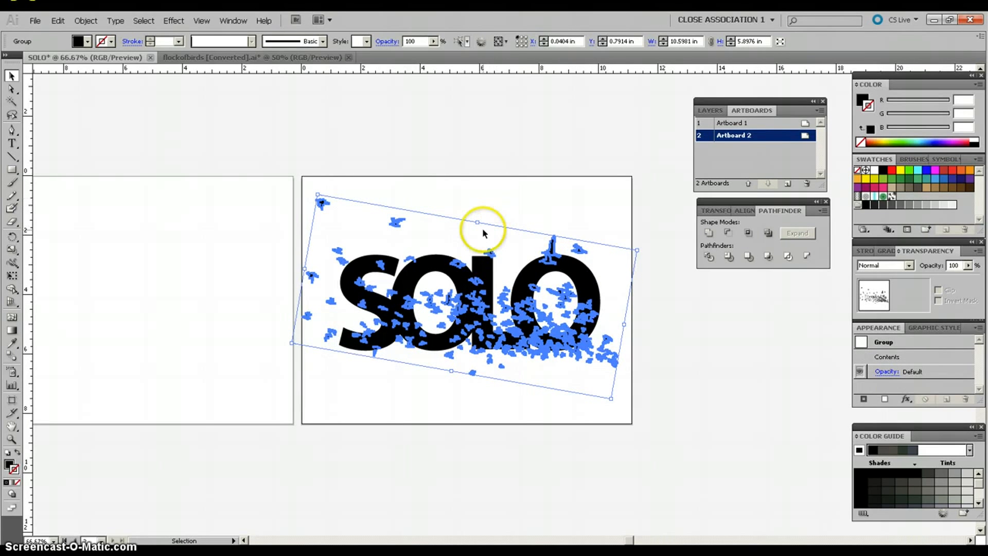
{"action": "left_click", "coordinate": [489, 210]}
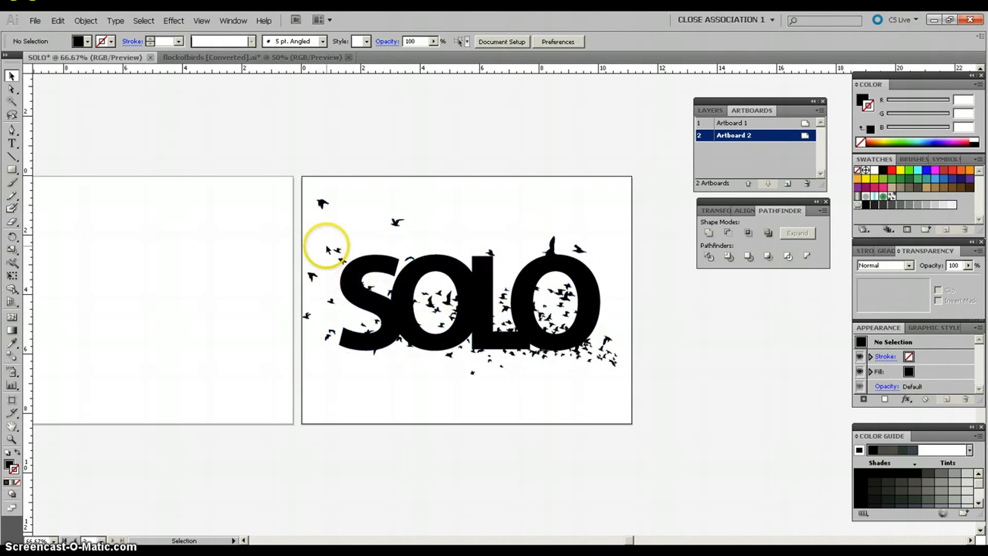
Bring the flock of birds to the front of the SOLO lettering and deselect it.
{"action": "left_click", "coordinate": [322, 205]}
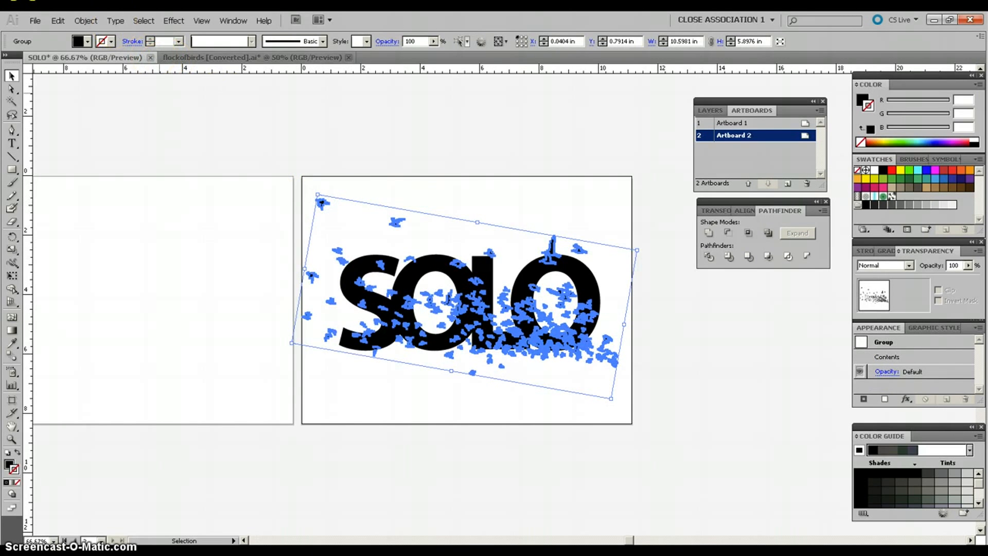
{"action": "left_click", "coordinate": [86, 21]}
{"action": "mouse_move", "coordinate": [149, 43]}
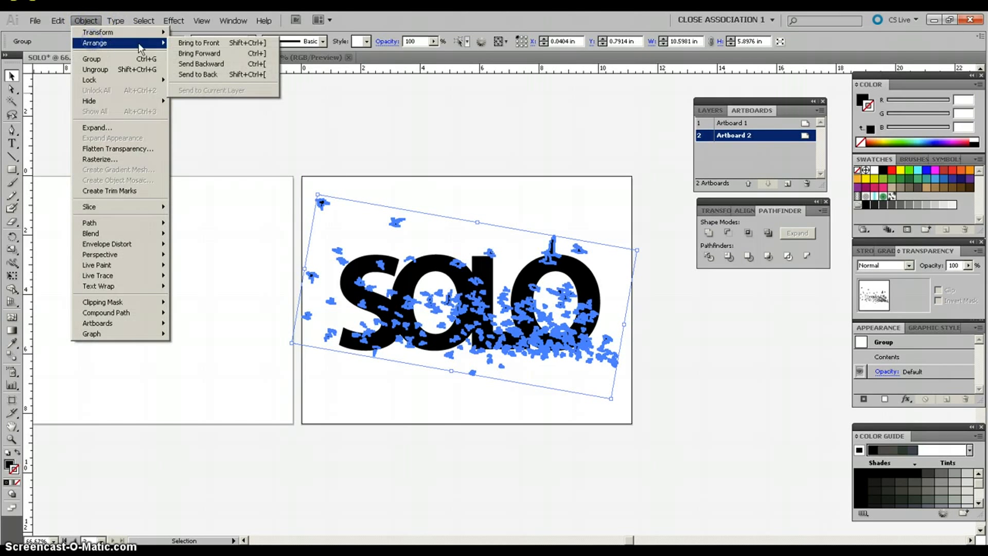
{"action": "left_click", "coordinate": [200, 46]}
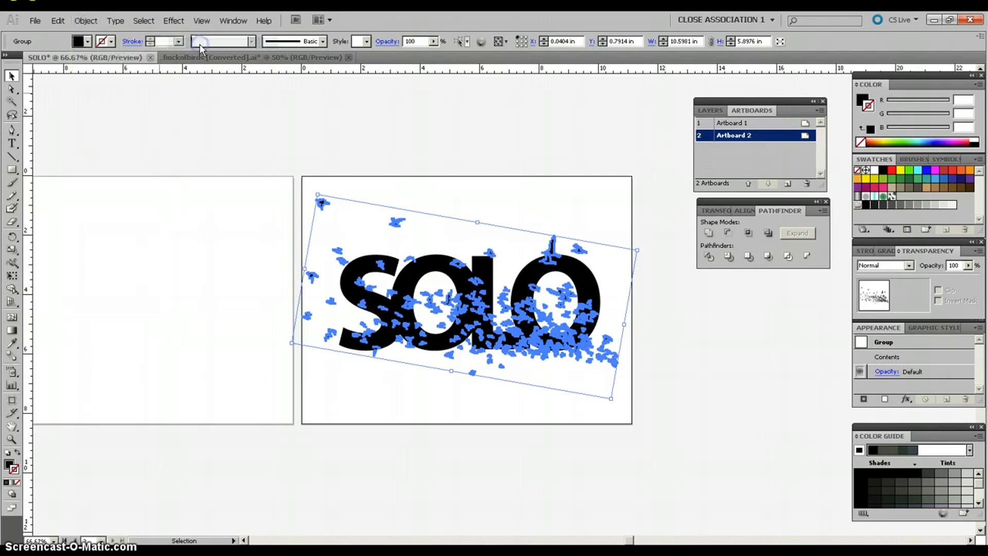
{"action": "left_click", "coordinate": [451, 204]}
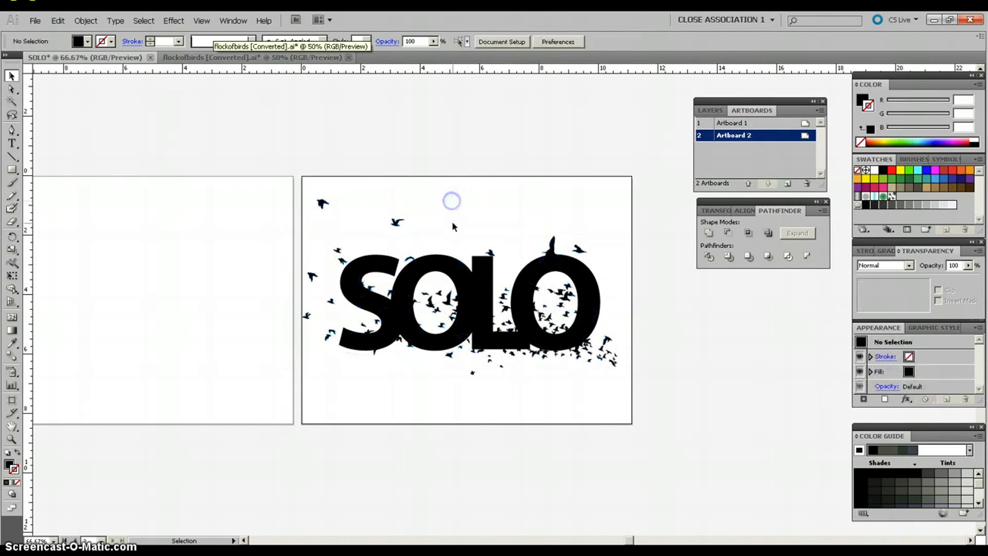
Combine the SOLO lettering and the flock of birds into one compound path so the birds cut through the letters.
{"action": "left_click", "coordinate": [432, 267]}
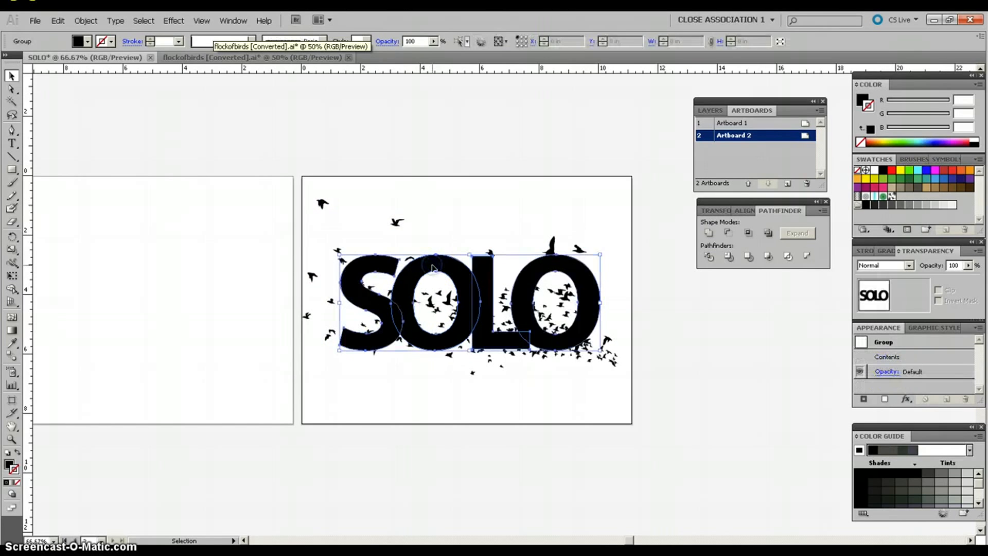
{"action": "left_click", "coordinate": [394, 221], "text": "shift"}
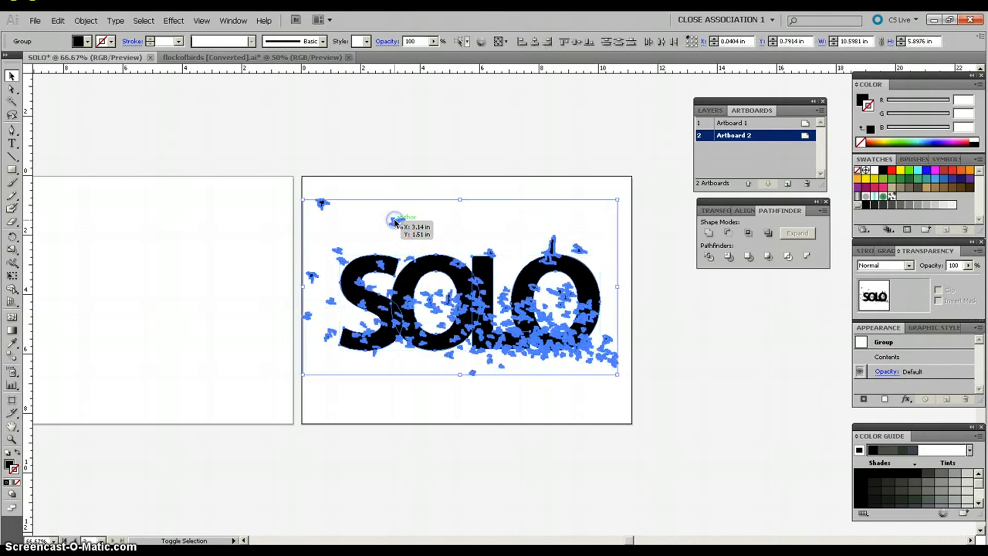
{"action": "left_click", "coordinate": [79, 20]}
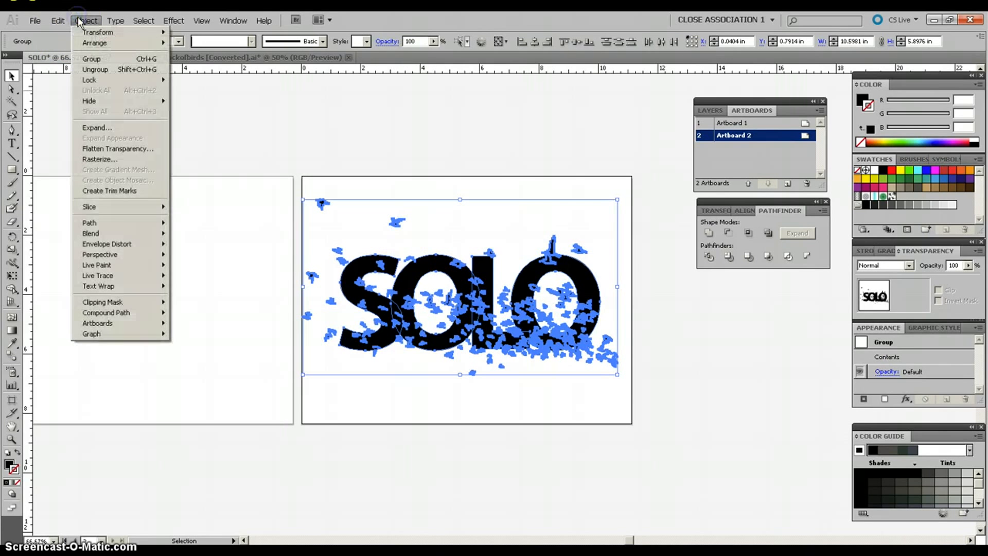
{"action": "mouse_move", "coordinate": [119, 313]}
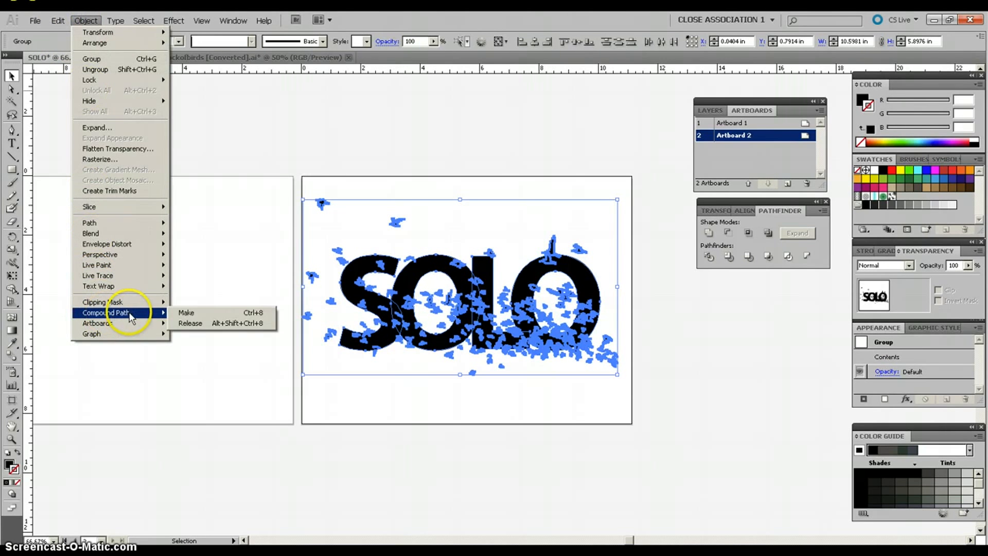
{"action": "left_click", "coordinate": [187, 313]}
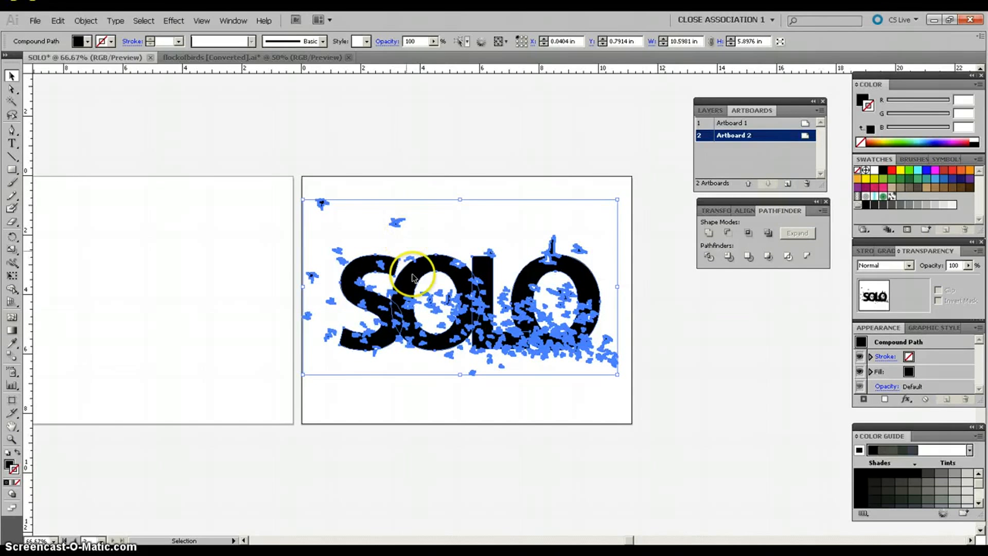
{"action": "left_click", "coordinate": [421, 193]}
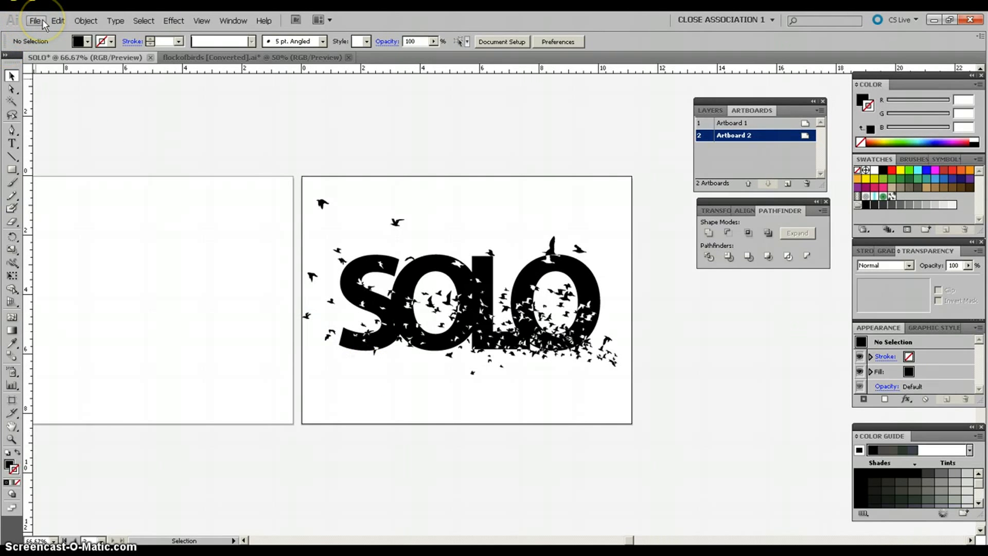
Place the image abre_tus_ojos_1024x7682 from the images folder of MUL-199 Final Elements into the document.
{"action": "left_click_drag", "start_coordinate": [629, 539], "coordinate": [620, 543]}
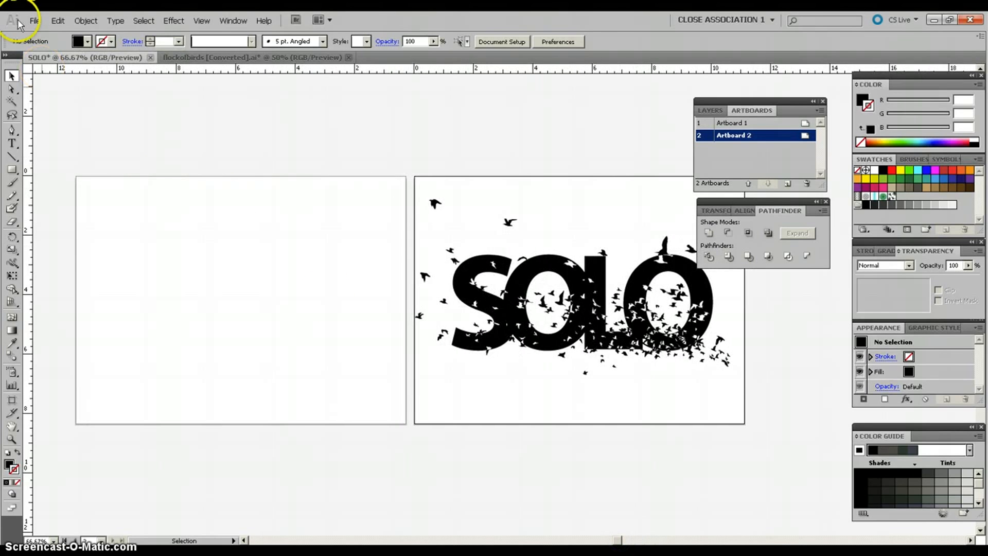
{"action": "left_click", "coordinate": [35, 20]}
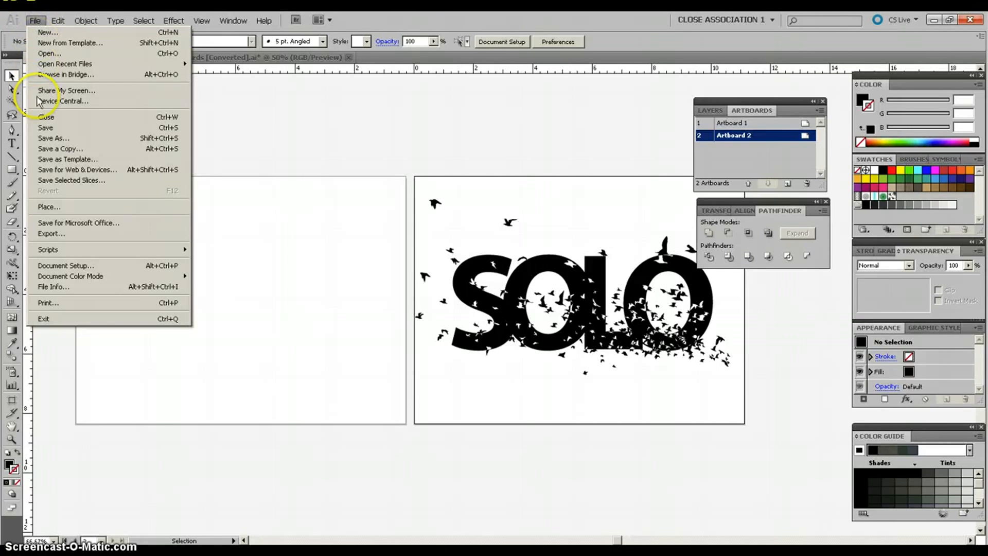
{"action": "left_click", "coordinate": [48, 211]}
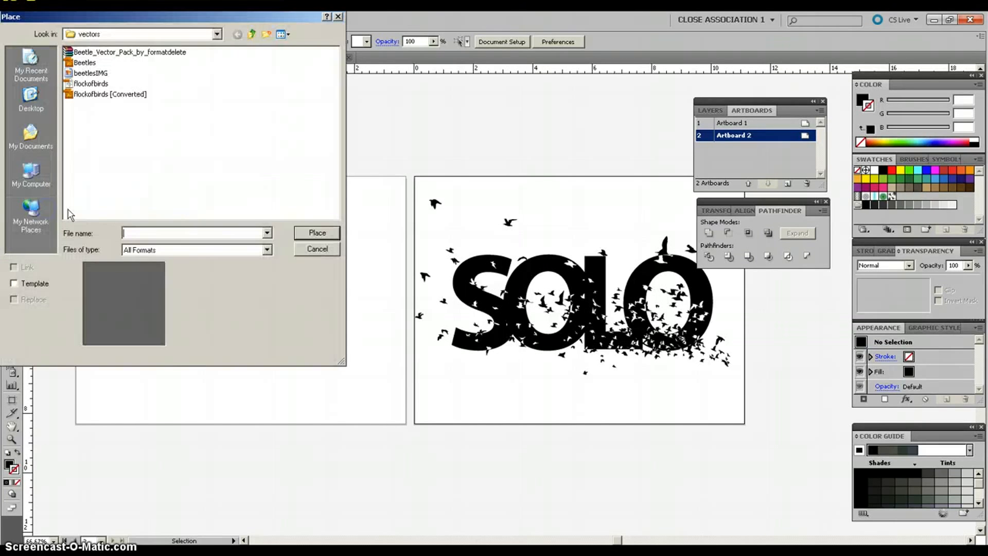
{"action": "left_click", "coordinate": [251, 34]}
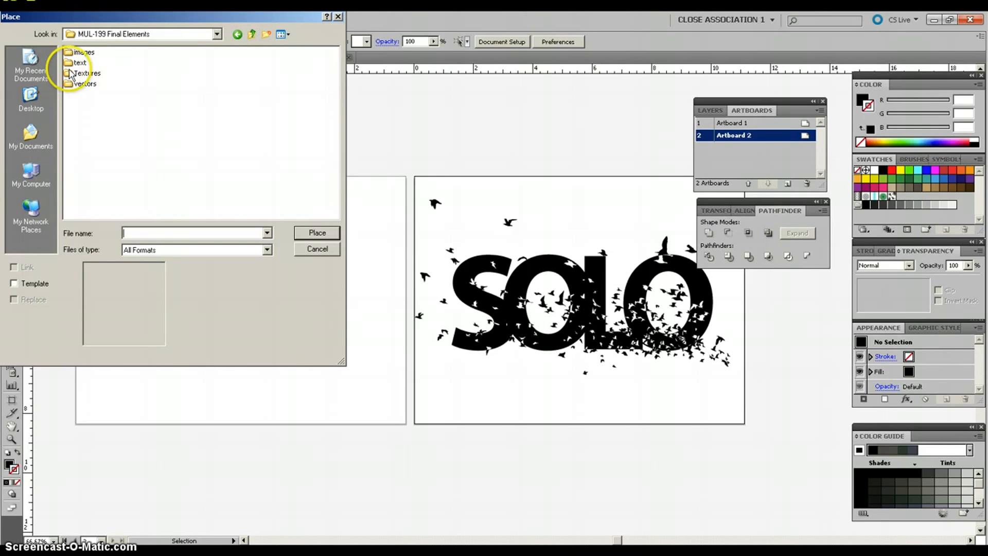
{"action": "double_click", "coordinate": [83, 52]}
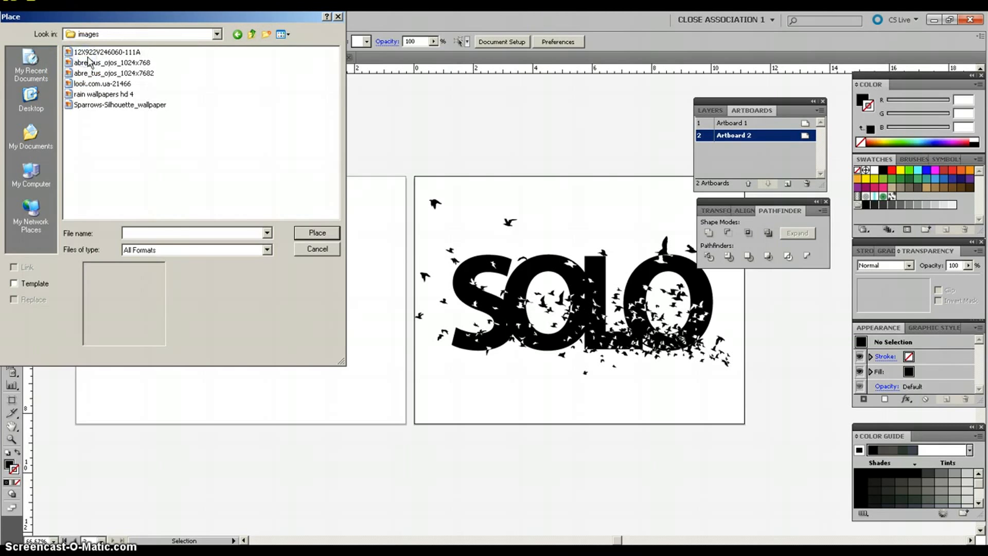
{"action": "left_click", "coordinate": [289, 34]}
{"action": "left_click", "coordinate": [289, 47]}
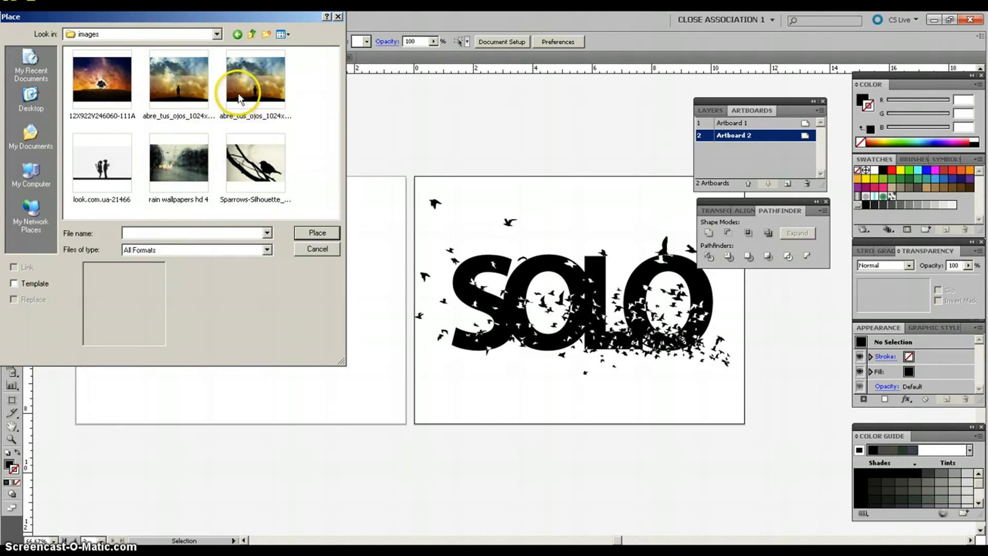
{"action": "left_click", "coordinate": [239, 97]}
{"action": "double_click", "coordinate": [239, 95]}
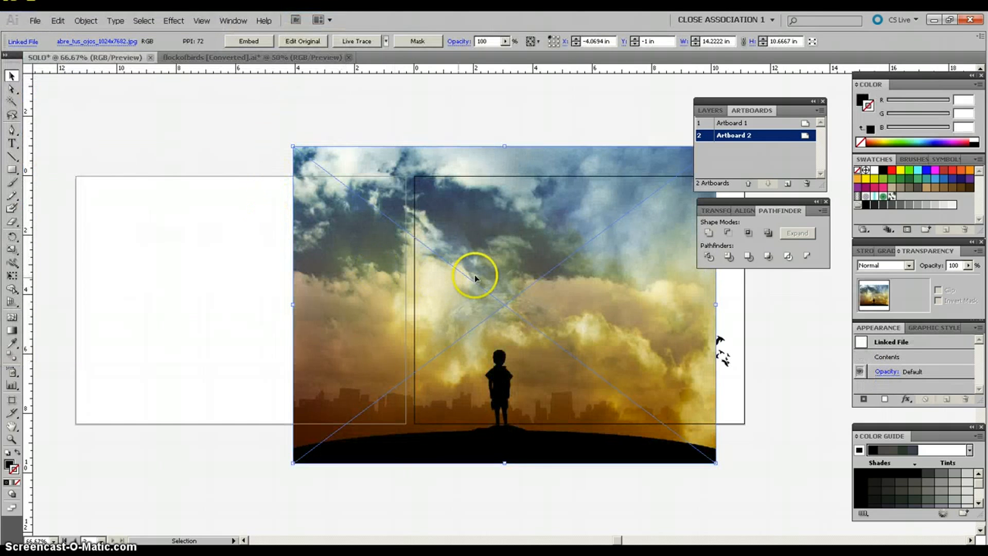
Embed the placed sky image and fit it inside the first artboard, scaled proportionally to about 10.3 x 7.7 in.
{"action": "left_click_drag", "start_coordinate": [532, 273], "coordinate": [340, 255]}
{"action": "left_click", "coordinate": [251, 42]}
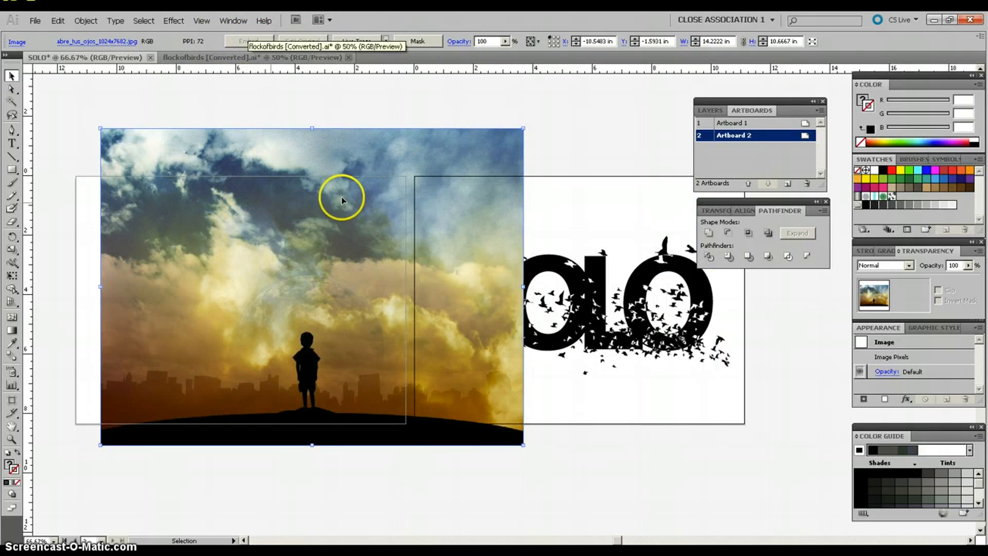
{"action": "left_click_drag", "start_coordinate": [313, 128], "coordinate": [309, 214]}
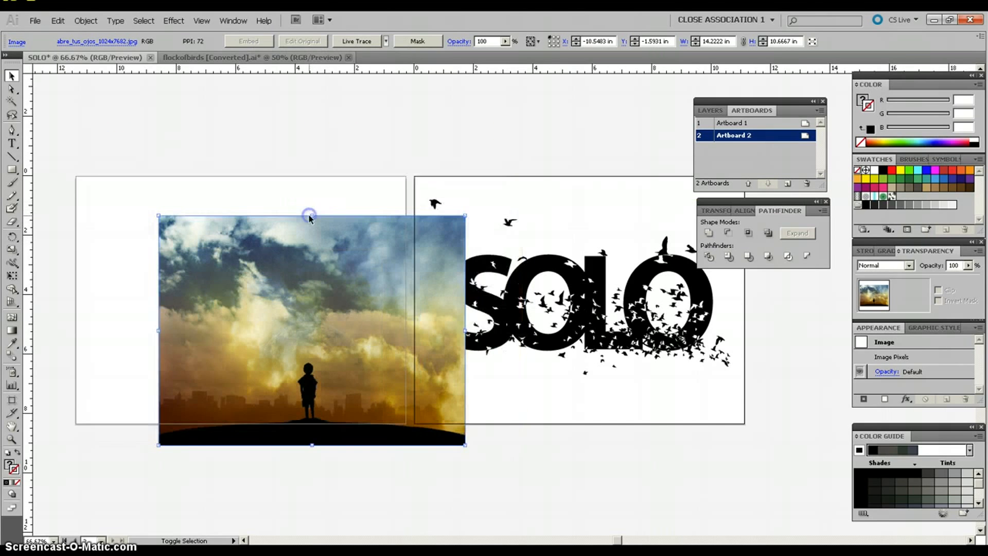
{"action": "left_click_drag", "start_coordinate": [366, 267], "coordinate": [298, 241]}
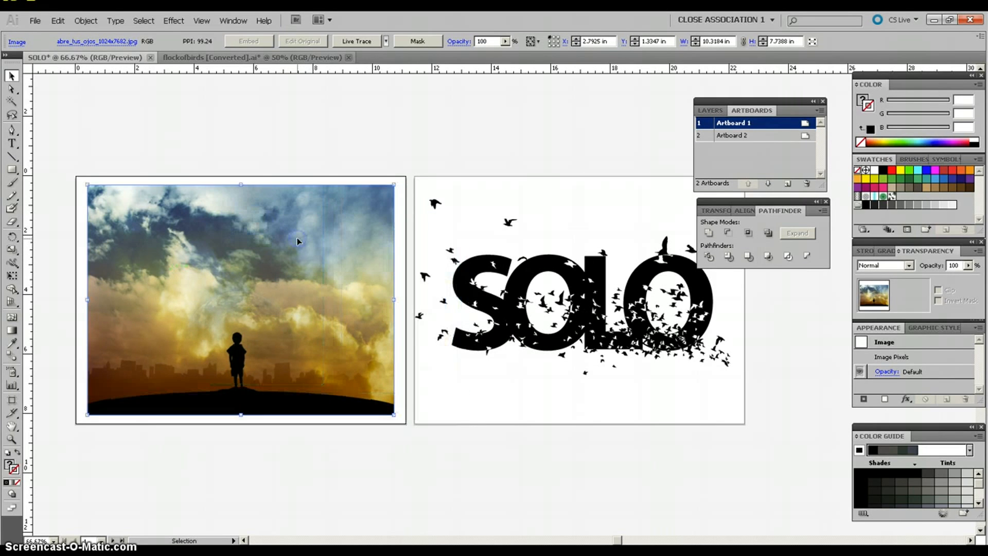
{"action": "left_click", "coordinate": [270, 132]}
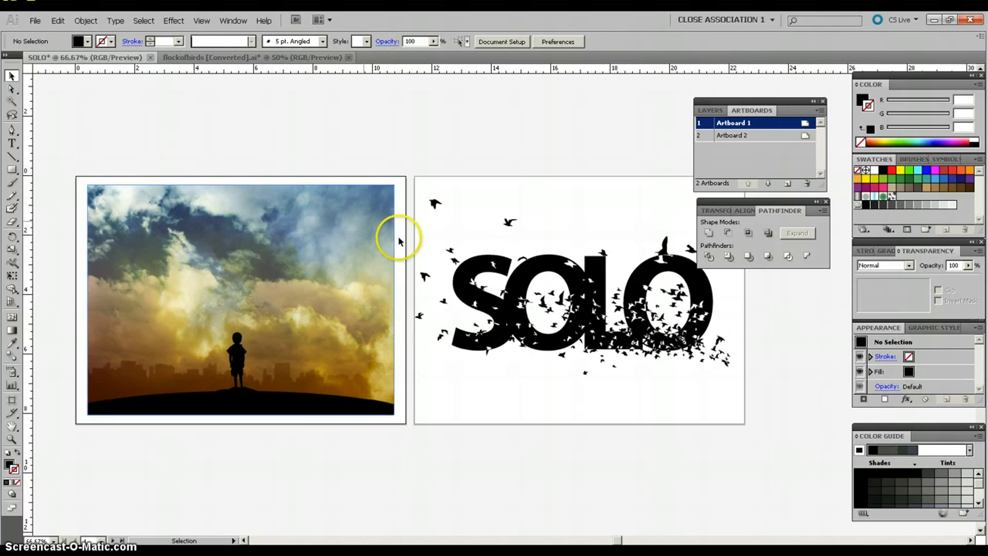
Move the SOLO compound path onto the first artboard's image and scale it proportionally to about 5.6 x 3.1 in above the boy.
{"action": "left_click", "coordinate": [492, 265]}
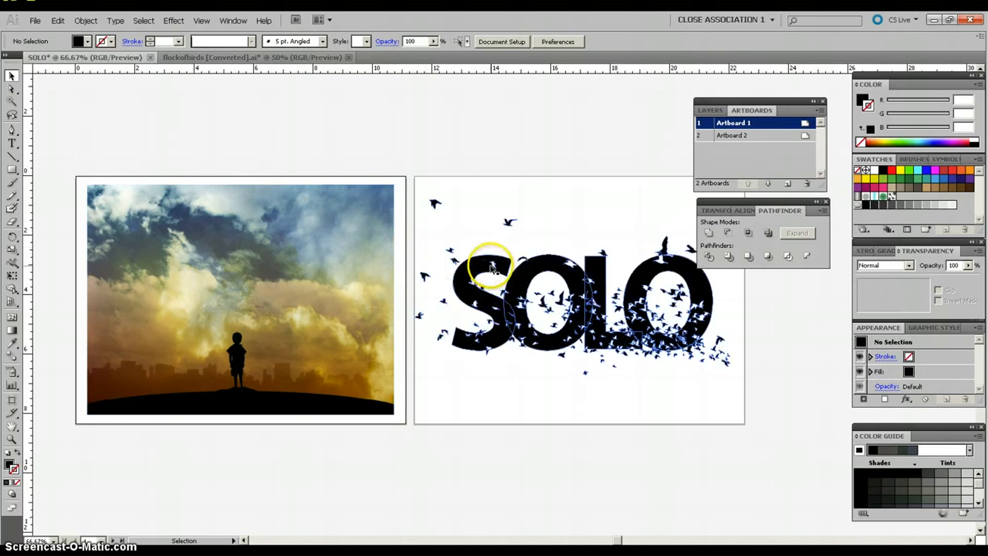
{"action": "left_click_drag", "start_coordinate": [527, 272], "coordinate": [189, 264]}
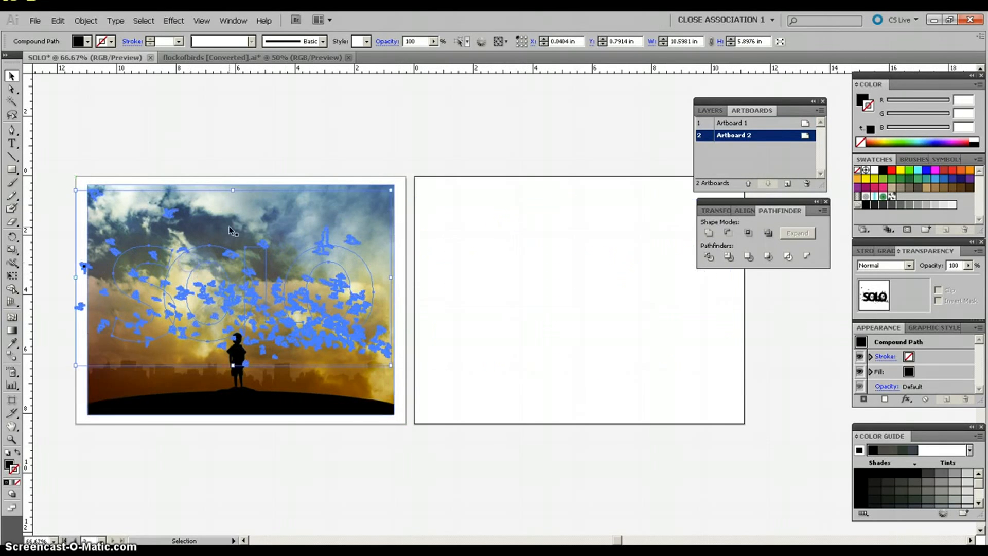
{"action": "left_click_drag", "start_coordinate": [233, 191], "coordinate": [225, 276]}
{"action": "left_click_drag", "start_coordinate": [243, 308], "coordinate": [245, 280]}
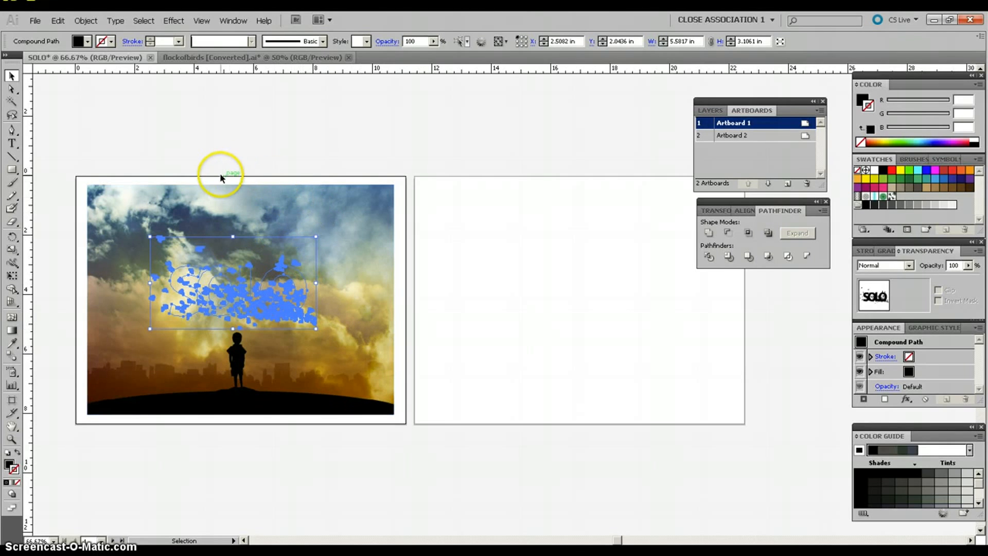
Bring the SOLO compound path to the front of the sky image and deselect it.
{"action": "left_click", "coordinate": [87, 21]}
{"action": "mouse_move", "coordinate": [96, 41]}
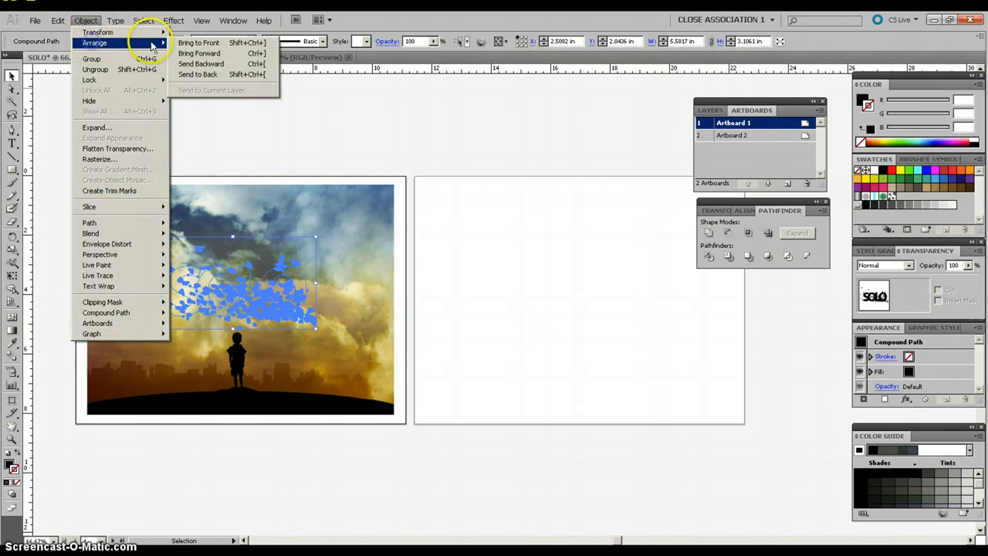
{"action": "left_click", "coordinate": [197, 39]}
{"action": "left_click", "coordinate": [280, 154]}
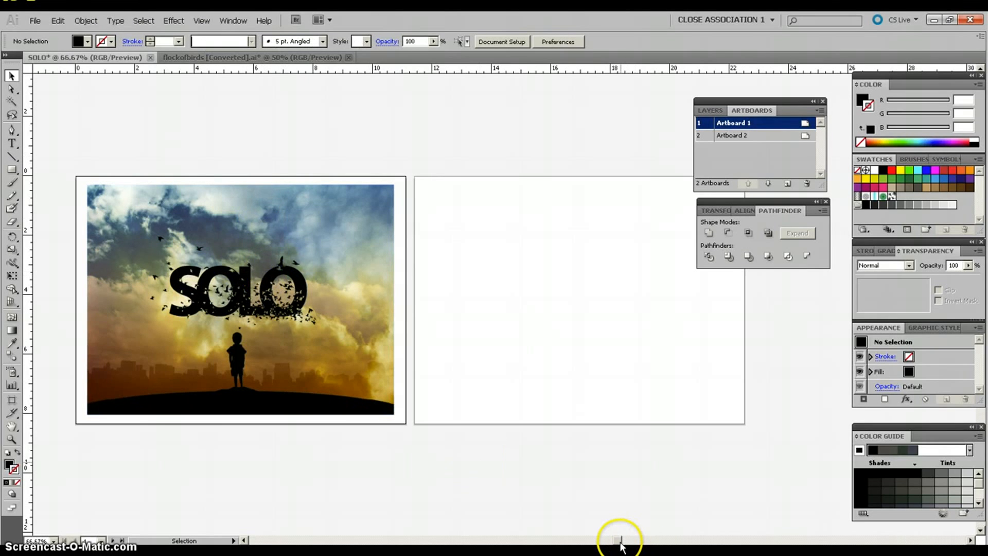
Examine the bird cut-outs in the SOLO lettering up close, and review the whole composition on the first artboard.
{"action": "left_click_drag", "start_coordinate": [620, 541], "coordinate": [606, 542]}
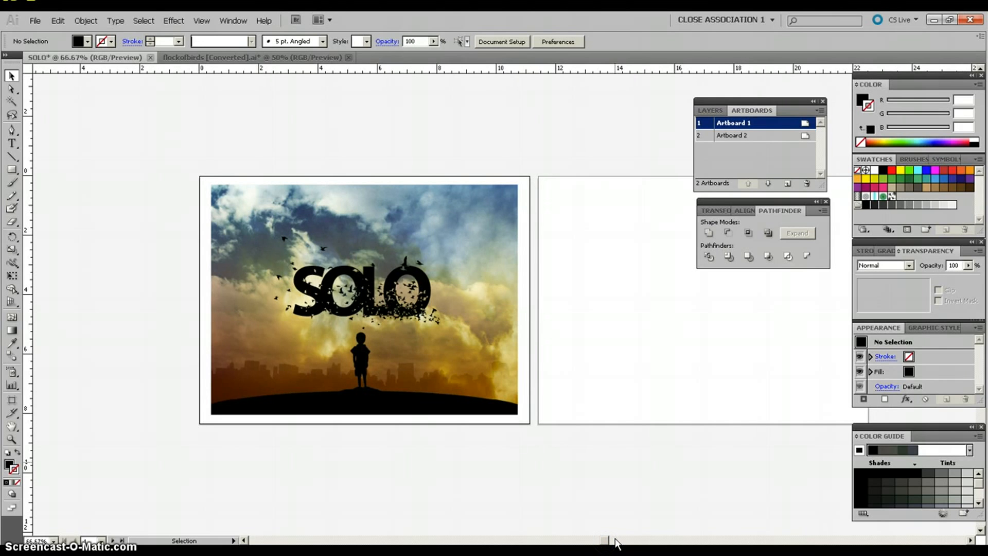
{"action": "key", "text": "ctrl+plus"}
{"action": "key", "text": "ctrl+plus"}
{"action": "key", "text": "ctrl+plus"}
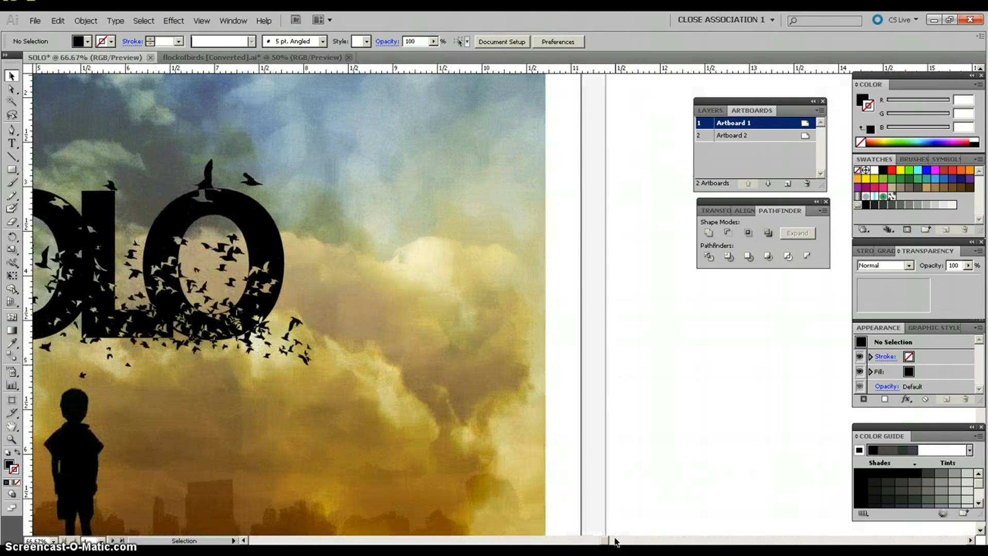
{"action": "left_click_drag", "start_coordinate": [603, 541], "coordinate": [590, 541]}
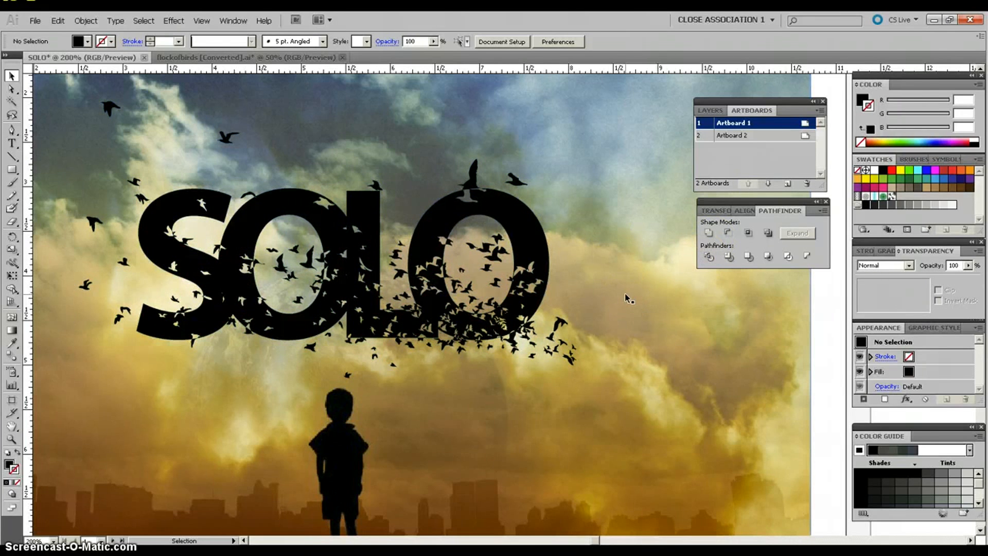
{"action": "key", "text": "ctrl+minus"}
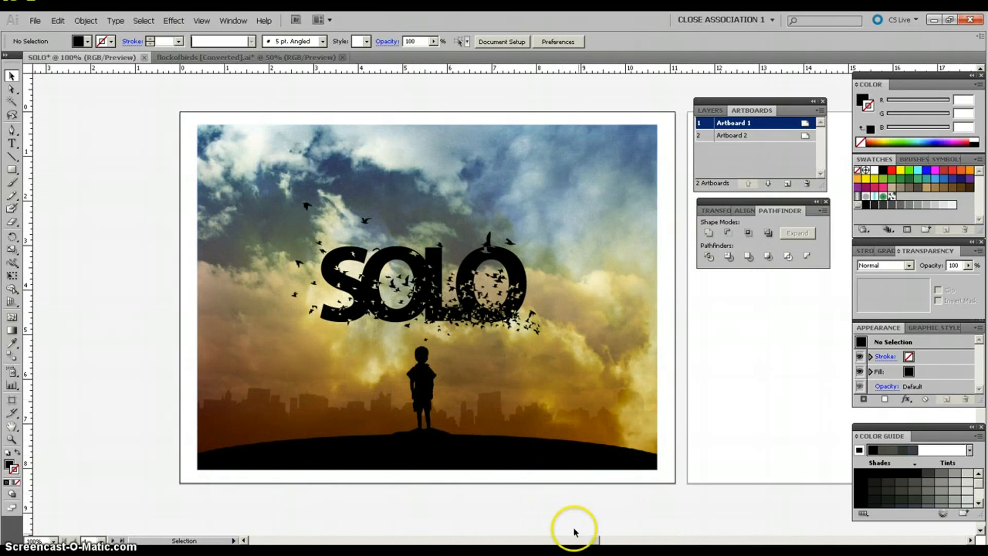
Set the blending mode of the SOLO compound path on the first artboard to Overlay and deselect it.
{"action": "left_click_drag", "start_coordinate": [595, 541], "coordinate": [601, 541]}
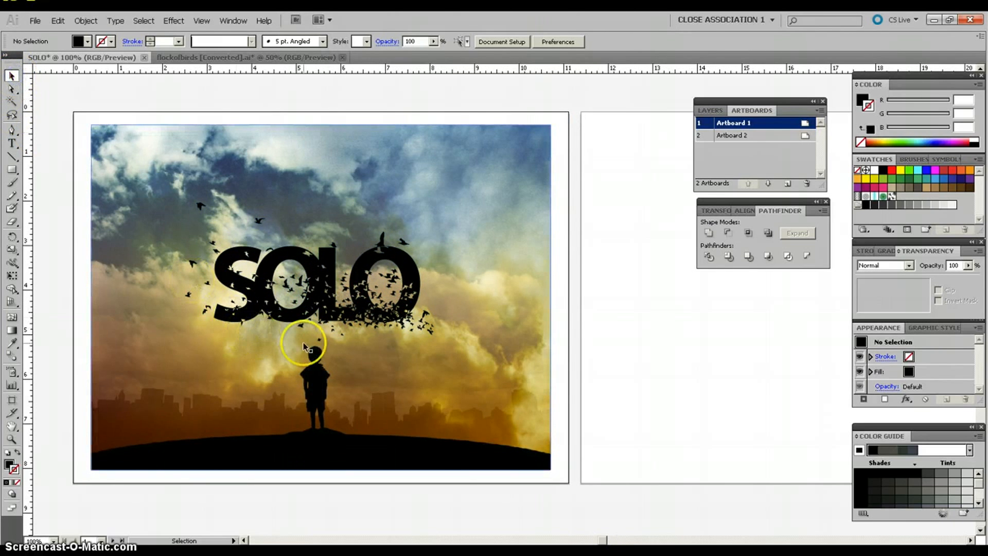
{"action": "left_click", "coordinate": [332, 307]}
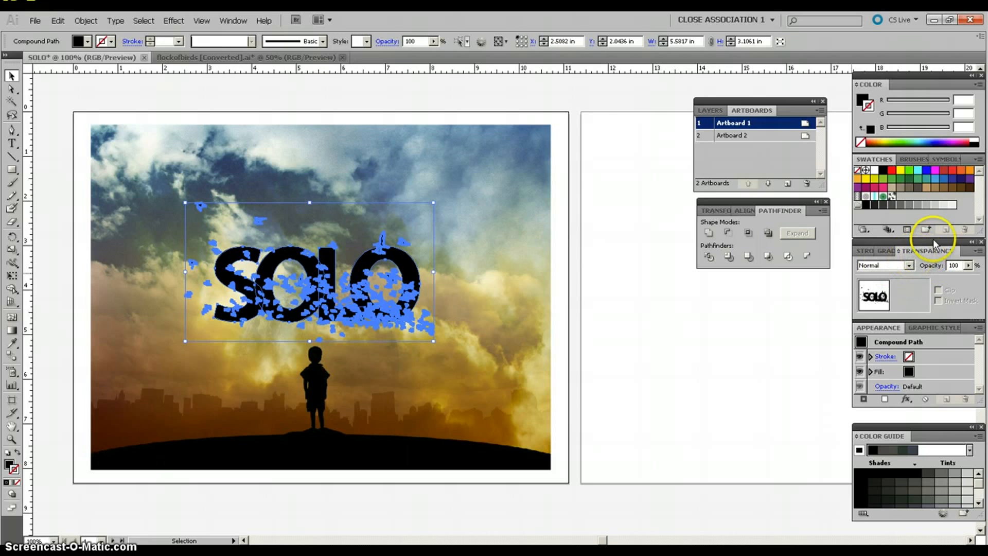
{"action": "left_click", "coordinate": [231, 21]}
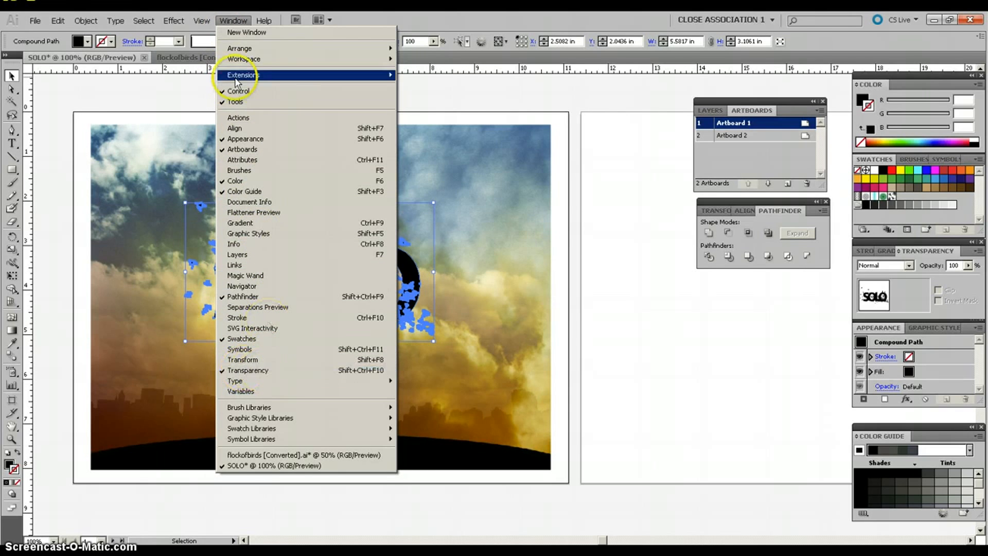
{"action": "left_click", "coordinate": [231, 22]}
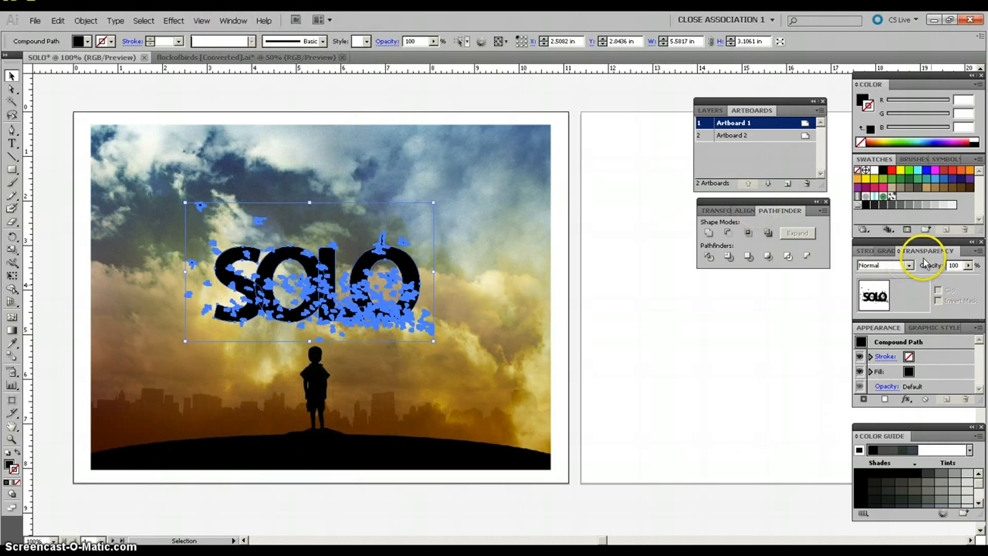
{"action": "left_click", "coordinate": [910, 266]}
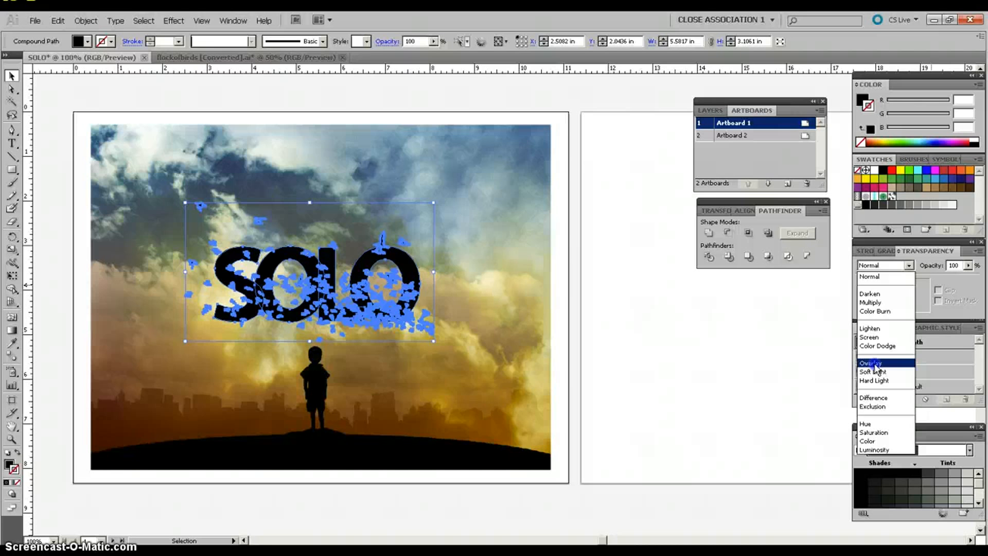
{"action": "left_click", "coordinate": [876, 363]}
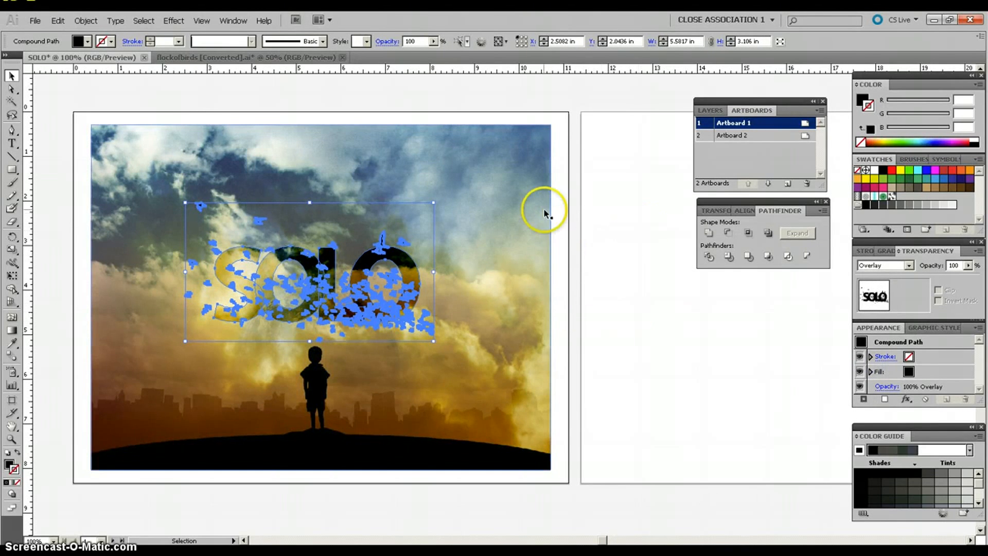
{"action": "left_click", "coordinate": [556, 158]}
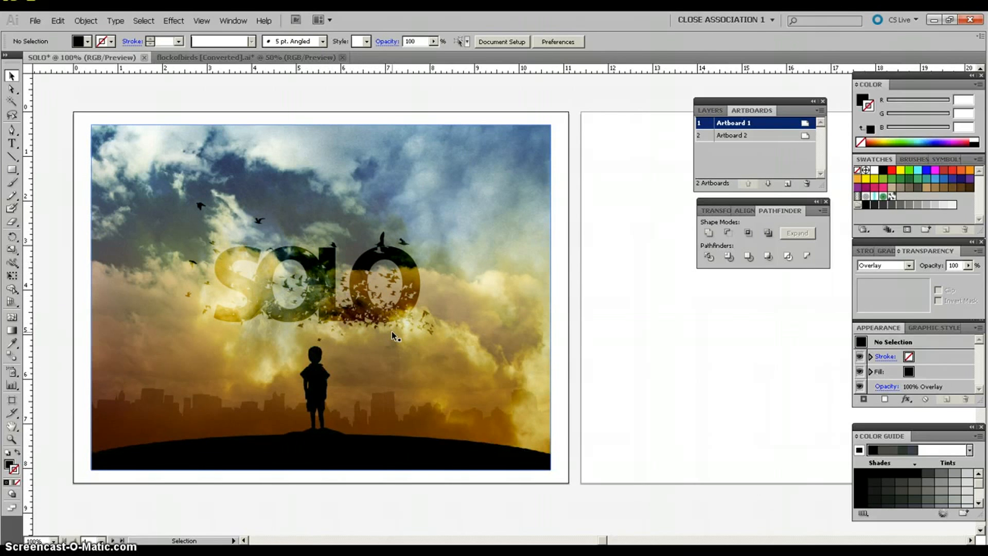
{"action": "left_click", "coordinate": [378, 312]}
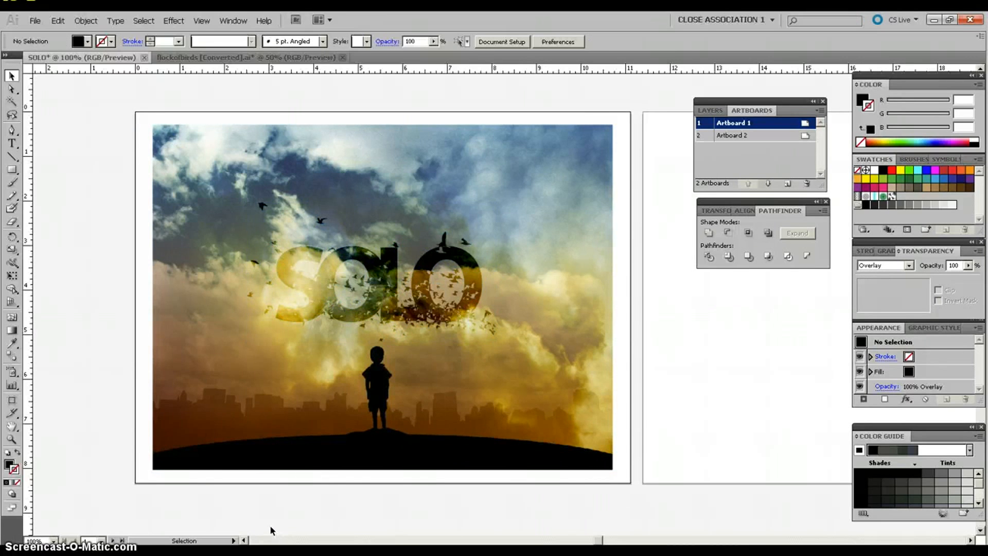
{"action": "left_click", "coordinate": [424, 402]}
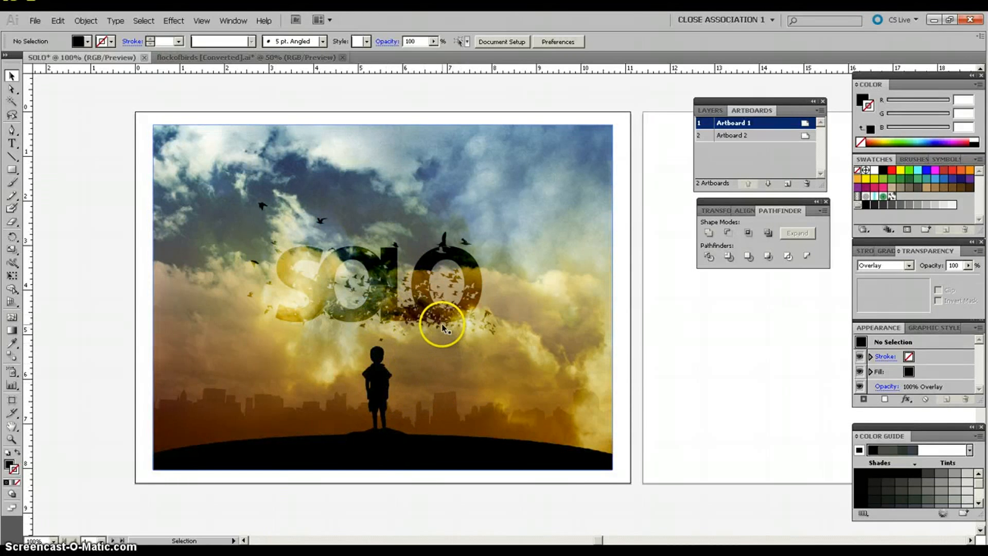
Duplicate the SOLO compound path, then the sky image, straight across onto the second artboard.
{"action": "left_click", "coordinate": [416, 293]}
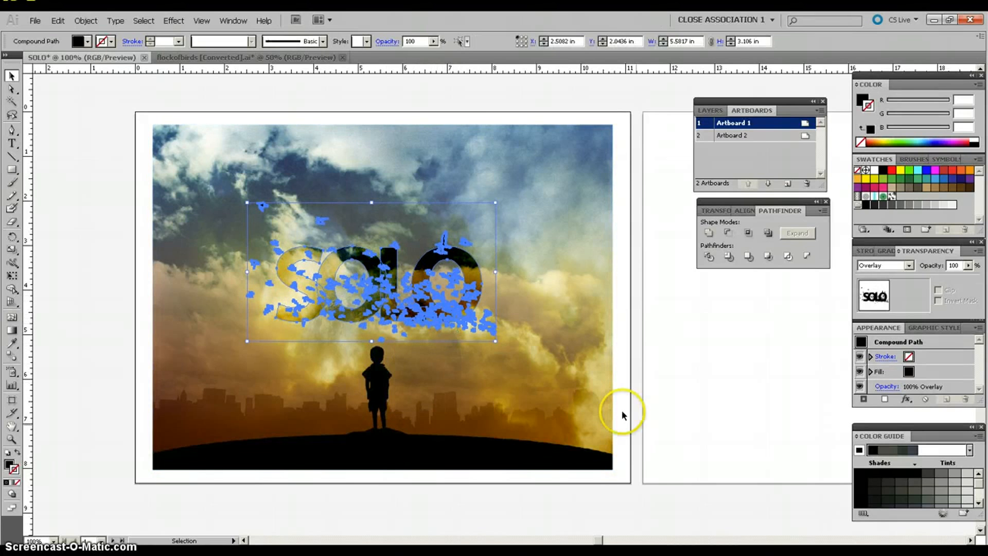
{"action": "left_click_drag", "start_coordinate": [600, 542], "coordinate": [606, 538]}
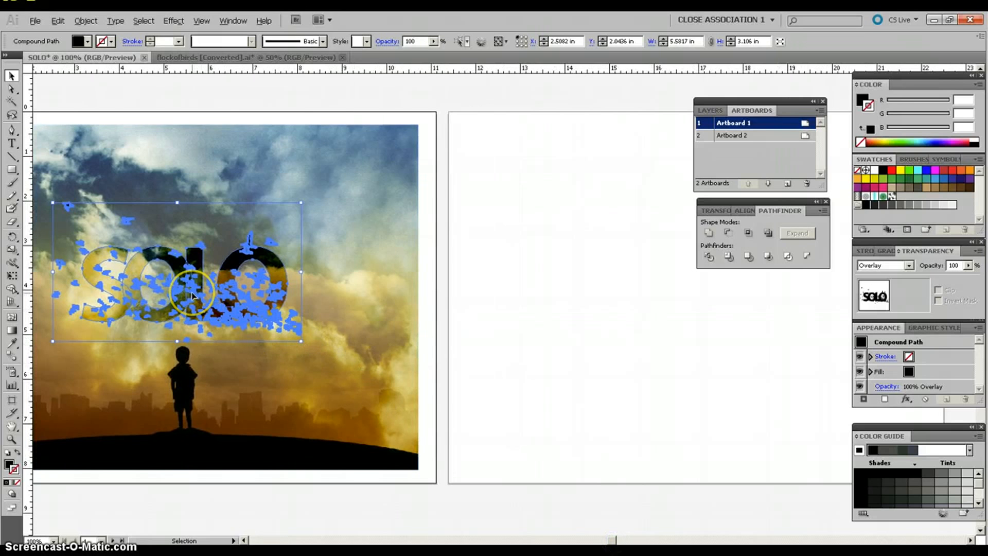
{"action": "left_click_drag", "start_coordinate": [192, 291], "coordinate": [691, 300]}
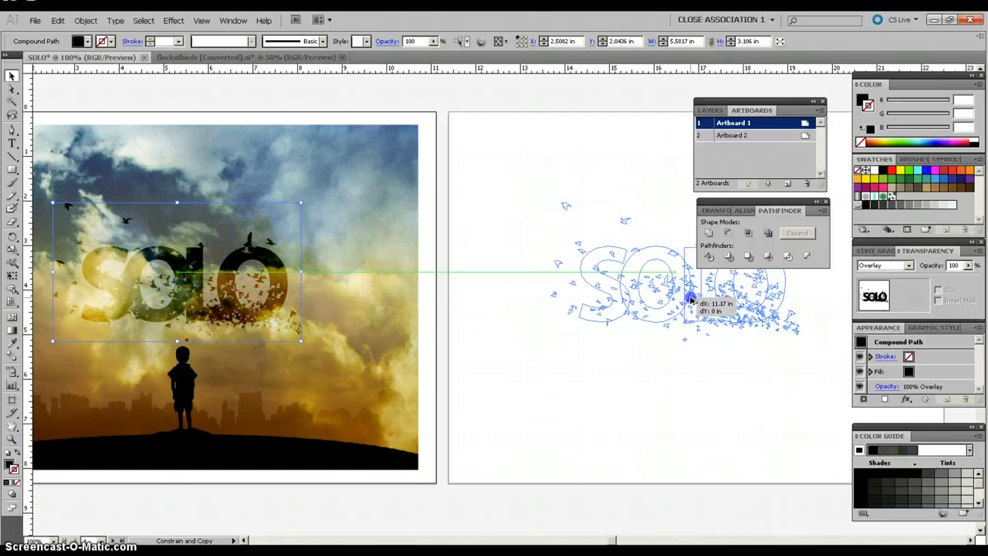
{"action": "left_click_drag", "start_coordinate": [692, 299], "coordinate": [691, 300]}
{"action": "left_click", "coordinate": [705, 403]}
{"action": "left_click", "coordinate": [665, 427]}
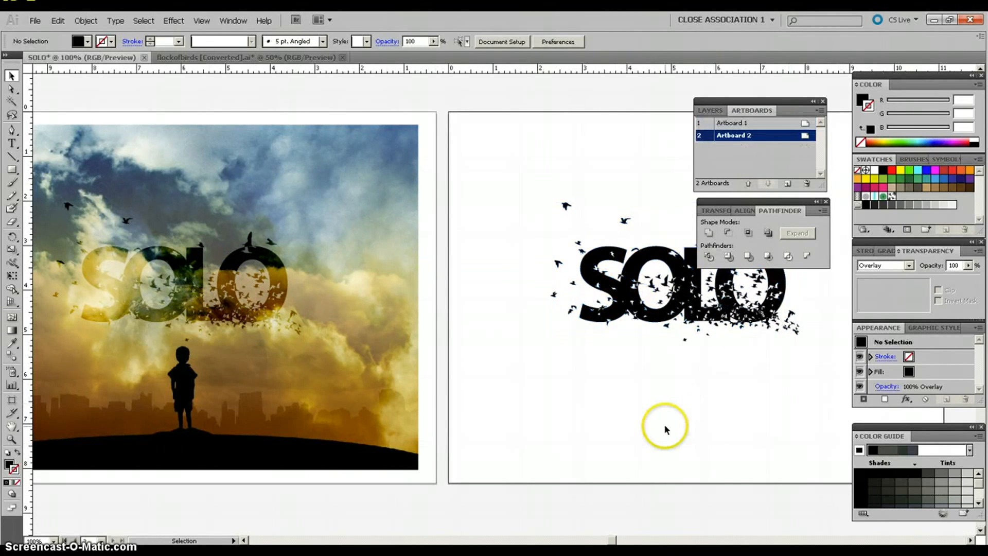
{"action": "left_click", "coordinate": [331, 326]}
{"action": "left_click_drag", "start_coordinate": [330, 326], "coordinate": [825, 313]}
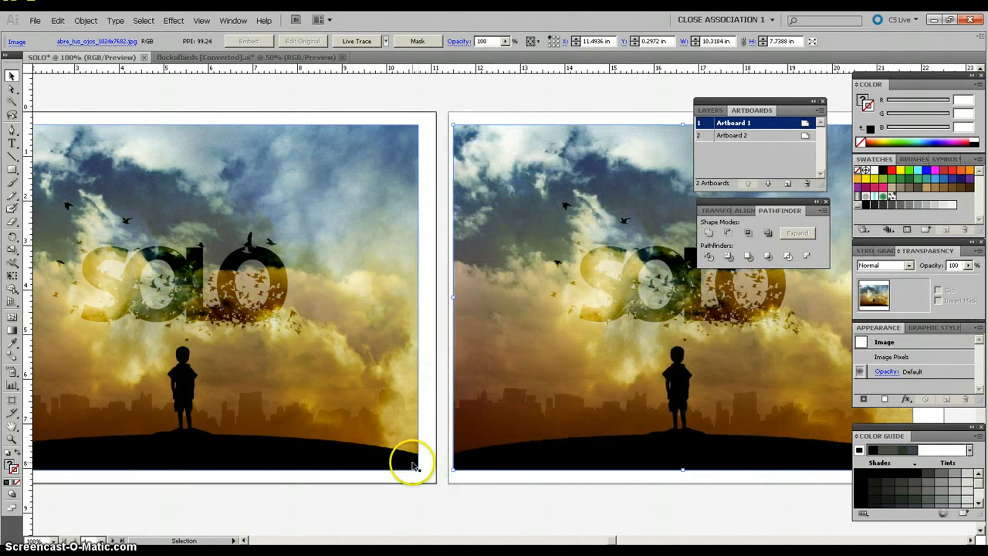
Set the blending mode of the SOLO copy on the second artboard to Normal and deselect it.
{"action": "left_click", "coordinate": [620, 294]}
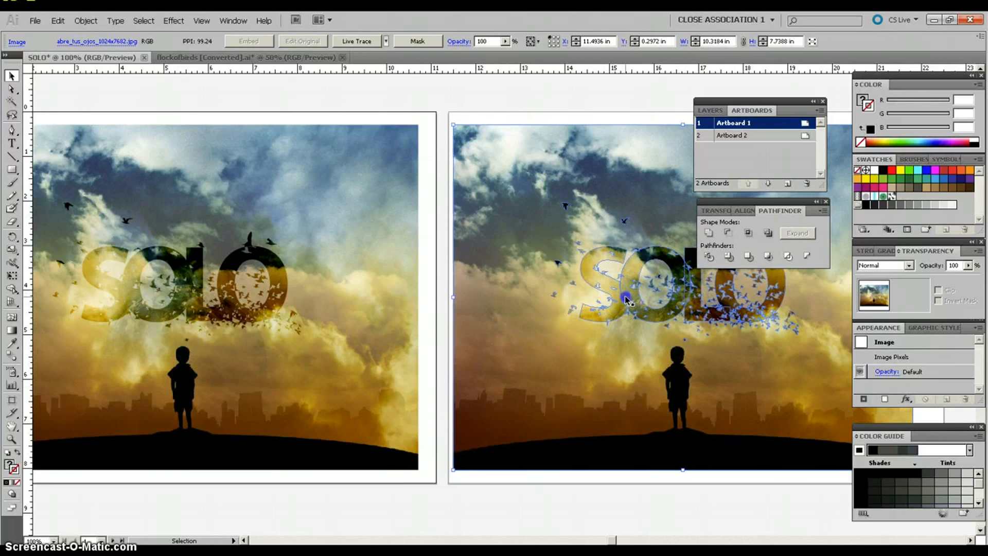
{"action": "left_click", "coordinate": [910, 266]}
{"action": "left_click", "coordinate": [900, 281]}
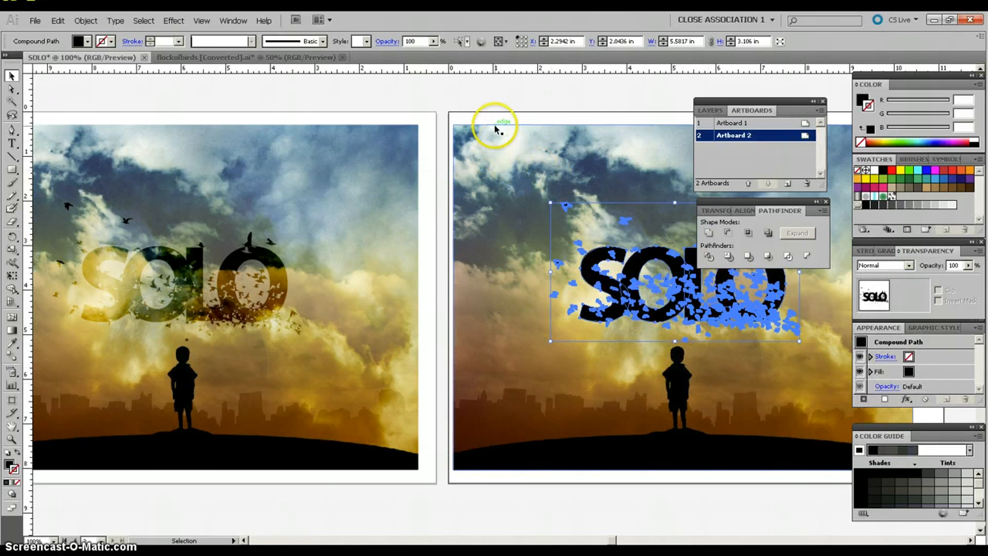
{"action": "left_click", "coordinate": [467, 101]}
Make a clipping mask from the second artboard's sky image and SOLO lettering, accepting the complex mask, and deselect the result.
{"action": "left_click", "coordinate": [514, 227]}
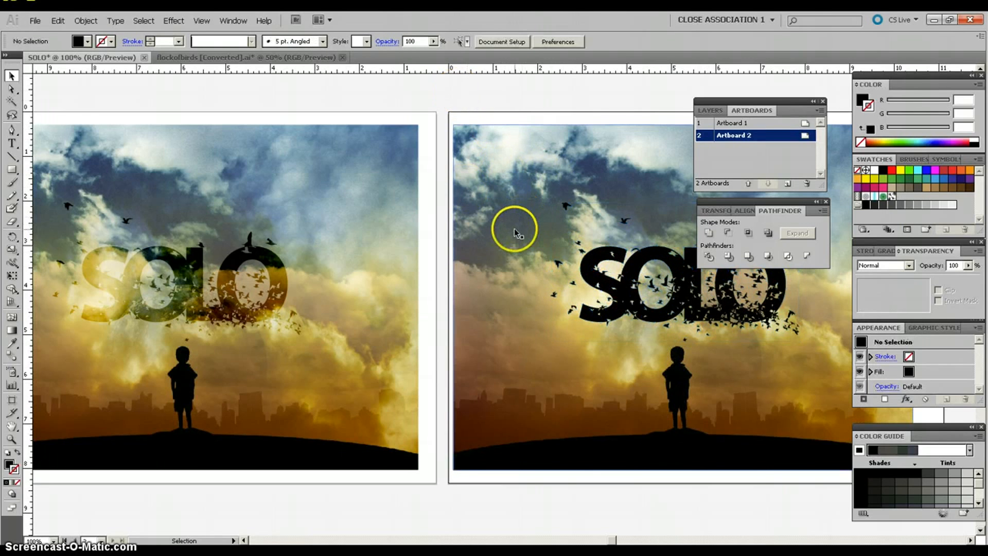
{"action": "left_click", "coordinate": [604, 285], "text": "shift"}
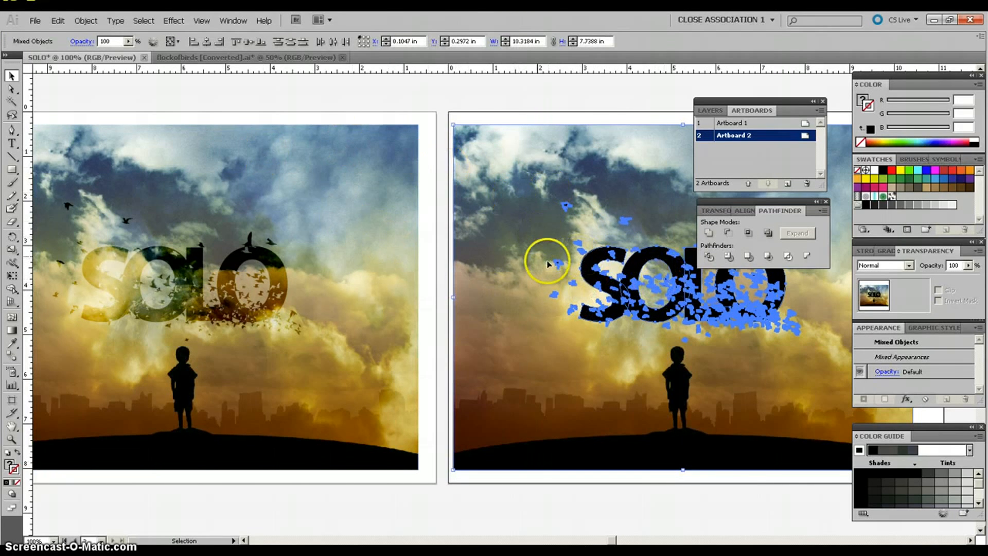
{"action": "left_click", "coordinate": [82, 22]}
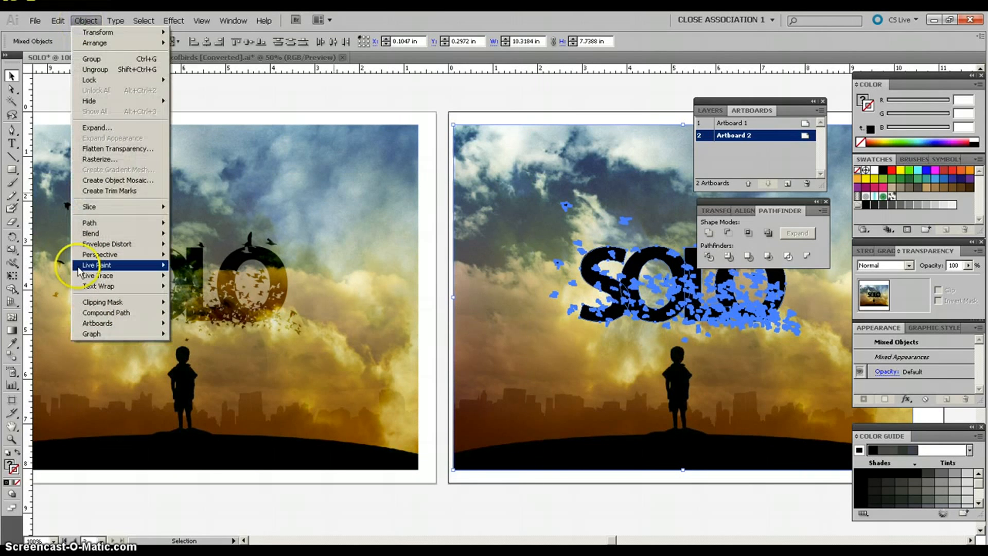
{"action": "mouse_move", "coordinate": [93, 306]}
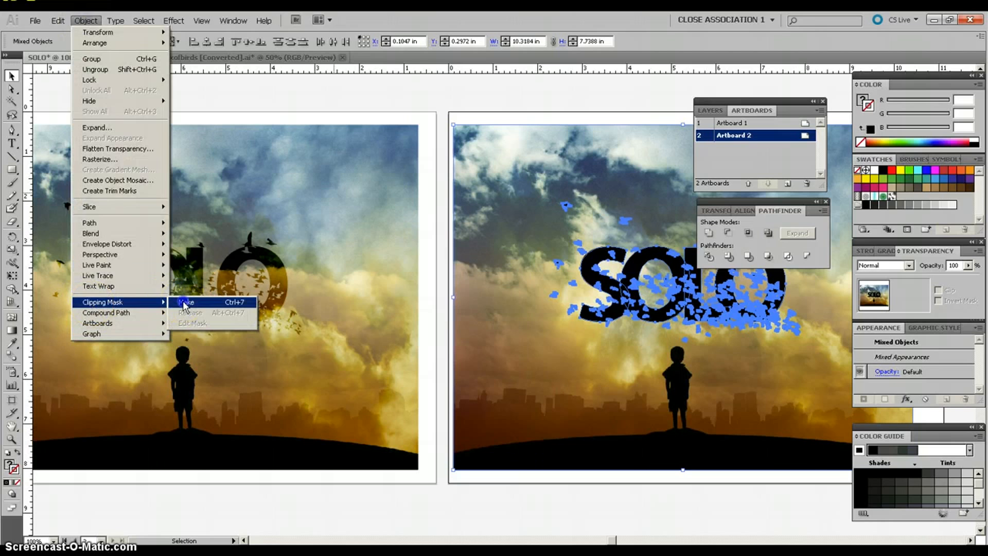
{"action": "left_click", "coordinate": [188, 302]}
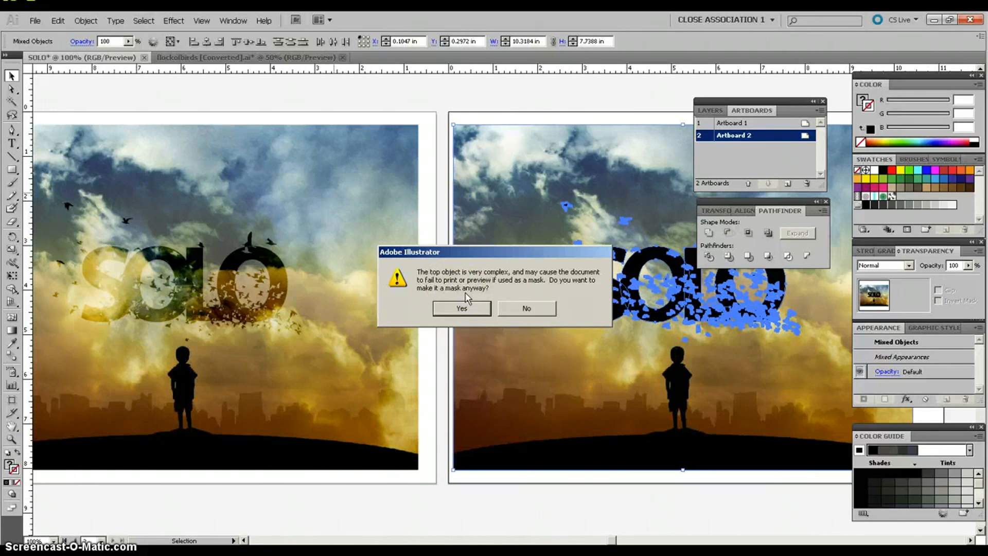
{"action": "left_click", "coordinate": [481, 309]}
{"action": "left_click", "coordinate": [480, 309]}
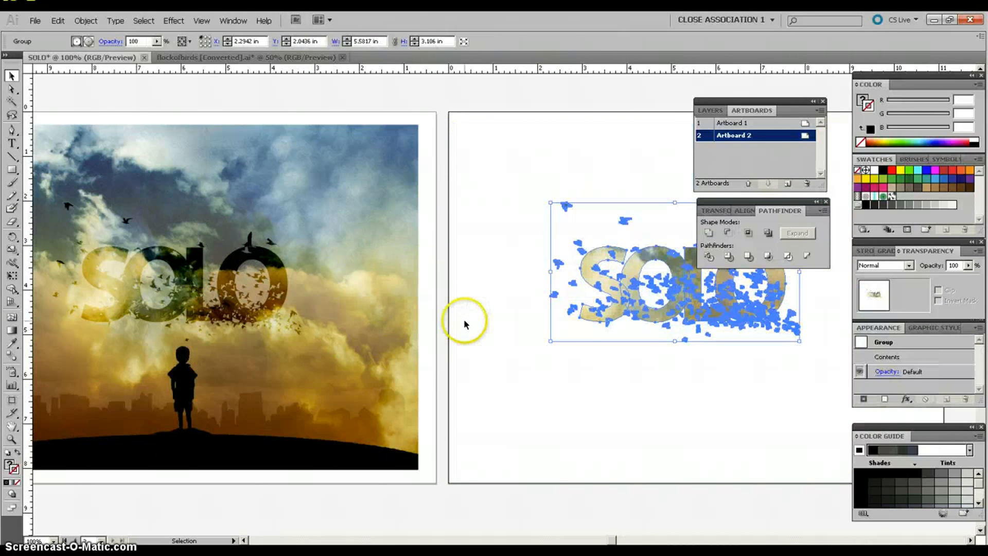
{"action": "left_click_drag", "start_coordinate": [613, 539], "coordinate": [625, 539]}
{"action": "left_click", "coordinate": [575, 428]}
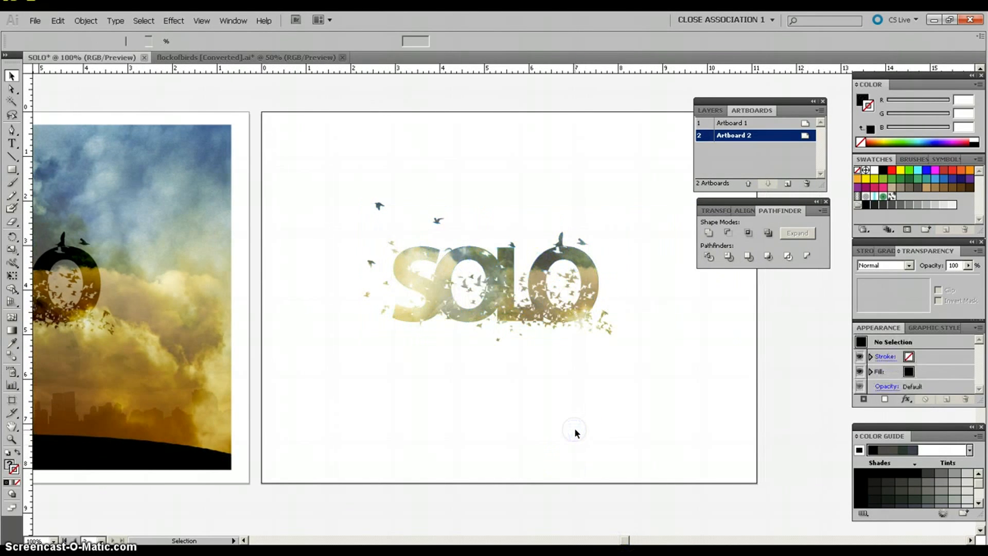
Isolate the clipped SOLO group and scale the sky image inside it down to about 6.4 x 4.8 in.
{"action": "left_click", "coordinate": [624, 539]}
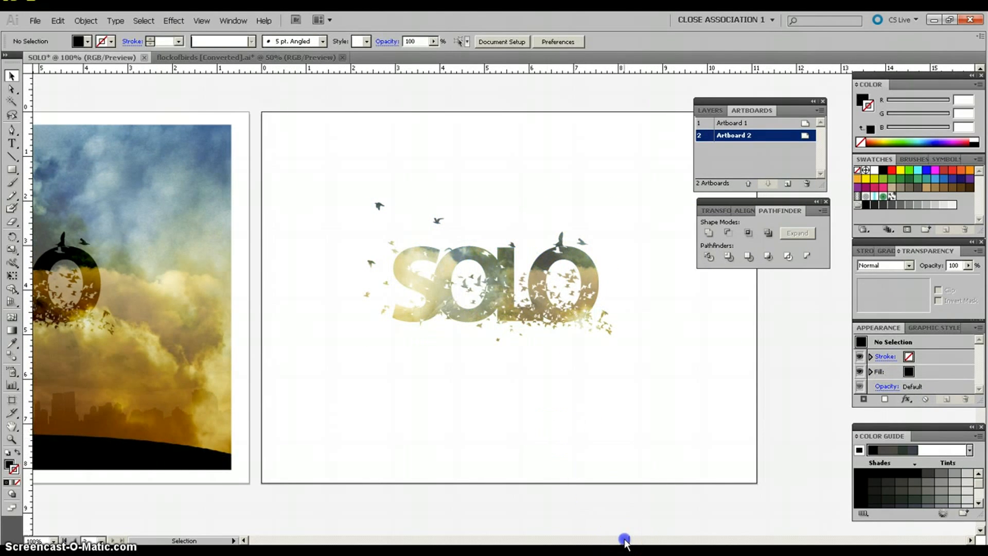
{"action": "mouse_move", "coordinate": [624, 539]}
{"action": "left_mouse_down"}
{"action": "mouse_move", "coordinate": [607, 539]}
{"action": "mouse_move", "coordinate": [629, 535]}
{"action": "left_mouse_up"}
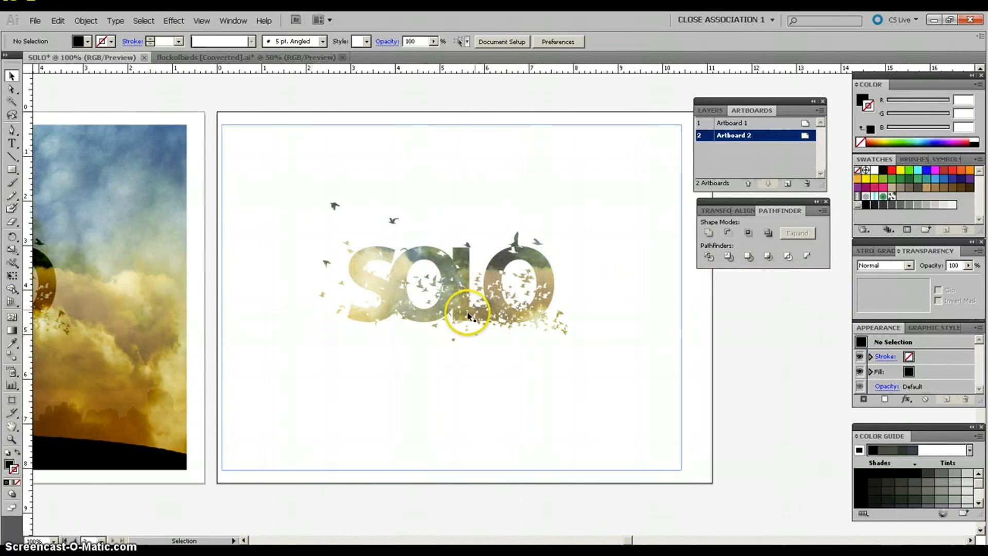
{"action": "left_click", "coordinate": [457, 320]}
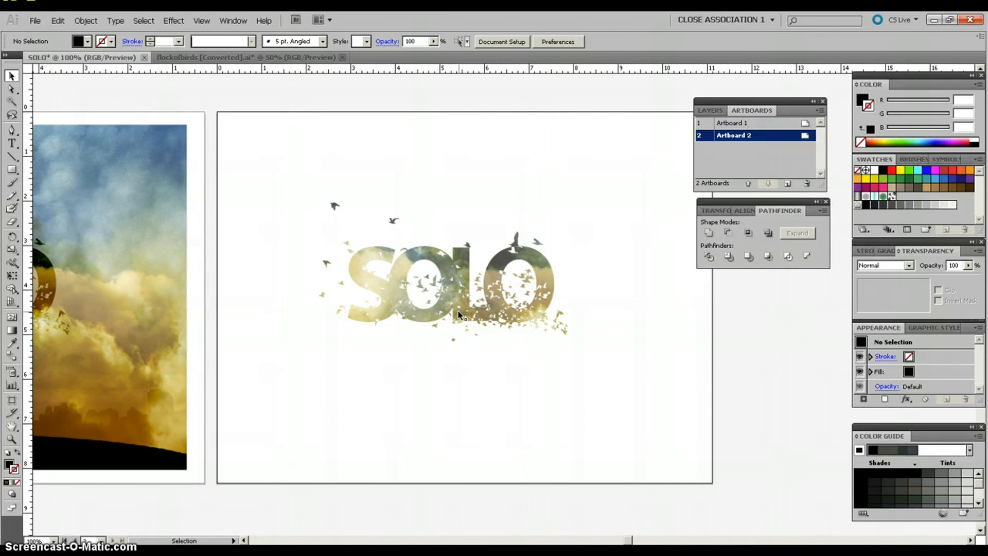
{"action": "left_click", "coordinate": [370, 320]}
{"action": "left_click", "coordinate": [453, 302]}
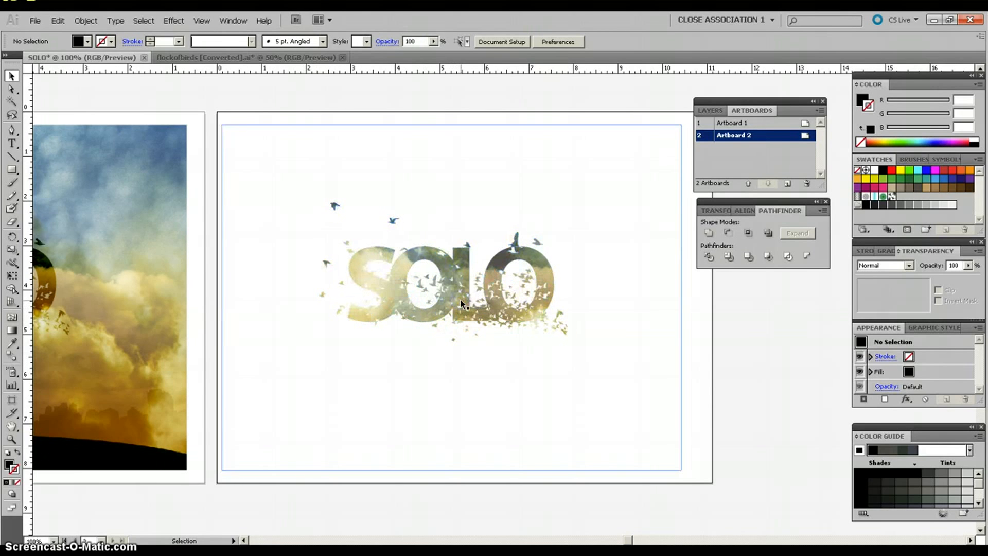
{"action": "double_click", "coordinate": [461, 304]}
{"action": "left_click", "coordinate": [450, 148]}
{"action": "left_click_drag", "start_coordinate": [222, 125], "coordinate": [297, 183]}
{"action": "left_click_drag", "start_coordinate": [685, 470], "coordinate": [595, 401]}
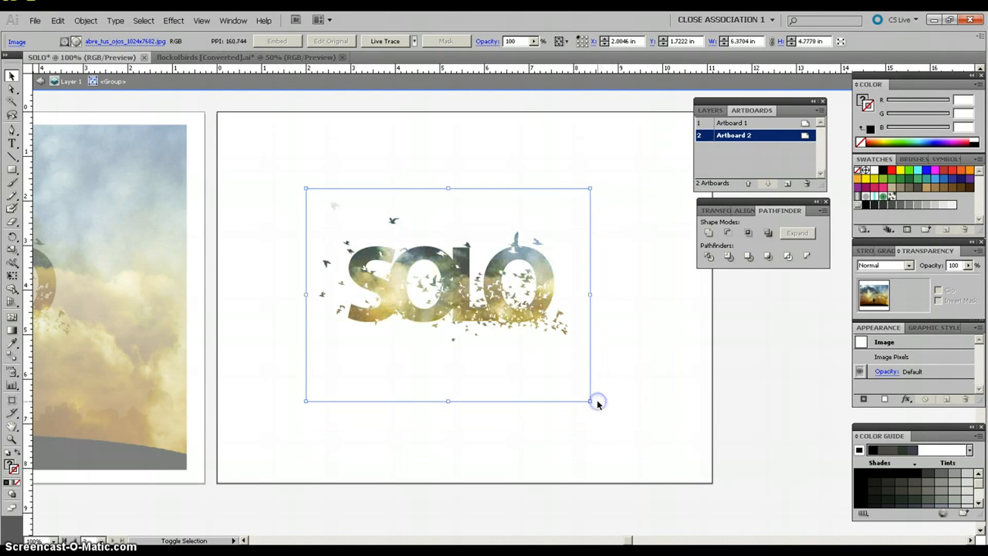
Move the image up within the mask until the boy's silhouette stands in the letter L, and exit isolation mode.
{"action": "left_click_drag", "start_coordinate": [560, 358], "coordinate": [566, 337]}
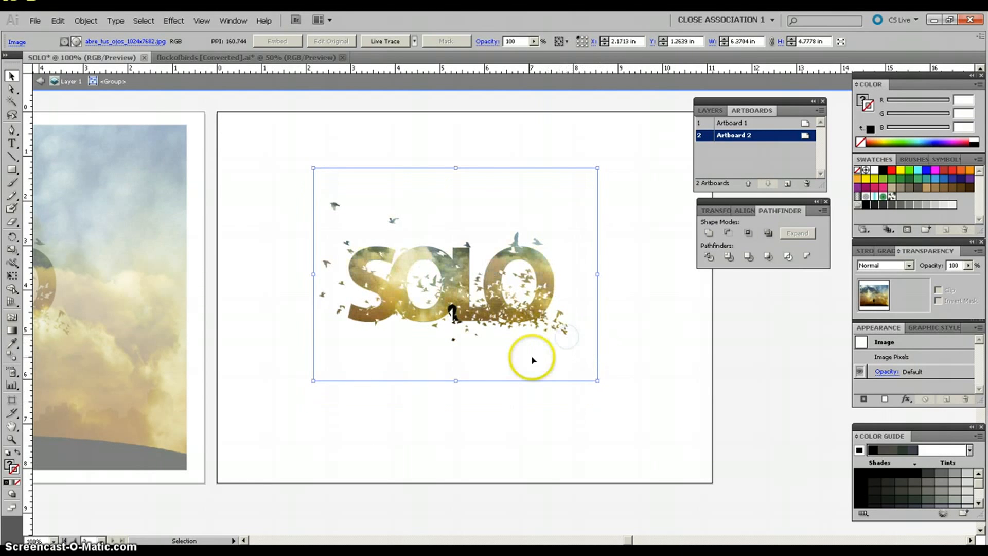
{"action": "left_click_drag", "start_coordinate": [503, 360], "coordinate": [532, 336]}
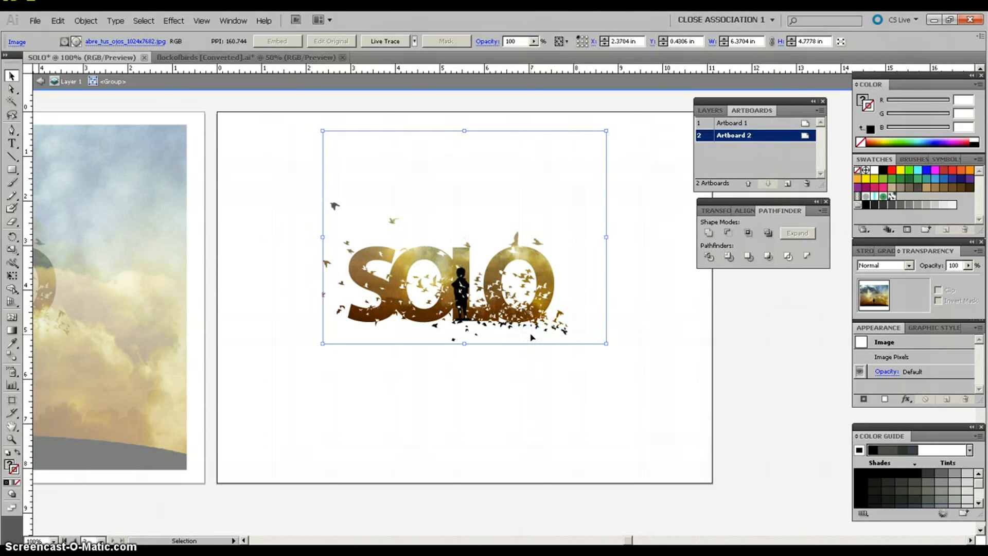
{"action": "left_click", "coordinate": [430, 398]}
{"action": "left_click", "coordinate": [315, 399]}
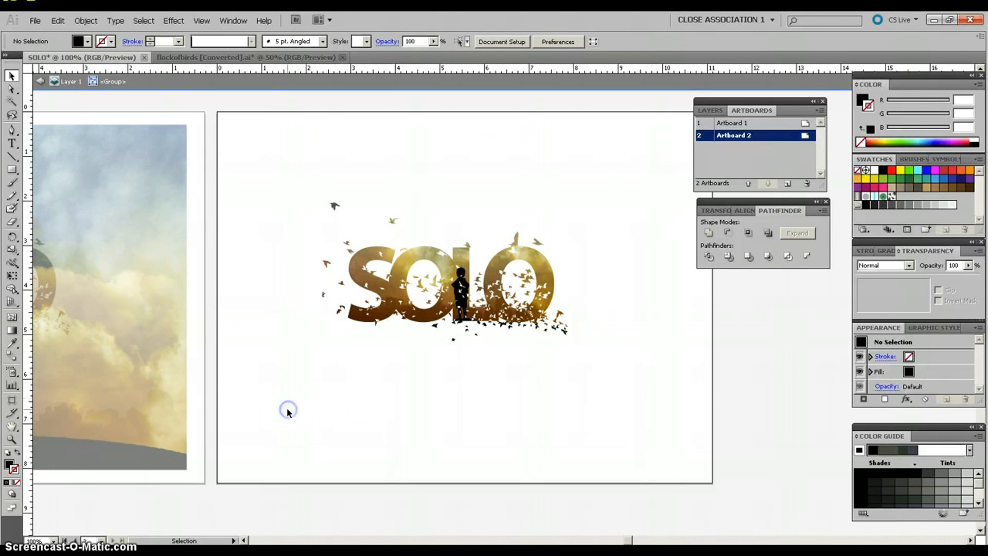
{"action": "left_click", "coordinate": [514, 383]}
Enlarge the clipped SOLO group proportionally to slightly over 7.6 x 4.2 in, centre it roughly on the second artboard, and deselect it.
{"action": "left_click_drag", "start_coordinate": [589, 199], "coordinate": [296, 382]}
{"action": "left_click", "coordinate": [560, 338]}
{"action": "left_click_drag", "start_coordinate": [559, 339], "coordinate": [658, 447]}
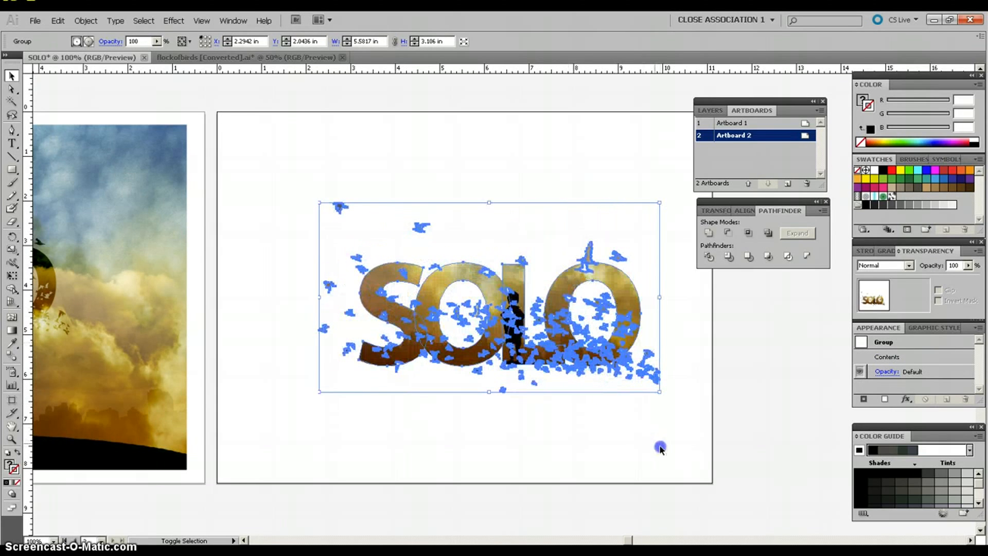
{"action": "left_click_drag", "start_coordinate": [511, 325], "coordinate": [471, 310]}
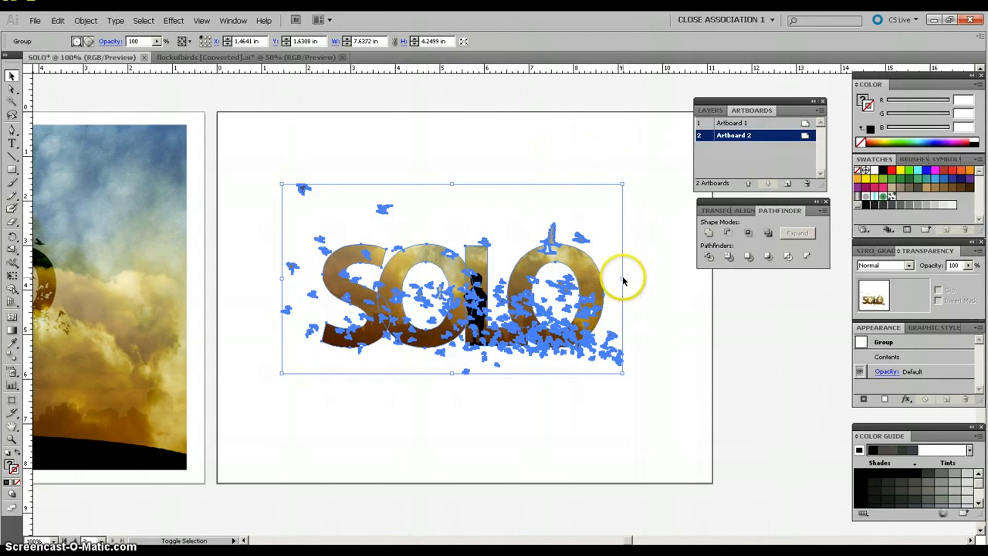
{"action": "left_click_drag", "start_coordinate": [622, 278], "coordinate": [632, 278]}
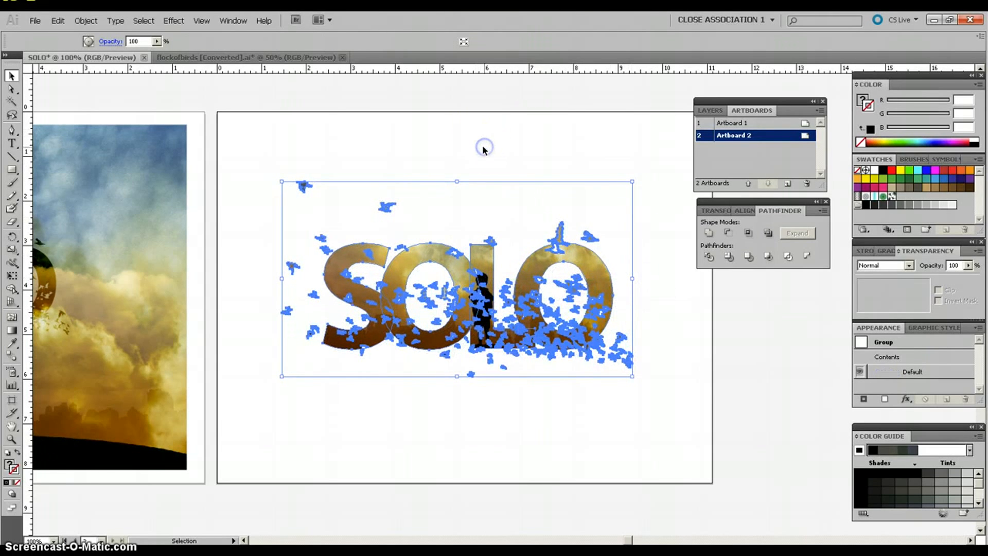
{"action": "left_click", "coordinate": [483, 147]}
{"action": "key", "text": "ctrl+minus"}
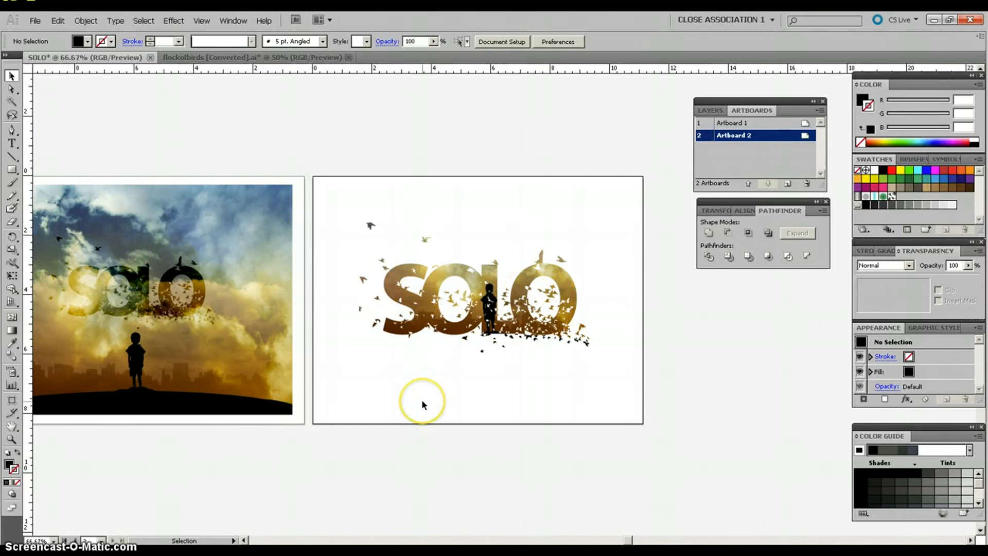
{"action": "left_click_drag", "start_coordinate": [628, 540], "coordinate": [620, 544]}
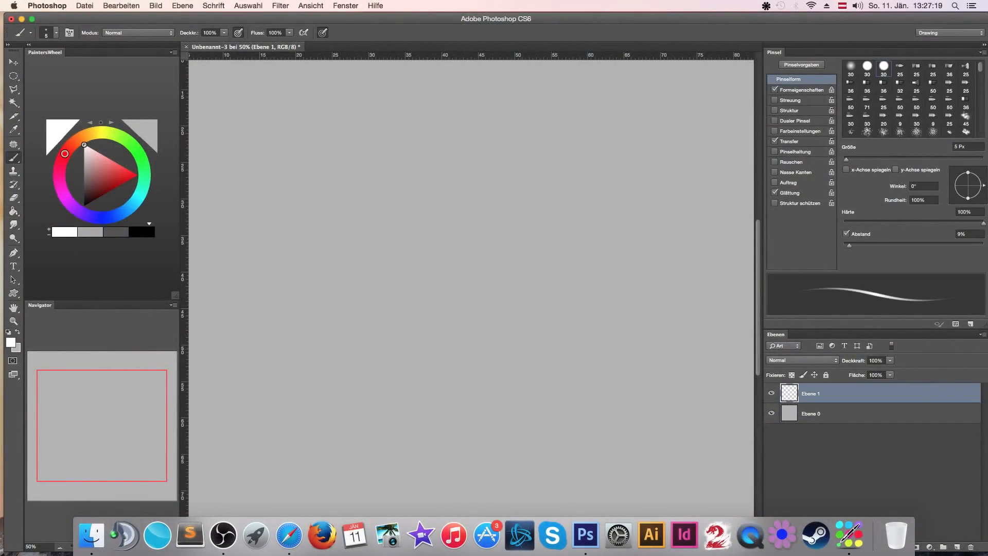
In Photoshop, add a layer, fill a large circular selection on Ebene 1 with dark grey, and deselect it.
{"action": "left_click", "coordinate": [956, 546]}
{"action": "left_click", "coordinate": [811, 413]}
{"action": "key", "text": "m"}
{"action": "left_click_drag", "start_coordinate": [329, 176], "coordinate": [632, 405]}
{"action": "key", "text": "g"}
{"action": "left_click", "coordinate": [84, 188]}
{"action": "left_click", "coordinate": [403, 290]}
{"action": "key", "text": "super+d"}
Move the dark grey circle slightly left and lock its layer, Ebene 1.
{"action": "key", "text": "v"}
{"action": "left_click_drag", "start_coordinate": [482, 287], "coordinate": [459, 285]}
{"action": "left_click", "coordinate": [825, 374]}
On Ebene 2, sketch the phoenix's head with a white 5 px brush in the lower left part of the circle.
{"action": "left_click", "coordinate": [811, 393]}
{"action": "key", "text": "b"}
{"action": "left_click", "coordinate": [84, 145]}
{"action": "mouse_move", "coordinate": [370, 403]}
{"action": "left_mouse_down"}
{"action": "mouse_move", "coordinate": [360, 364]}
{"action": "mouse_move", "coordinate": [374, 367]}
{"action": "left_mouse_up"}
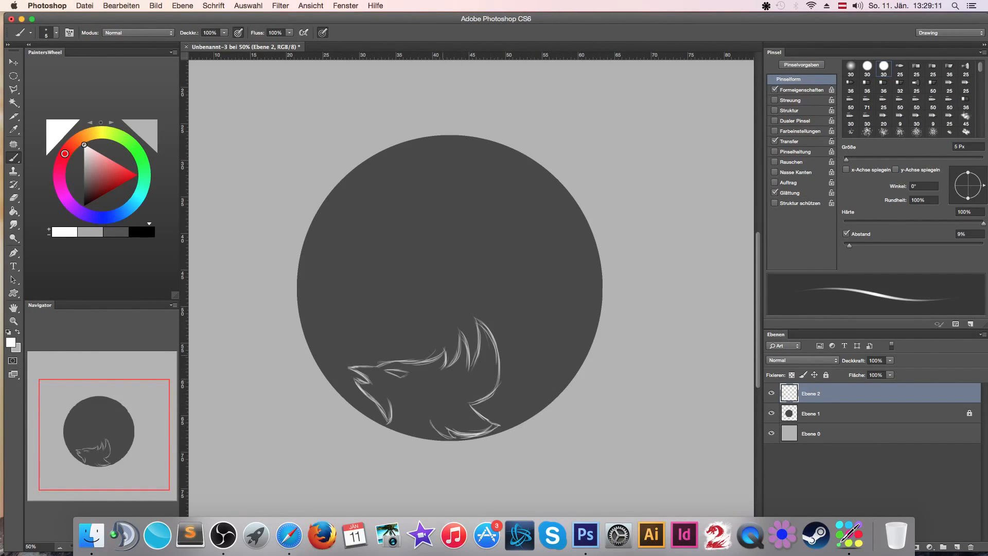
Undo the last head strokes and sketch pointed throat feathers along the circle's lower edge.
{"action": "key", "text": "alt+super+z"}
{"action": "key", "text": "alt+super+z"}
{"action": "key", "text": "alt+super+z"}
{"action": "key", "text": "alt+super+z"}
{"action": "key", "text": "alt+super+z"}
{"action": "left_click_drag", "start_coordinate": [500, 428], "coordinate": [464, 430]}
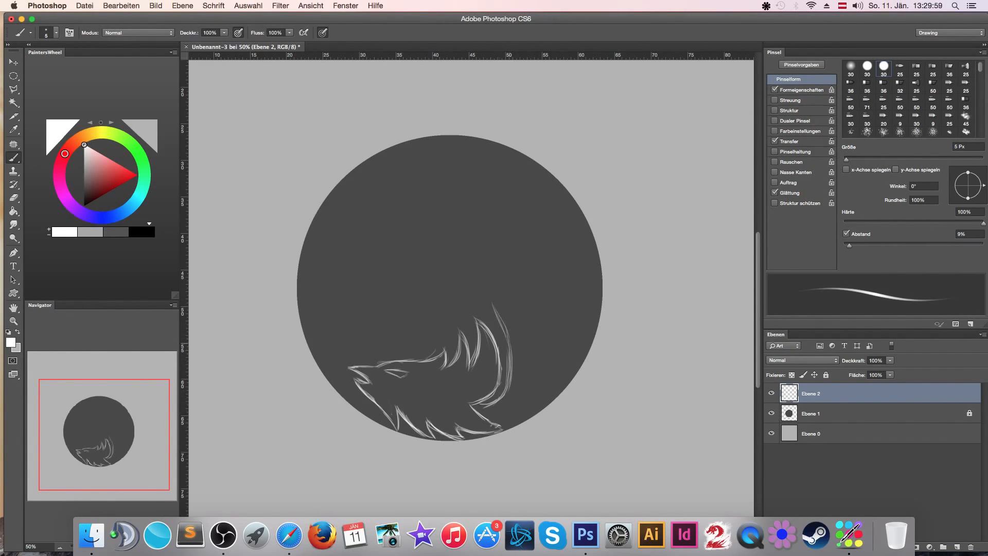
Sketch the inner line of the upper feather inside the circle's right side and undo the stray stroke.
{"action": "left_click_drag", "start_coordinate": [524, 270], "coordinate": [535, 198]}
{"action": "mouse_move", "coordinate": [524, 271]}
{"action": "left_mouse_down"}
{"action": "mouse_move", "coordinate": [525, 180]}
{"action": "mouse_move", "coordinate": [527, 261]}
{"action": "left_mouse_up"}
{"action": "key", "text": "alt+super+z"}
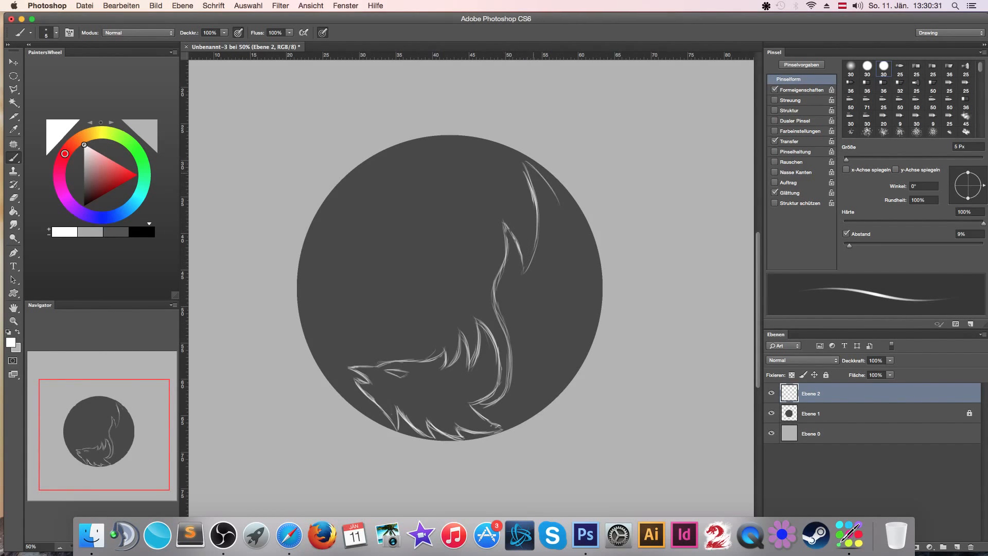
Sketch the right wing's outer contour along the circle's edge, undoing and redrawing the unsatisfactory strokes.
{"action": "left_click_drag", "start_coordinate": [555, 187], "coordinate": [589, 264]}
{"action": "key", "text": "alt+super+z"}
{"action": "mouse_move", "coordinate": [567, 211]}
{"action": "left_mouse_down"}
{"action": "mouse_move", "coordinate": [582, 260]}
{"action": "mouse_move", "coordinate": [569, 231]}
{"action": "mouse_move", "coordinate": [578, 226]}
{"action": "left_mouse_up"}
{"action": "key", "text": "alt+super+z"}
{"action": "key", "text": "alt+super+z"}
{"action": "key", "text": "alt+super+z"}
{"action": "left_click_drag", "start_coordinate": [530, 163], "coordinate": [571, 210]}
{"action": "mouse_move", "coordinate": [556, 187]}
{"action": "left_mouse_down"}
{"action": "mouse_move", "coordinate": [584, 255]}
{"action": "mouse_move", "coordinate": [570, 236]}
{"action": "mouse_move", "coordinate": [587, 331]}
{"action": "mouse_move", "coordinate": [569, 376]}
{"action": "left_mouse_up"}
{"action": "key", "text": "alt+super+z"}
{"action": "key", "text": "alt+super+z"}
{"action": "key", "text": "alt+super+z"}
{"action": "key", "text": "alt+super+z"}
{"action": "key", "text": "alt+super+z"}
{"action": "key", "text": "alt+super+z"}
{"action": "key", "text": "alt+super+z"}
Sketch the long curved feathers at the right wing's base, beside the phoenix's neck.
{"action": "mouse_move", "coordinate": [506, 327]}
{"action": "left_mouse_down"}
{"action": "mouse_move", "coordinate": [493, 406]}
{"action": "mouse_move", "coordinate": [512, 376]}
{"action": "left_mouse_up"}
{"action": "left_click_drag", "start_coordinate": [496, 404], "coordinate": [540, 337]}
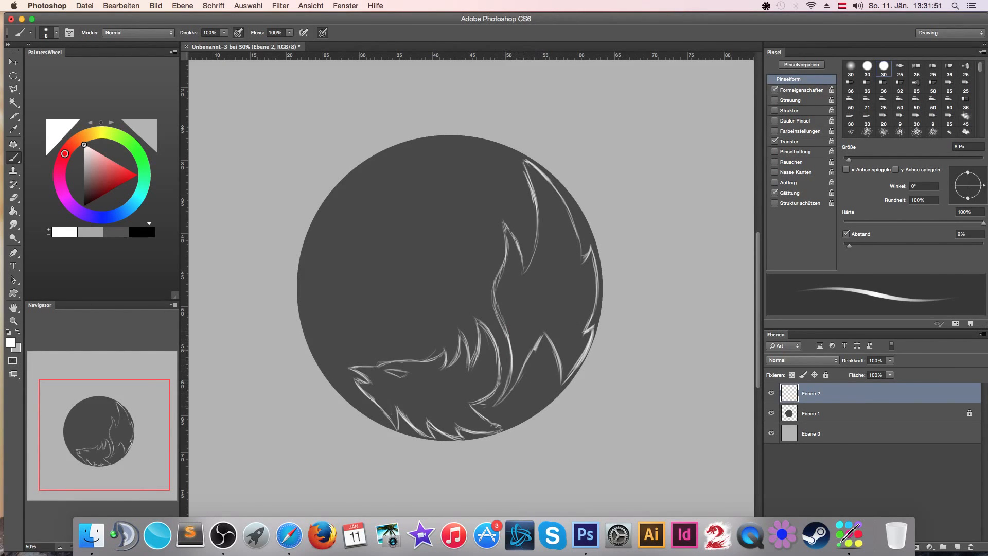
{"action": "left_click_drag", "start_coordinate": [504, 412], "coordinate": [544, 350]}
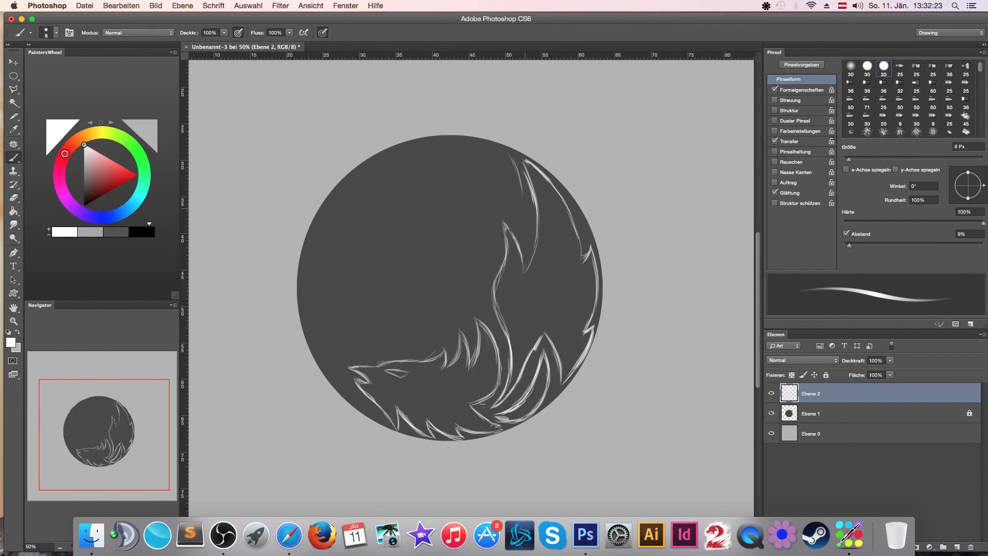
Sketch a slender second feather beside the right wing's upper tip, undoing and redrawing its last stroke.
{"action": "left_click_drag", "start_coordinate": [471, 137], "coordinate": [517, 174]}
{"action": "left_click_drag", "start_coordinate": [472, 141], "coordinate": [491, 158]}
{"action": "left_click_drag", "start_coordinate": [493, 160], "coordinate": [523, 221]}
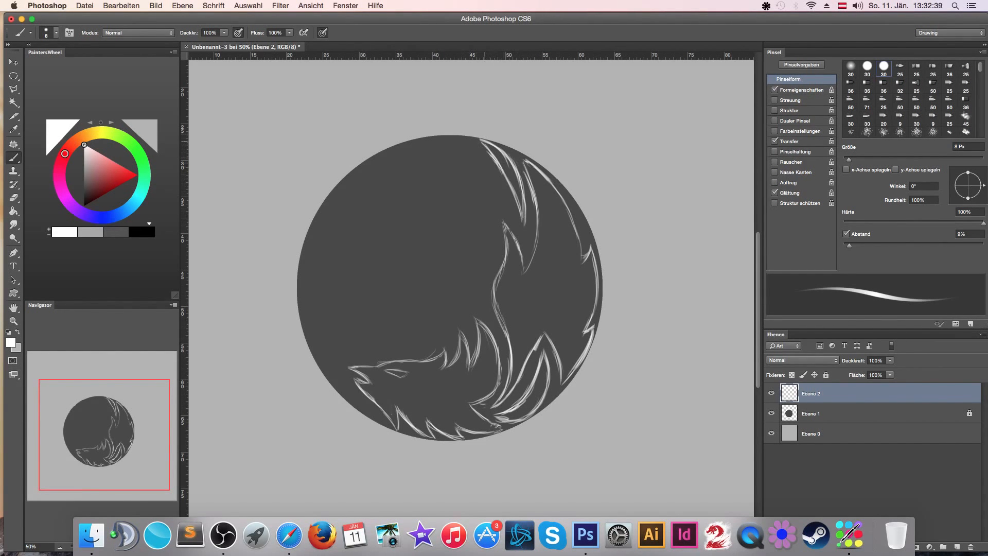
{"action": "key", "text": "alt+super+z"}
{"action": "left_click_drag", "start_coordinate": [517, 175], "coordinate": [522, 227]}
{"action": "left_click_drag", "start_coordinate": [518, 180], "coordinate": [523, 228]}
Sketch the left wing's inner curve above the head, its lower feather and the upper feather lines.
{"action": "mouse_move", "coordinate": [443, 302]}
{"action": "left_mouse_down"}
{"action": "mouse_move", "coordinate": [405, 351]}
{"action": "mouse_move", "coordinate": [372, 350]}
{"action": "left_mouse_up"}
{"action": "left_click_drag", "start_coordinate": [371, 348], "coordinate": [309, 315]}
{"action": "left_click_drag", "start_coordinate": [324, 323], "coordinate": [410, 353]}
{"action": "left_click_drag", "start_coordinate": [387, 216], "coordinate": [395, 281]}
{"action": "left_click_drag", "start_coordinate": [401, 165], "coordinate": [394, 275]}
Sketch the left wing's outer feathers along the circle's edge, undoing the strokes that miss the shape.
{"action": "mouse_move", "coordinate": [409, 151]}
{"action": "left_mouse_down"}
{"action": "mouse_move", "coordinate": [393, 178]}
{"action": "mouse_move", "coordinate": [348, 199]}
{"action": "left_mouse_up"}
{"action": "key", "text": "alt+super+z"}
{"action": "key", "text": "alt+super+z"}
{"action": "left_click_drag", "start_coordinate": [371, 170], "coordinate": [342, 249]}
{"action": "left_click_drag", "start_coordinate": [328, 222], "coordinate": [342, 251]}
{"action": "left_click_drag", "start_coordinate": [318, 226], "coordinate": [307, 314]}
{"action": "key", "text": "alt+super+z"}
{"action": "left_click_drag", "start_coordinate": [313, 238], "coordinate": [321, 301]}
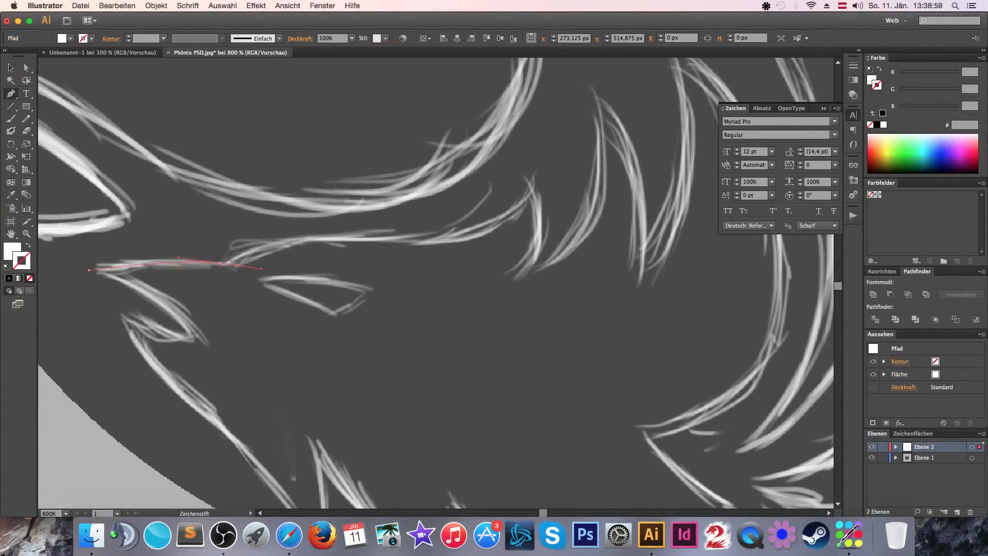
In Illustrator, trace the head's upper contour with the Pen tool from the beak to the crest feathers, without fill.
{"action": "left_click", "coordinate": [220, 263]}
{"action": "left_click_drag", "start_coordinate": [309, 238], "coordinate": [371, 239]}
{"action": "left_click", "coordinate": [309, 238]}
{"action": "left_click_drag", "start_coordinate": [444, 247], "coordinate": [531, 177]}
{"action": "key", "text": "/"}
{"action": "left_click", "coordinate": [528, 272]}
{"action": "left_click_drag", "start_coordinate": [597, 178], "coordinate": [591, 88]}
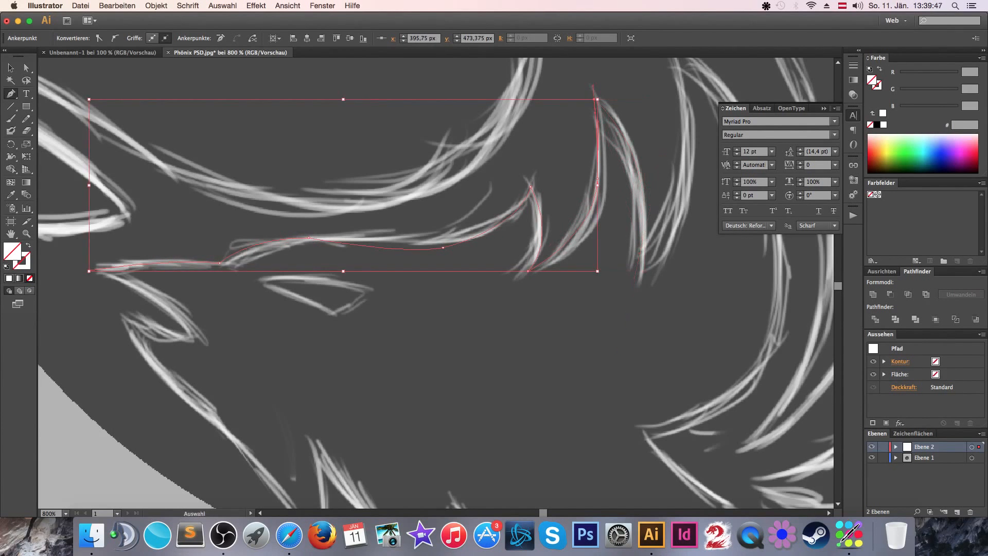
Set the head path's opacity to 10% and return to layer Ebene 2.
{"action": "scroll", "coordinate": [572, 159], "scroll_direction": "up", "scroll_amount": 5}
{"action": "key", "text": "super+minus"}
{"action": "left_click", "coordinate": [904, 387]}
{"action": "type", "text": "10"}
{"action": "key", "text": "Return"}
{"action": "left_click", "coordinate": [924, 457]}
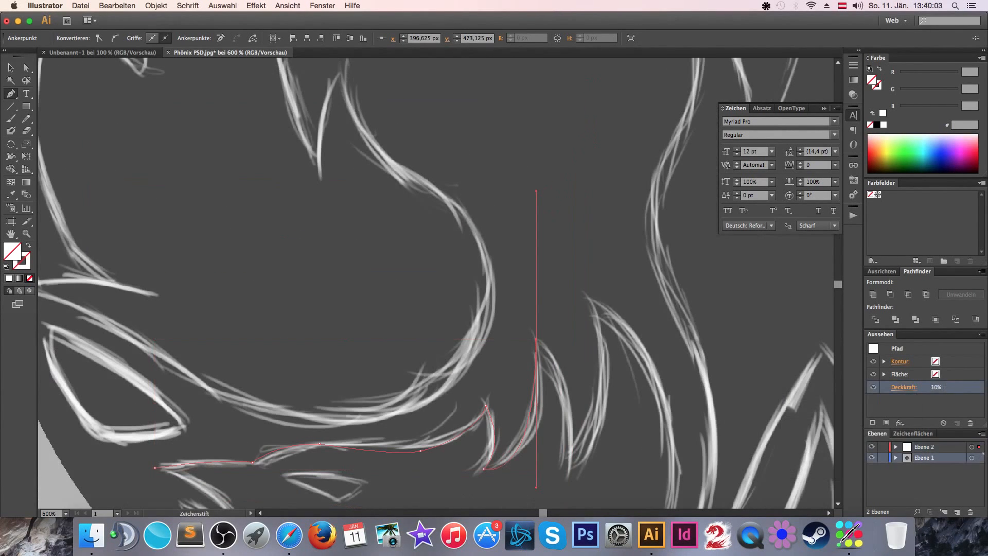
{"action": "left_click", "coordinate": [924, 447]}
Continue the head path over the remaining crest feathers and down the back of the neck.
{"action": "left_click", "coordinate": [536, 339]}
{"action": "left_click_drag", "start_coordinate": [568, 455], "coordinate": [552, 401]}
{"action": "left_click", "coordinate": [567, 325]}
{"action": "left_click_drag", "start_coordinate": [592, 173], "coordinate": [551, 105]}
{"action": "left_click_drag", "start_coordinate": [673, 342], "coordinate": [662, 459]}
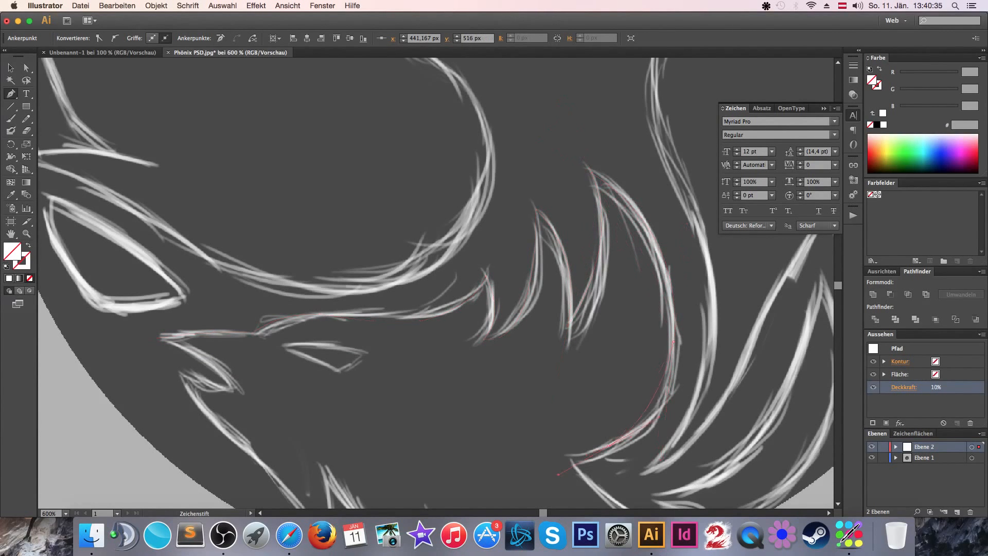
{"action": "left_click_drag", "start_coordinate": [542, 476], "coordinate": [499, 383]}
{"action": "left_click", "coordinate": [566, 353]}
{"action": "left_click", "coordinate": [528, 365]}
Continue the head path along the neck's lower edge and around the rear throat feathers.
{"action": "left_click_drag", "start_coordinate": [633, 452], "coordinate": [684, 468]}
{"action": "left_click", "coordinate": [633, 451]}
{"action": "left_click_drag", "start_coordinate": [488, 444], "coordinate": [393, 407]}
{"action": "left_click", "coordinate": [488, 444]}
{"action": "left_click_drag", "start_coordinate": [505, 480], "coordinate": [521, 489]}
{"action": "left_click", "coordinate": [387, 424]}
{"action": "left_click_drag", "start_coordinate": [411, 481], "coordinate": [431, 501]}
{"action": "left_click", "coordinate": [411, 482]}
Trace the front throat feather and the lower beak, and close the head path at the beak's tip.
{"action": "left_click_drag", "start_coordinate": [281, 379], "coordinate": [206, 267]}
{"action": "left_click", "coordinate": [281, 379]}
{"action": "left_click_drag", "start_coordinate": [285, 454], "coordinate": [276, 476]}
{"action": "left_click", "coordinate": [285, 455]}
{"action": "left_click_drag", "start_coordinate": [221, 371], "coordinate": [182, 344]}
{"action": "left_click_drag", "start_coordinate": [137, 282], "coordinate": [127, 249]}
{"action": "left_click", "coordinate": [137, 282]}
{"action": "left_click_drag", "start_coordinate": [186, 297], "coordinate": [205, 294]}
{"action": "left_click", "coordinate": [187, 297]}
{"action": "left_click_drag", "start_coordinate": [112, 245], "coordinate": [55, 234]}
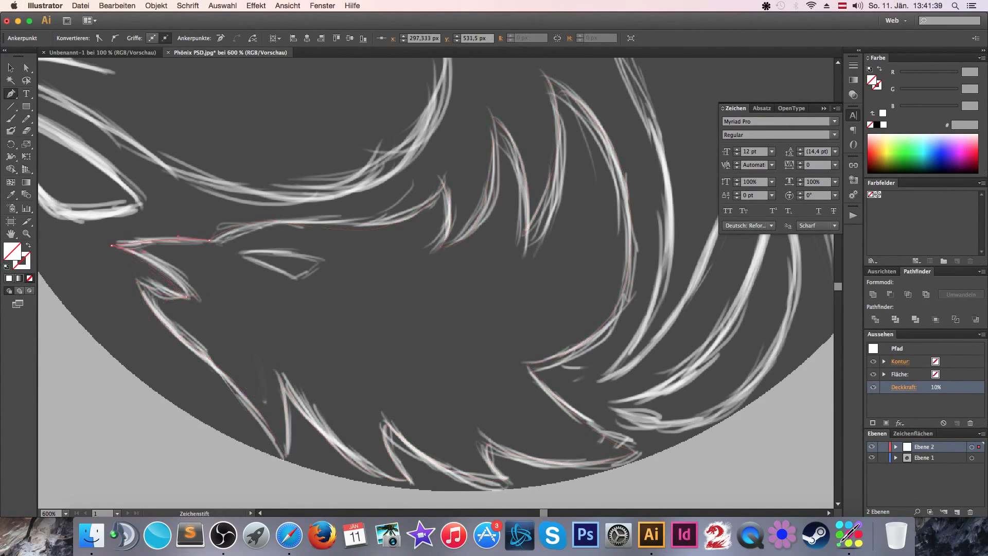
Choose the pale yellow D3C381 with a 48° hue as the fill colour.
{"action": "double_click", "coordinate": [12, 251]}
{"action": "left_click", "coordinate": [699, 348]}
{"action": "left_click", "coordinate": [603, 257]}
{"action": "left_click", "coordinate": [699, 345]}
{"action": "left_click", "coordinate": [602, 256]}
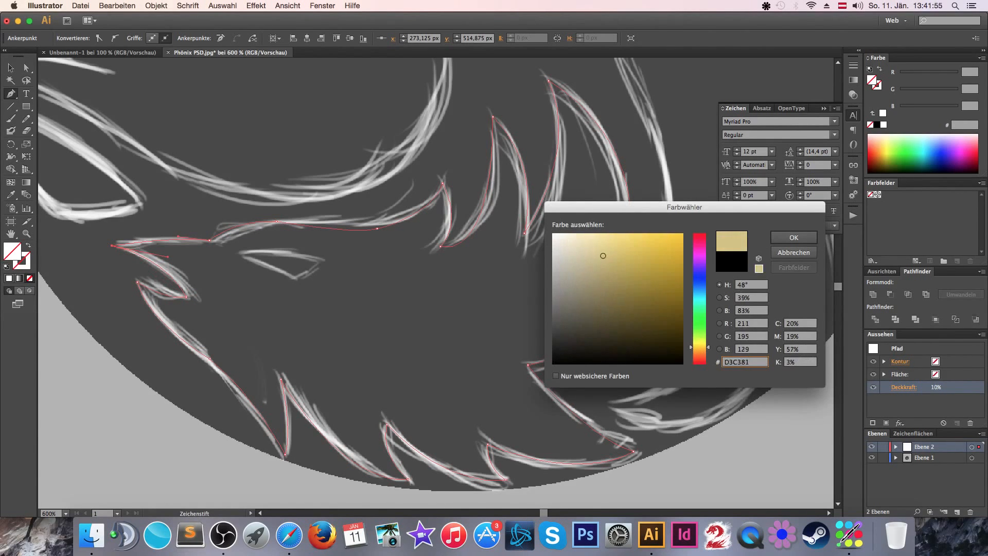
{"action": "left_click", "coordinate": [793, 237]}
Set the head path's opacity to 100% and fill it with the pale yellow E2CF83.
{"action": "left_click", "coordinate": [903, 387]}
{"action": "type", "text": "100"}
{"action": "key", "text": "Return"}
{"action": "left_click", "coordinate": [29, 277]}
{"action": "key", "text": "v"}
{"action": "left_click", "coordinate": [9, 277]}
{"action": "double_click", "coordinate": [12, 251]}
{"action": "left_click", "coordinate": [607, 247]}
{"action": "left_click", "coordinate": [793, 237]}
{"action": "double_click", "coordinate": [12, 251]}
{"action": "left_click", "coordinate": [793, 238]}
Hide the head layer, add layer Ebene 3, and trace the eye as a closed path.
{"action": "left_click", "coordinate": [871, 447]}
{"action": "left_click", "coordinate": [956, 512]}
{"action": "left_click", "coordinate": [10, 94]}
{"action": "left_click", "coordinate": [238, 253]}
{"action": "mouse_move", "coordinate": [292, 279]}
{"action": "left_mouse_down"}
{"action": "mouse_move", "coordinate": [311, 292]}
{"action": "mouse_move", "coordinate": [337, 258]}
{"action": "left_mouse_up"}
{"action": "left_click", "coordinate": [292, 278]}
{"action": "left_click", "coordinate": [319, 262]}
{"action": "left_click_drag", "start_coordinate": [239, 254], "coordinate": [179, 260]}
Set the eye's fill colour to the near-black 020202.
{"action": "double_click", "coordinate": [12, 251]}
{"action": "left_click", "coordinate": [553, 362]}
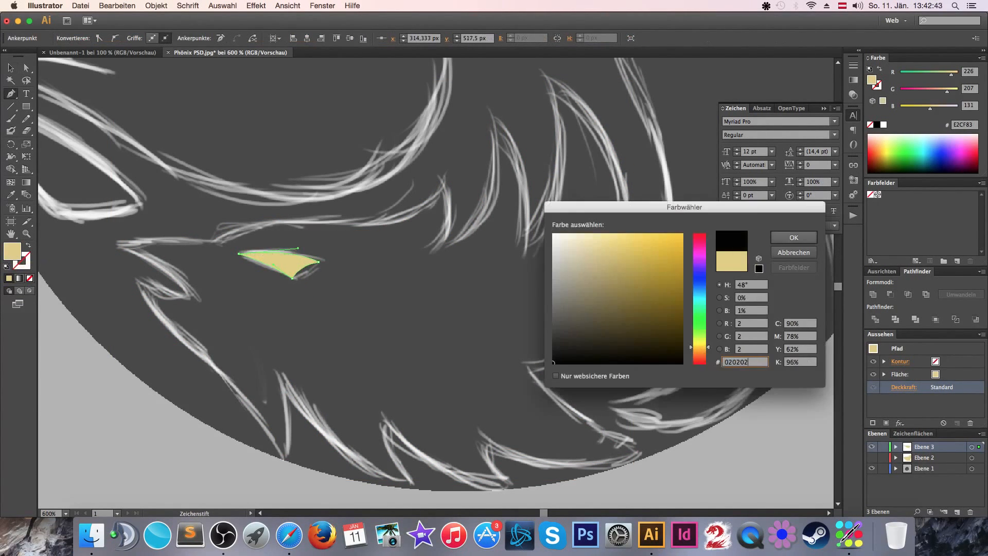
{"action": "left_click", "coordinate": [793, 238]}
Hide the eye layer, add layer Ebene 4, and trace the right wing's inner edge up to its first feather tip, without fill.
{"action": "left_click", "coordinate": [872, 447]}
{"action": "left_click", "coordinate": [956, 512]}
{"action": "key", "text": "p"}
{"action": "left_click_drag", "start_coordinate": [598, 382], "coordinate": [393, 457]}
{"action": "left_click", "coordinate": [394, 457]}
{"action": "mouse_move", "coordinate": [454, 221]}
{"action": "left_mouse_down"}
{"action": "mouse_move", "coordinate": [396, 80]}
{"action": "mouse_move", "coordinate": [405, 194]}
{"action": "left_mouse_up"}
{"action": "key", "text": "slash"}
{"action": "left_click_drag", "start_coordinate": [432, 107], "coordinate": [455, 60]}
{"action": "left_click_drag", "start_coordinate": [455, 60], "coordinate": [483, 296]}
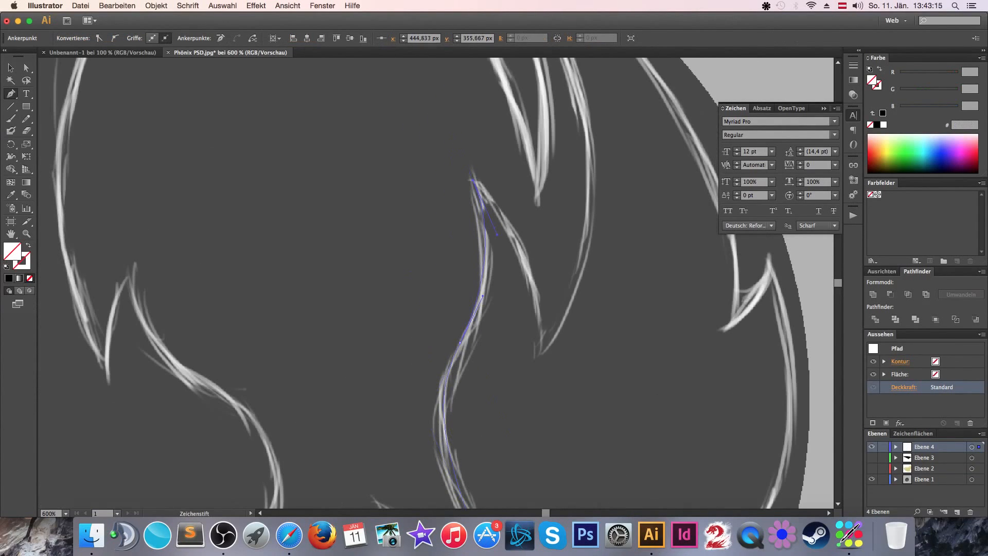
Continue the right wing path around the upper feather and down to the first notch on its outer edge.
{"action": "left_click_drag", "start_coordinate": [542, 354], "coordinate": [507, 486]}
{"action": "left_click_drag", "start_coordinate": [552, 243], "coordinate": [540, 197]}
{"action": "left_click_drag", "start_coordinate": [696, 451], "coordinate": [682, 506]}
{"action": "left_click", "coordinate": [696, 258]}
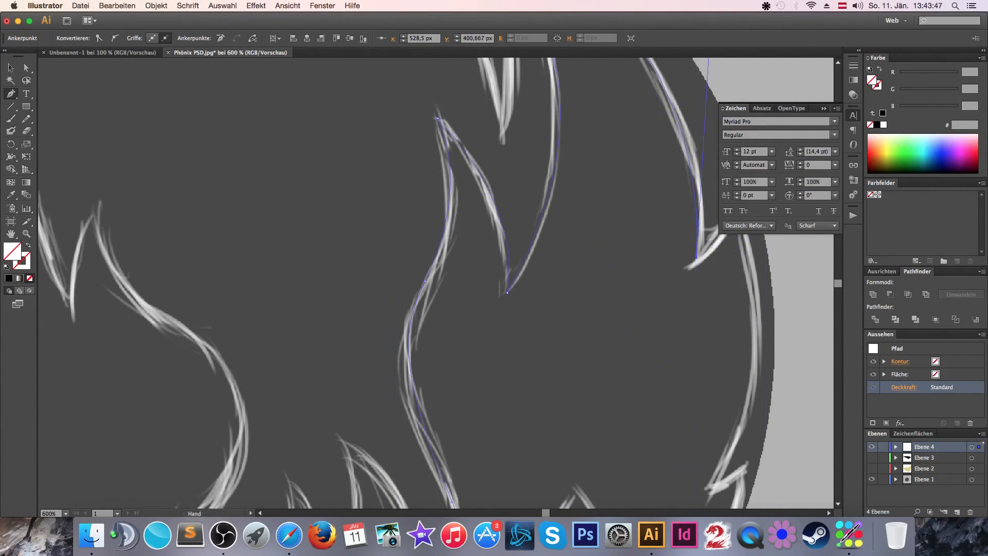
{"action": "left_click_drag", "start_coordinate": [697, 257], "coordinate": [529, 378]}
Trace the notches and barbs along the right wing's outer edge.
{"action": "left_click", "coordinate": [564, 324]}
{"action": "left_click_drag", "start_coordinate": [564, 324], "coordinate": [571, 63]}
{"action": "left_click_drag", "start_coordinate": [554, 342], "coordinate": [527, 386]}
{"action": "left_click", "coordinate": [553, 342]}
{"action": "left_click", "coordinate": [583, 329]}
{"action": "mouse_move", "coordinate": [583, 329]}
{"action": "left_mouse_down"}
{"action": "mouse_move", "coordinate": [598, 317]}
{"action": "mouse_move", "coordinate": [612, 188]}
{"action": "left_mouse_up"}
Trace the right wing's lower outer feather and inner feather tip, and bring the path back to the wing's base.
{"action": "left_click_drag", "start_coordinate": [503, 386], "coordinate": [416, 446]}
{"action": "left_click", "coordinate": [503, 386]}
{"action": "left_click_drag", "start_coordinate": [445, 209], "coordinate": [397, 160]}
{"action": "left_click", "coordinate": [446, 209]}
{"action": "left_click_drag", "start_coordinate": [376, 317], "coordinate": [354, 377]}
{"action": "left_click_drag", "start_coordinate": [262, 463], "coordinate": [208, 485]}
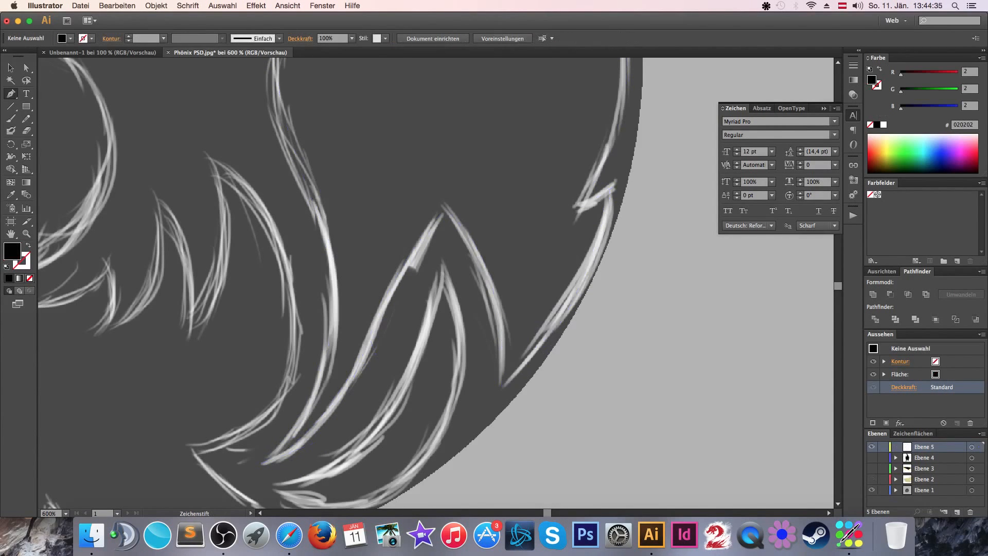
Trace the curved feather at the right wing's base on layer Ebene 5.
{"action": "left_click_drag", "start_coordinate": [409, 331], "coordinate": [455, 282]}
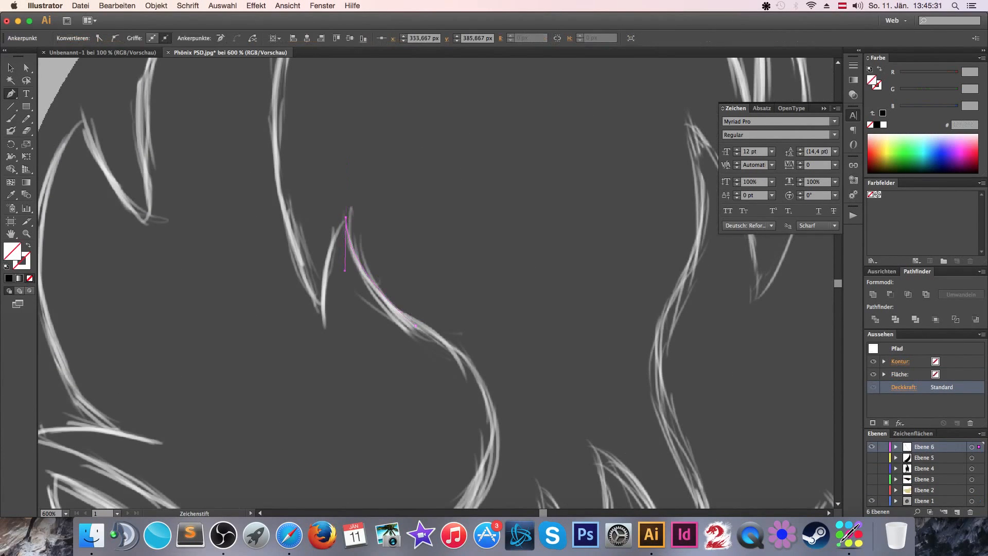
Trace the left wing's outline around its feathers, the pointed lower tip and the underside on layer Ebene 6.
{"action": "scroll", "coordinate": [435, 283], "scroll_direction": "up", "scroll_amount": 2}
{"action": "left_click_drag", "start_coordinate": [296, 204], "coordinate": [326, 96]}
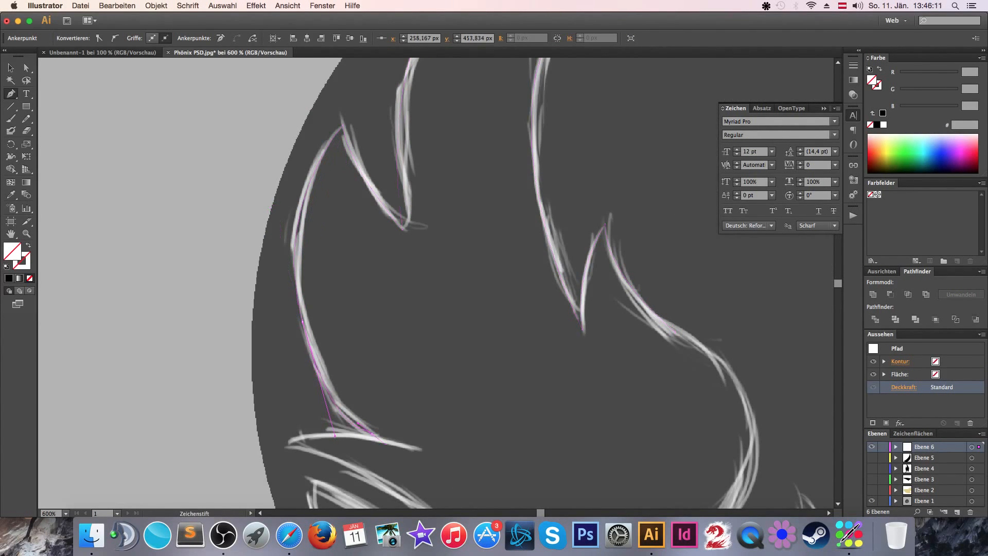
{"action": "left_click_drag", "start_coordinate": [290, 438], "coordinate": [265, 446]}
{"action": "left_click_drag", "start_coordinate": [291, 438], "coordinate": [256, 247]}
{"action": "left_click_drag", "start_coordinate": [412, 332], "coordinate": [470, 388]}
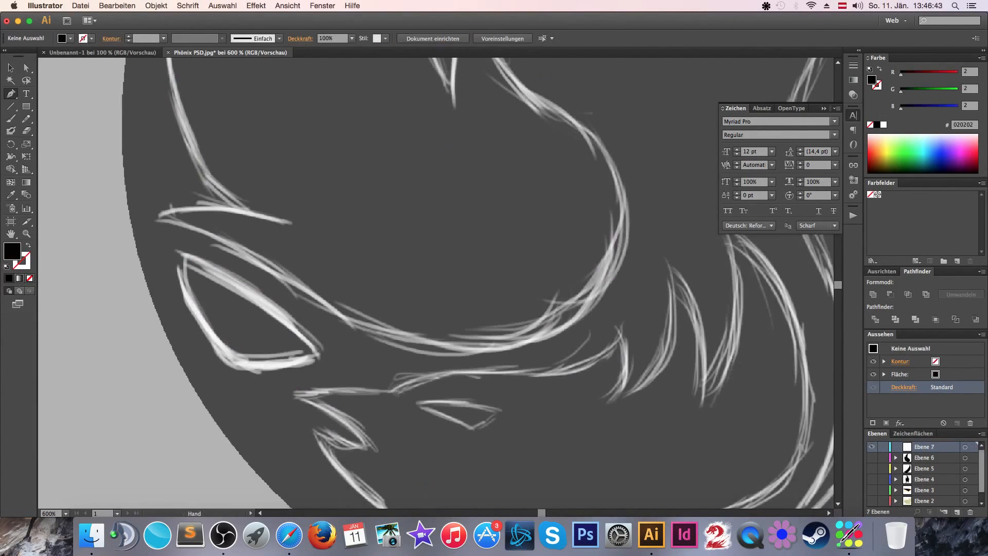
Trace the small feather below the left wing as a closed black shape on layer Ebene 7.
{"action": "left_click_drag", "start_coordinate": [232, 359], "coordinate": [286, 397]}
{"action": "left_click", "coordinate": [232, 358]}
{"action": "left_click_drag", "start_coordinate": [314, 354], "coordinate": [335, 342]}
{"action": "left_click", "coordinate": [313, 354]}
{"action": "left_click", "coordinate": [183, 255]}
{"action": "left_click_drag", "start_coordinate": [248, 305], "coordinate": [261, 287]}
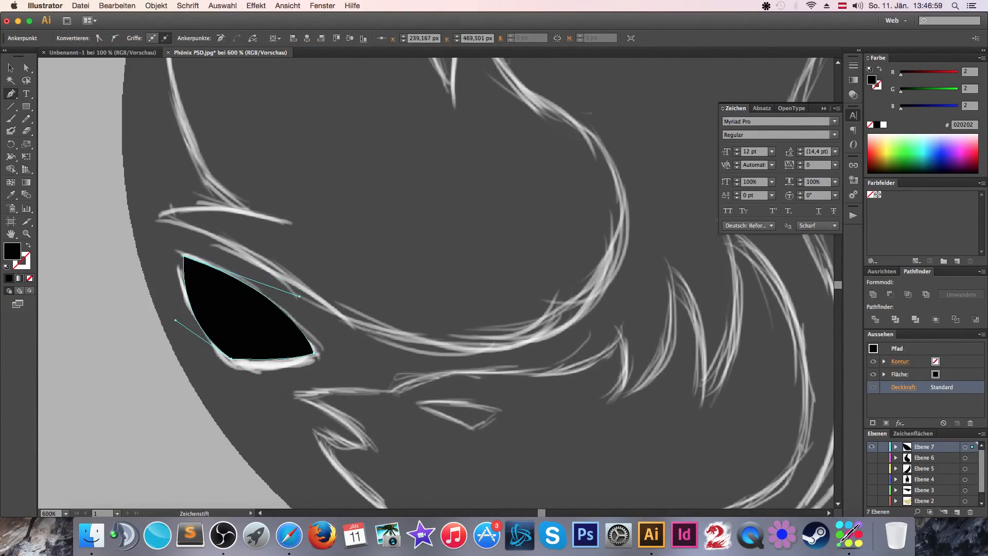
{"action": "key", "text": "v"}
{"action": "left_click", "coordinate": [298, 296]}
Hide the sketch on layer Ebene 1 and show all traced layers from Ebene 2 to Ebene 7.
{"action": "scroll", "coordinate": [921, 473], "scroll_direction": "up", "scroll_amount": 2}
{"action": "left_click", "coordinate": [872, 447]}
{"action": "key", "text": "super+minus"}
{"action": "key", "text": "super+minus"}
{"action": "key", "text": "super+minus"}
{"action": "left_click", "coordinate": [872, 502]}
{"action": "left_click_drag", "start_coordinate": [872, 492], "coordinate": [872, 448]}
{"action": "left_click", "coordinate": [872, 458]}
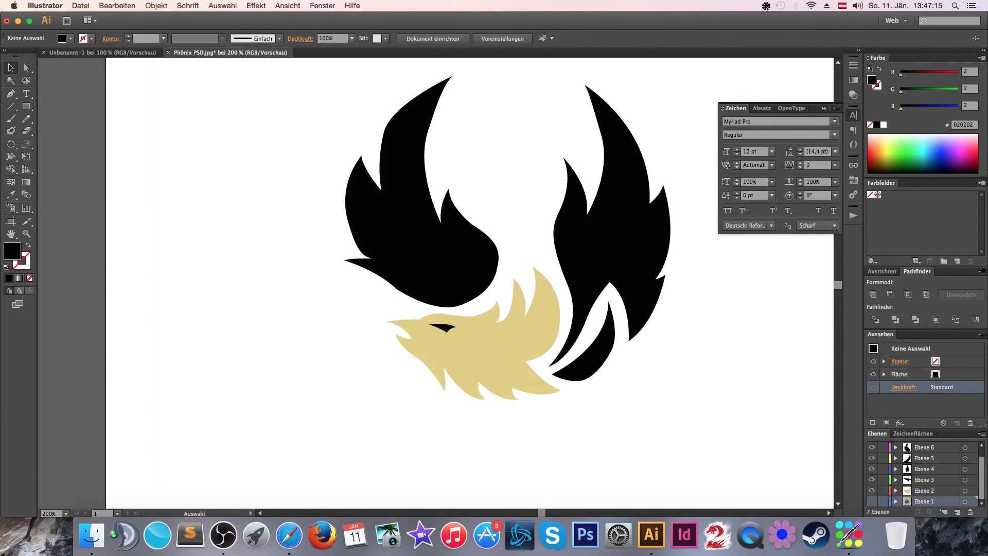
{"action": "scroll", "coordinate": [872, 464], "scroll_direction": "up", "scroll_amount": 2}
{"action": "left_click", "coordinate": [872, 447]}
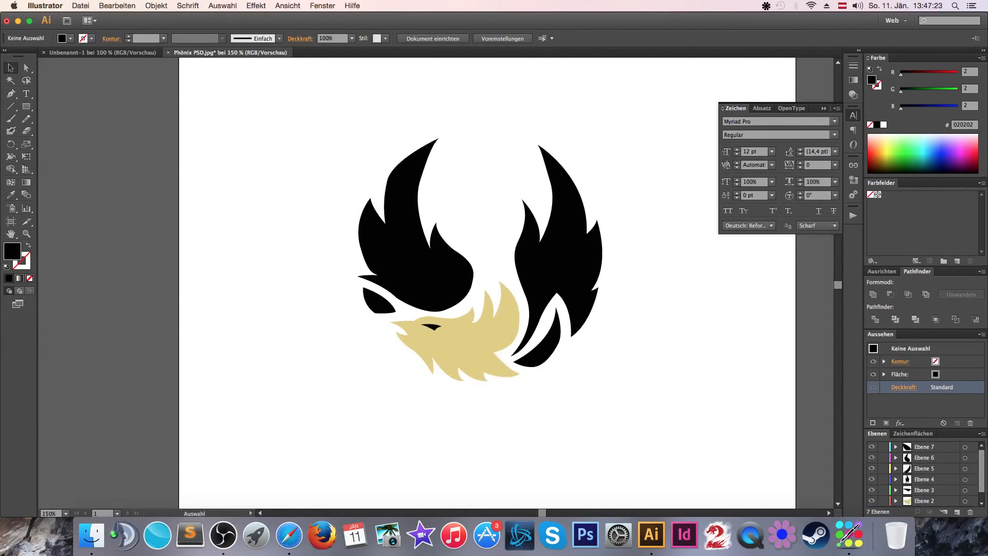
Draw a circle about 419 px in diameter behind the phoenix on layer Ebene 8 and fill it with red 9B3737.
{"action": "left_click_drag", "start_coordinate": [27, 106], "coordinate": [103, 119]}
{"action": "left_click_drag", "start_coordinate": [324, 116], "coordinate": [648, 440]}
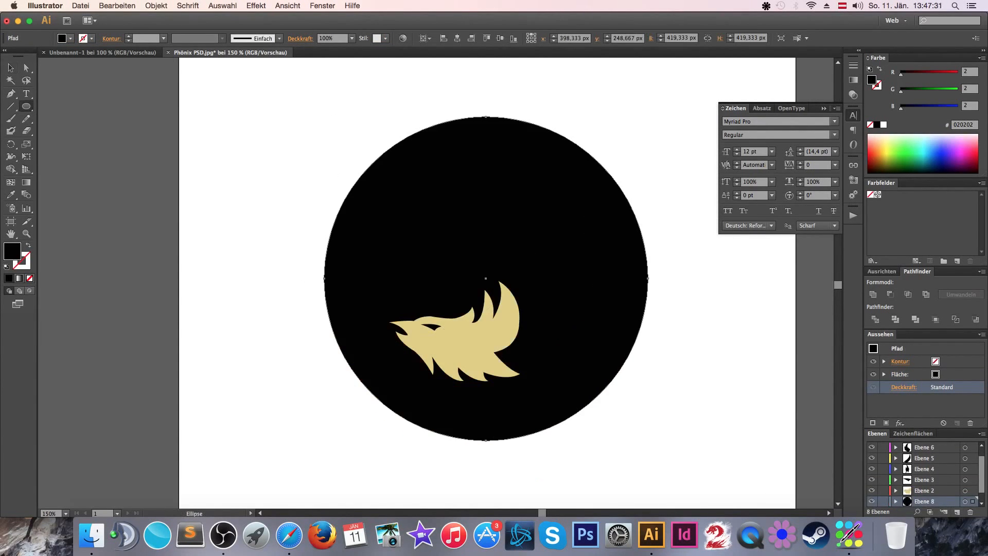
{"action": "double_click", "coordinate": [12, 251]}
{"action": "left_click_drag", "start_coordinate": [699, 350], "coordinate": [699, 360]}
{"action": "left_click", "coordinate": [642, 295]}
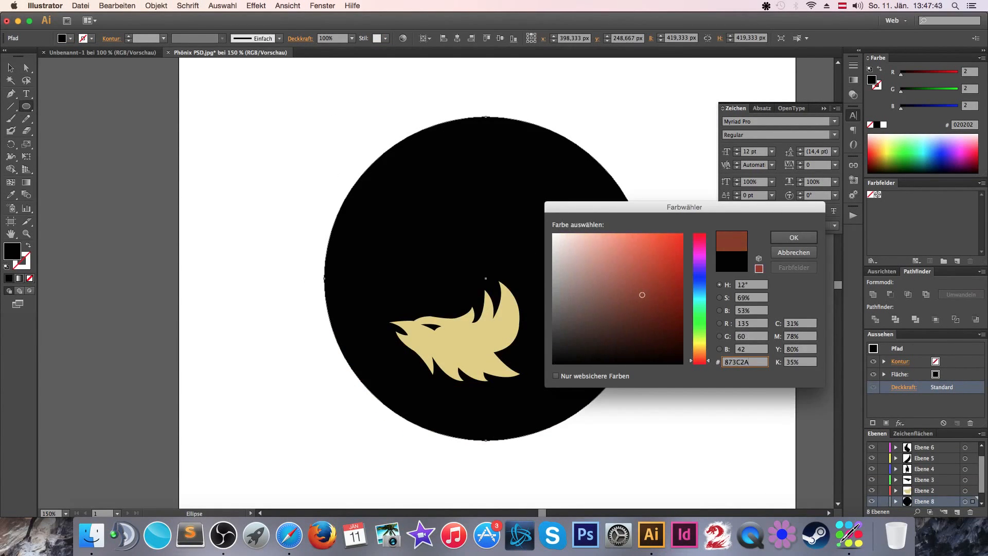
{"action": "left_click", "coordinate": [624, 276]}
{"action": "left_click", "coordinate": [635, 282]}
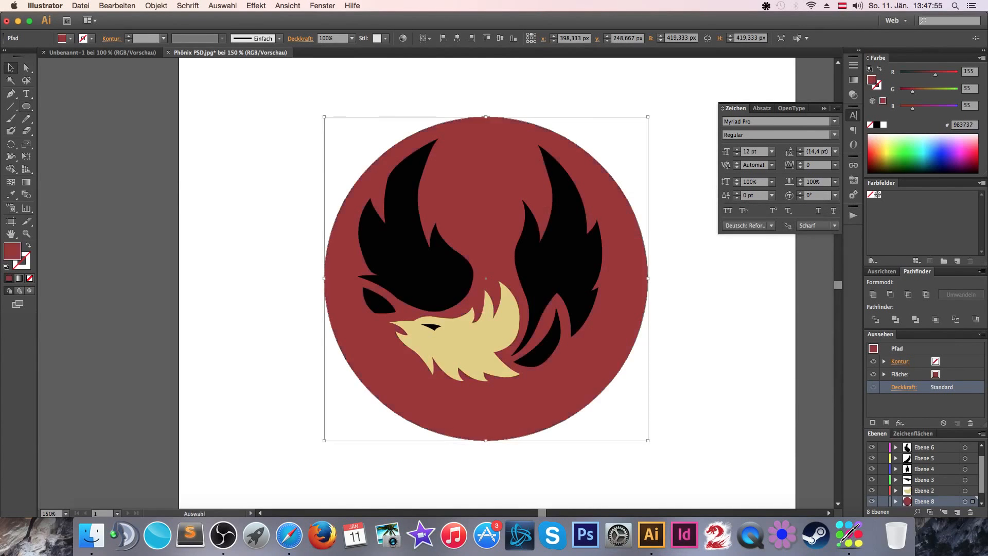
{"action": "key", "text": "super+shift+a"}
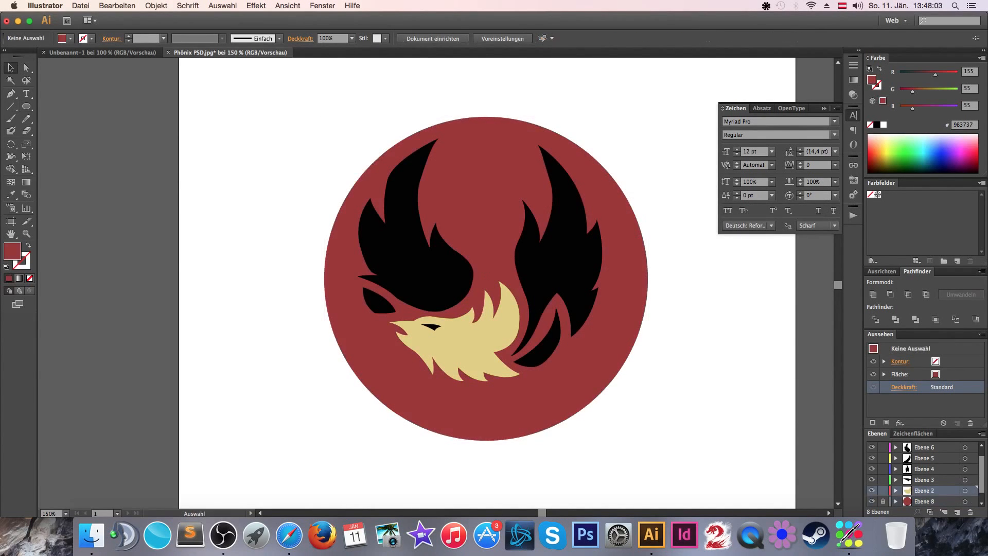
Recolor all the phoenix shapes with the gold fill D8B450.
{"action": "key", "text": "super+a"}
{"action": "double_click", "coordinate": [12, 251]}
{"action": "left_click_drag", "start_coordinate": [699, 360], "coordinate": [700, 348]}
{"action": "left_click", "coordinate": [606, 250]}
{"action": "left_click", "coordinate": [625, 256]}
{"action": "key", "text": "Return"}
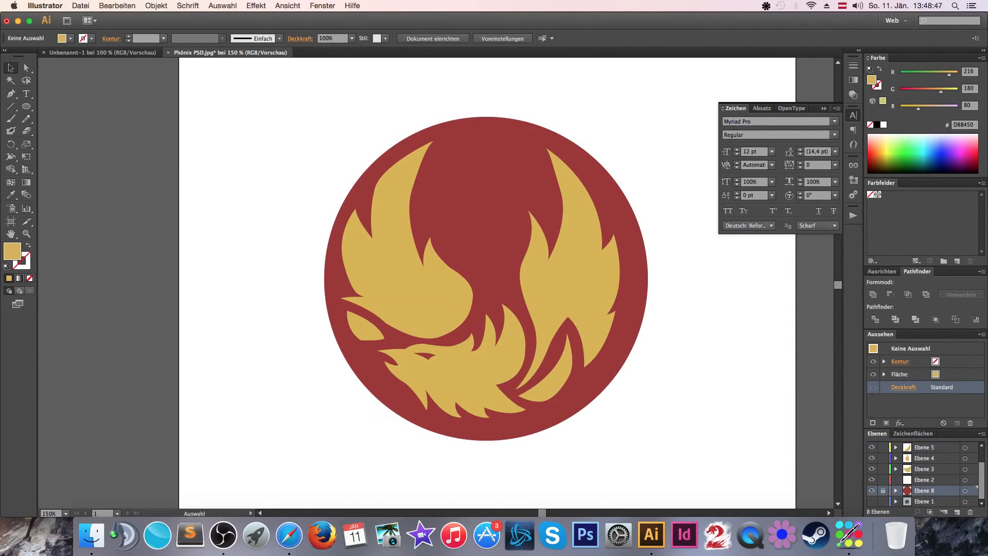
Move the red circle higher on the artboard, lock its layer, and center the phoenix shapes inside it.
{"action": "left_click", "coordinate": [882, 490]}
{"action": "left_click_drag", "start_coordinate": [486, 279], "coordinate": [488, 233]}
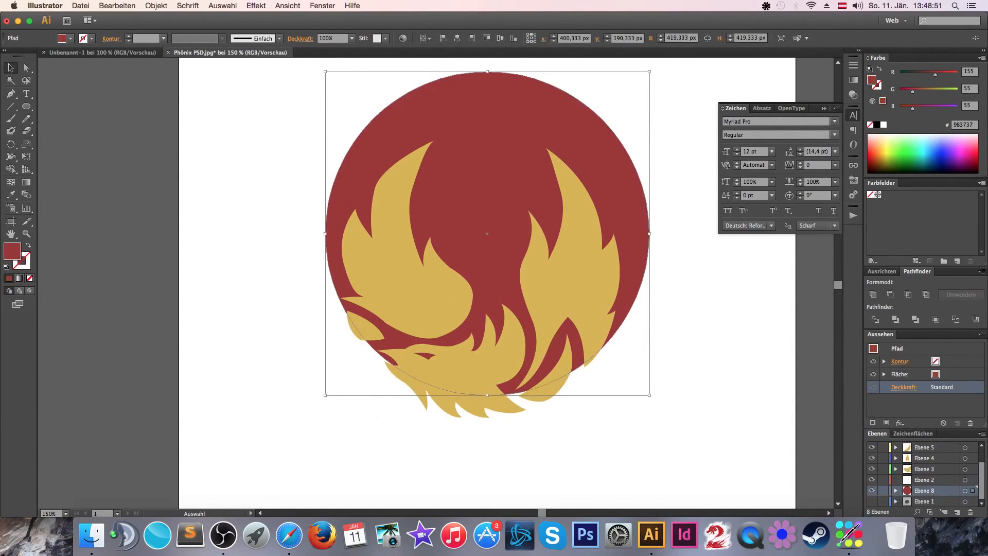
{"action": "left_click", "coordinate": [924, 480]}
{"action": "left_click", "coordinate": [924, 469]}
{"action": "left_click", "coordinate": [924, 448], "text": "shift"}
{"action": "left_click", "coordinate": [883, 491]}
{"action": "key", "text": "super+a"}
{"action": "left_click_drag", "start_coordinate": [446, 303], "coordinate": [441, 268]}
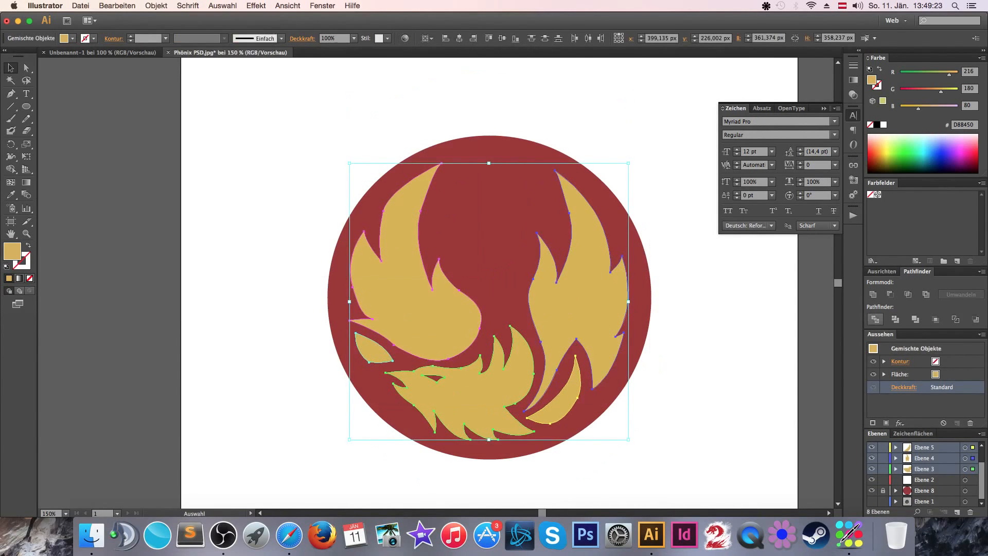
Group and ungroup the phoenix shapes to gather them on layer Ebene 7, and refine the left wing's upper outer edge.
{"action": "key", "text": "ctrl+g"}
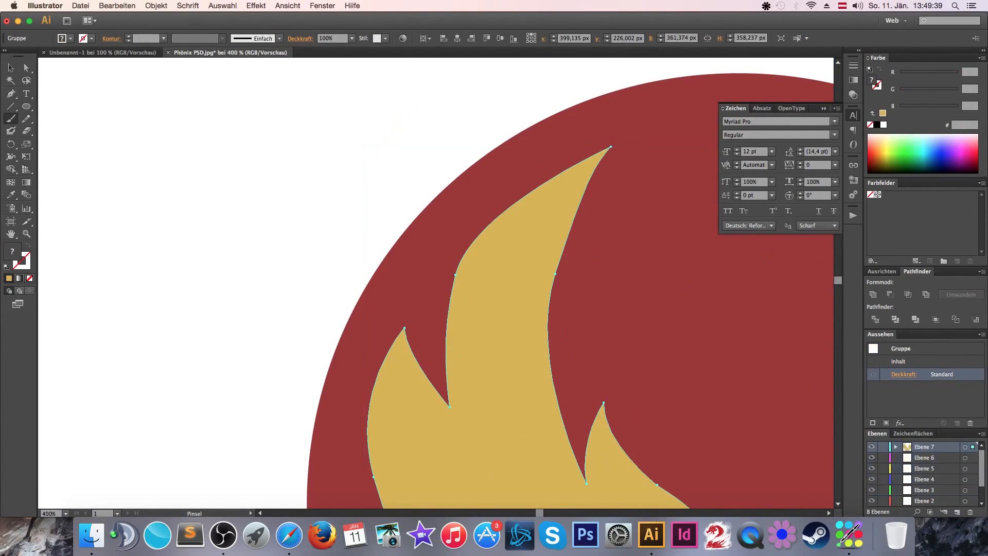
{"action": "key", "text": "ctrl+shift+g"}
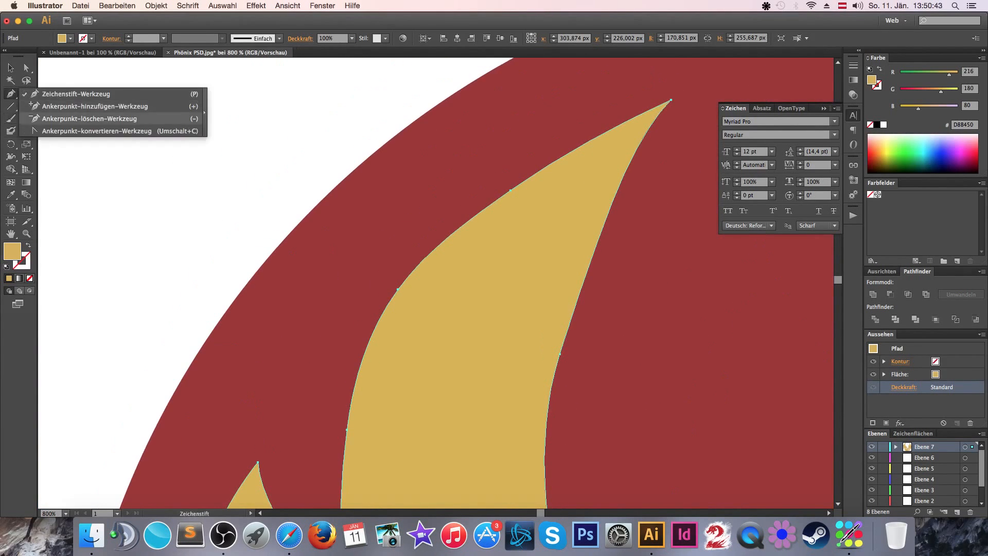
{"action": "left_click", "coordinate": [26, 67]}
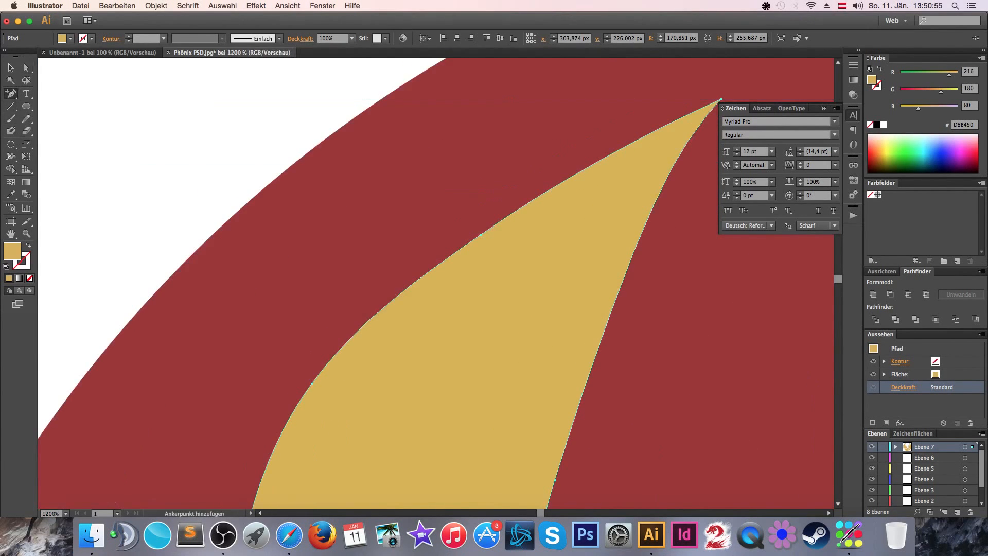
{"action": "left_click", "coordinate": [474, 220]}
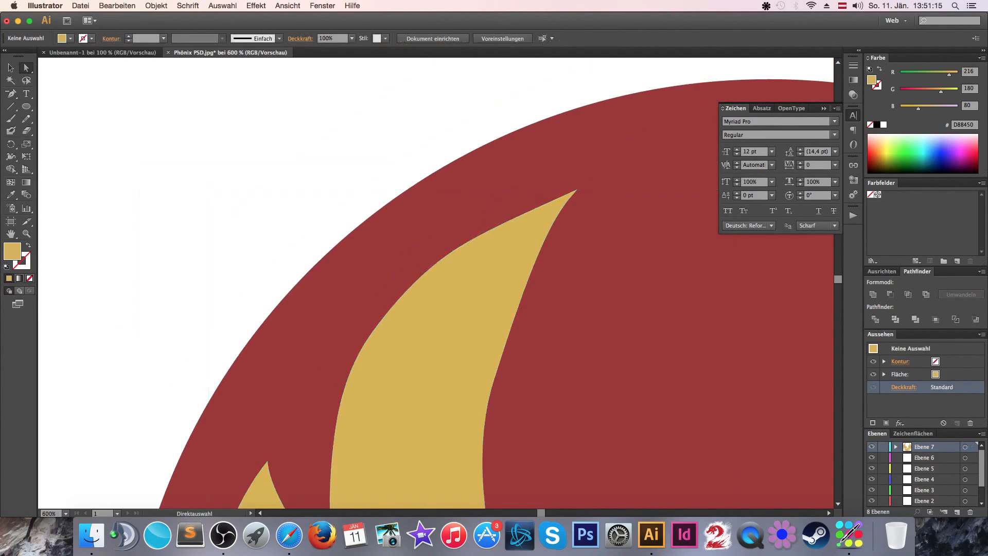
Smooth the outline of the curved feather at the right wing's base with the Smooth tool.
{"action": "scroll", "coordinate": [435, 283], "scroll_direction": "down", "scroll_amount": 15}
{"action": "scroll", "coordinate": [436, 282], "scroll_direction": "right", "scroll_amount": 6}
{"action": "left_click", "coordinate": [592, 309], "text": "super"}
{"action": "left_click_drag", "start_coordinate": [649, 269], "coordinate": [594, 361]}
{"action": "left_click_drag", "start_coordinate": [655, 198], "coordinate": [592, 356]}
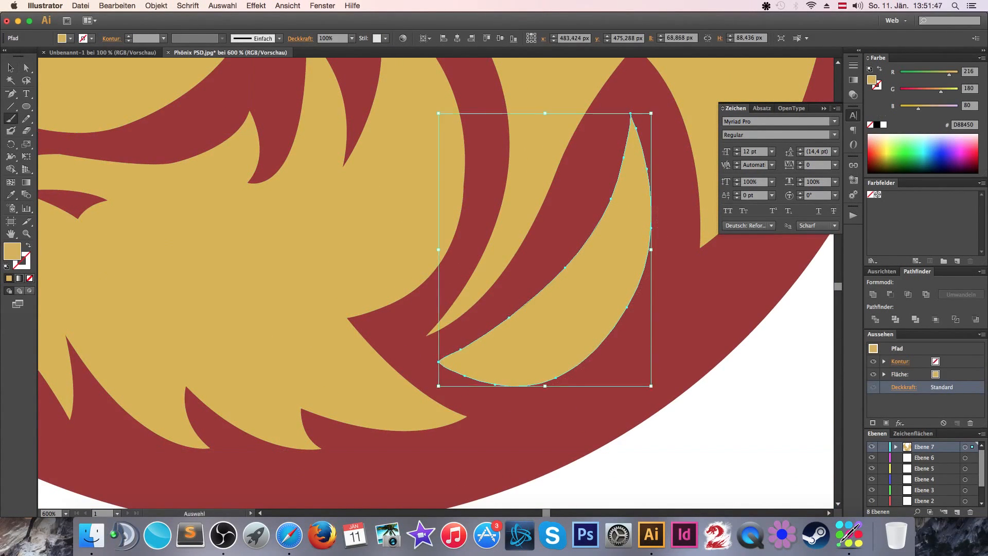
{"action": "scroll", "coordinate": [617, 332], "scroll_direction": "up", "scroll_amount": 7}
{"action": "scroll", "coordinate": [617, 332], "scroll_direction": "right", "scroll_amount": 8}
{"action": "key", "text": "super+minus"}
{"action": "key", "text": "super+minus"}
{"action": "key", "text": "super+minus"}
{"action": "key", "text": "super+minus"}
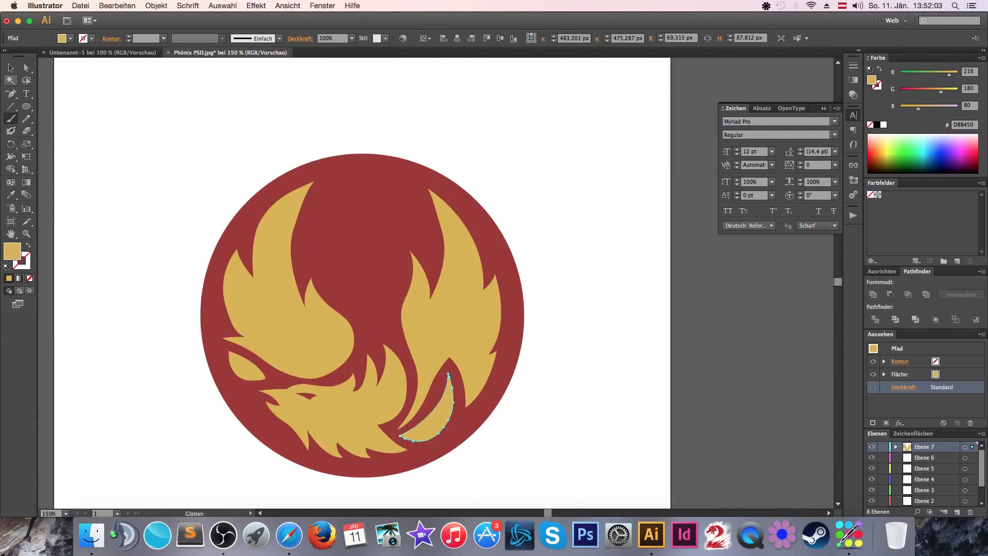
{"action": "key", "text": "v"}
{"action": "key", "text": "super+shift+a"}
Add a text frame below the emblem reading PHÖNIX and set its size to 85 pt.
{"action": "key", "text": "super+plus"}
{"action": "scroll", "coordinate": [436, 283], "scroll_direction": "left", "scroll_amount": 4}
{"action": "key", "text": "super+minus"}
{"action": "key", "text": "super+minus"}
{"action": "key", "text": "t"}
{"action": "left_click_drag", "start_coordinate": [392, 392], "coordinate": [599, 473]}
{"action": "type", "text": "TPHÖNIX"}
{"action": "key", "text": "super+a"}
{"action": "left_click", "coordinate": [552, 38]}
{"action": "left_click", "coordinate": [566, 201]}
{"action": "left_click", "coordinate": [405, 403]}
{"action": "key", "text": "BackSpace"}
{"action": "key", "text": "super+a"}
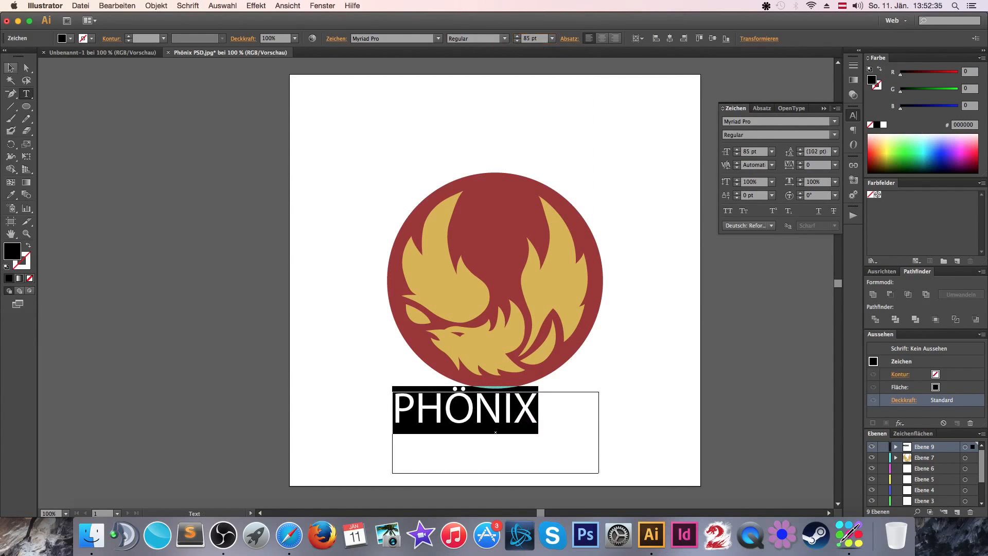
Center the PHÖNIX text under the emblem and shrink its frame to fit the word.
{"action": "left_click", "coordinate": [10, 68]}
{"action": "left_click_drag", "start_coordinate": [464, 409], "coordinate": [495, 414]}
{"action": "left_click_drag", "start_coordinate": [628, 478], "coordinate": [567, 430]}
{"action": "key", "text": "super+shift+a"}
{"action": "scroll", "coordinate": [923, 474], "scroll_direction": "down", "scroll_amount": 3}
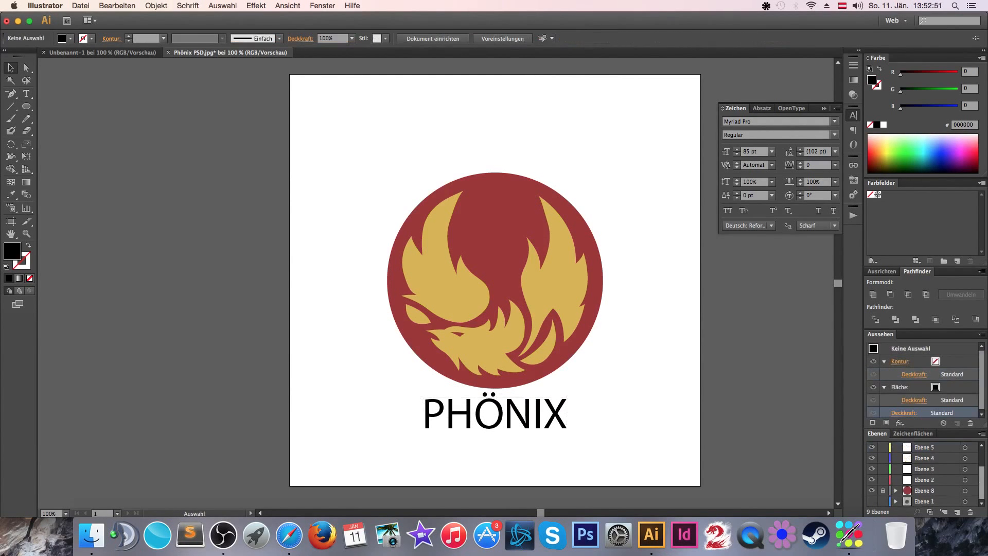
Unlock the circle's layer and look up the color code of its red fill for use on the text.
{"action": "left_click", "coordinate": [883, 491]}
{"action": "left_click", "coordinate": [495, 216]}
{"action": "double_click", "coordinate": [12, 251]}
{"action": "key", "text": "Escape"}
{"action": "scroll", "coordinate": [924, 474], "scroll_direction": "up", "scroll_amount": 3}
{"action": "left_click", "coordinate": [495, 414]}
{"action": "double_click", "coordinate": [12, 251]}
{"action": "key", "text": "Escape"}
{"action": "left_click_drag", "start_coordinate": [495, 216], "coordinate": [501, 243]}
{"action": "key", "text": "super+z"}
{"action": "double_click", "coordinate": [12, 251]}
{"action": "key", "text": "Escape"}
{"action": "left_click", "coordinate": [495, 415]}
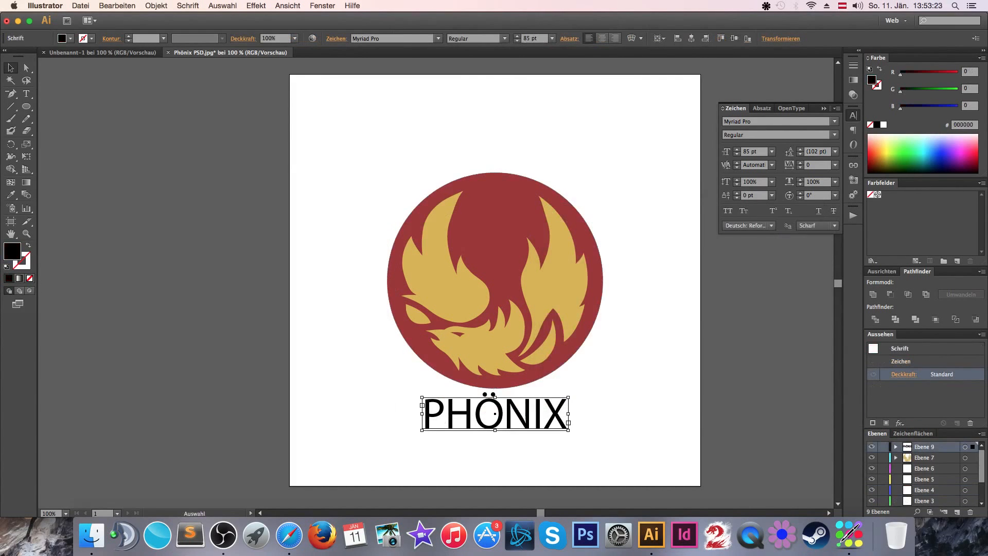
Set the PHÖNIX text's fill color to 9B3737.
{"action": "double_click", "coordinate": [12, 251]}
{"action": "type", "text": "9B3737"}
{"action": "key", "text": "Return"}
Enlarge the PHÖNIX text frame and try out other typefaces for the word.
{"action": "left_click_drag", "start_coordinate": [568, 430], "coordinate": [645, 472]}
{"action": "left_click", "coordinate": [394, 38]}
{"action": "key", "text": "Up"}
{"action": "key", "text": "Up"}
{"action": "key", "text": "Up"}
{"action": "key", "text": "Up"}
{"action": "key", "text": "Up"}
{"action": "key", "text": "Up"}
{"action": "key", "text": "Up"}
{"action": "key", "text": "Up"}
{"action": "key", "text": "Up"}
{"action": "key", "text": "Up"}
{"action": "key", "text": "Up"}
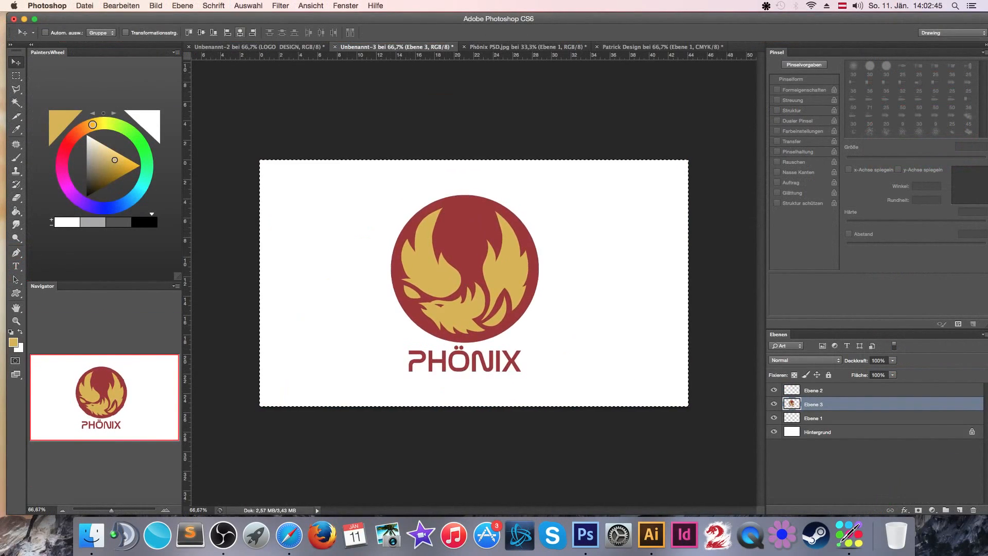
Fill layer Ebene 1 with a radial gradient running from light gold at the canvas center to darker gold at the edge.
{"action": "left_click", "coordinate": [814, 418]}
{"action": "left_click", "coordinate": [16, 211]}
{"action": "left_click", "coordinate": [66, 209]}
{"action": "left_click", "coordinate": [60, 33]}
{"action": "double_click", "coordinate": [728, 425]}
{"action": "left_click", "coordinate": [755, 192]}
{"action": "left_click", "coordinate": [931, 270]}
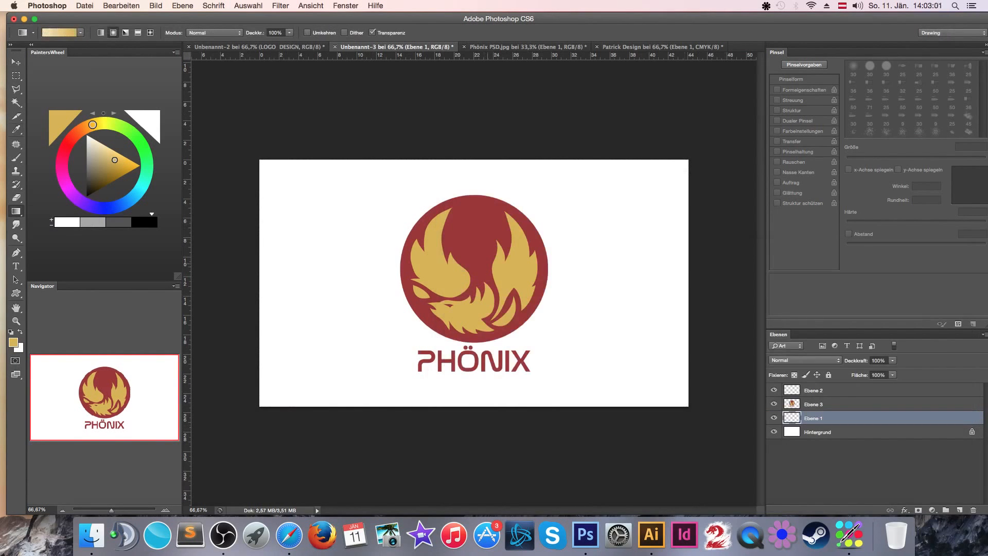
{"action": "left_click_drag", "start_coordinate": [475, 277], "coordinate": [687, 276]}
Duplicate the logo layer Ebene 3 and set the lower copy's opacity to 21%.
{"action": "left_click", "coordinate": [813, 404]}
{"action": "key", "text": "super+j"}
{"action": "left_click", "coordinate": [813, 418]}
{"action": "left_click", "coordinate": [856, 360]}
{"action": "type", "text": "21"}
Enlarge the faint logo copy past the canvas edges as an offset background watermark and set its opacity to 16%.
{"action": "key", "text": "super+t"}
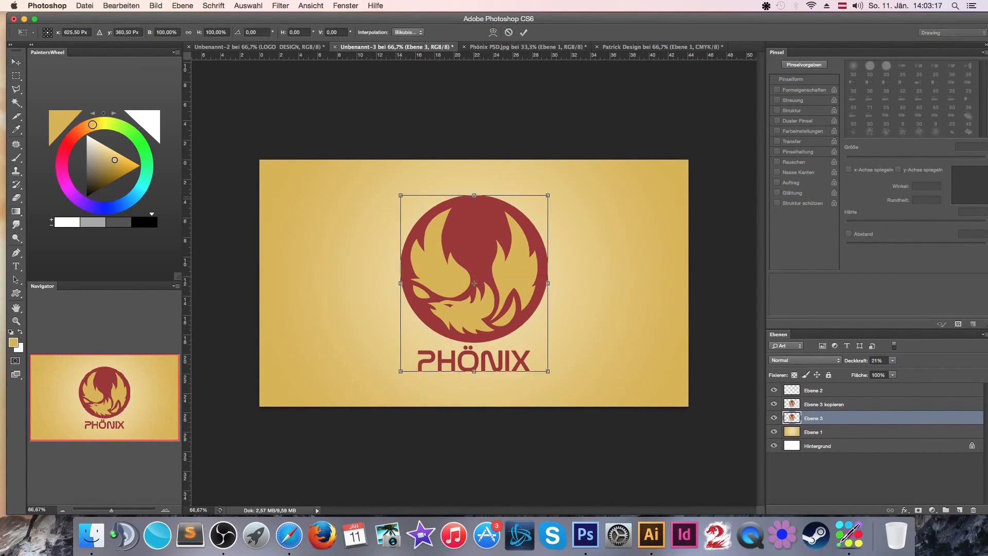
{"action": "left_click_drag", "start_coordinate": [554, 371], "coordinate": [643, 480]}
{"action": "left_click_drag", "start_coordinate": [355, 240], "coordinate": [453, 180]}
{"action": "left_click_drag", "start_coordinate": [384, 437], "coordinate": [416, 367]}
{"action": "key", "text": "Return"}
{"action": "key", "text": "b"}
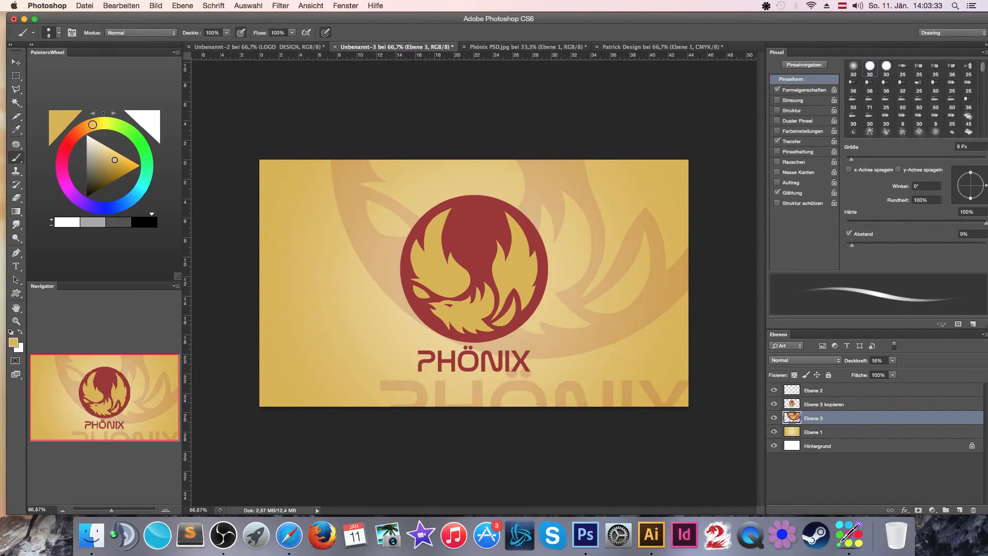
Fill a full-height vertical strip along the canvas's left edge on layer Ebene 2.
{"action": "key", "text": "m"}
{"action": "left_click", "coordinate": [813, 390]}
{"action": "left_click_drag", "start_coordinate": [259, 160], "coordinate": [321, 406]}
{"action": "left_click_drag", "start_coordinate": [16, 211], "coordinate": [61, 219]}
{"action": "left_click", "coordinate": [284, 228]}
{"action": "key", "text": "super+d"}
Add the text LOGO DESIGN, turn it vertical, and center it along the height of the strip.
{"action": "key", "text": "t"}
{"action": "left_click", "coordinate": [288, 206]}
{"action": "type", "text": "LOGO DESIGN"}
{"action": "key", "text": "super+a"}
{"action": "left_click", "coordinate": [45, 32]}
{"action": "left_click", "coordinate": [15, 62]}
{"action": "left_click_drag", "start_coordinate": [285, 228], "coordinate": [286, 297]}
{"action": "left_click", "coordinate": [791, 404], "text": "super"}
{"action": "left_click", "coordinate": [201, 33]}
Reposition the artwork in the open CMYK design document and adjust it with Free Transform.
{"action": "left_click", "coordinate": [644, 46]}
{"action": "left_click_drag", "start_coordinate": [473, 283], "coordinate": [528, 328]}
{"action": "key", "text": "super+t"}
{"action": "left_click_drag", "start_coordinate": [325, 253], "coordinate": [638, 380]}
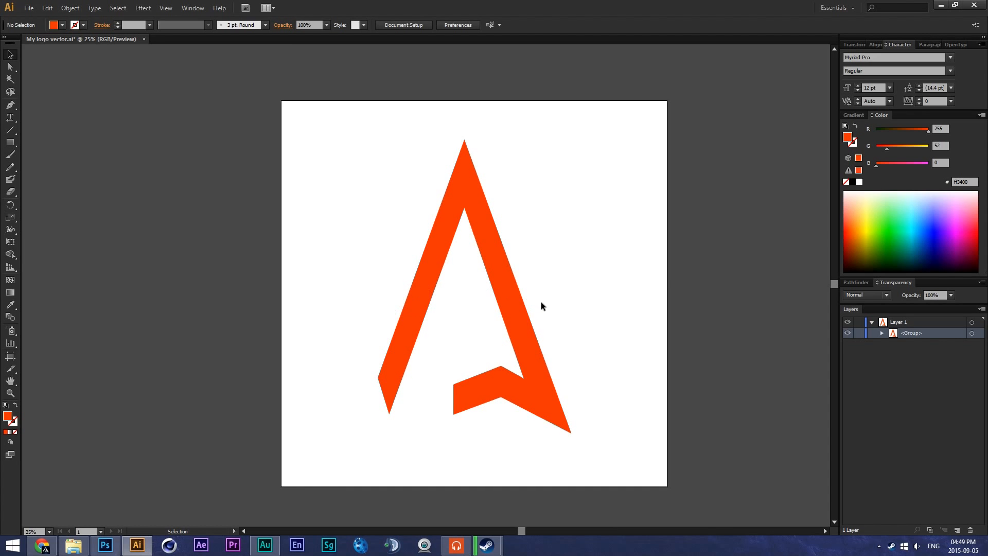
Examine the orange A logo, then switch to Photoshop and inspect the black M logo in mykill remake.psd.
{"action": "left_click", "coordinate": [518, 293]}
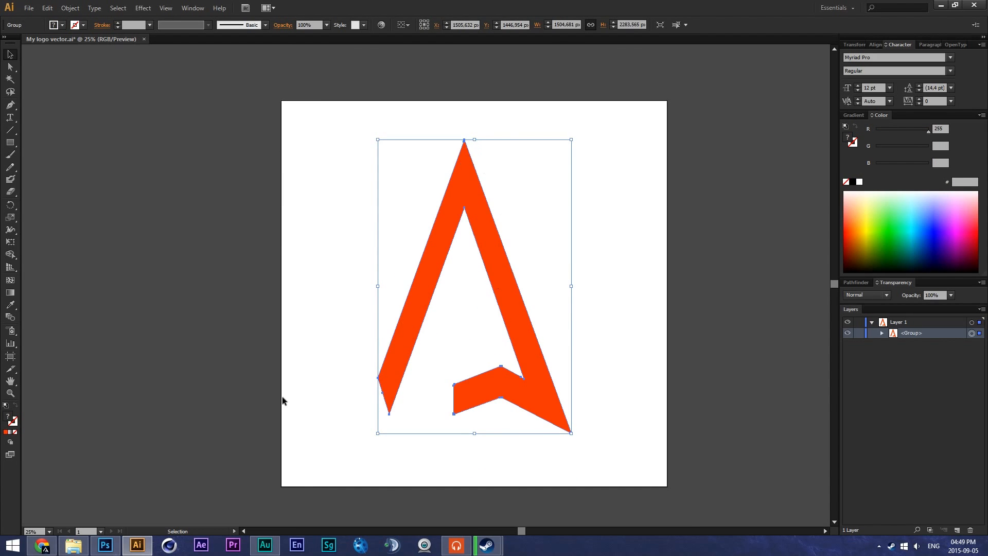
{"action": "left_click", "coordinate": [106, 545]}
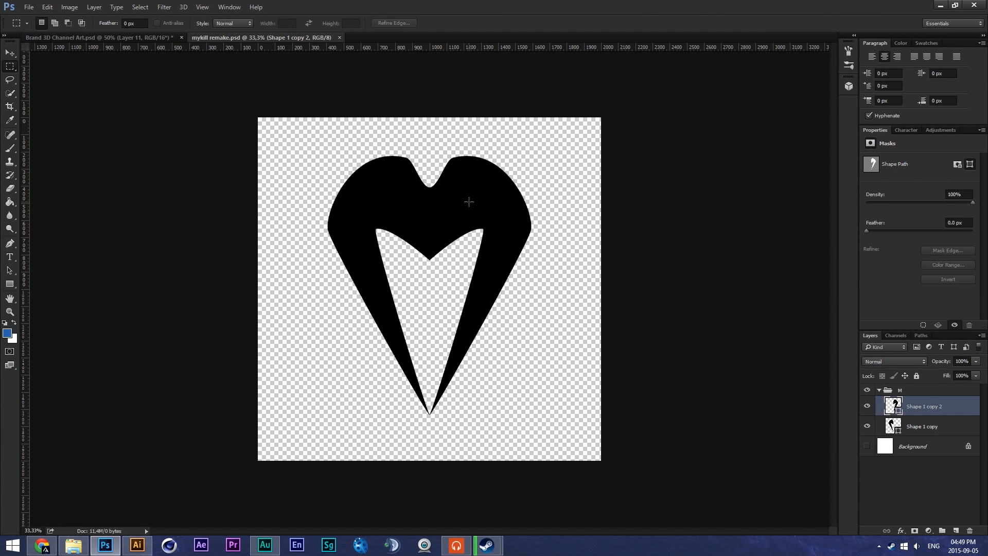
{"action": "left_click", "coordinate": [12, 59]}
{"action": "scroll", "coordinate": [484, 292], "scroll_direction": "up", "scroll_amount": 2}
{"action": "scroll", "coordinate": [483, 292], "scroll_direction": "down", "scroll_amount": 4}
{"action": "scroll", "coordinate": [483, 291], "scroll_direction": "up", "scroll_amount": 3}
{"action": "scroll", "coordinate": [484, 292], "scroll_direction": "down", "scroll_amount": 1}
{"action": "scroll", "coordinate": [503, 290], "scroll_direction": "up", "scroll_amount": 1}
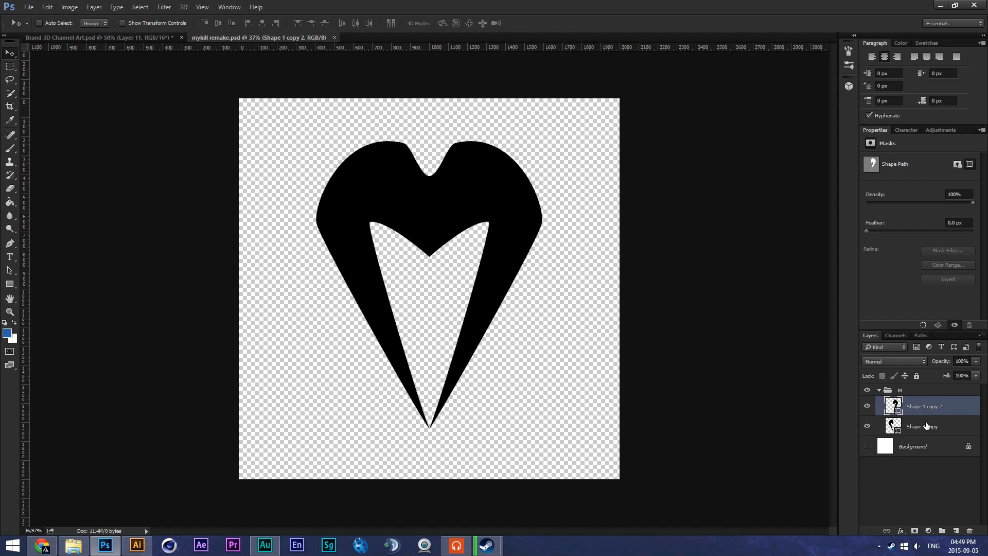
Merge the two M shape layers into one, move the merged layer out of group M, and delete the emptied group.
{"action": "key", "text": "ctrl+e"}
{"action": "left_click_drag", "start_coordinate": [892, 396], "coordinate": [920, 390]}
{"action": "left_click", "coordinate": [911, 412]}
{"action": "key", "text": "Delete"}
{"action": "left_click", "coordinate": [911, 395]}
{"action": "scroll", "coordinate": [408, 264], "scroll_direction": "up", "scroll_amount": 1}
{"action": "scroll", "coordinate": [406, 258], "scroll_direction": "down", "scroll_amount": 2}
{"action": "scroll", "coordinate": [405, 258], "scroll_direction": "up", "scroll_amount": 2}
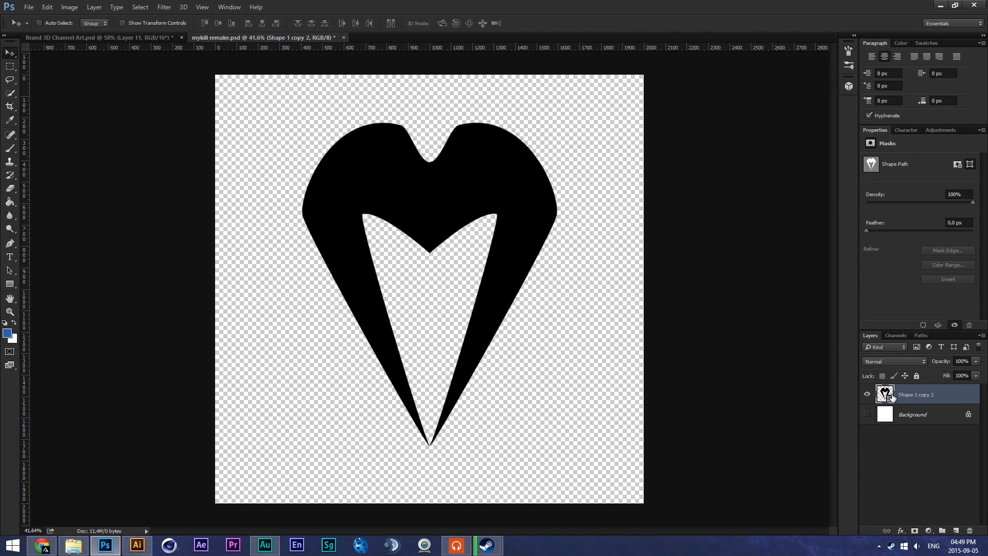
Load the merged M shape as a selection, convert it to a work path with 2.0 pixels tolerance, and inspect its outline.
{"action": "left_click", "coordinate": [885, 394], "text": "ctrl"}
{"action": "left_click", "coordinate": [10, 66]}
{"action": "right_click", "coordinate": [480, 274]}
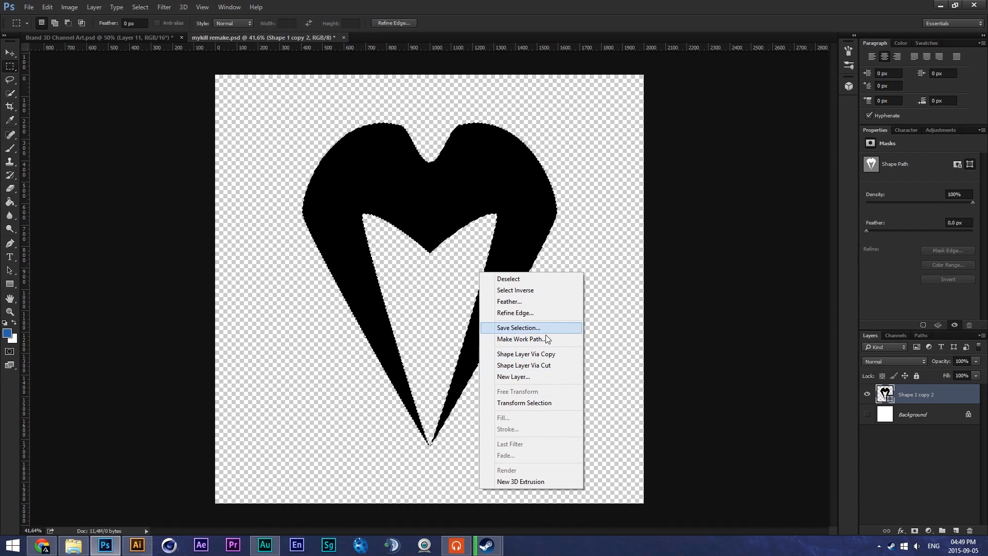
{"action": "left_click", "coordinate": [530, 338]}
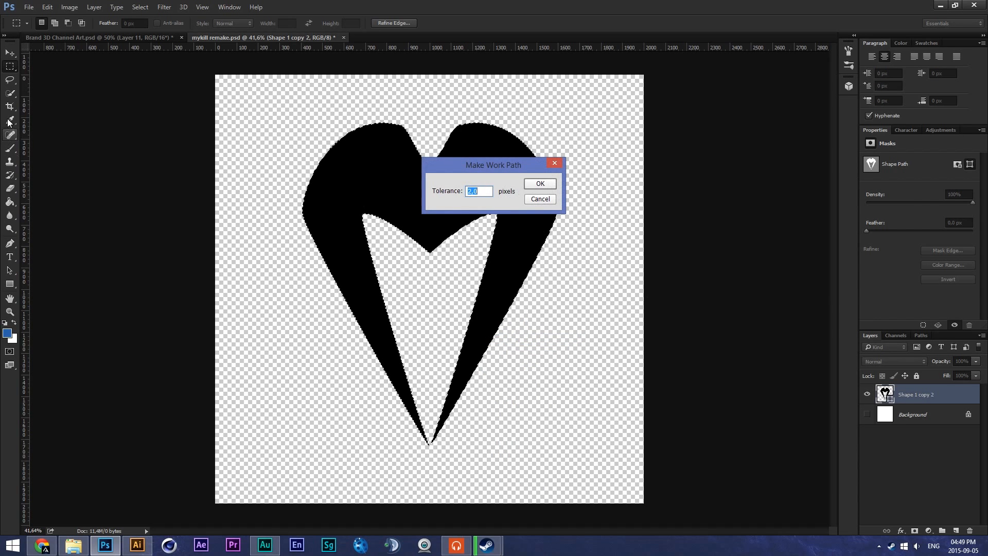
{"action": "left_click", "coordinate": [541, 184]}
{"action": "scroll", "coordinate": [377, 235], "scroll_direction": "up", "scroll_amount": 1}
{"action": "scroll", "coordinate": [411, 238], "scroll_direction": "down", "scroll_amount": 2}
{"action": "scroll", "coordinate": [426, 243], "scroll_direction": "up", "scroll_amount": 5}
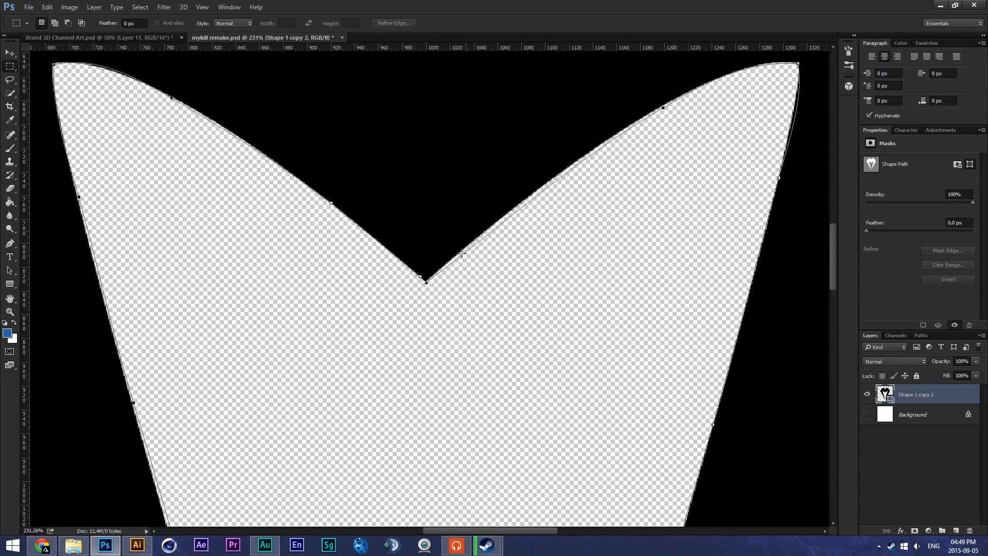
{"action": "scroll", "coordinate": [426, 282], "scroll_direction": "down", "scroll_amount": 5}
{"action": "scroll", "coordinate": [426, 282], "scroll_direction": "up", "scroll_amount": 1}
{"action": "scroll", "coordinate": [426, 282], "scroll_direction": "down", "scroll_amount": 1}
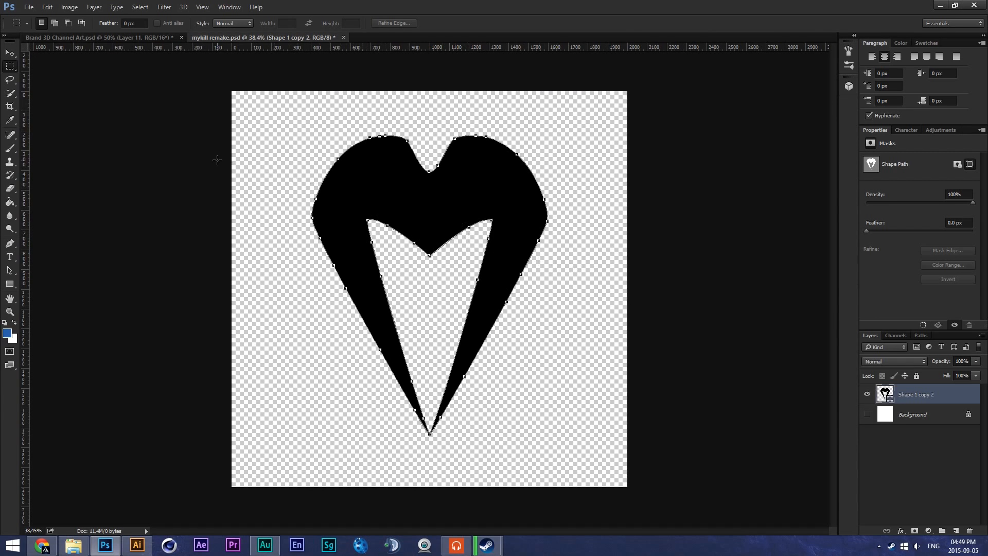
{"action": "left_click", "coordinate": [31, 9]}
{"action": "mouse_move", "coordinate": [61, 159]}
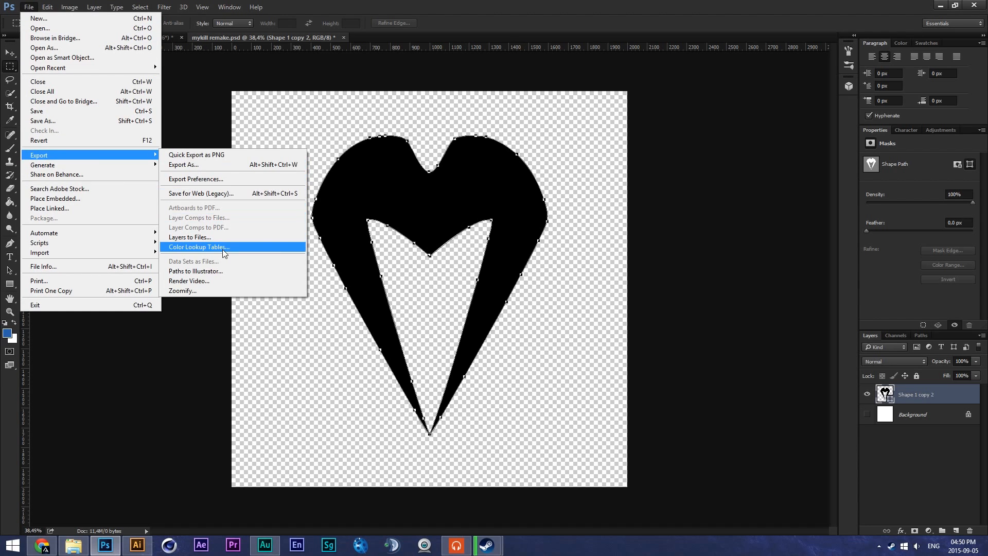
{"action": "left_click", "coordinate": [195, 270]}
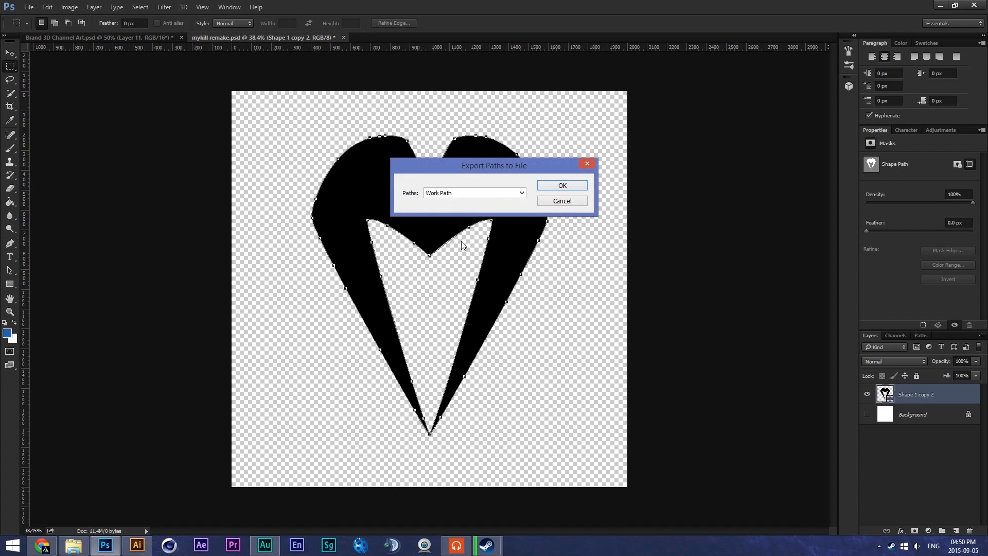
{"action": "key", "text": "Return"}
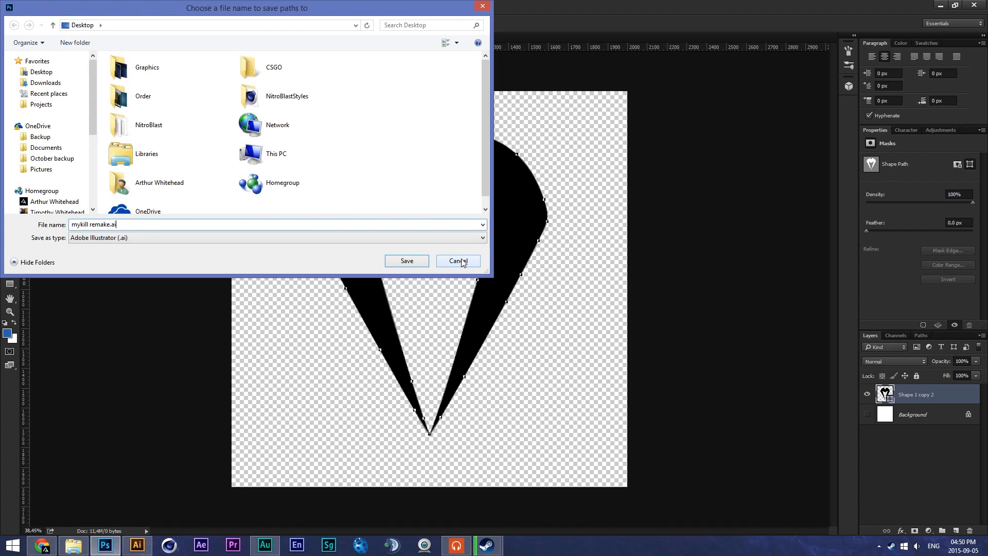
{"action": "left_click", "coordinate": [462, 262]}
Switch to Illustrator and save the orange A logo on the Desktop as My logo vectorssss.ai in Illustrator 8 format.
{"action": "left_click", "coordinate": [137, 545]}
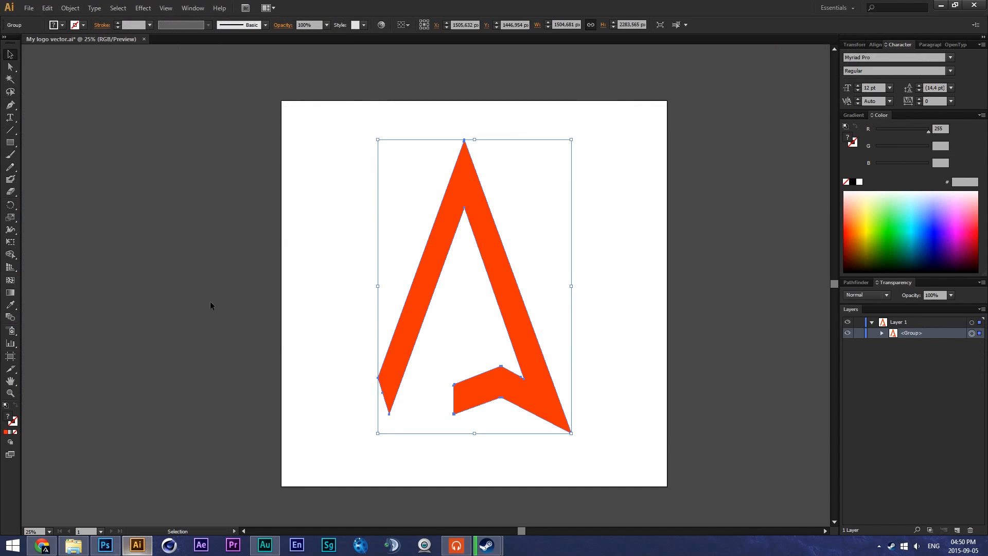
{"action": "left_click", "coordinate": [29, 7]}
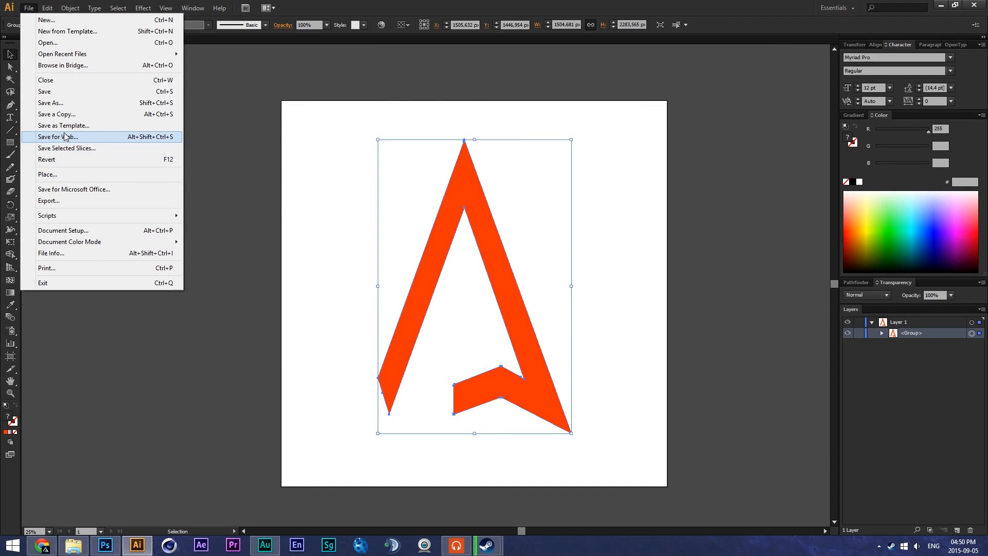
{"action": "left_click", "coordinate": [57, 103]}
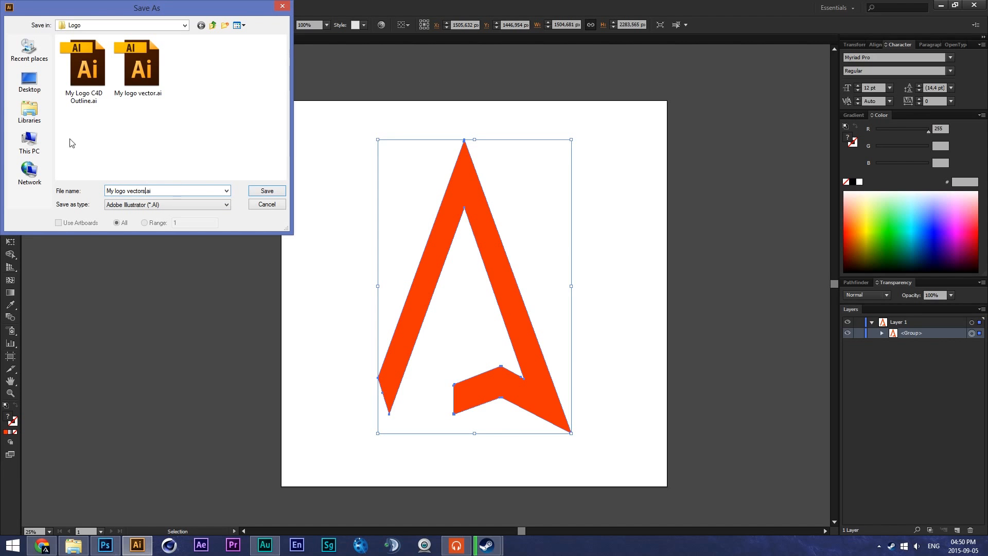
{"action": "left_click", "coordinate": [30, 81]}
{"action": "type", "text": "sss"}
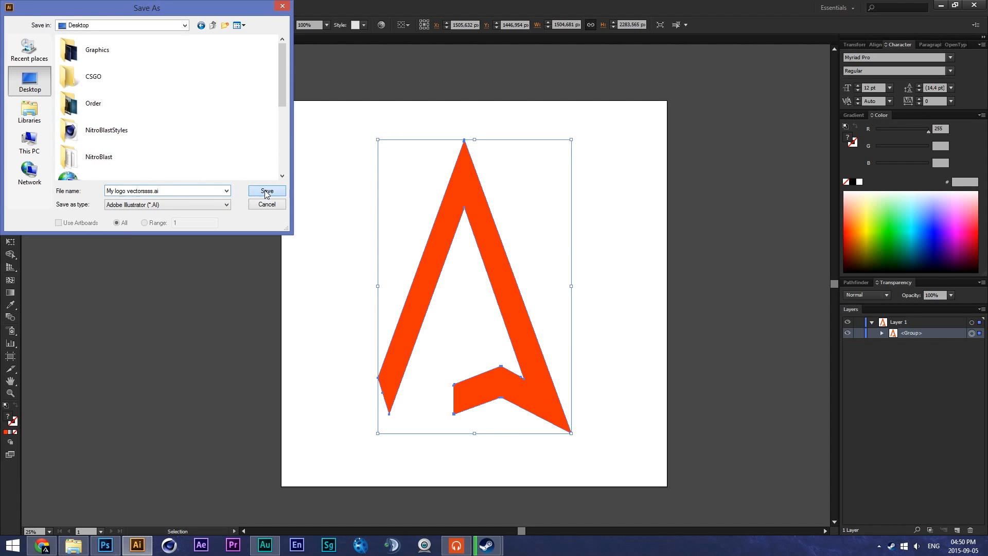
{"action": "left_click", "coordinate": [266, 191]}
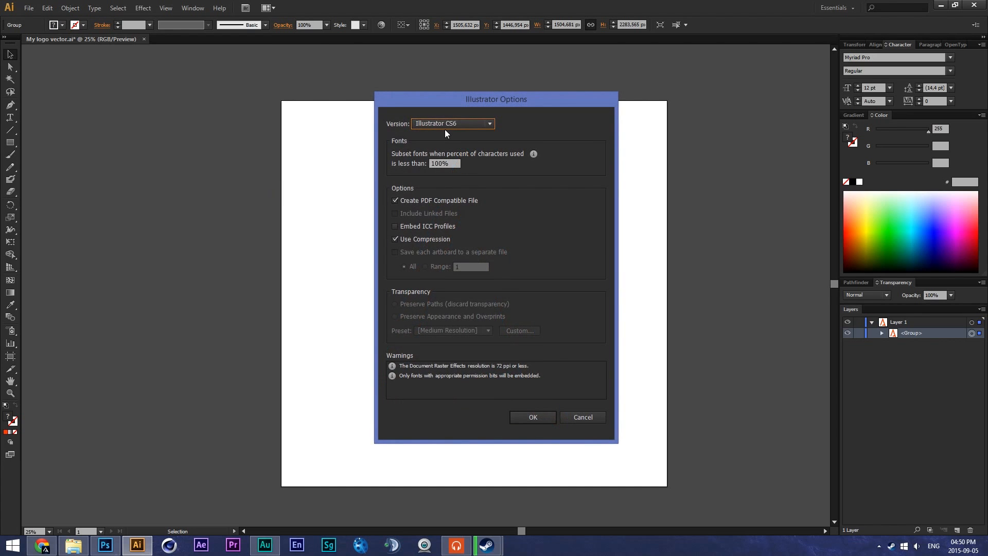
{"action": "left_click", "coordinate": [445, 127]}
{"action": "left_click", "coordinate": [459, 237]}
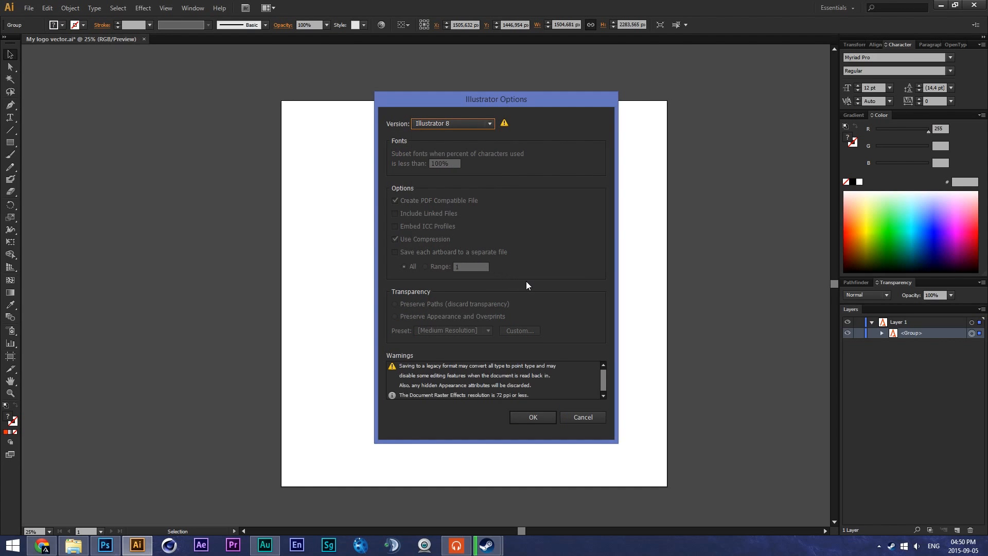
{"action": "left_click", "coordinate": [533, 414]}
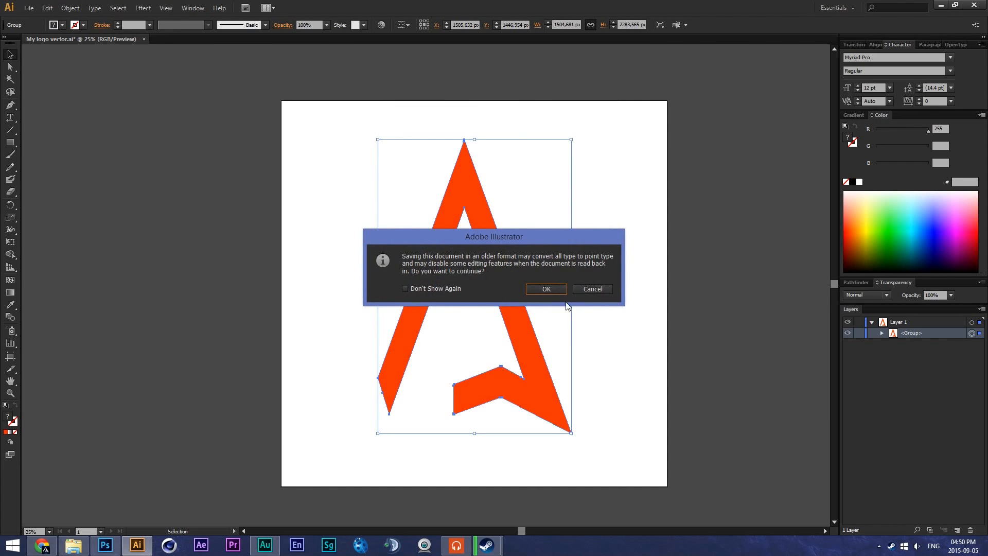
{"action": "left_click", "coordinate": [552, 291]}
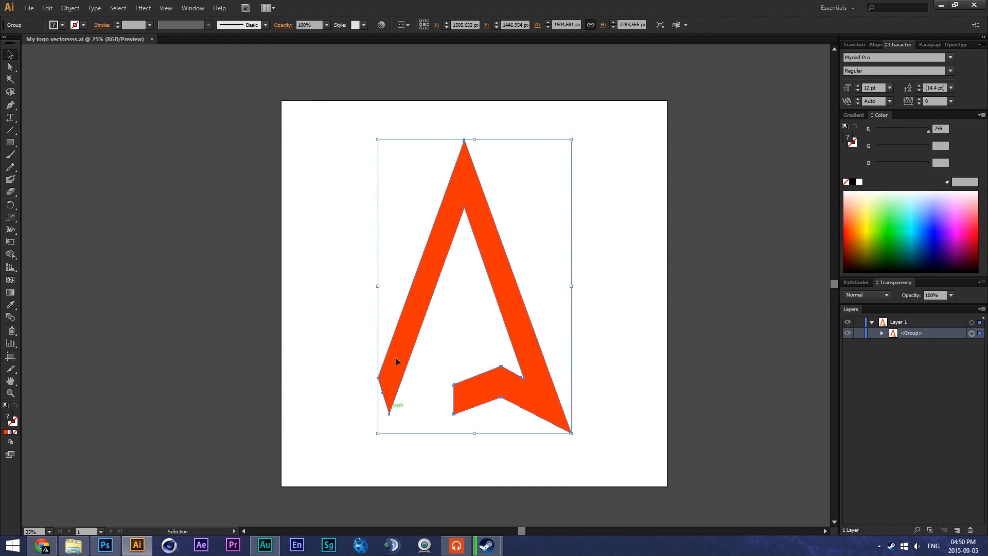
Locate My logo vectorssss.ai on the Desktop in File Explorer, look into the Graphics folder, and return to Cinema 4D.
{"action": "left_click_drag", "start_coordinate": [835, 286], "coordinate": [835, 286]}
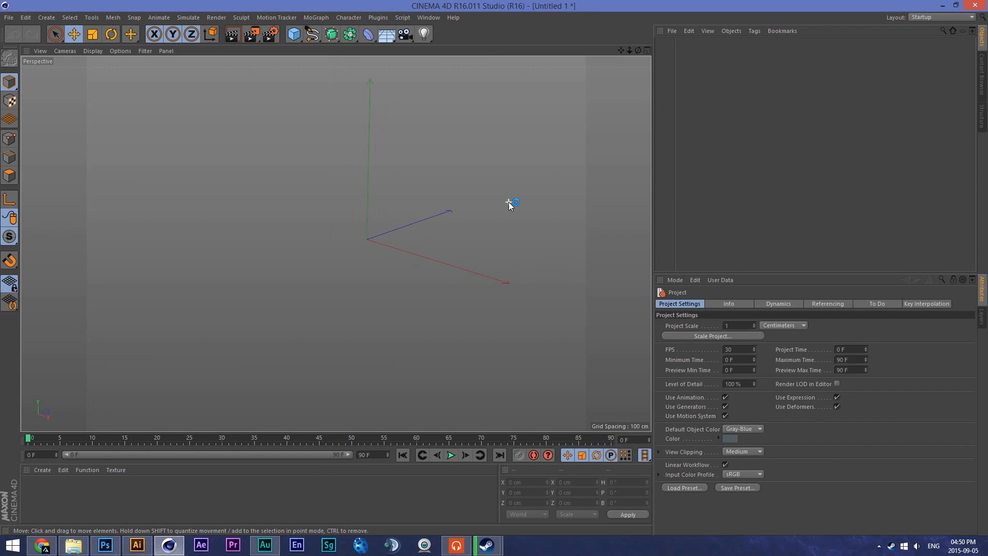
{"action": "left_click", "coordinate": [73, 544]}
{"action": "left_click", "coordinate": [109, 129]}
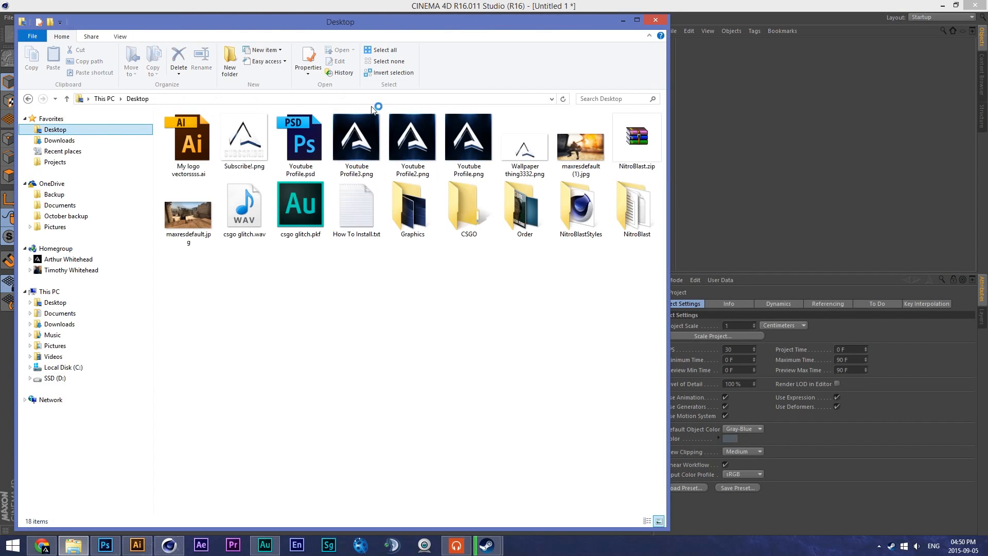
{"action": "left_click", "coordinate": [188, 144]}
{"action": "left_click_drag", "start_coordinate": [262, 40], "coordinate": [520, 38]}
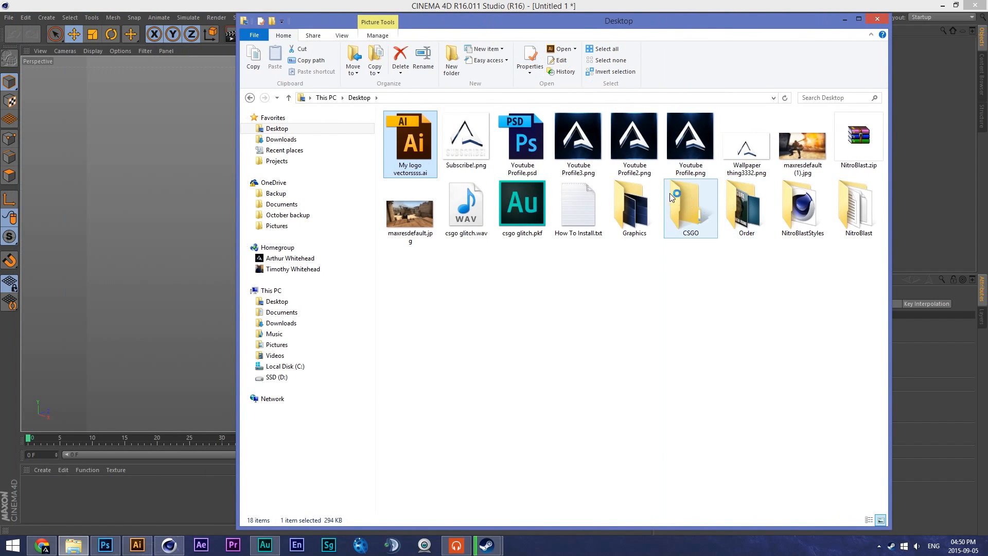
{"action": "double_click", "coordinate": [634, 206]}
{"action": "left_click", "coordinate": [506, 5]}
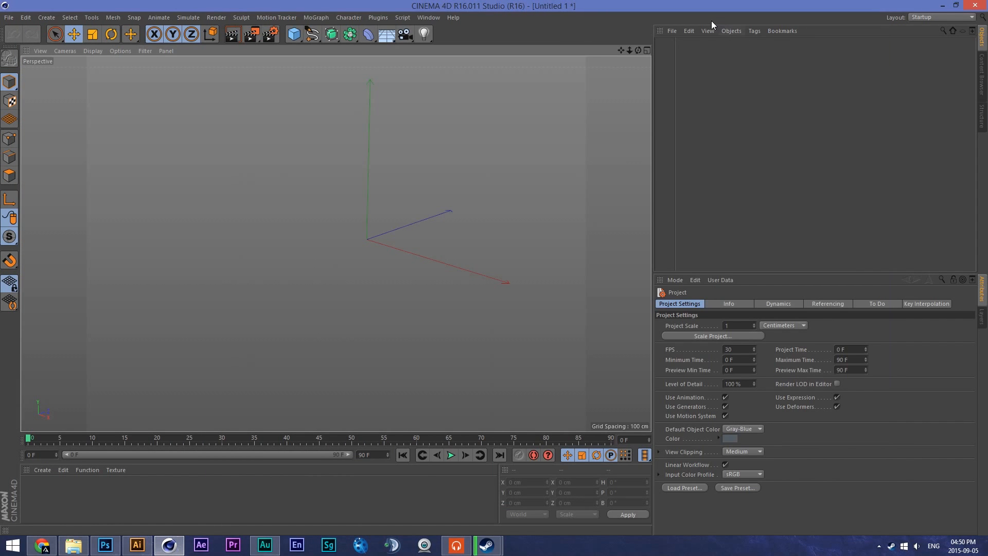
Load the mykill remake object preset into the scene, look over its spline, and delete it.
{"action": "left_click", "coordinate": [672, 30]}
{"action": "mouse_move", "coordinate": [767, 70]}
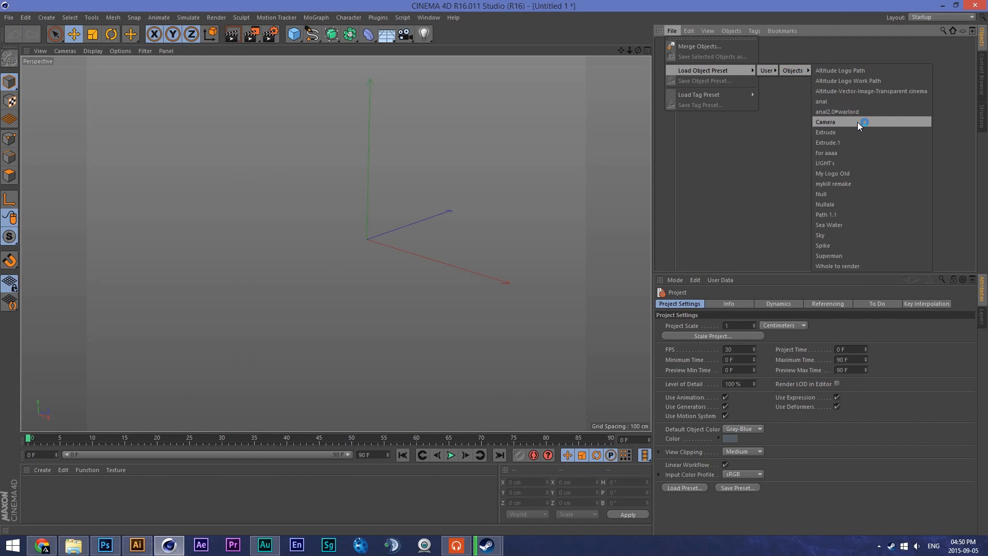
{"action": "left_click", "coordinate": [851, 184]}
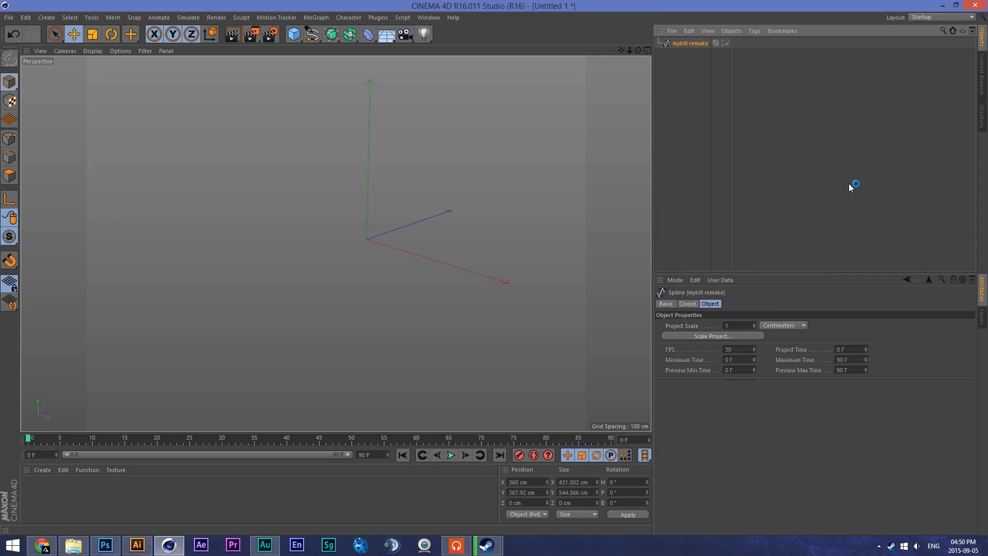
{"action": "left_click_drag", "start_coordinate": [621, 52], "coordinate": [420, 237]}
{"action": "scroll", "coordinate": [582, 106], "scroll_direction": "down", "scroll_amount": 5}
{"action": "left_click_drag", "start_coordinate": [506, 133], "coordinate": [600, 125]}
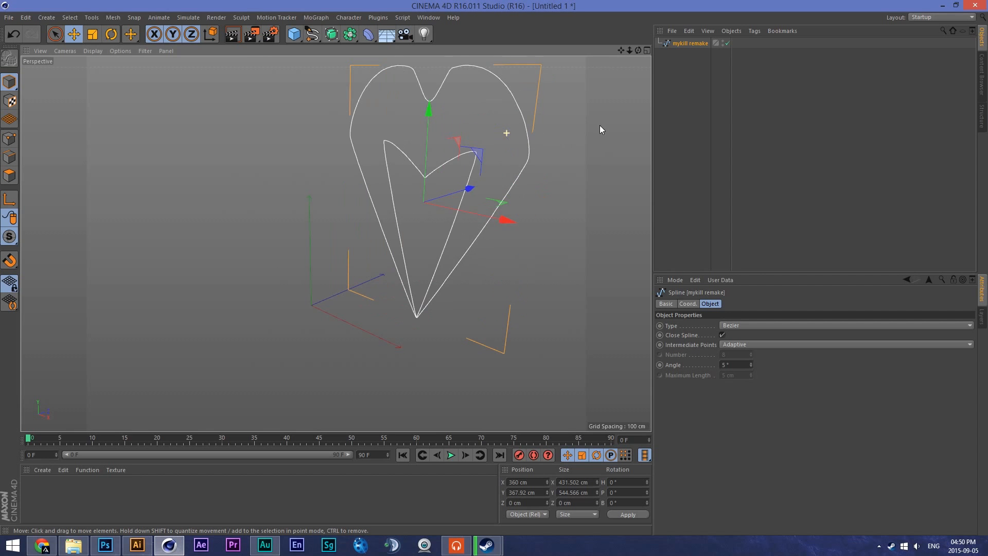
{"action": "key", "text": "Delete"}
Import My logo vectorssss.ai from the Desktop into Cinema 4D at scale 1 Centimeters with Connect Splines enabled.
{"action": "left_click", "coordinate": [74, 545]}
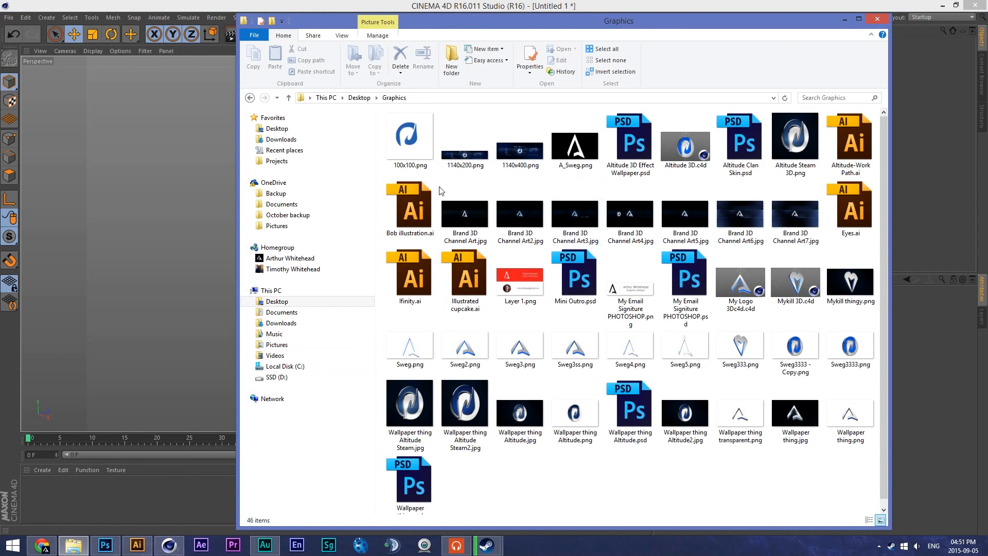
{"action": "left_click", "coordinate": [334, 129]}
{"action": "left_click", "coordinate": [686, 234]}
{"action": "left_click", "coordinate": [414, 137]}
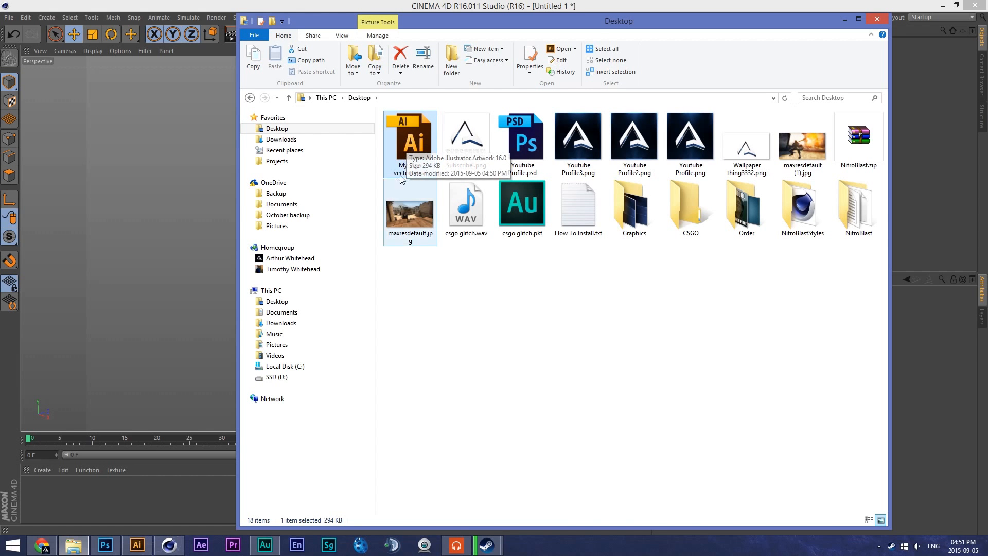
{"action": "left_click_drag", "start_coordinate": [412, 136], "coordinate": [135, 141]}
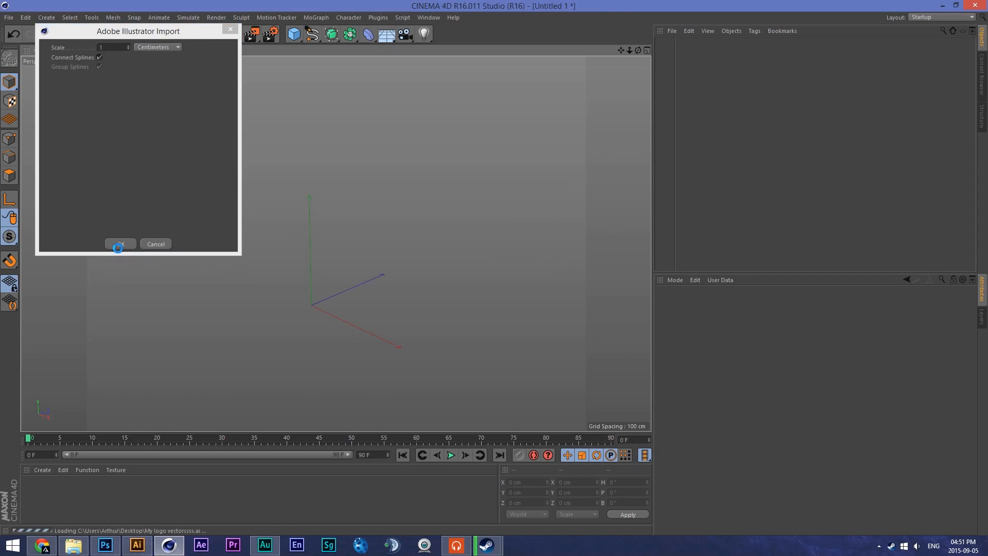
{"action": "left_click", "coordinate": [121, 243]}
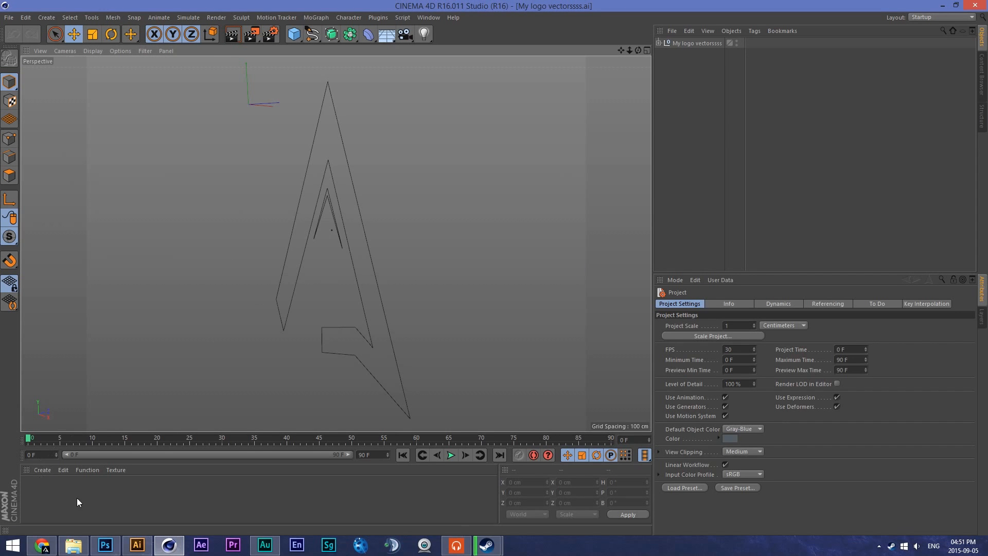
Select the small inner spline of the imported logo, then switch to Illustrator and hide the white path inside the logo's group.
{"action": "left_click", "coordinate": [84, 541]}
{"action": "left_click", "coordinate": [451, 5]}
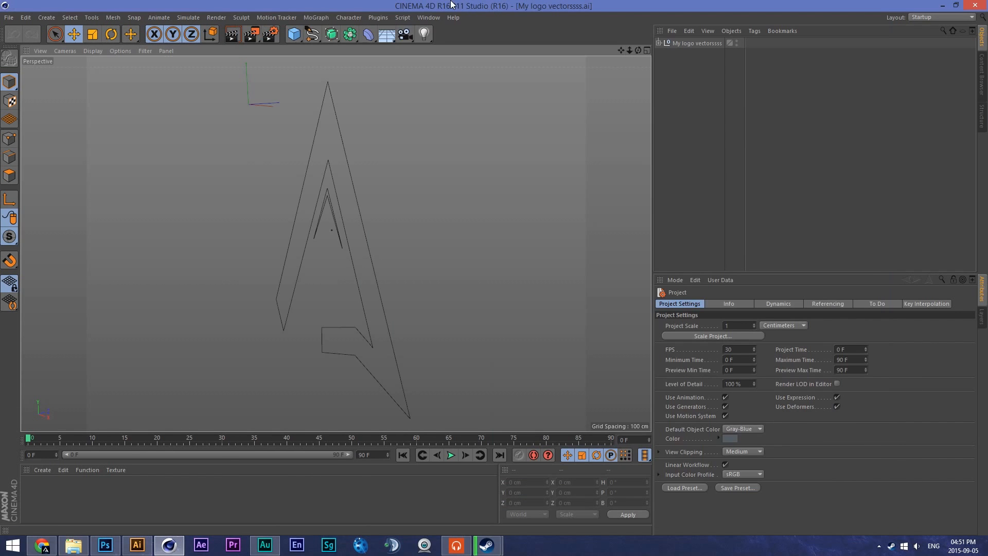
{"action": "left_click", "coordinate": [331, 239]}
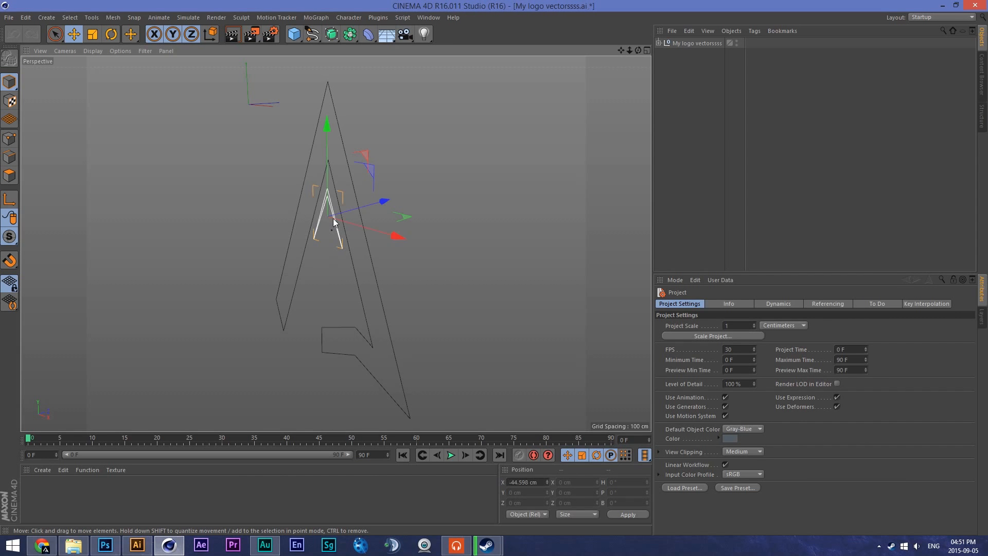
{"action": "left_click", "coordinate": [136, 545]}
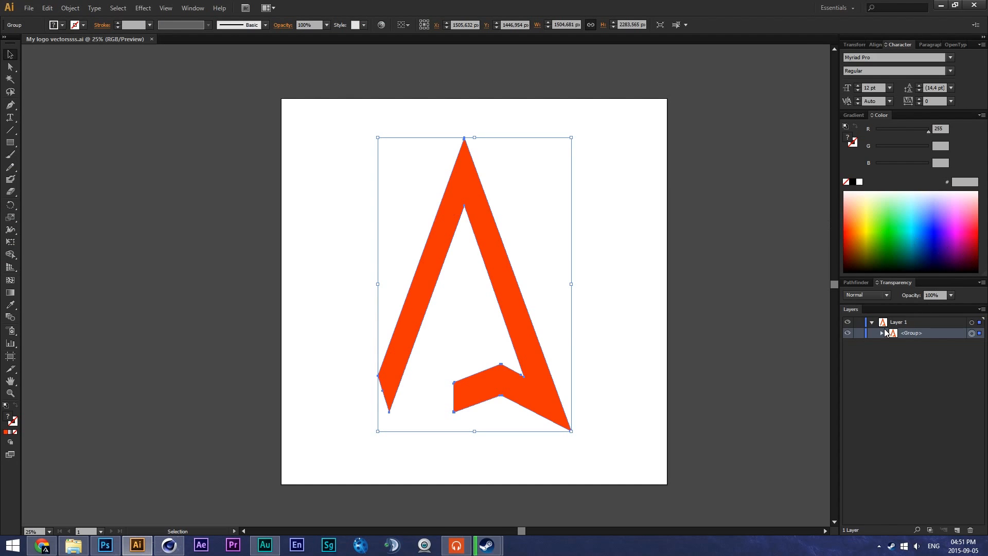
{"action": "left_click", "coordinate": [882, 333]}
{"action": "left_click", "coordinate": [847, 344]}
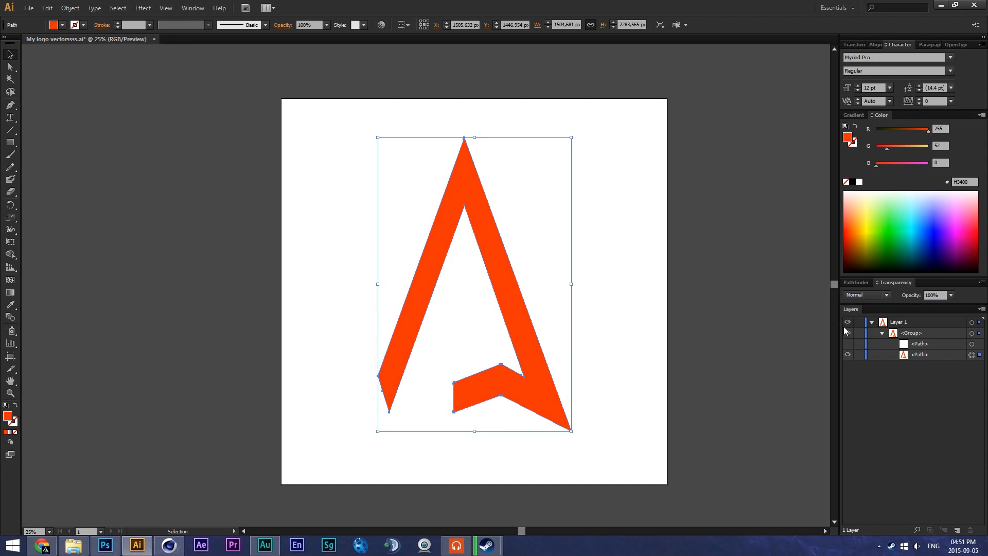
Close Illustrator and Photoshop, discarding the unsaved changes in their open documents.
{"action": "left_click", "coordinate": [974, 5]}
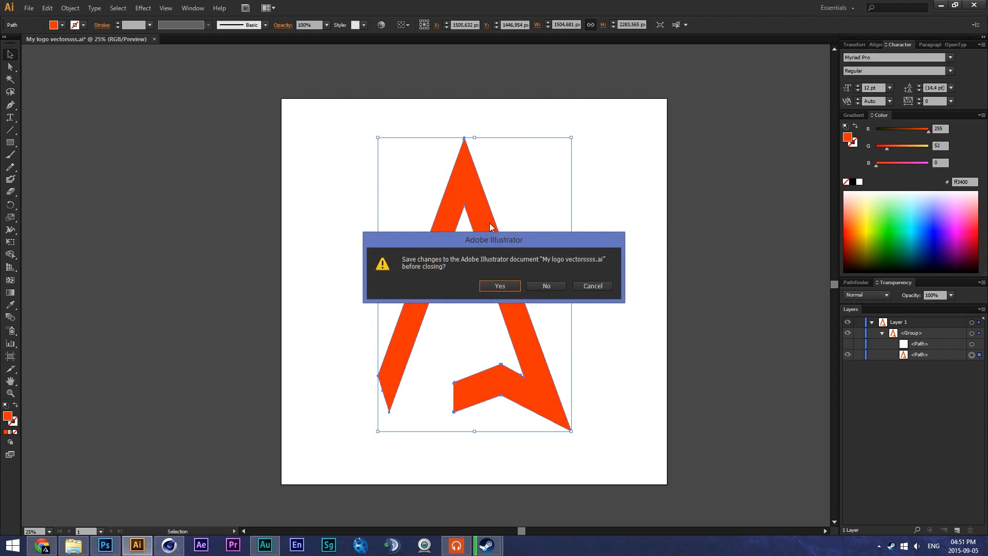
{"action": "left_click", "coordinate": [535, 286]}
{"action": "left_click", "coordinate": [106, 545]}
{"action": "left_click", "coordinate": [974, 4]}
{"action": "left_click", "coordinate": [496, 209]}
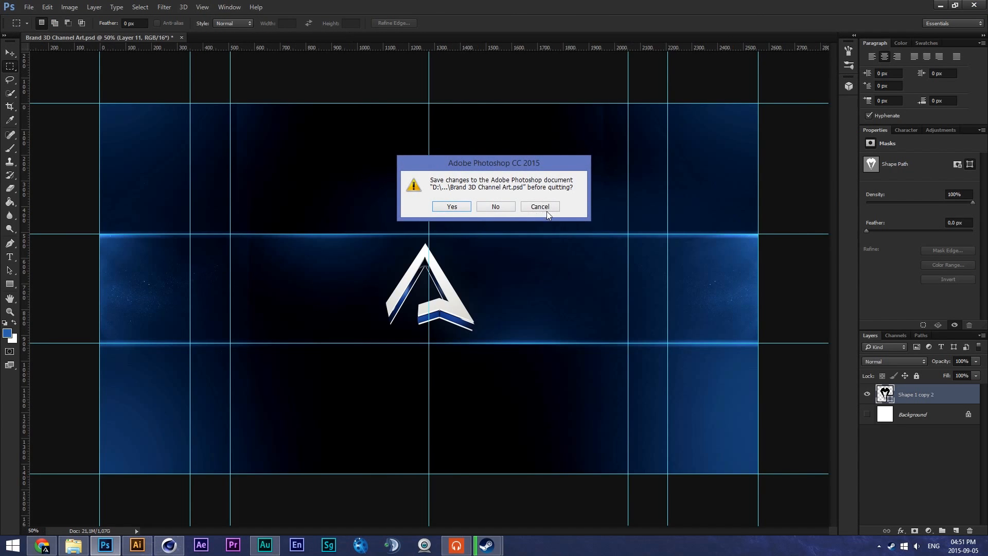
{"action": "left_click", "coordinate": [500, 209]}
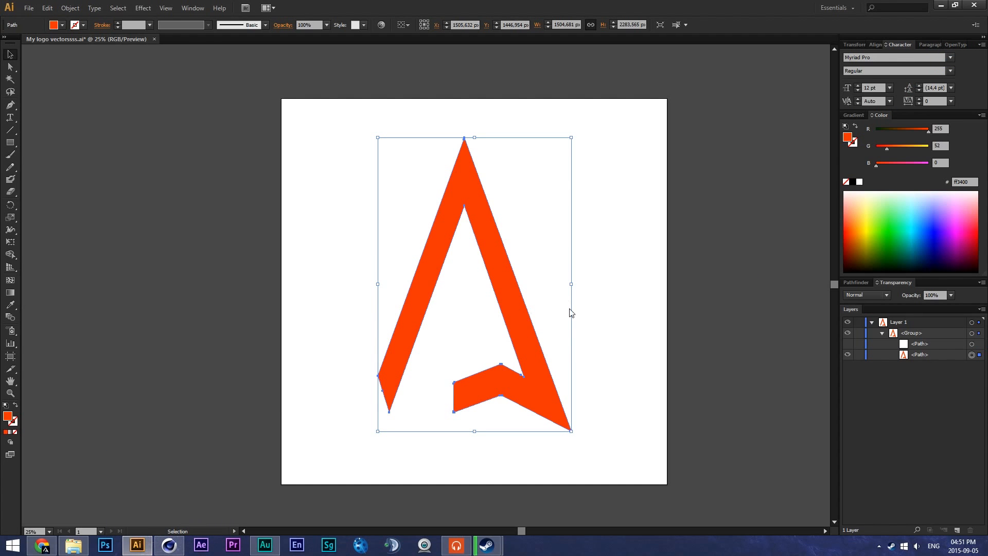
Switch to Cinema 4D, expand the My logo vectorssss null, and select both Path 1 and Path 2.
{"action": "left_click", "coordinate": [168, 543]}
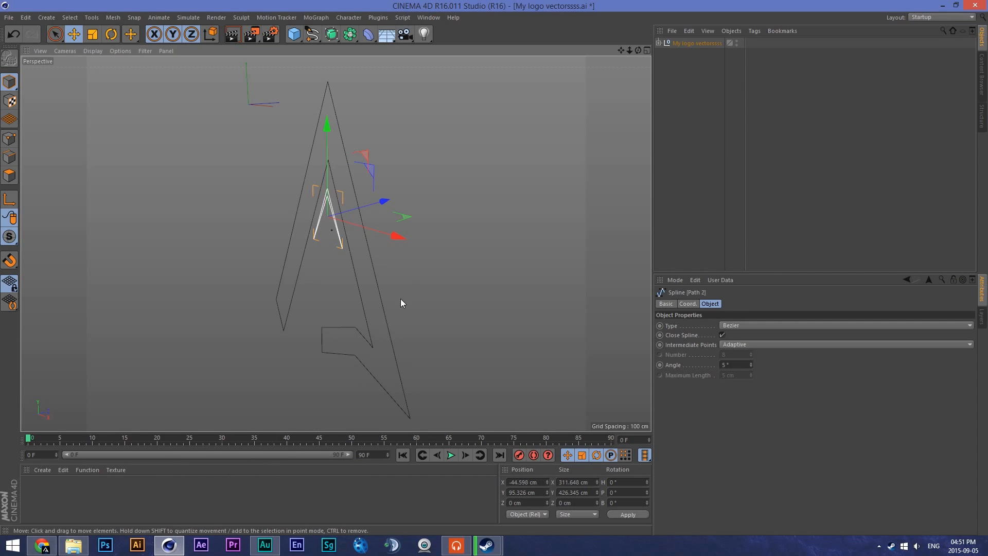
{"action": "left_click", "coordinate": [698, 43]}
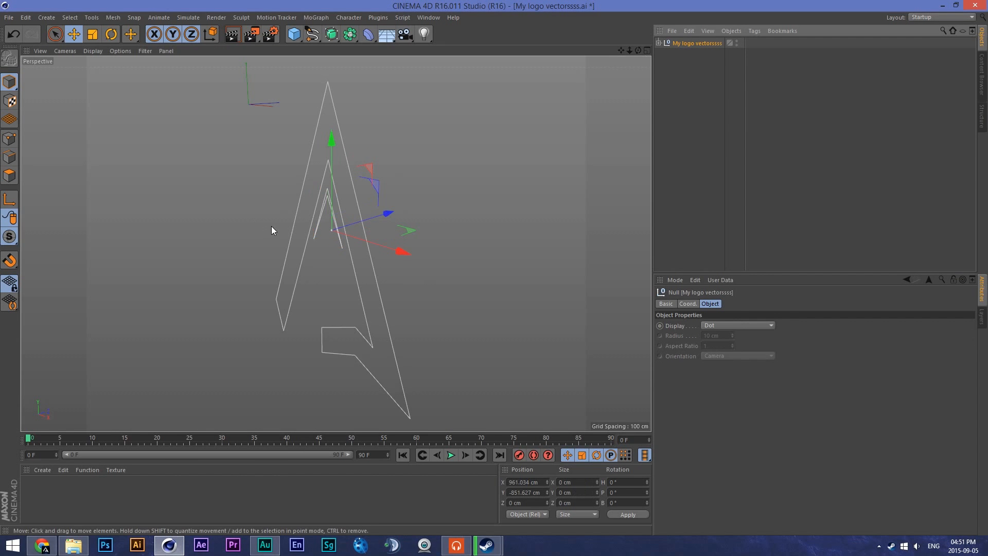
{"action": "left_click", "coordinate": [659, 42]}
{"action": "left_click", "coordinate": [686, 54]}
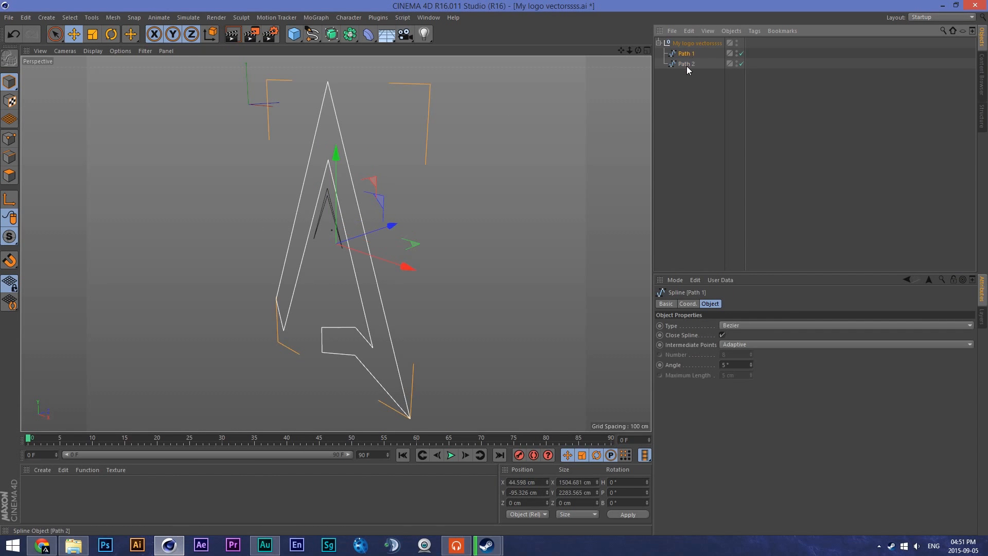
{"action": "left_click", "coordinate": [687, 64], "text": "ctrl"}
{"action": "right_click", "coordinate": [687, 64]}
{"action": "left_click", "coordinate": [681, 53]}
{"action": "right_click", "coordinate": [684, 64]}
{"action": "left_click", "coordinate": [686, 64]}
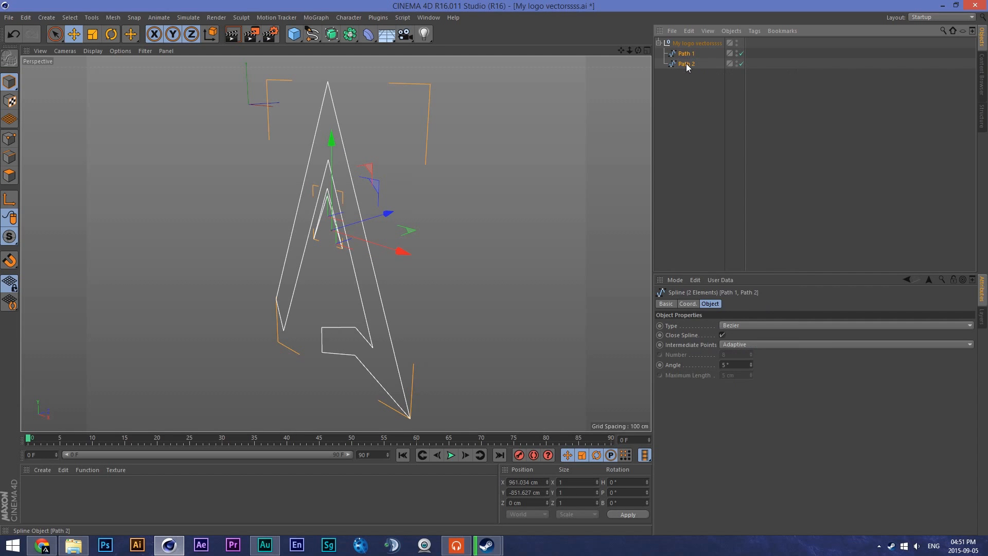
Merge the Path 1 and Path 2 splines into a single spline with Connect Objects + Delete.
{"action": "left_click", "coordinate": [686, 63], "text": "ctrl"}
{"action": "right_click", "coordinate": [689, 66]}
{"action": "left_click", "coordinate": [690, 56]}
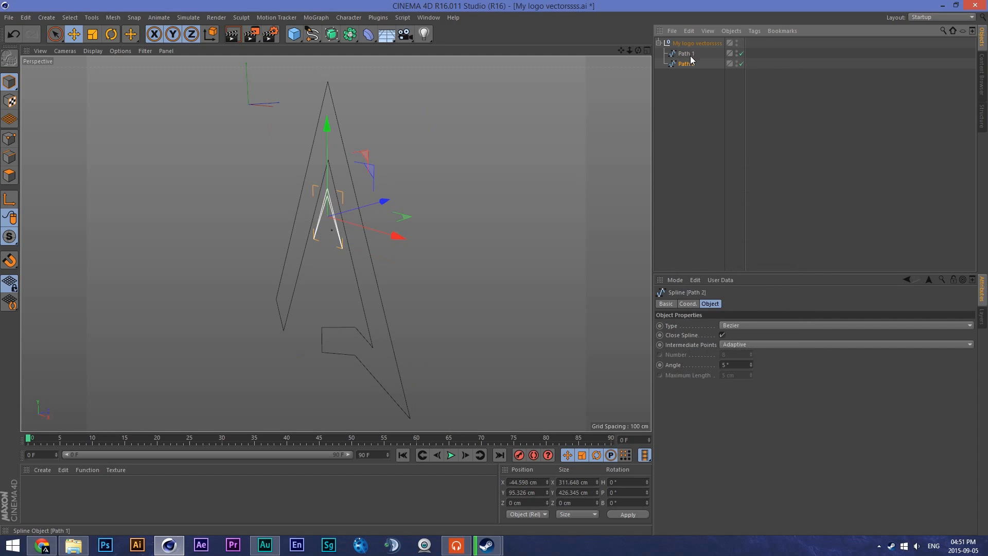
{"action": "left_click", "coordinate": [691, 53], "text": "ctrl"}
{"action": "right_click", "coordinate": [690, 56]}
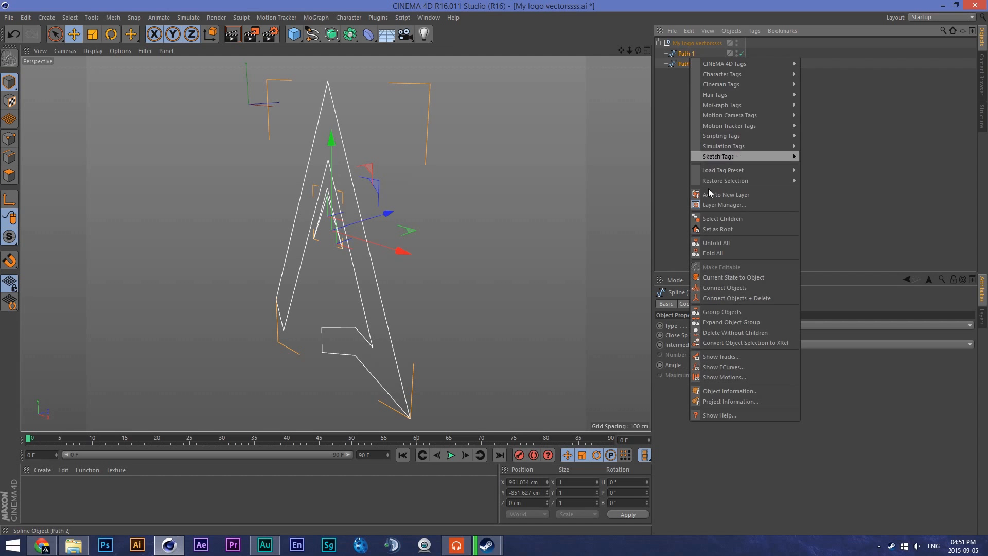
{"action": "left_click", "coordinate": [724, 298]}
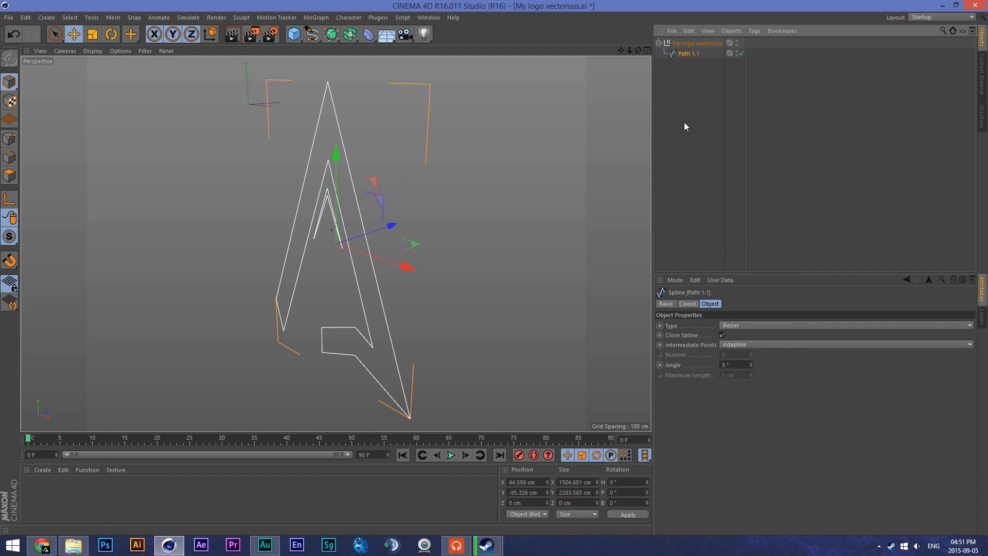
Delete the merged logo spline and its parent null from the scene.
{"action": "left_click_drag", "start_coordinate": [692, 47], "coordinate": [686, 49]}
{"action": "left_click", "coordinate": [687, 54]}
{"action": "key", "text": "Delete"}
{"action": "left_click", "coordinate": [685, 44]}
{"action": "key", "text": "Delete"}
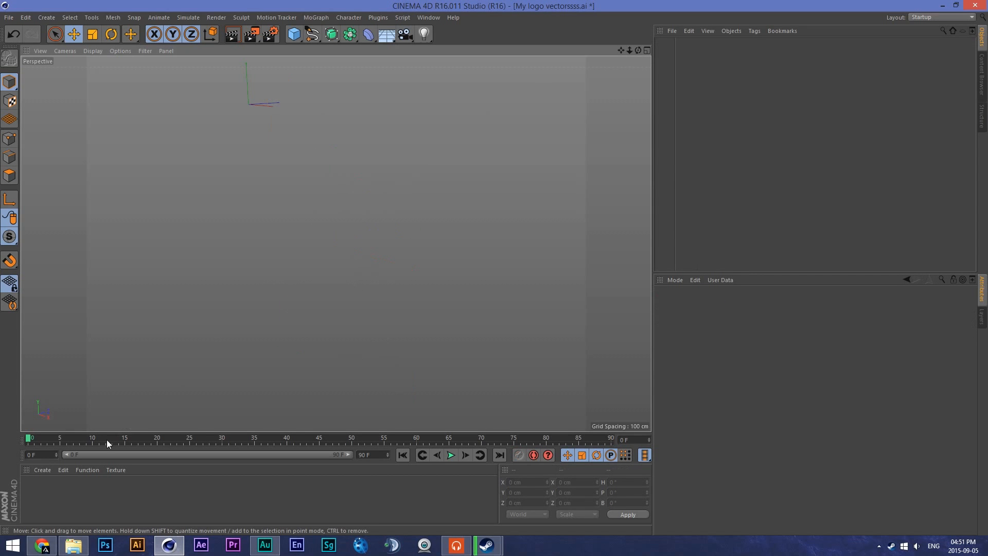
{"action": "left_click", "coordinate": [74, 545]}
{"action": "left_click", "coordinate": [508, 241]}
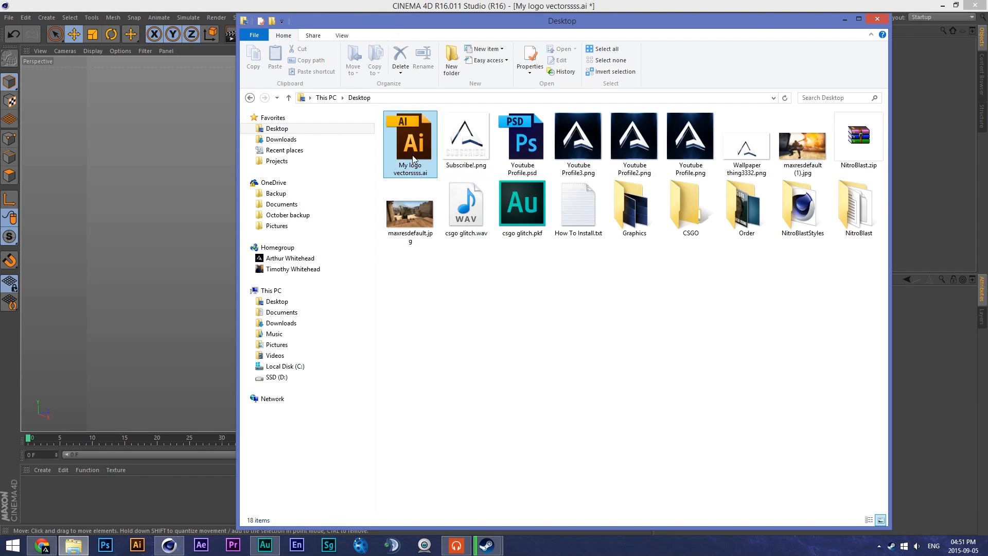
{"action": "left_click_drag", "start_coordinate": [416, 155], "coordinate": [99, 172]}
{"action": "left_click", "coordinate": [536, 311]}
Load the saved object preset "mykill remake" into the empty scene and frame it in the view.
{"action": "left_click", "coordinate": [672, 31]}
{"action": "mouse_move", "coordinate": [705, 71]}
{"action": "mouse_move", "coordinate": [783, 70]}
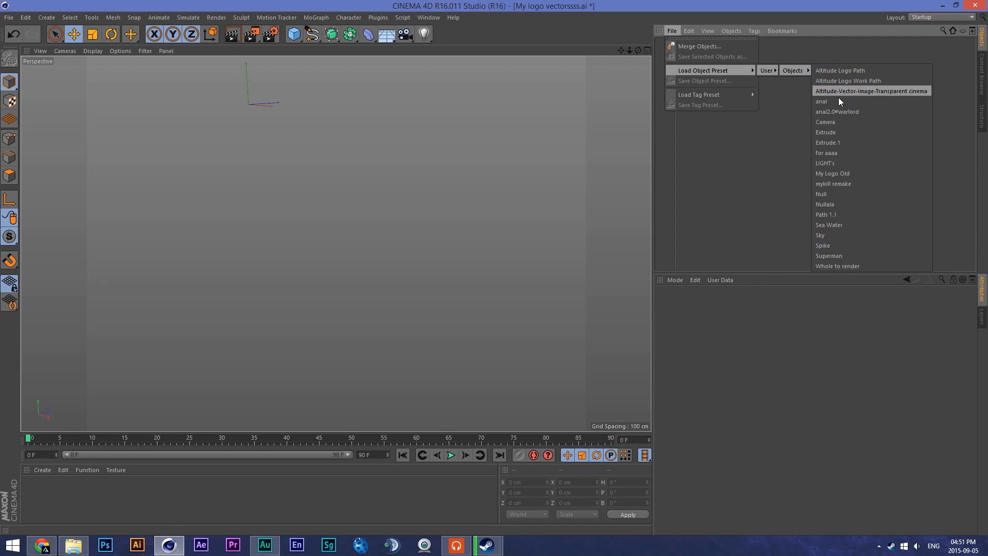
{"action": "left_click", "coordinate": [846, 180]}
{"action": "left_click_drag", "start_coordinate": [620, 50], "coordinate": [680, 216]}
{"action": "left_click_drag", "start_coordinate": [630, 50], "coordinate": [669, 51]}
Add an Extrude object and make the mykill remake spline its child.
{"action": "left_click", "coordinate": [332, 34]}
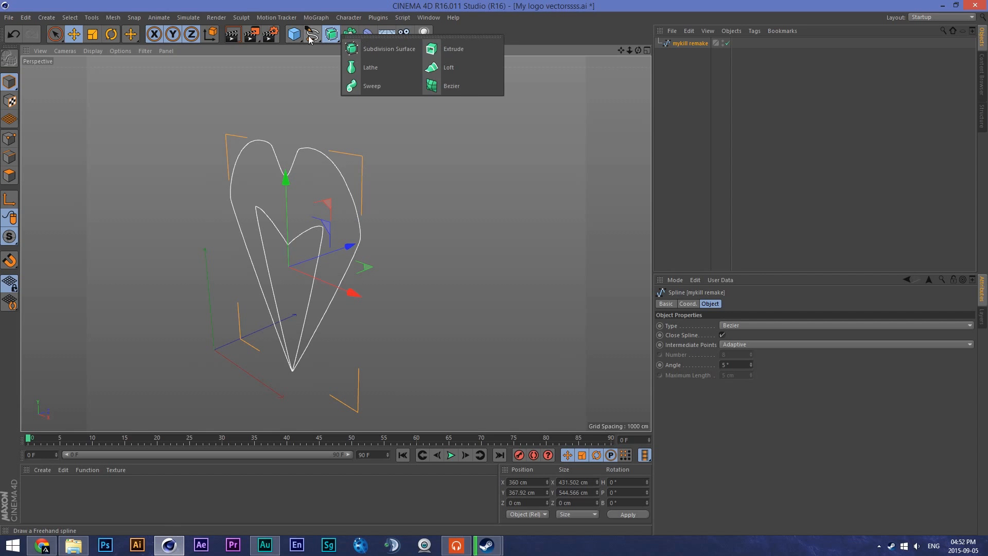
{"action": "left_click", "coordinate": [449, 49]}
{"action": "left_click_drag", "start_coordinate": [681, 54], "coordinate": [683, 47]}
{"action": "left_click", "coordinate": [683, 45]}
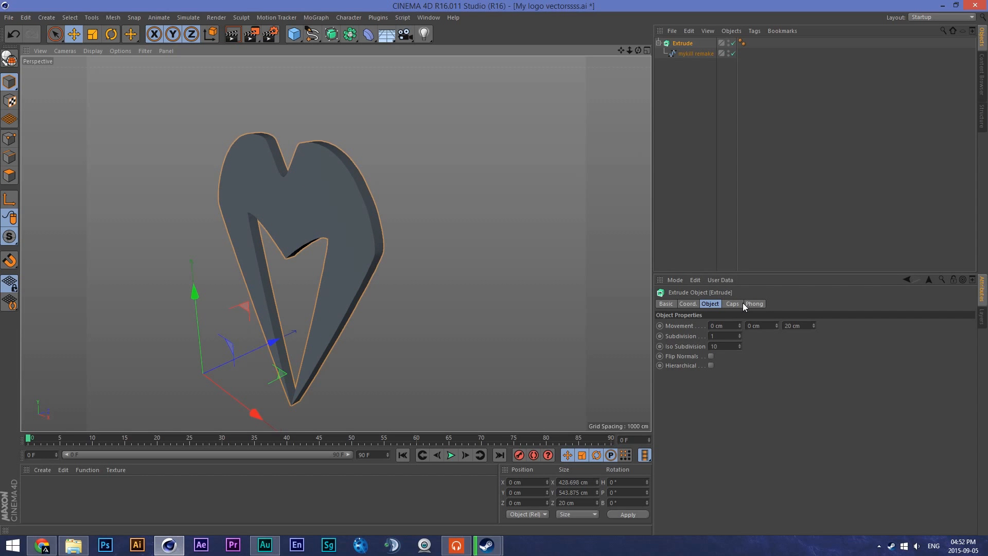
Set the extrusion's Z movement to 220 cm.
{"action": "left_click", "coordinate": [783, 325]}
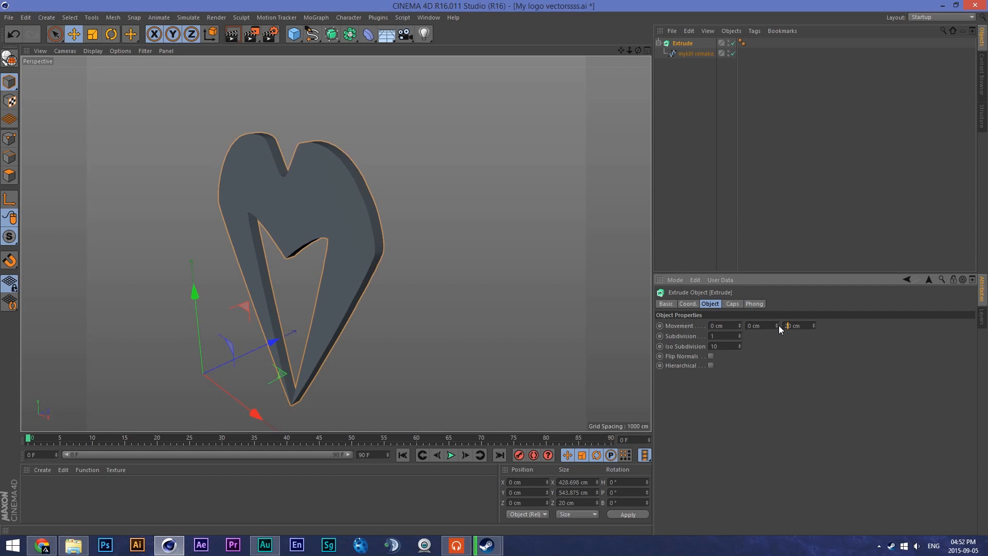
{"action": "left_click", "coordinate": [788, 326]}
{"action": "type", "text": "1"}
{"action": "left_click", "coordinate": [757, 326]}
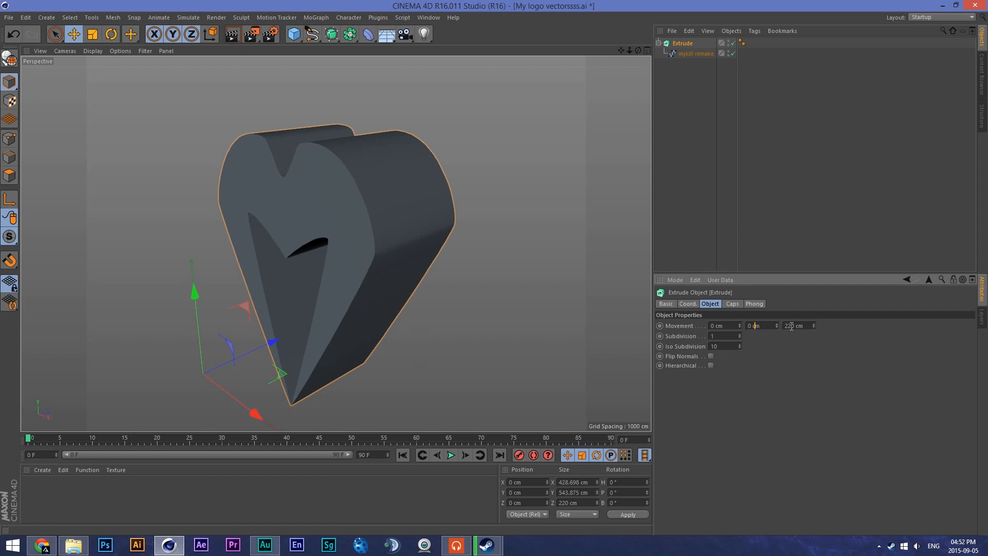
Set the render output size to 1920 x 1080 pixels and close the render settings.
{"action": "left_click", "coordinate": [272, 34]}
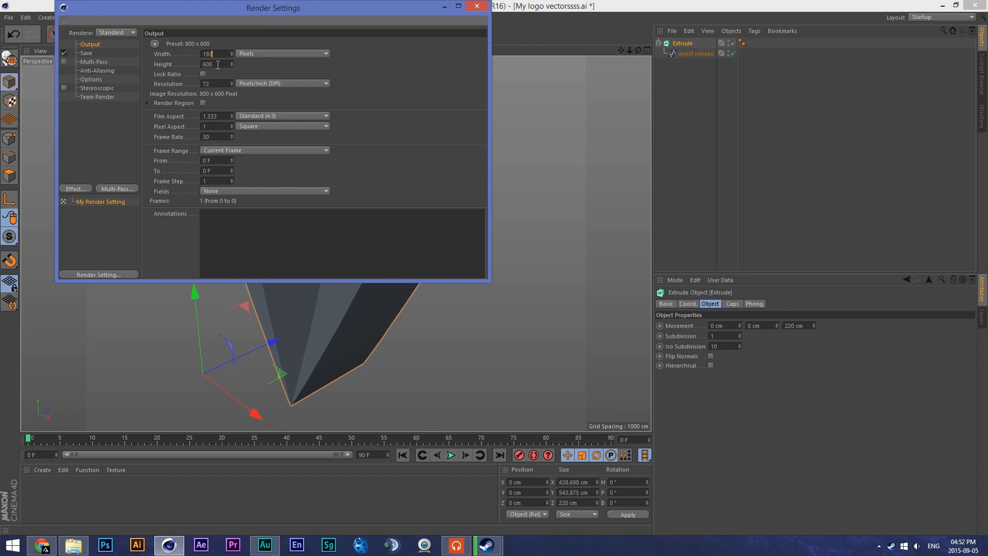
{"action": "double_click", "coordinate": [217, 64]}
{"action": "type", "text": "108"}
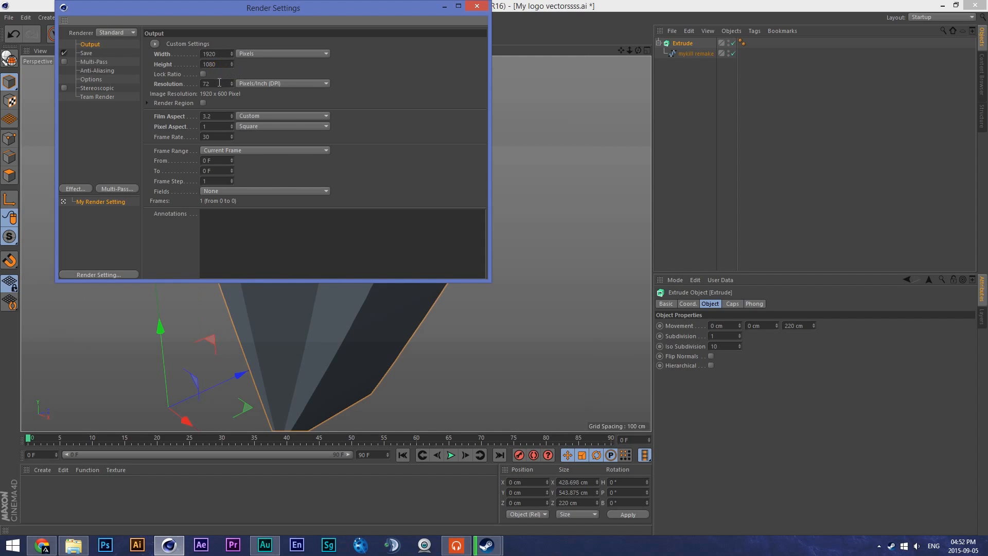
{"action": "key", "text": "Return"}
{"action": "left_click", "coordinate": [104, 53]}
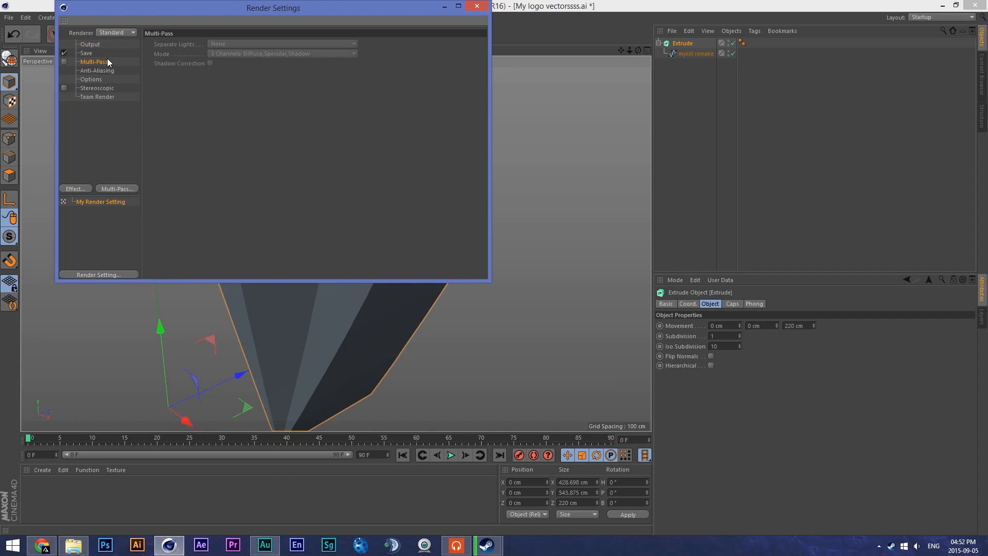
{"action": "left_click", "coordinate": [112, 45]}
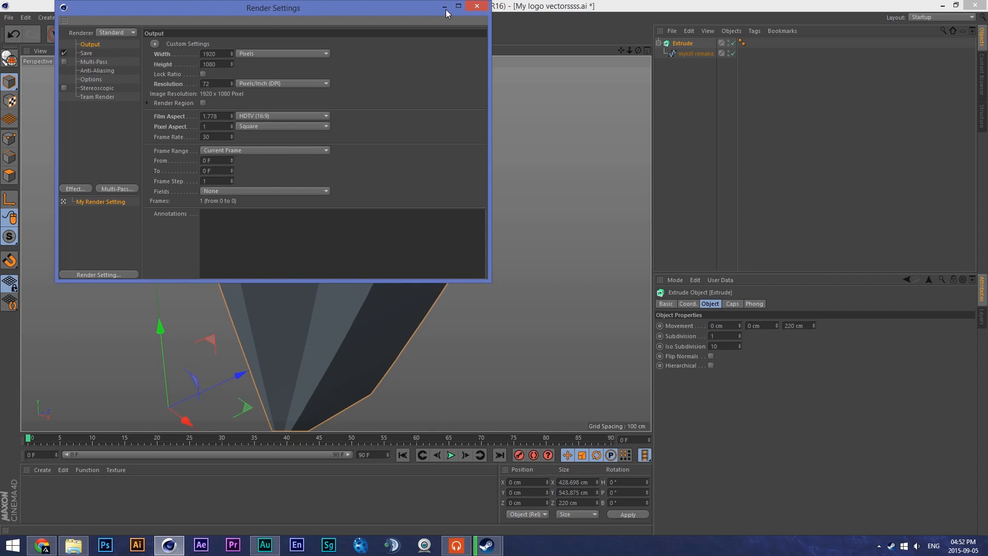
{"action": "left_click", "coordinate": [476, 6]}
Reduce the extrusion's Z movement to 150 cm and again to 120 cm.
{"action": "scroll", "coordinate": [466, 156], "scroll_direction": "down", "scroll_amount": 4}
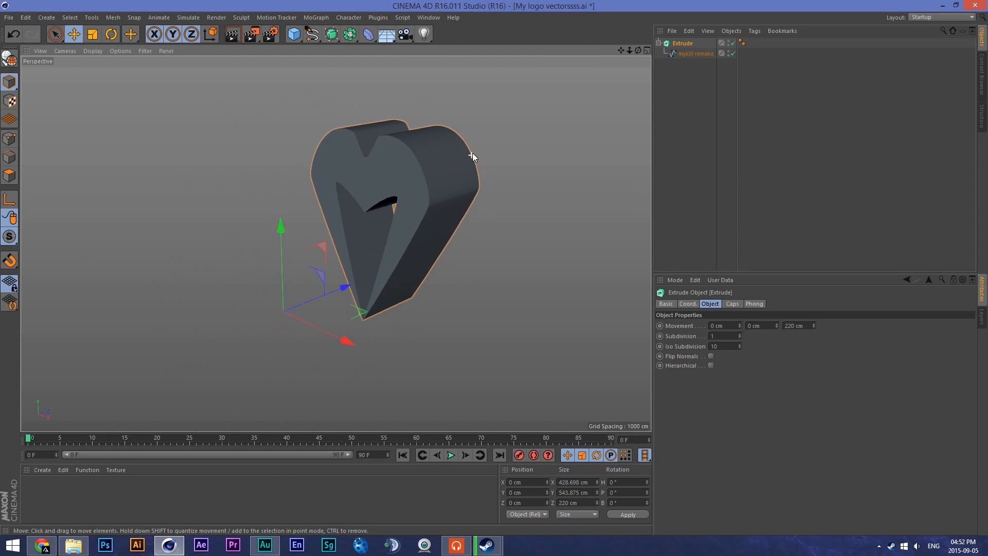
{"action": "scroll", "coordinate": [473, 153], "scroll_direction": "down", "scroll_amount": 2}
{"action": "left_click_drag", "start_coordinate": [620, 50], "coordinate": [588, 79]}
{"action": "scroll", "coordinate": [431, 161], "scroll_direction": "up", "scroll_amount": 3}
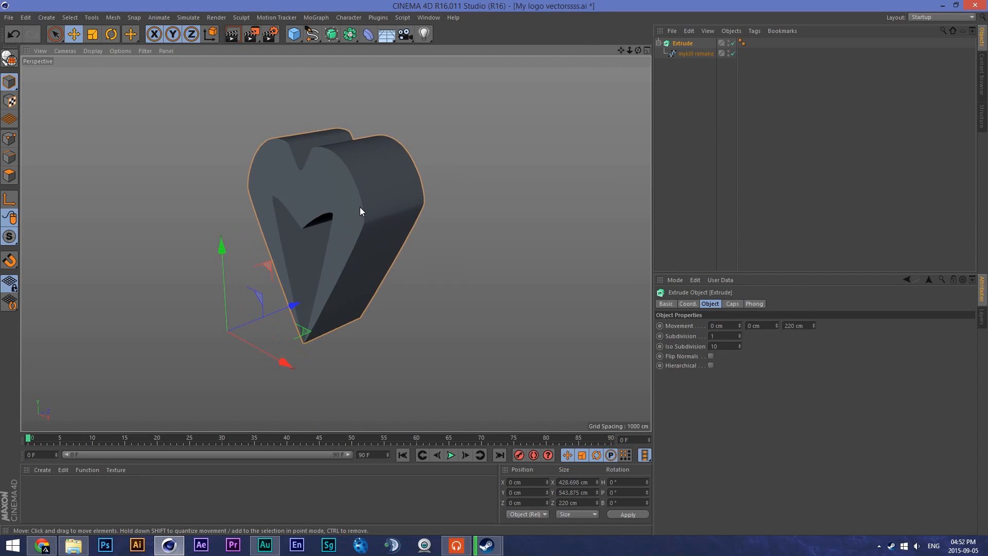
{"action": "left_click", "coordinate": [792, 325]}
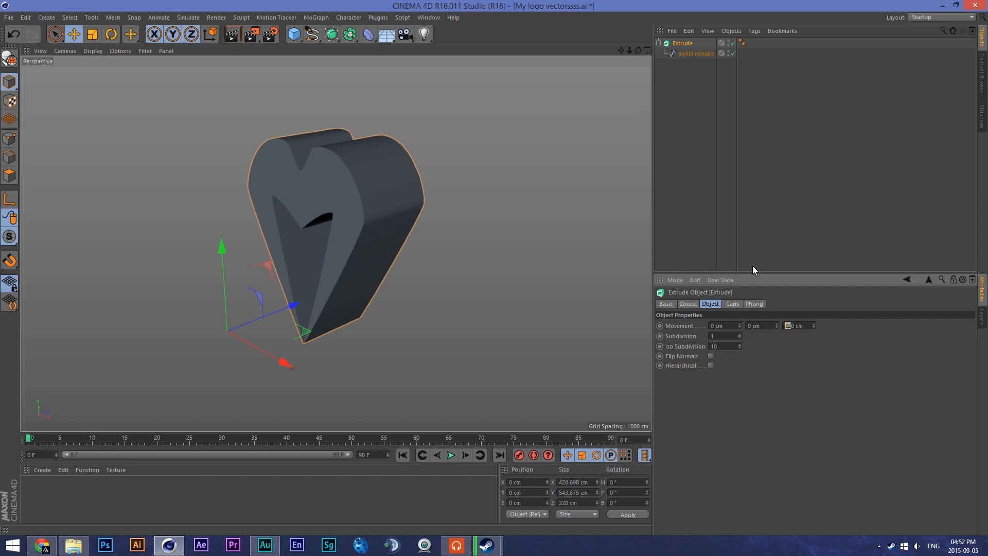
{"action": "left_click", "coordinate": [765, 326]}
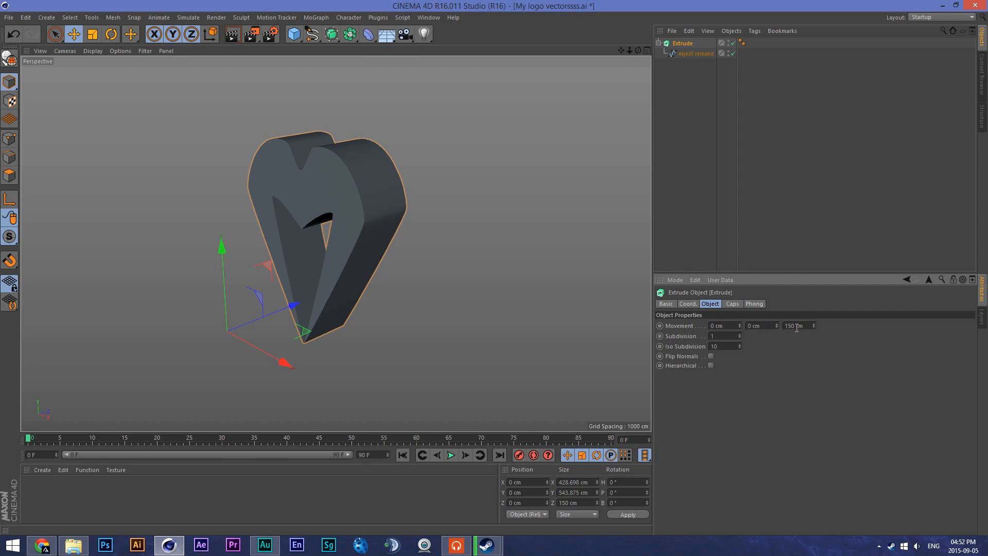
{"action": "key", "text": "Delete"}
{"action": "type", "text": "2"}
{"action": "left_click", "coordinate": [760, 326]}
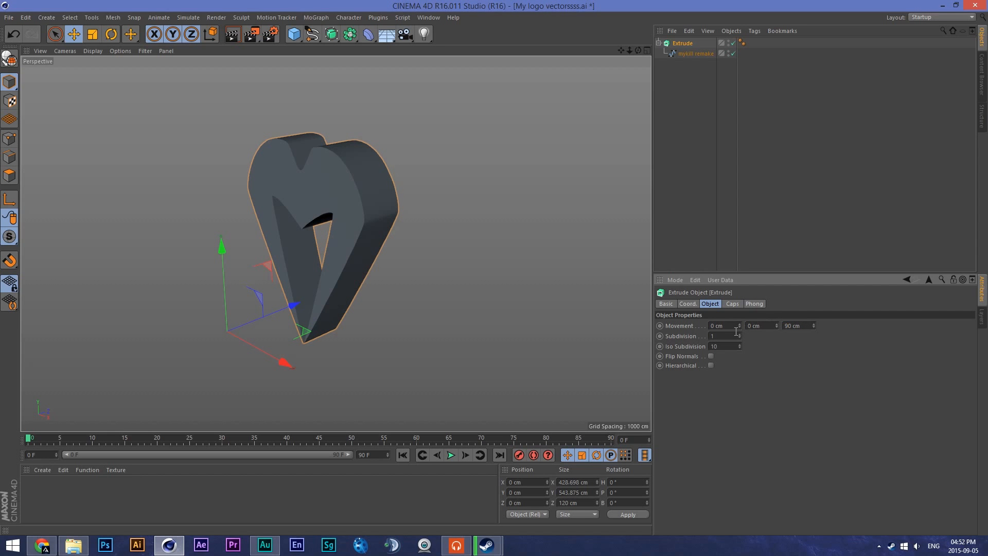
Set the extrusion's movement to 70 cm in Z and 1 cm in X.
{"action": "left_click", "coordinate": [759, 328]}
{"action": "left_click", "coordinate": [784, 326]}
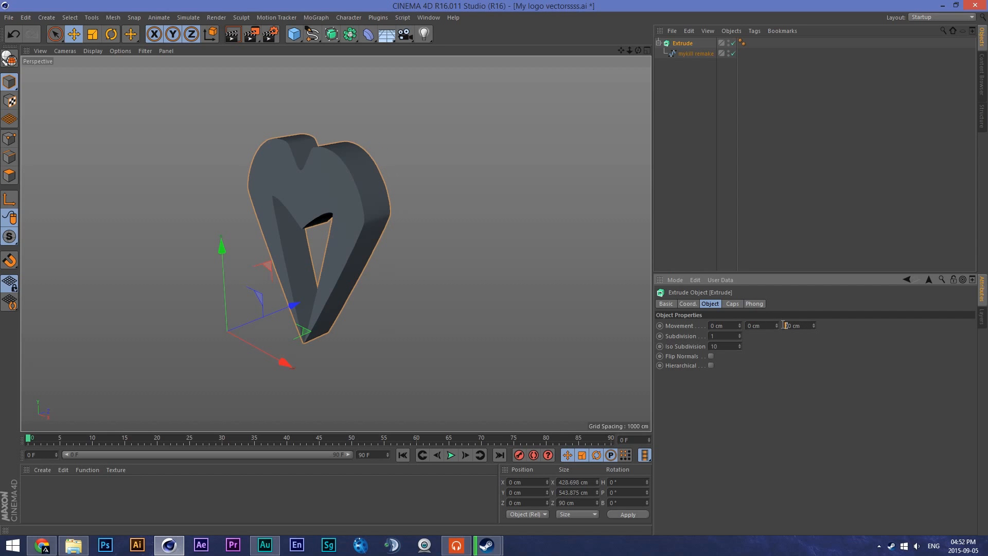
{"action": "type", "text": "8"}
{"action": "left_click", "coordinate": [741, 324]}
{"action": "left_click", "coordinate": [760, 326]}
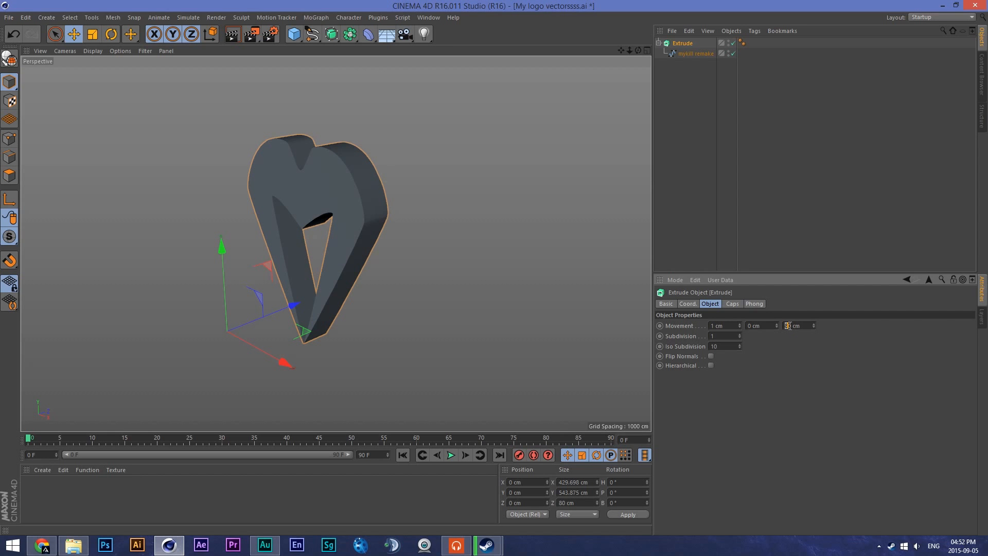
{"action": "left_click", "coordinate": [769, 328]}
{"action": "scroll", "coordinate": [478, 225], "scroll_direction": "up", "scroll_amount": 2}
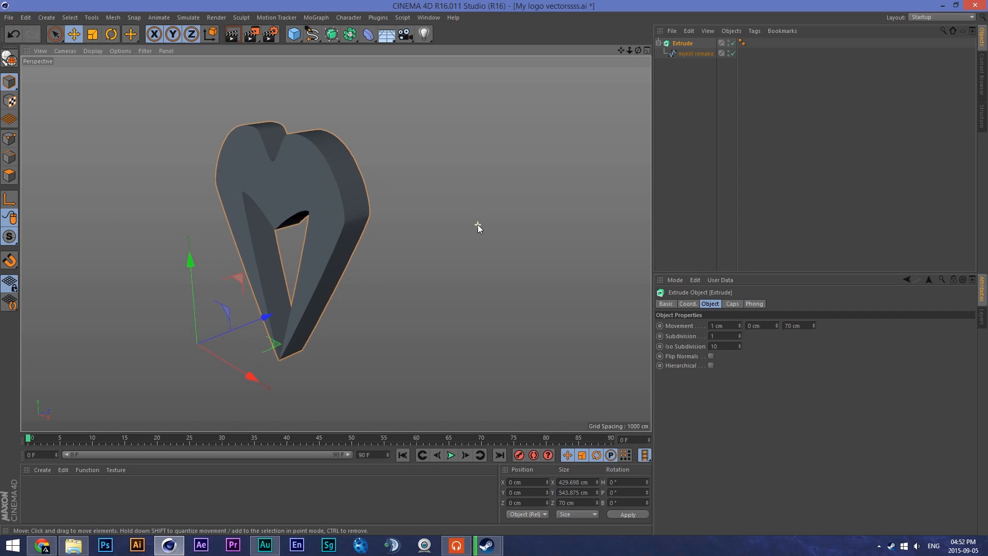
Give the extrusion a Fillet Cap at both start and end, with an end radius of 4 cm.
{"action": "left_click", "coordinate": [689, 55]}
{"action": "left_click", "coordinate": [691, 43]}
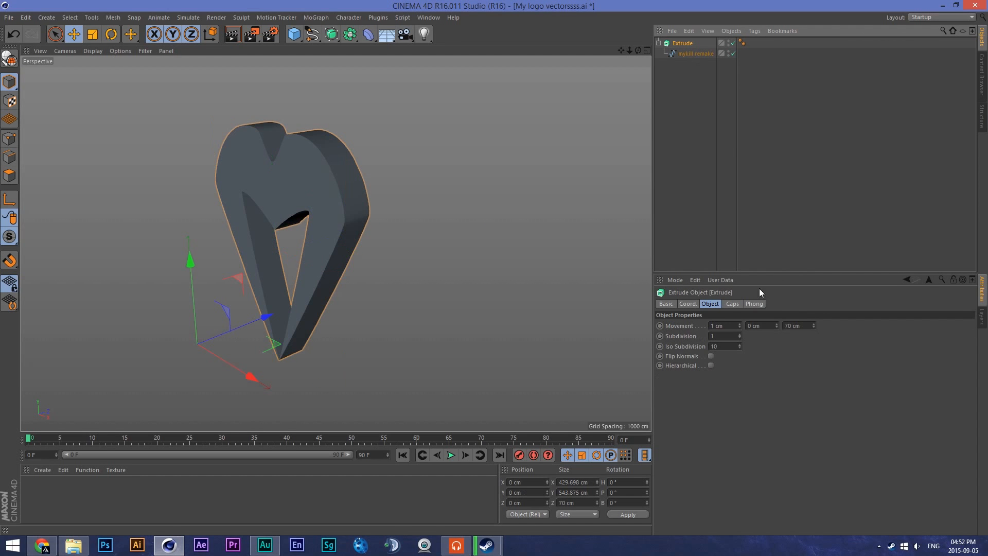
{"action": "left_click", "coordinate": [732, 304]}
{"action": "left_click", "coordinate": [759, 325]}
{"action": "left_click", "coordinate": [767, 366]}
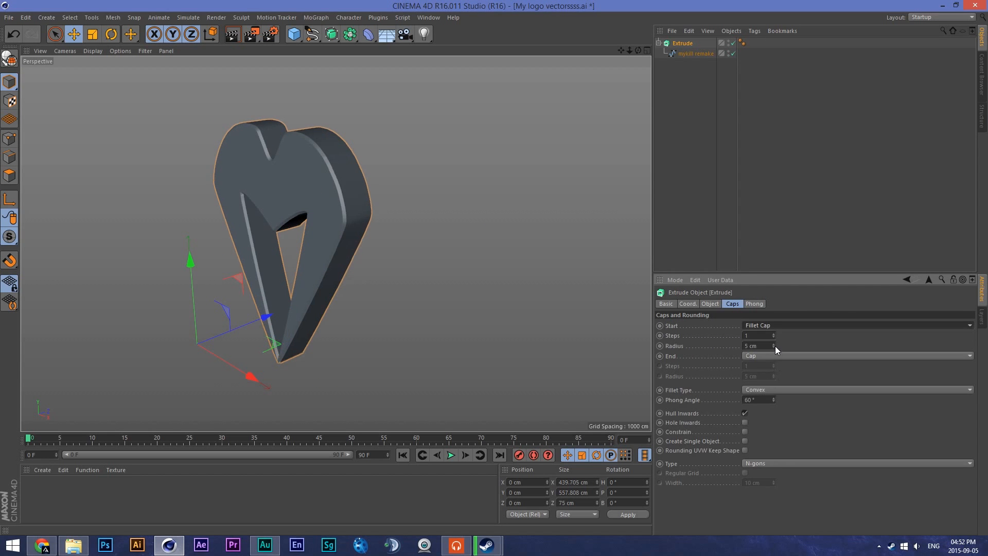
{"action": "left_click", "coordinate": [775, 355]}
{"action": "left_click", "coordinate": [775, 396]}
{"action": "scroll", "coordinate": [358, 204], "scroll_direction": "up", "scroll_amount": 1}
{"action": "scroll", "coordinate": [358, 204], "scroll_direction": "up", "scroll_amount": 2}
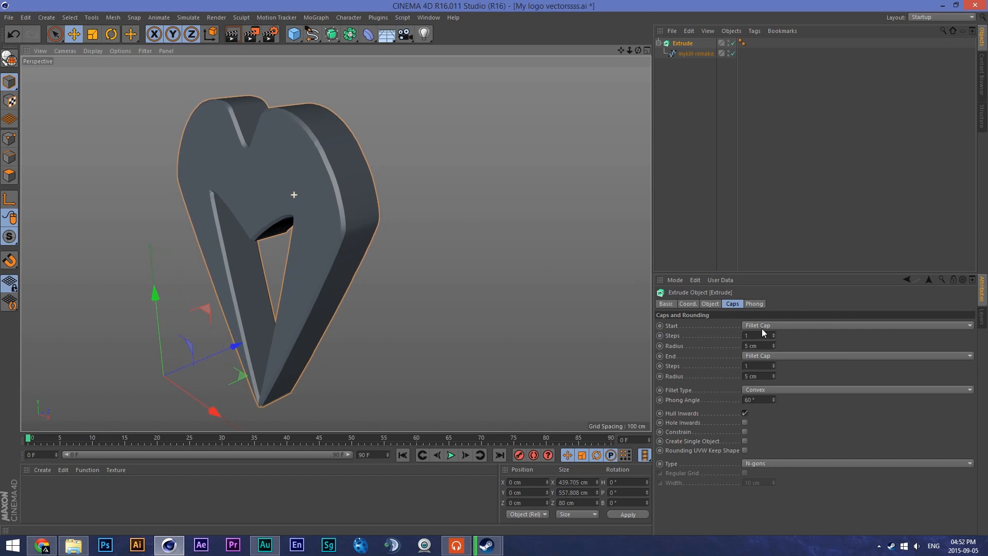
{"action": "left_click", "coordinate": [752, 346]}
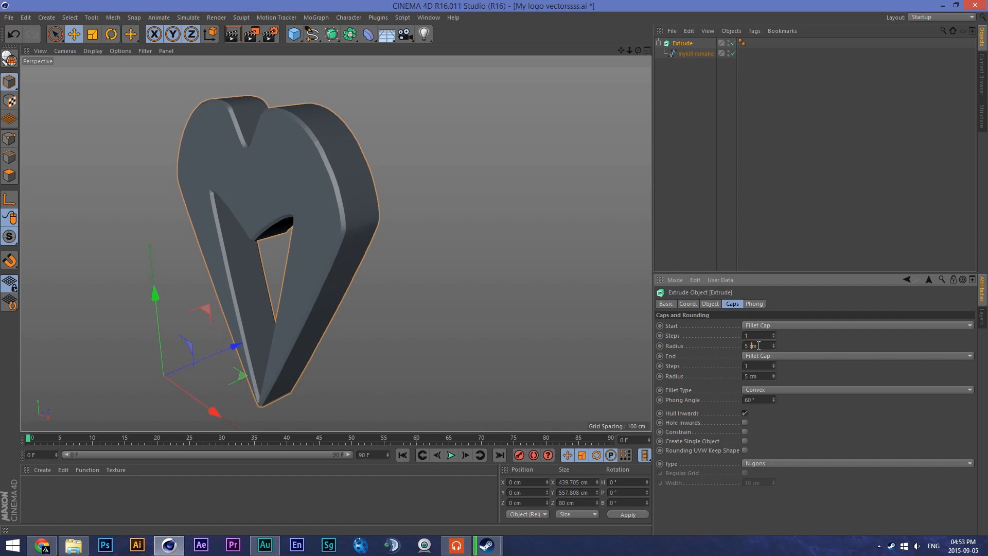
{"action": "scroll", "coordinate": [759, 376], "scroll_direction": "down", "scroll_amount": 1}
Collapse the Extrude object's hierarchy and duplicate it together with its spline.
{"action": "left_click", "coordinate": [705, 55]}
{"action": "left_click", "coordinate": [694, 43]}
{"action": "left_click", "coordinate": [697, 54]}
{"action": "left_click", "coordinate": [703, 53], "text": "ctrl"}
{"action": "left_click", "coordinate": [702, 54]}
{"action": "left_click", "coordinate": [702, 54], "text": "ctrl"}
{"action": "left_click", "coordinate": [698, 54]}
{"action": "left_click", "coordinate": [694, 53], "text": "ctrl"}
{"action": "left_click", "coordinate": [683, 44]}
{"action": "left_click", "coordinate": [659, 43]}
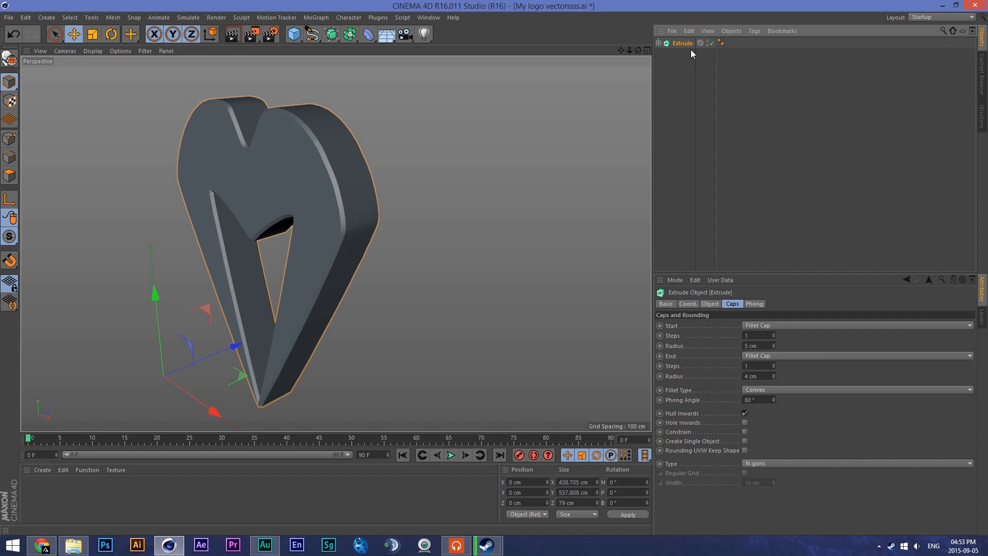
{"action": "left_click_drag", "start_coordinate": [685, 93], "coordinate": [687, 93]}
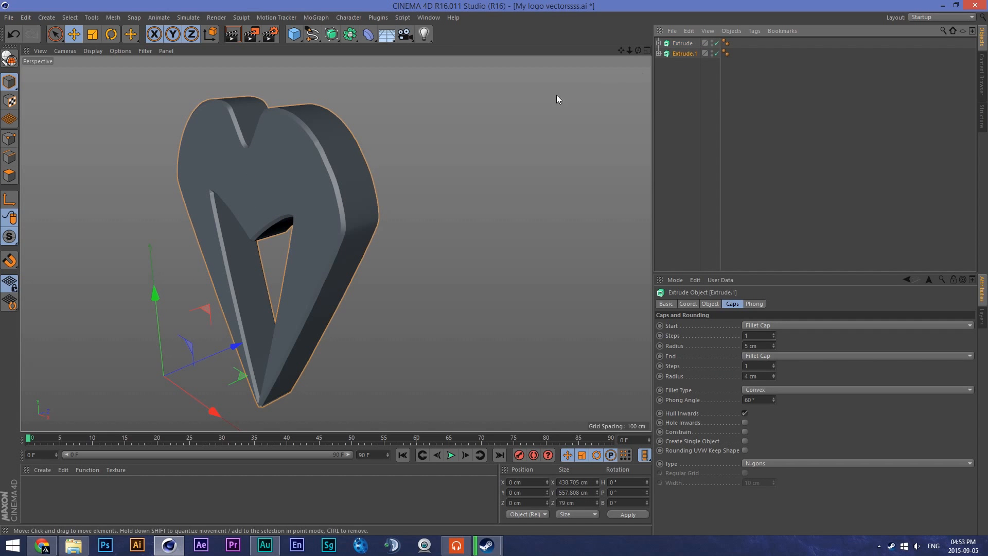
Set both the start and end fillet radius of the duplicated extrusion to 15 cm.
{"action": "left_click", "coordinate": [760, 345]}
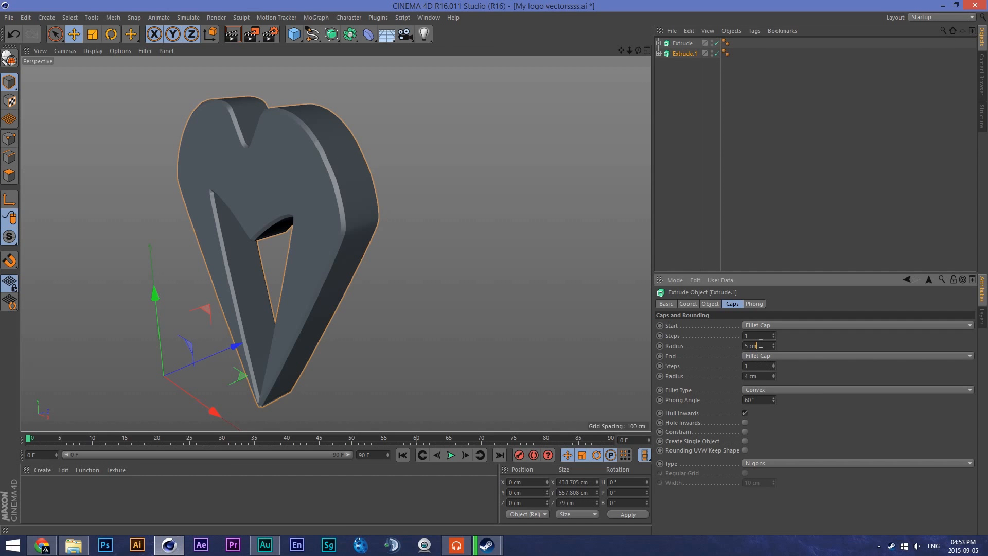
{"action": "left_click", "coordinate": [682, 42]}
{"action": "left_click", "coordinate": [686, 54]}
{"action": "left_click", "coordinate": [759, 345]}
{"action": "scroll", "coordinate": [761, 344], "scroll_direction": "up", "scroll_amount": 7}
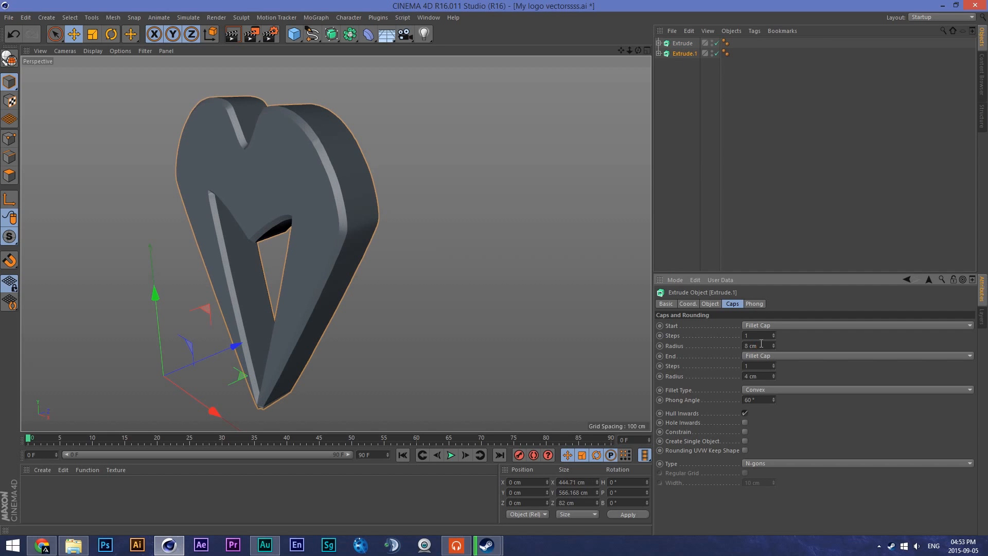
{"action": "scroll", "coordinate": [761, 344], "scroll_direction": "up", "scroll_amount": 3}
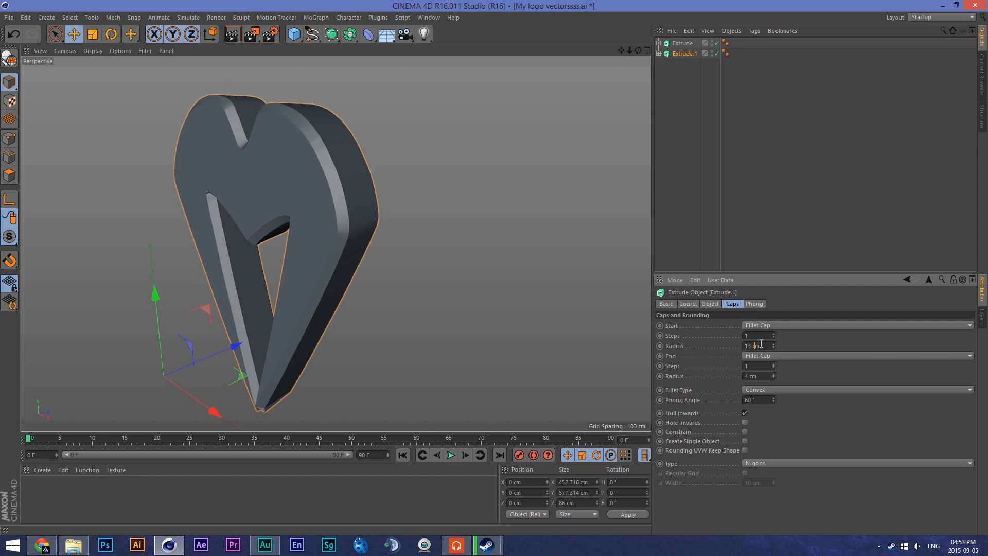
{"action": "scroll", "coordinate": [763, 376], "scroll_direction": "up", "scroll_amount": 11}
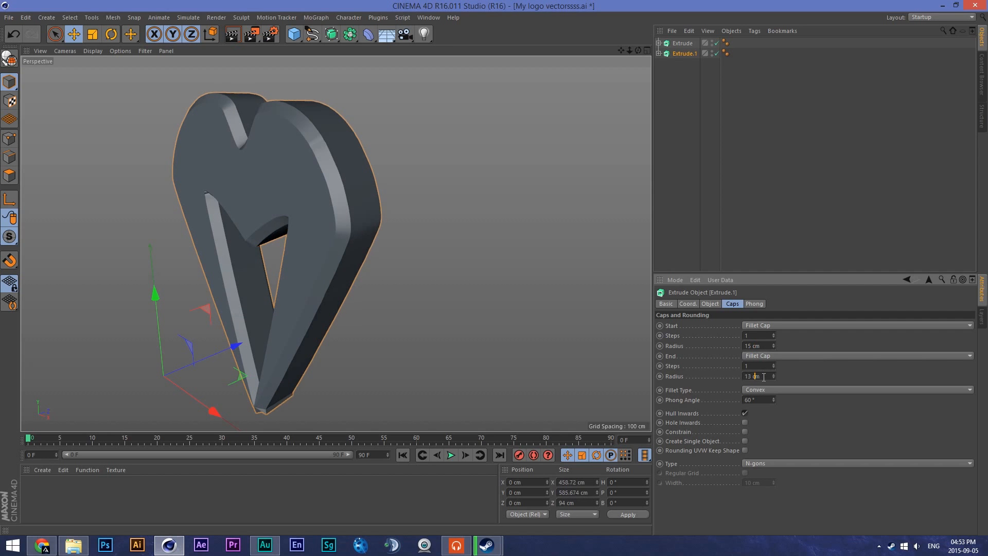
Set the duplicate's Z extrusion depth to 30 cm and move it about 20.5 cm along the Z axis.
{"action": "left_click", "coordinate": [710, 303]}
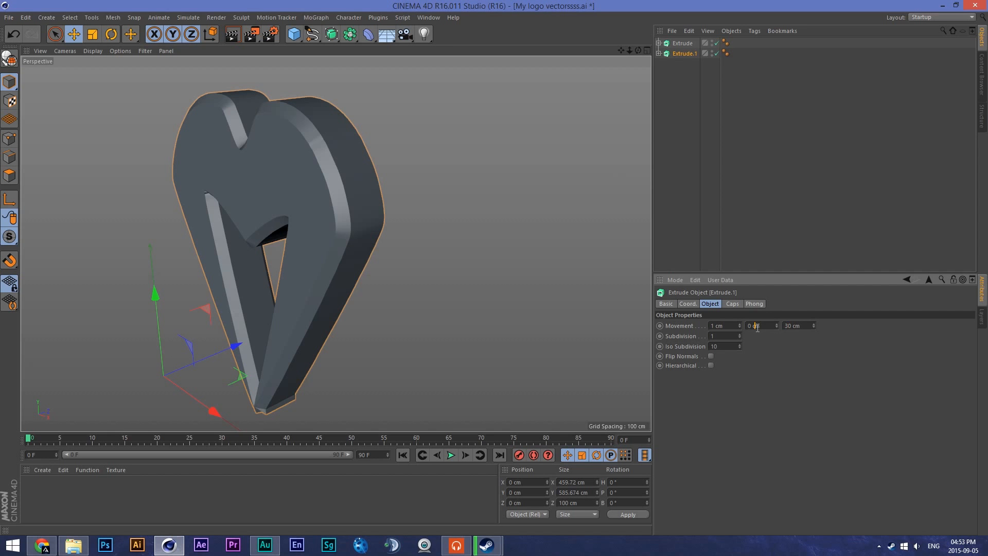
{"action": "left_click", "coordinate": [295, 156]}
{"action": "left_click_drag", "start_coordinate": [236, 345], "coordinate": [243, 343]}
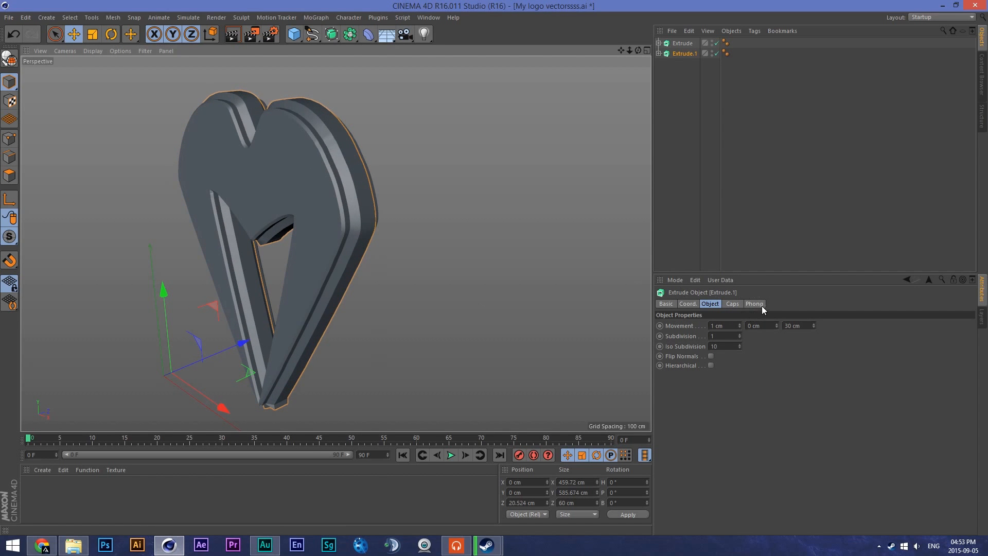
Reduce the duplicated extrusion's fillet cap radius to 10 cm at the start and 9 cm at the end.
{"action": "left_click", "coordinate": [732, 304]}
{"action": "scroll", "coordinate": [758, 344], "scroll_direction": "down", "scroll_amount": 5}
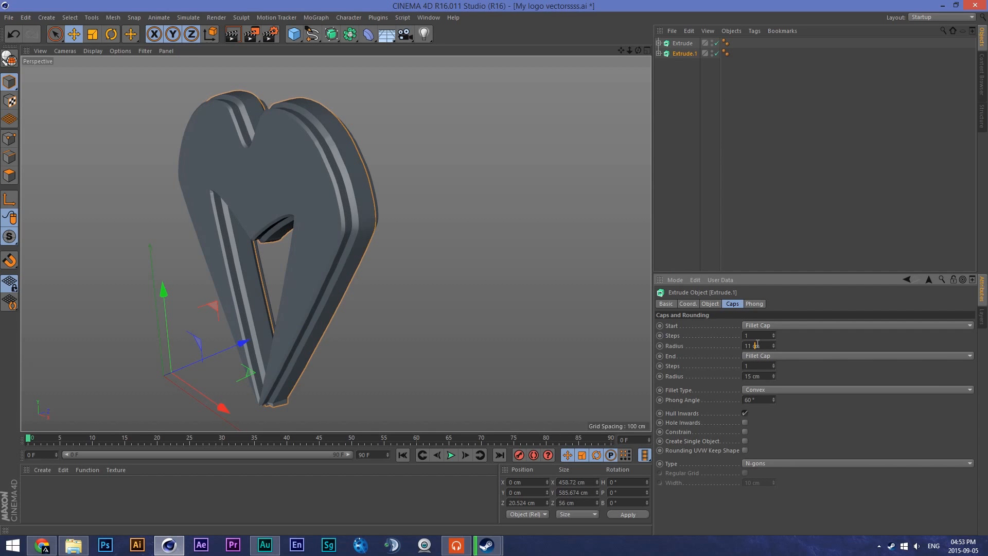
{"action": "scroll", "coordinate": [760, 380], "scroll_direction": "down", "scroll_amount": 6}
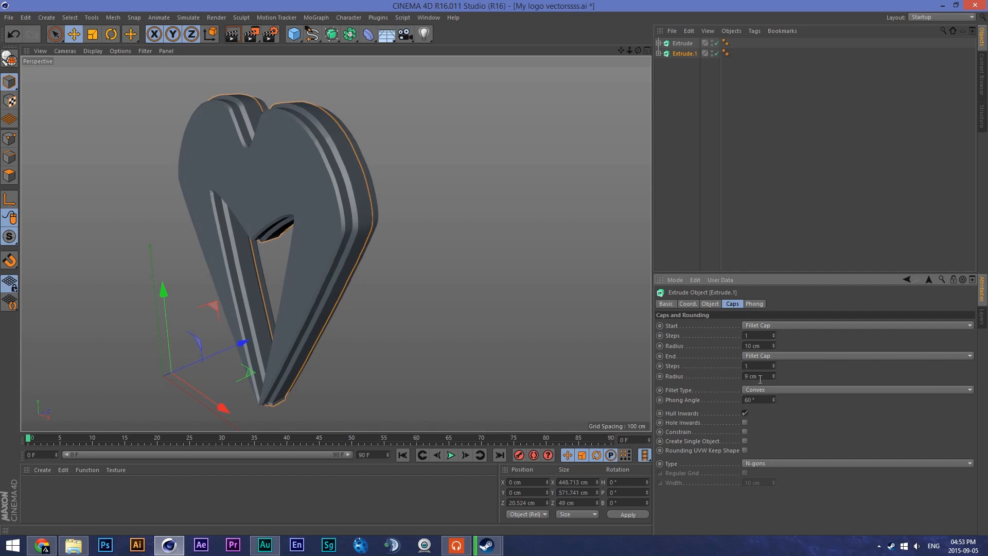
Compare the two extrusions from the side and move the duplicate to about 21.2 cm along the Z axis.
{"action": "left_click_drag", "start_coordinate": [637, 49], "coordinate": [480, 303]}
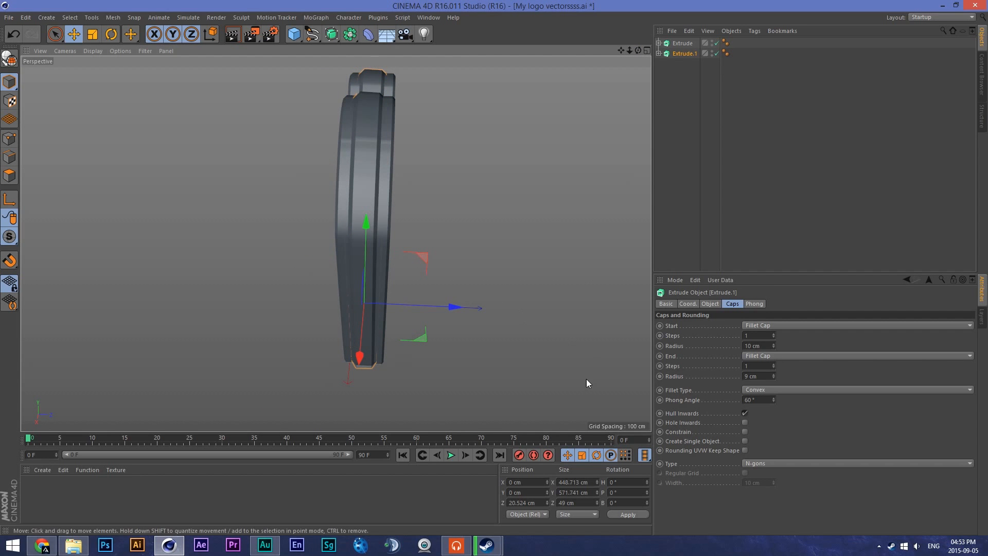
{"action": "left_click", "coordinate": [678, 44]}
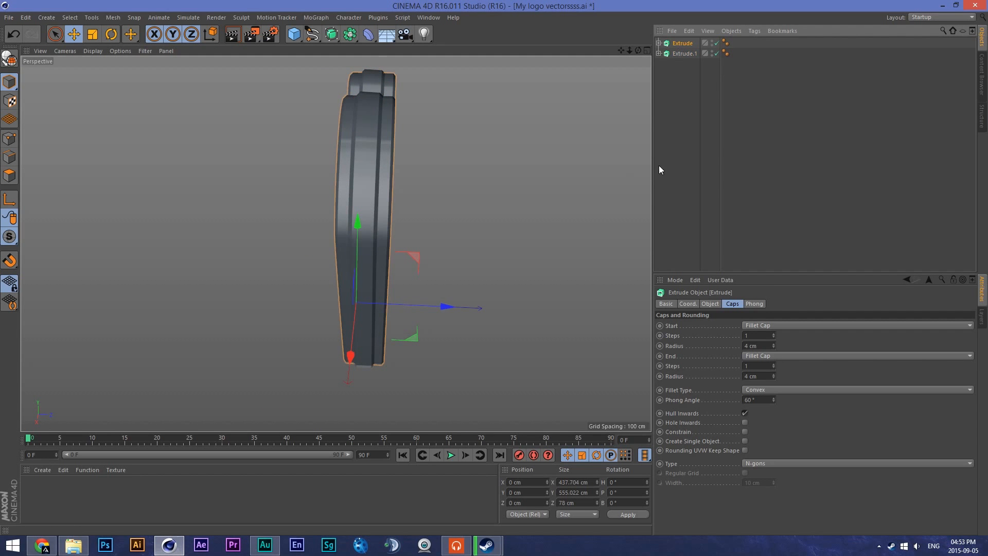
{"action": "left_click", "coordinate": [509, 482]}
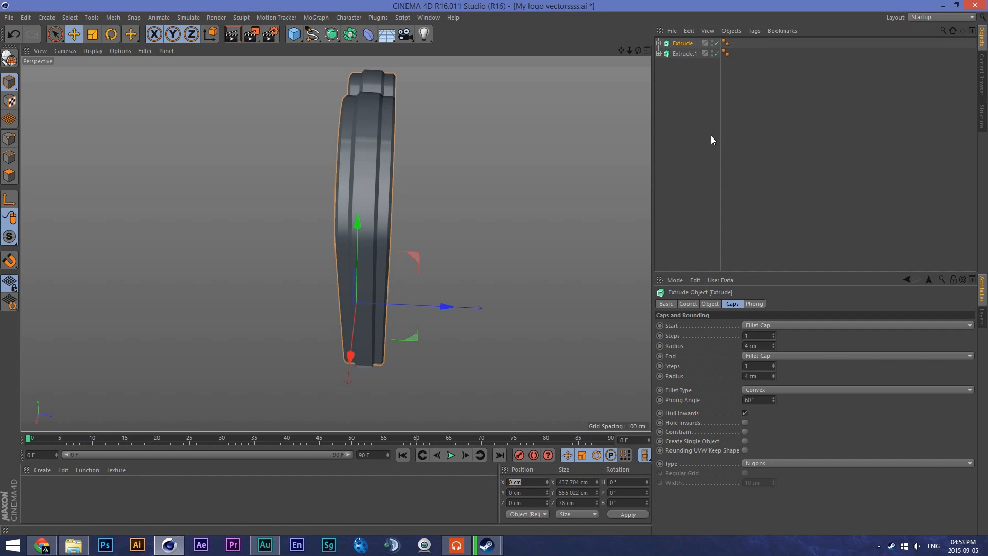
{"action": "left_click", "coordinate": [684, 54]}
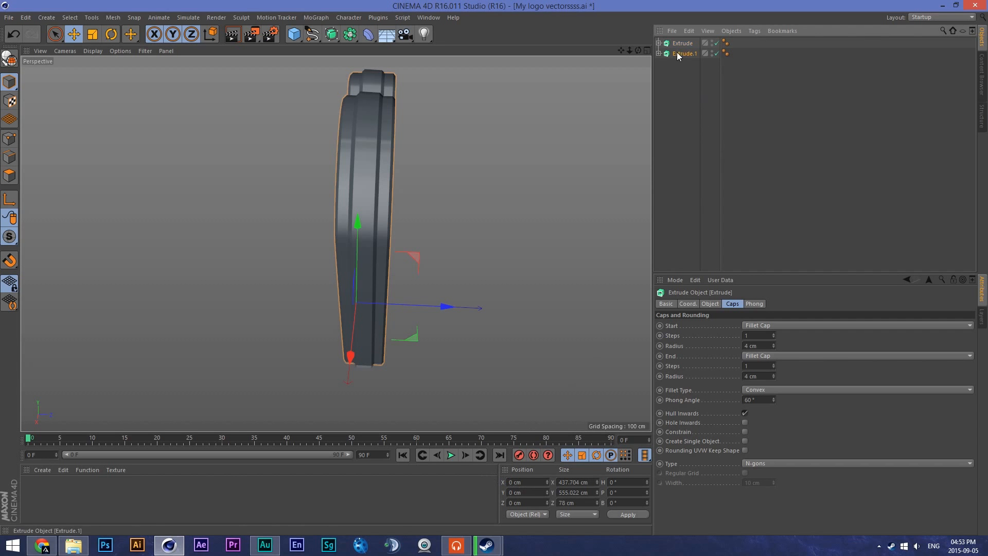
{"action": "left_click", "coordinate": [465, 236]}
{"action": "left_click", "coordinate": [363, 188]}
{"action": "double_click", "coordinate": [535, 503]}
{"action": "type", "text": "0.524"}
{"action": "left_click", "coordinate": [627, 518]}
{"action": "left_click_drag", "start_coordinate": [442, 307], "coordinate": [446, 310]}
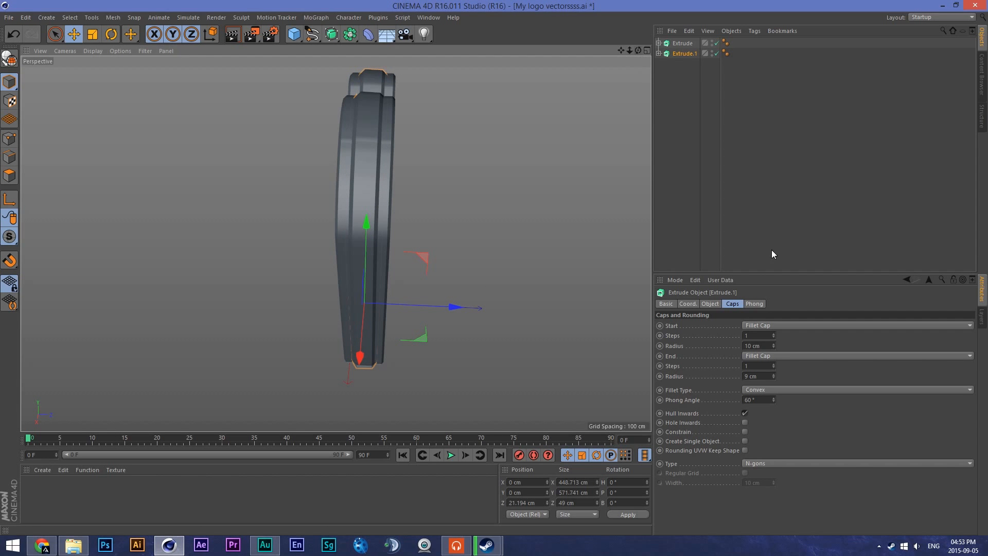
Try Z extrusion depths of 40 cm and 50 cm on the duplicate, shifting it to about 9.3 cm along the Z axis.
{"action": "left_click", "coordinate": [711, 303]}
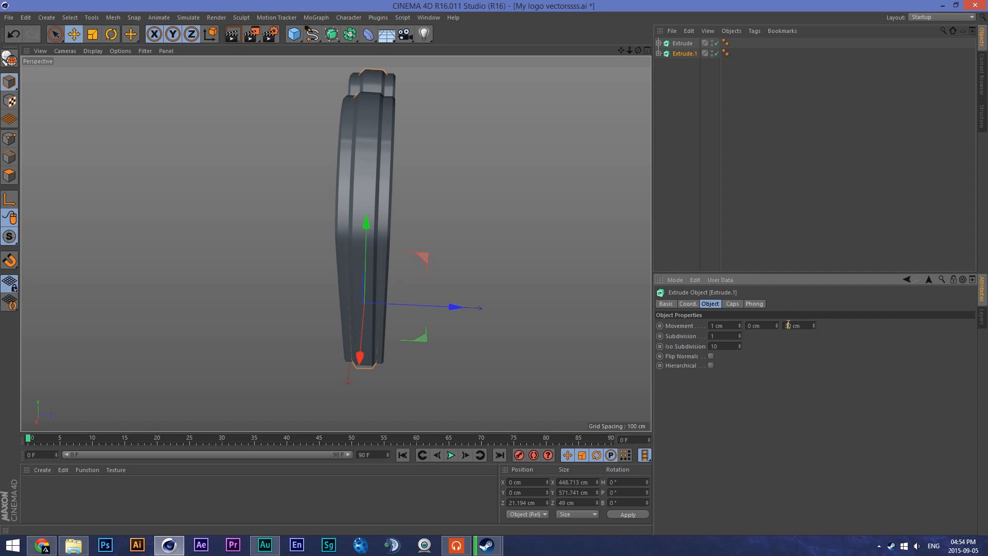
{"action": "key", "text": "Return"}
{"action": "left_click_drag", "start_coordinate": [452, 307], "coordinate": [515, 295]}
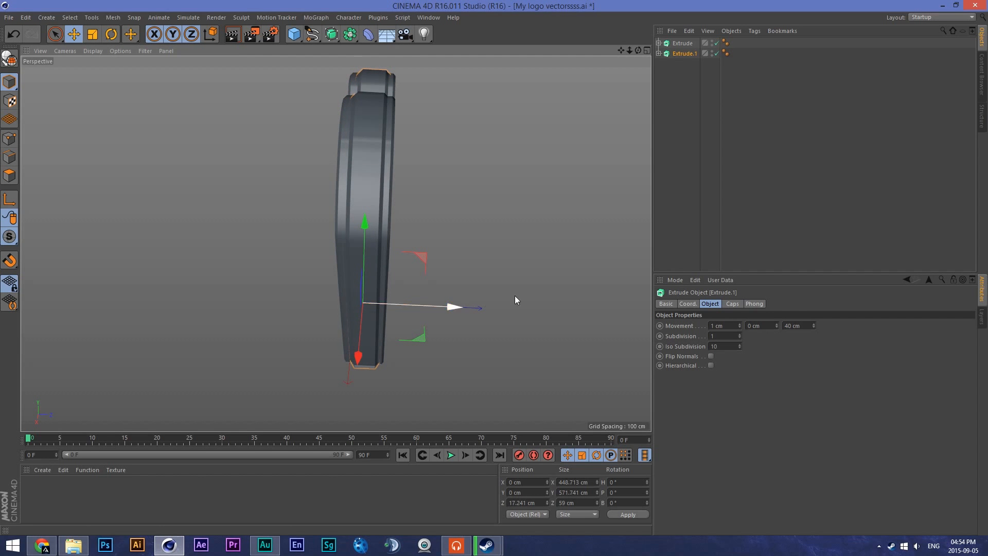
{"action": "left_click", "coordinate": [787, 326]}
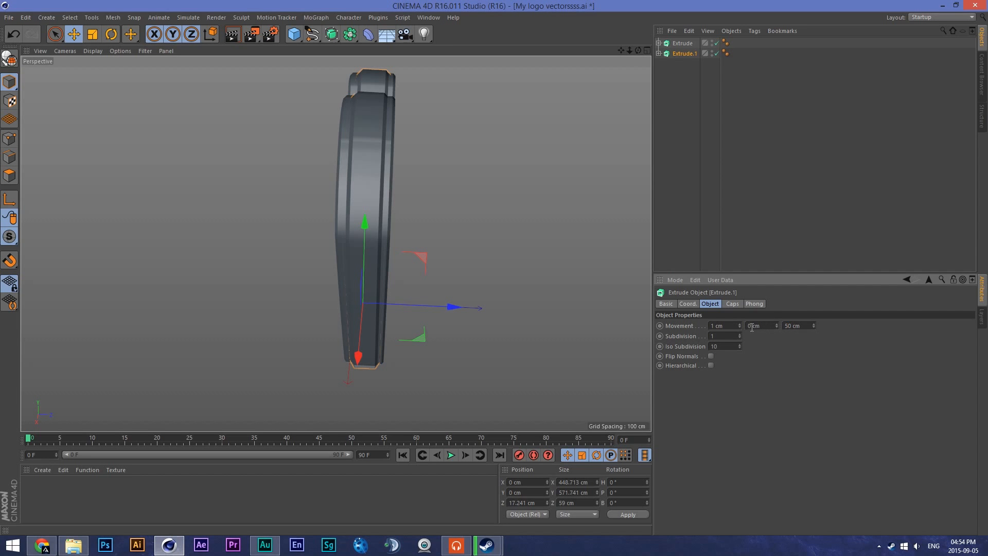
{"action": "key", "text": "Return"}
{"action": "left_click_drag", "start_coordinate": [454, 308], "coordinate": [452, 307]}
Set the duplicate's Z extrusion depth to 45 cm and shift it along the Z axis to centre it on the original.
{"action": "left_click", "coordinate": [792, 326]}
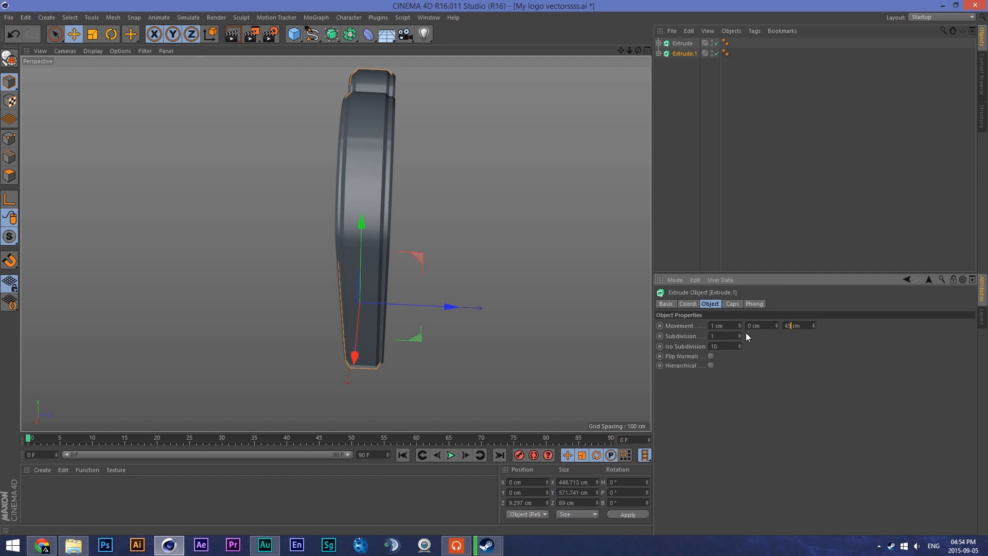
{"action": "type", "text": "45"}
{"action": "key", "text": "Return"}
{"action": "left_click_drag", "start_coordinate": [452, 309], "coordinate": [450, 311]}
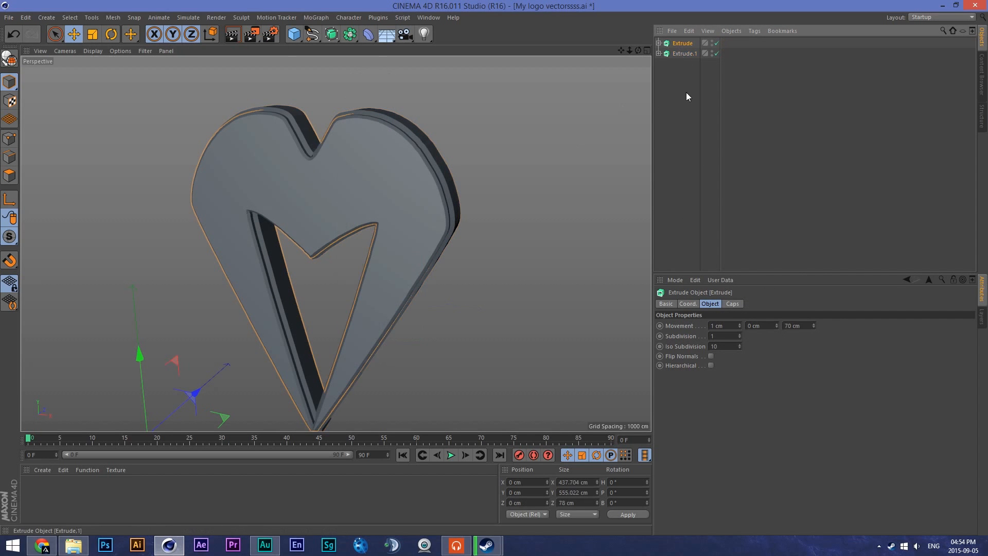
Group both Extrude objects under a null and rename the null Mykill Logo.
{"action": "left_click", "coordinate": [685, 54], "text": "shift"}
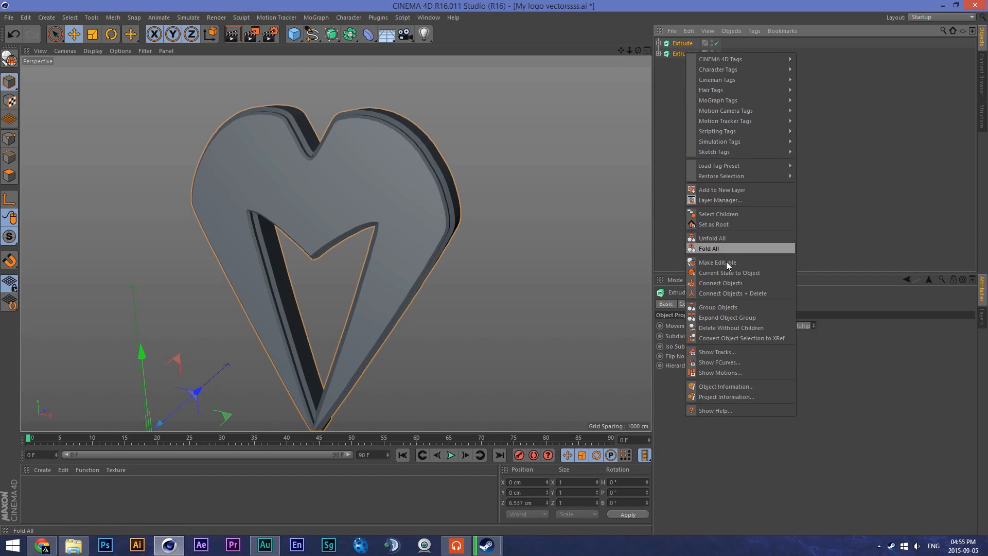
{"action": "left_click", "coordinate": [725, 305]}
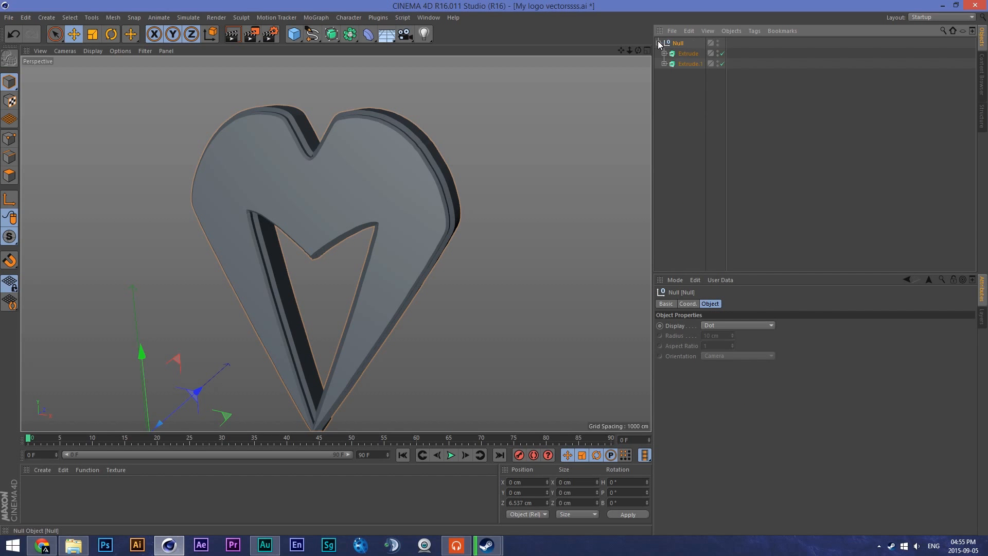
{"action": "double_click", "coordinate": [677, 42]}
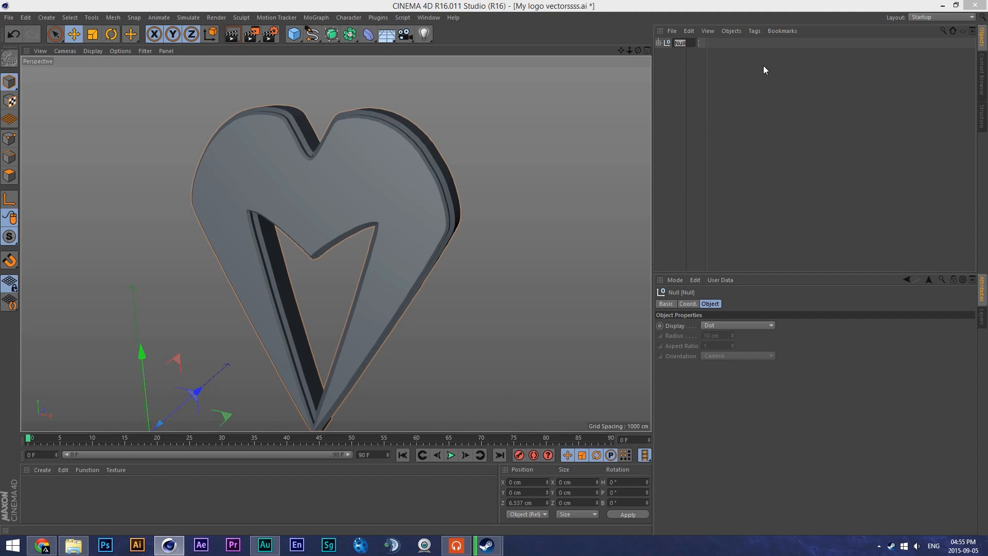
{"action": "type", "text": "Mu"}
{"action": "type", "text": "kill Loo"}
{"action": "type", "text": "o"}
{"action": "key", "text": "Return"}
Save the project to the Desktop as My logo vectorssss.c4d.
{"action": "left_click_drag", "start_coordinate": [436, 153], "coordinate": [425, 143]}
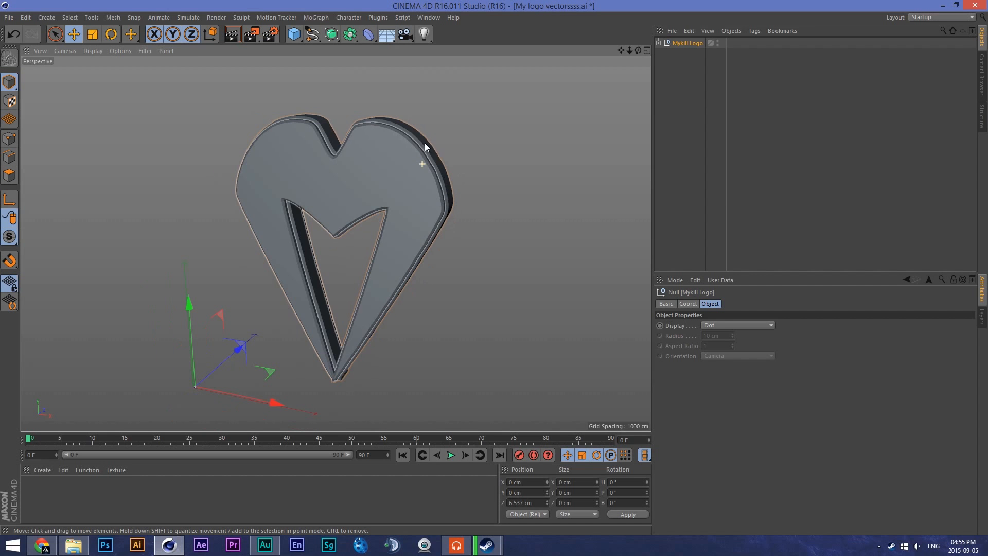
{"action": "left_click", "coordinate": [8, 17]}
{"action": "left_click", "coordinate": [32, 114]}
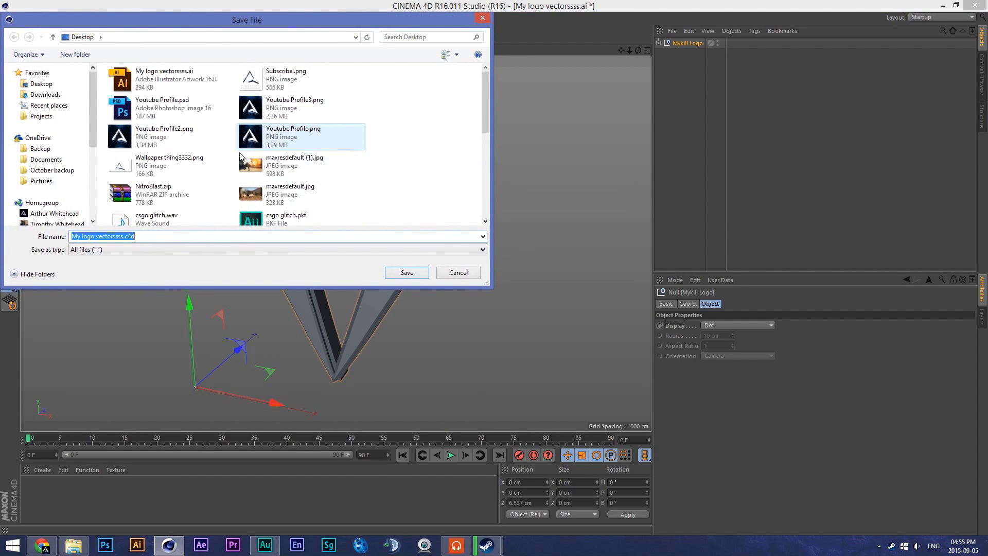
{"action": "left_click", "coordinate": [407, 273]}
Create a new material and set its color to pure white (255, 255, 255).
{"action": "left_click_drag", "start_coordinate": [621, 49], "coordinate": [587, 49]}
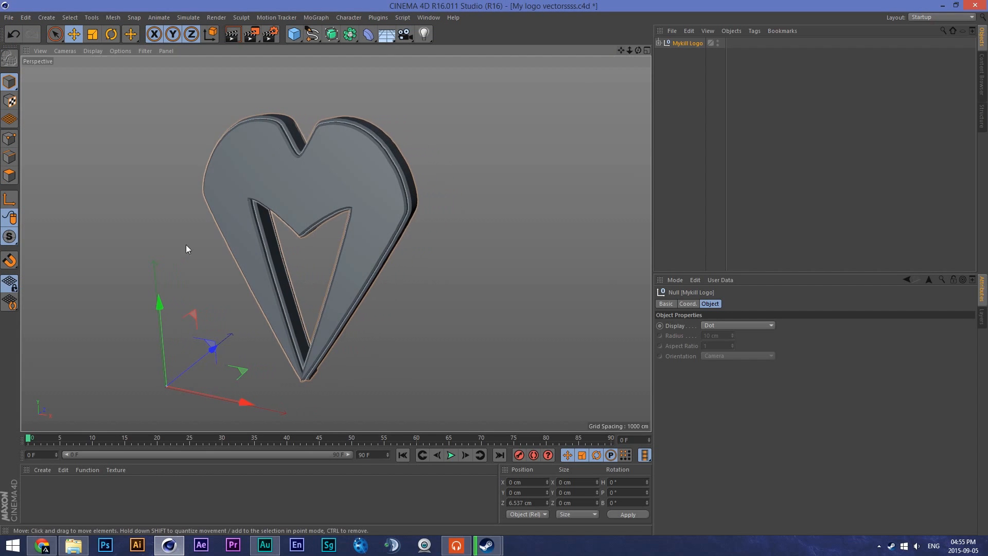
{"action": "double_click", "coordinate": [69, 508]}
{"action": "double_click", "coordinate": [33, 492]}
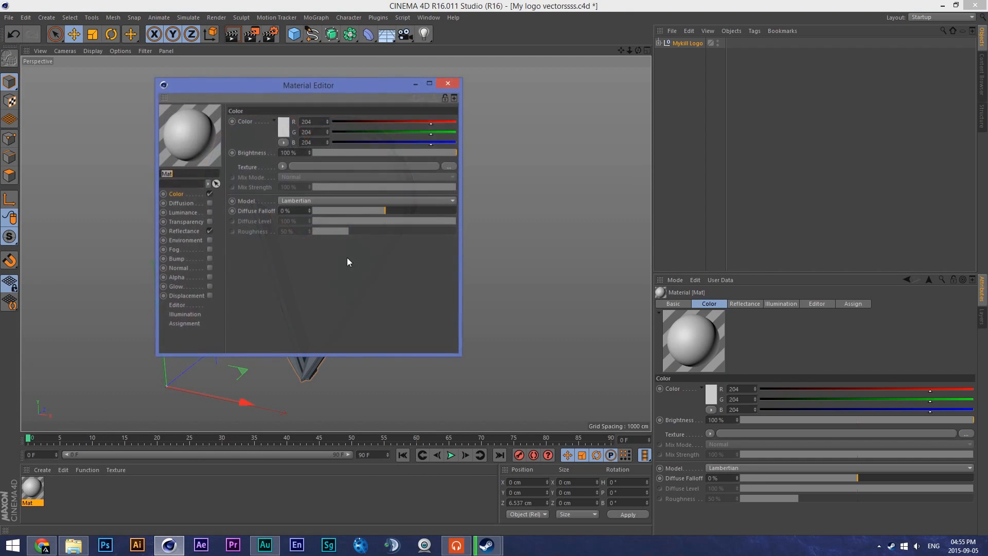
{"action": "left_click", "coordinate": [279, 125]}
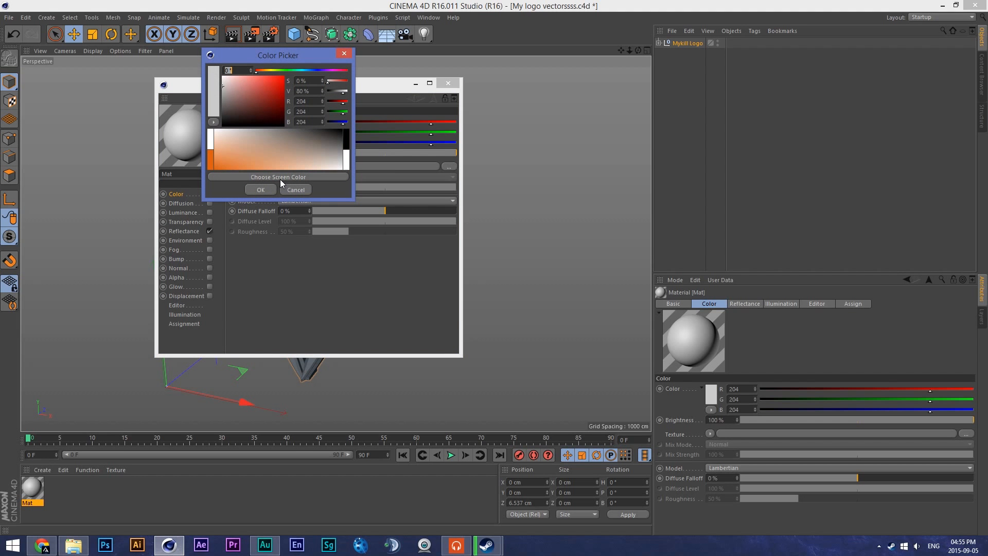
{"action": "left_click", "coordinate": [223, 76]}
{"action": "left_click", "coordinate": [261, 189]}
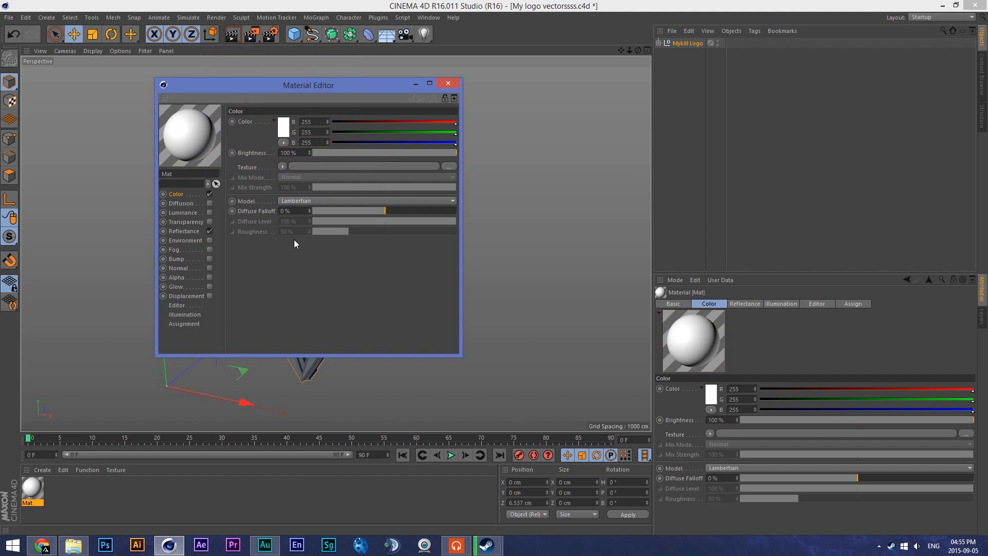
Add a Reflection (Legacy) layer to the white material's reflectance and lower its layer color brightness.
{"action": "left_click", "coordinate": [187, 230]}
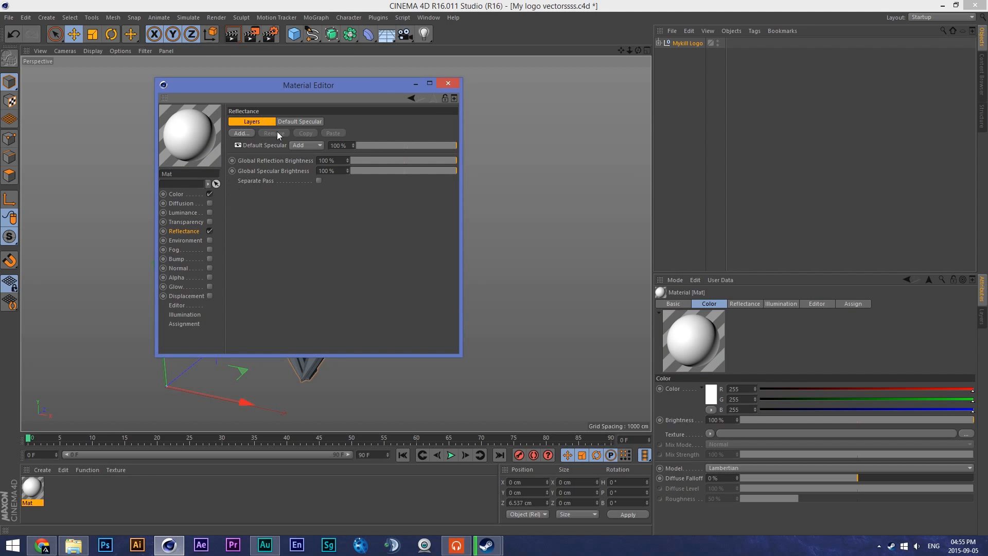
{"action": "left_click", "coordinate": [233, 134]}
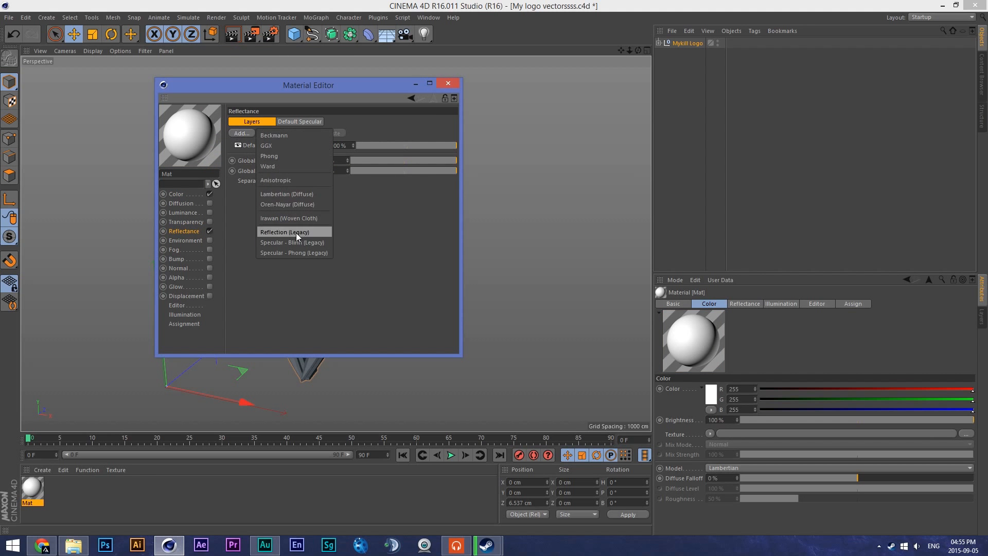
{"action": "left_click", "coordinate": [237, 132]}
{"action": "left_click", "coordinate": [237, 132]}
{"action": "left_click", "coordinate": [279, 232]}
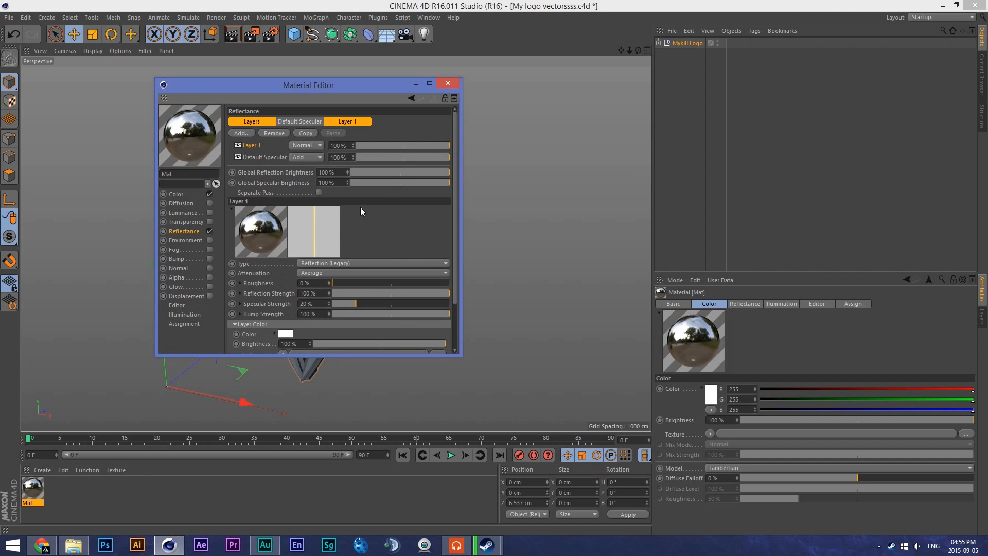
{"action": "scroll", "coordinate": [450, 275], "scroll_direction": "down", "scroll_amount": 3}
{"action": "scroll", "coordinate": [448, 277], "scroll_direction": "up", "scroll_amount": 2}
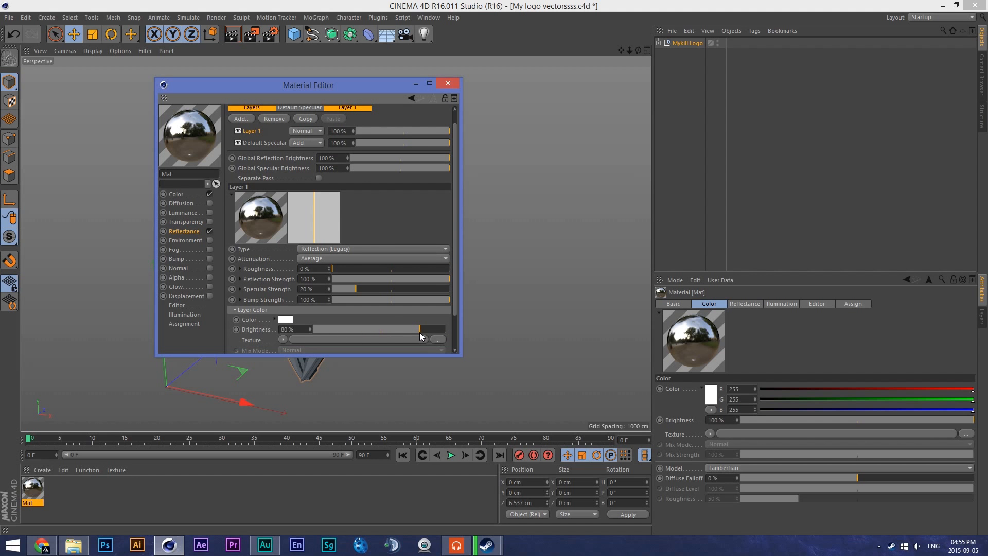
{"action": "left_click", "coordinate": [447, 83]}
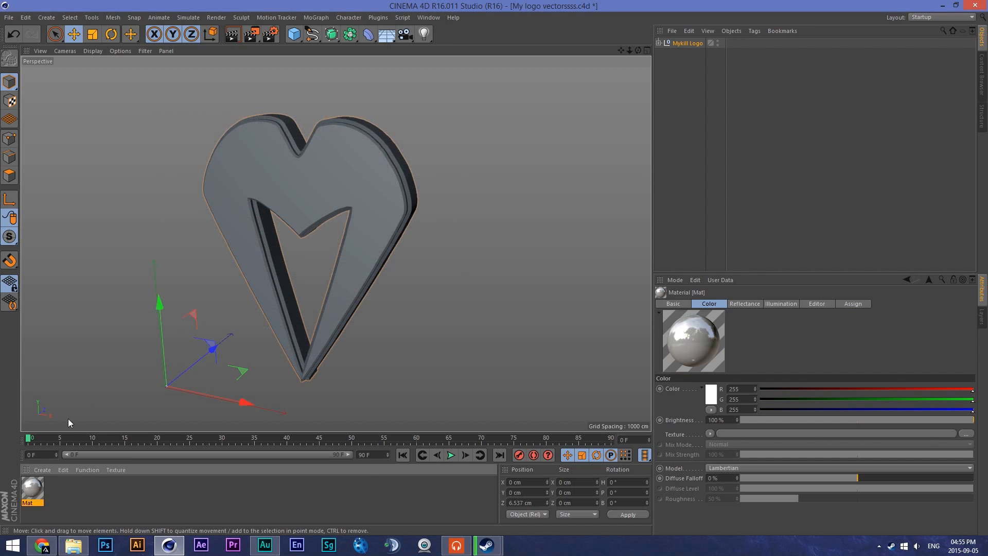
Load a white logo material and a blue outline material from the user's material presets.
{"action": "left_click", "coordinate": [43, 469]}
{"action": "mouse_move", "coordinate": [72, 394]}
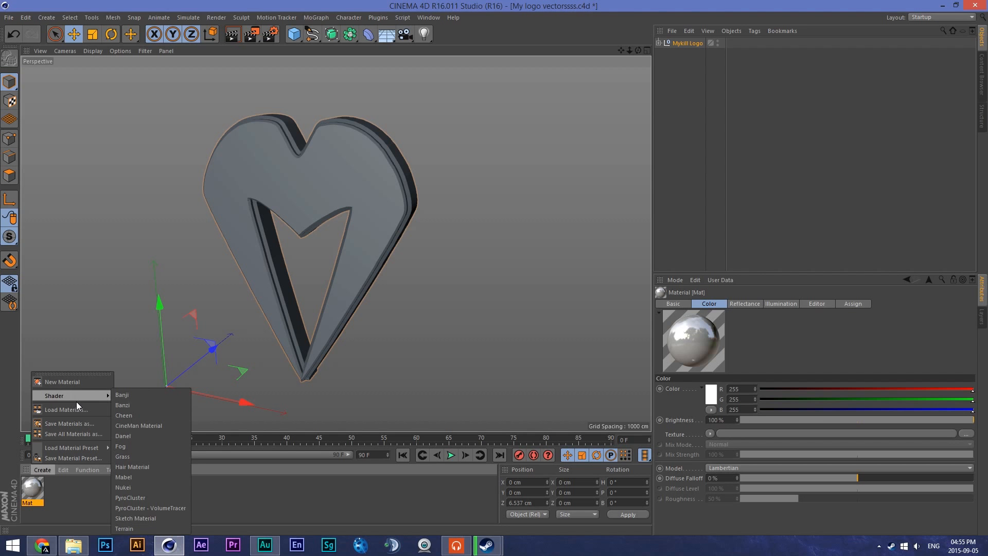
{"action": "mouse_move", "coordinate": [82, 447]}
{"action": "mouse_move", "coordinate": [124, 447]}
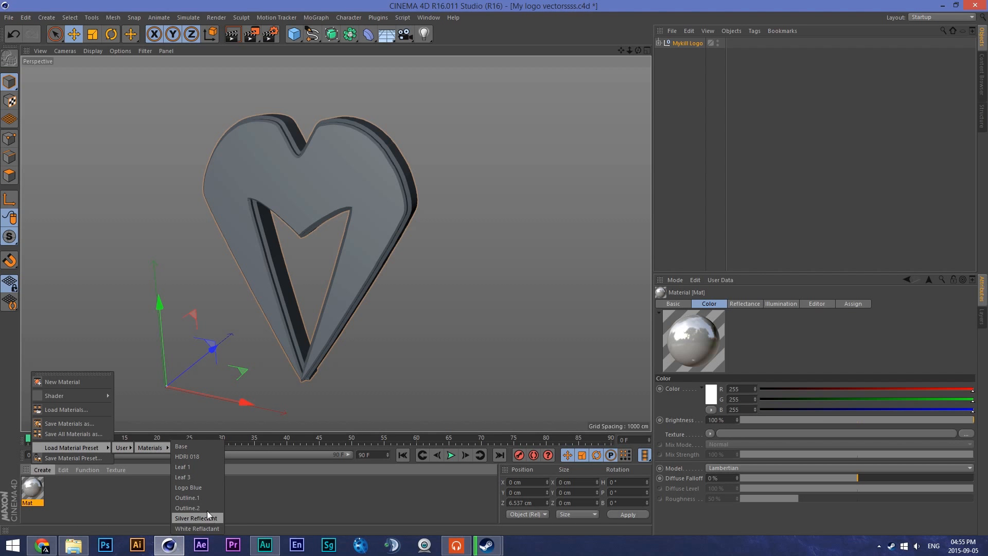
{"action": "left_click", "coordinate": [205, 499]}
Load the Outline.1 material preset from the user's presets.
{"action": "left_click", "coordinate": [63, 470]}
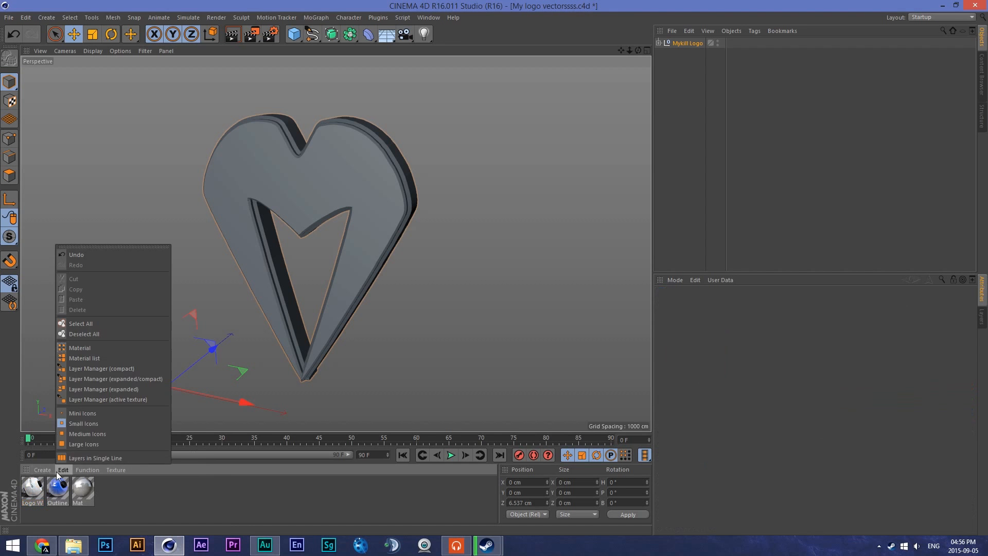
{"action": "mouse_move", "coordinate": [42, 470]}
{"action": "mouse_move", "coordinate": [64, 448]}
{"action": "mouse_move", "coordinate": [122, 447]}
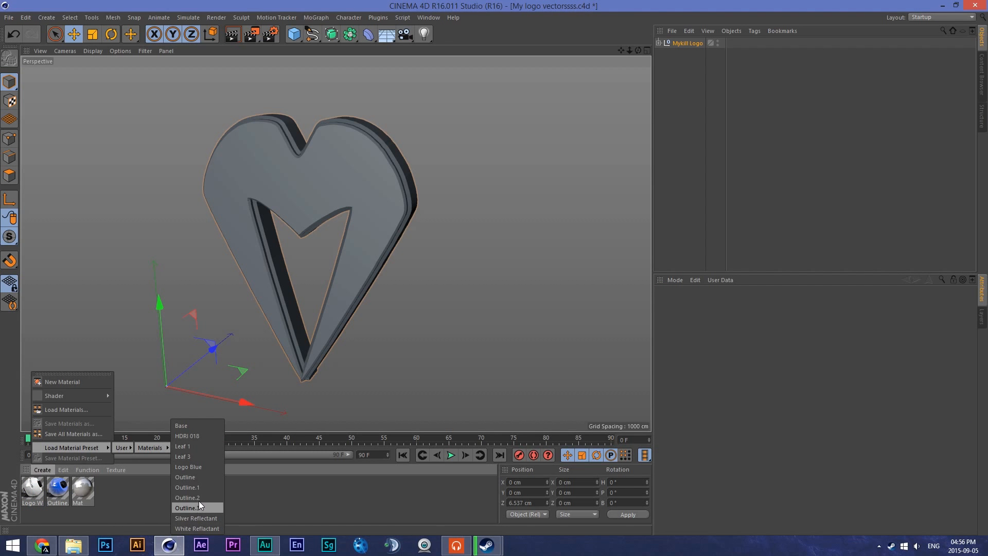
{"action": "left_click", "coordinate": [202, 488]}
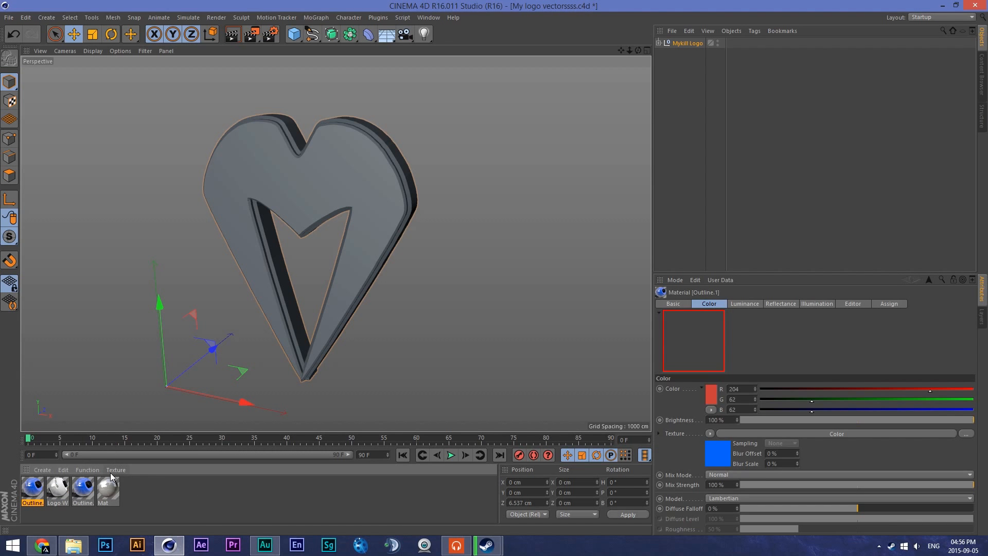
Load the Outline.2 and Outline.3 material presets from the user's presets.
{"action": "left_click", "coordinate": [44, 468]}
{"action": "mouse_move", "coordinate": [79, 447]}
{"action": "mouse_move", "coordinate": [122, 448]}
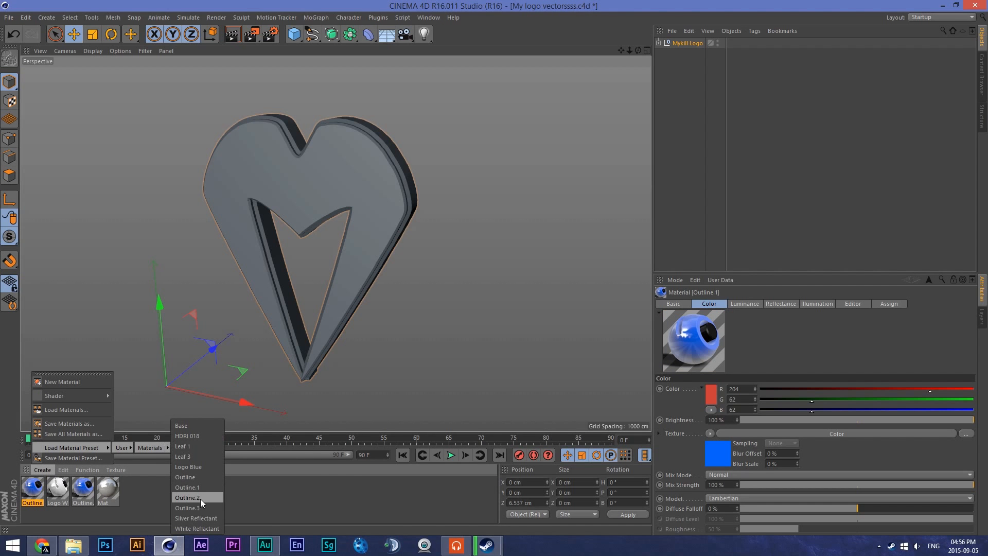
{"action": "left_click", "coordinate": [200, 498]}
{"action": "left_click", "coordinate": [42, 468]}
{"action": "mouse_move", "coordinate": [123, 448]}
{"action": "mouse_move", "coordinate": [157, 448]}
{"action": "left_click", "coordinate": [202, 509]}
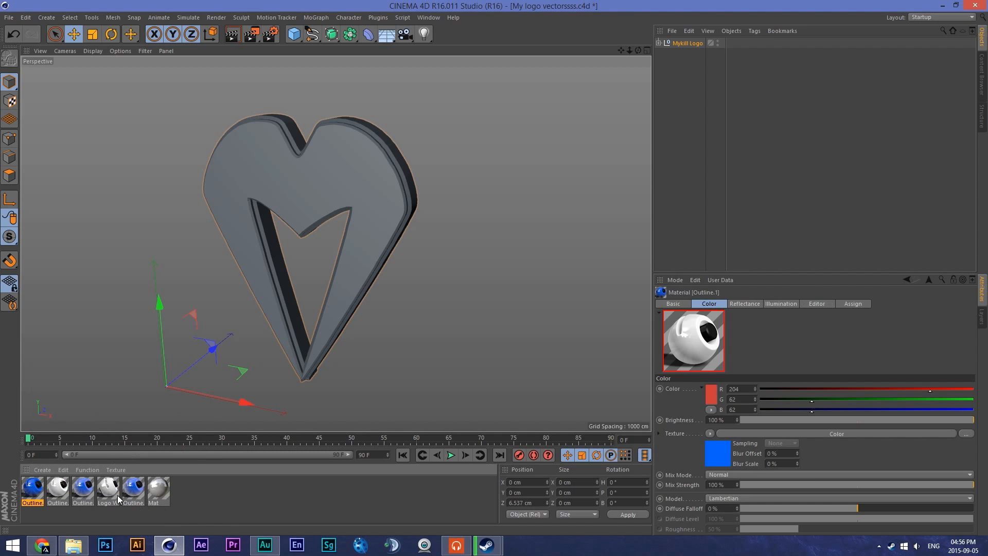
Delete the white logo material, Mat and the surplus blue outline materials, keeping only the darker blue and the white outline materials.
{"action": "left_click", "coordinate": [117, 495]}
{"action": "key", "text": "Delete"}
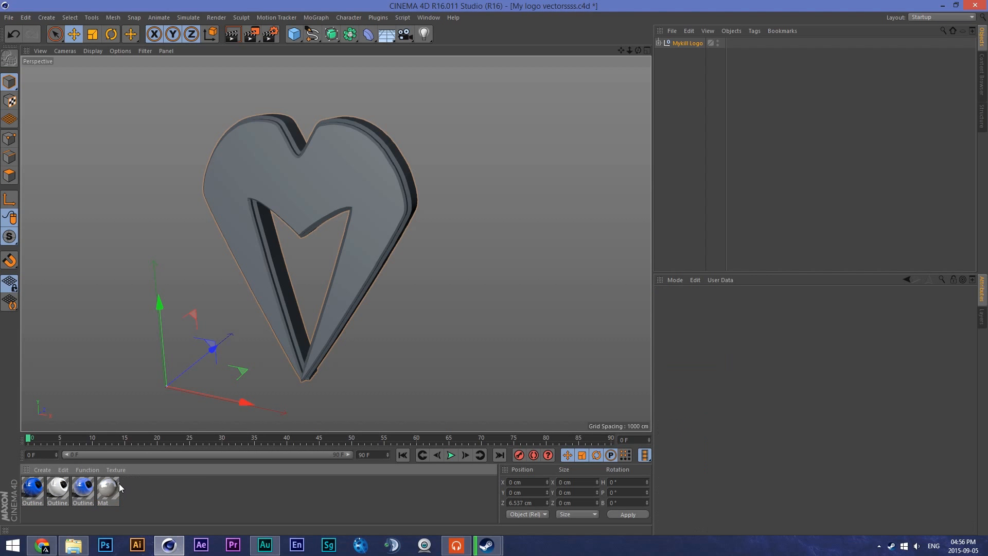
{"action": "left_click", "coordinate": [115, 489]}
{"action": "key", "text": "Delete"}
{"action": "left_click", "coordinate": [89, 488]}
{"action": "key", "text": "Delete"}
Examine the colour and luminance channel settings of the white Outline.2 material, including its texture options.
{"action": "double_click", "coordinate": [58, 489]}
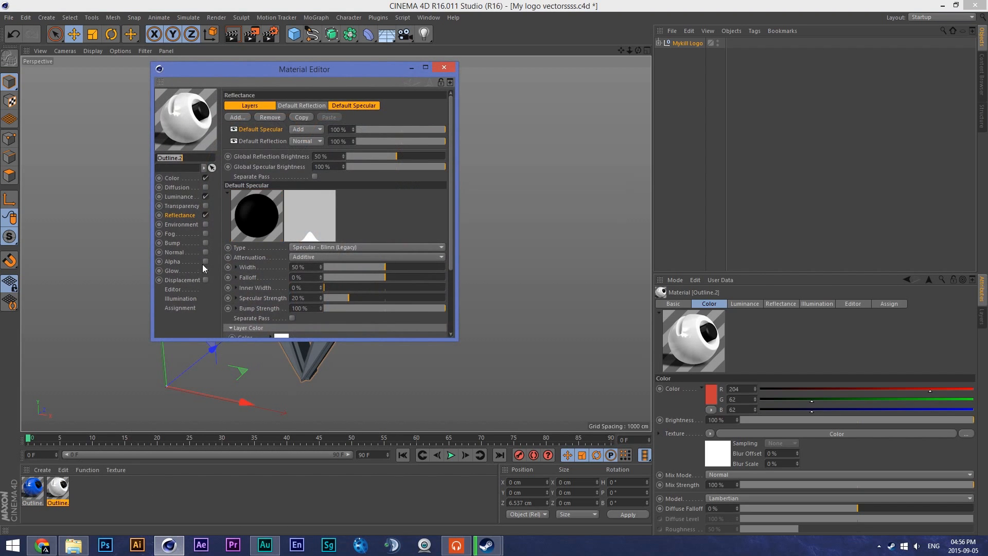
{"action": "left_click", "coordinate": [180, 180]}
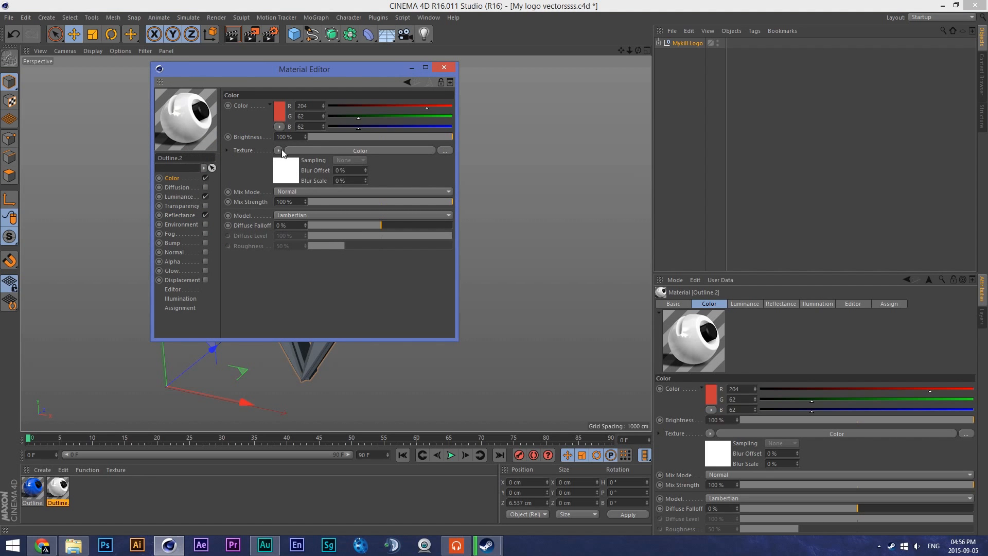
{"action": "left_click", "coordinate": [279, 111]}
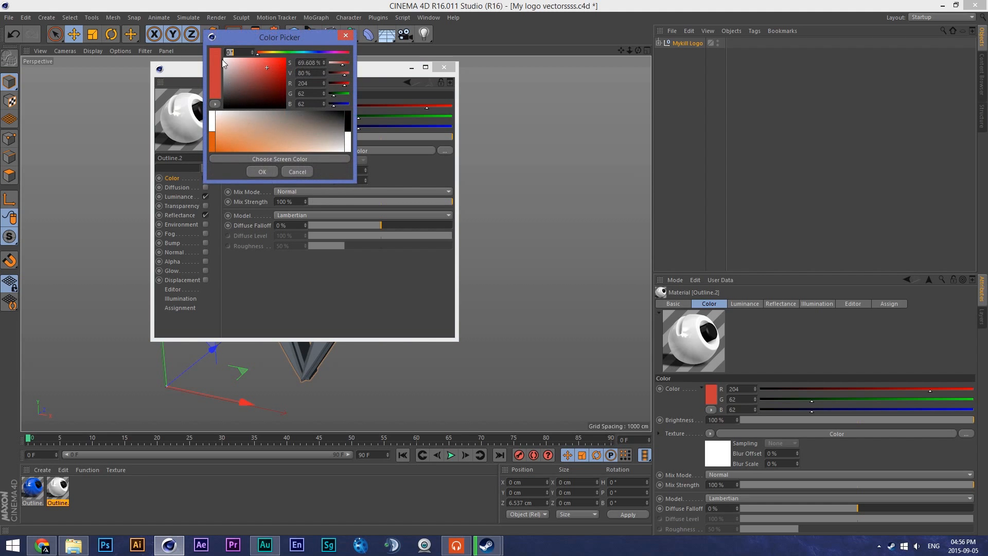
{"action": "left_click", "coordinate": [296, 172]}
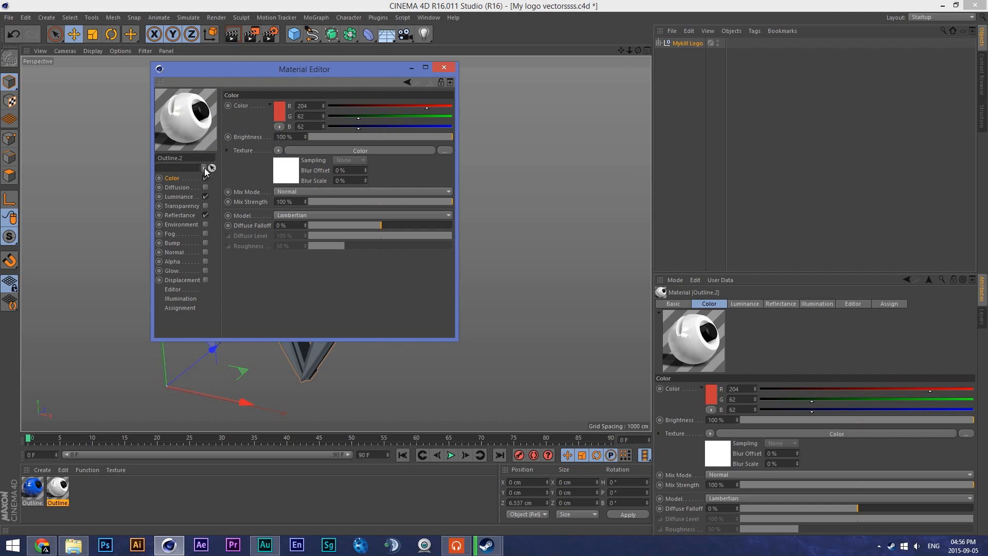
{"action": "left_click", "coordinate": [184, 198]}
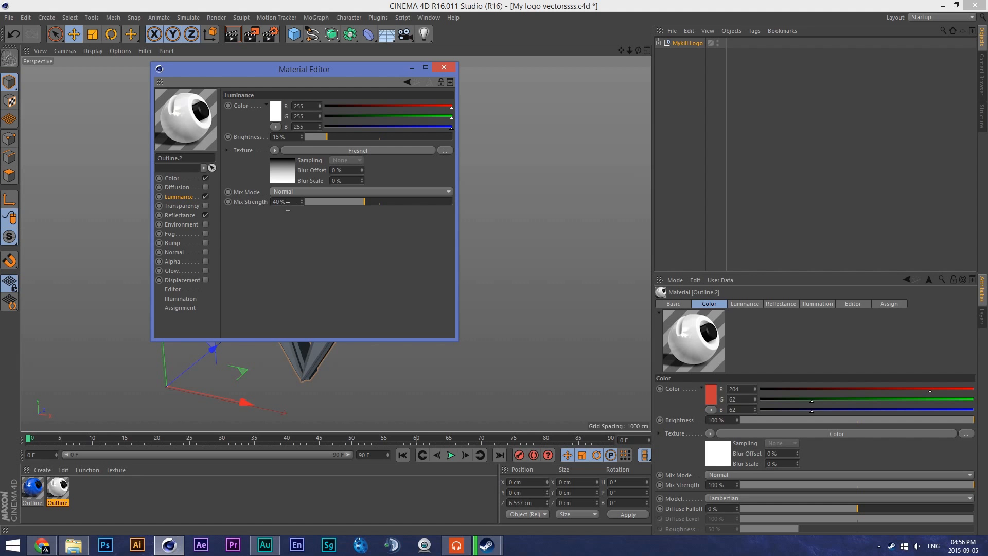
{"action": "left_click", "coordinate": [275, 150]}
{"action": "left_click", "coordinate": [275, 150]}
{"action": "left_click", "coordinate": [275, 150]}
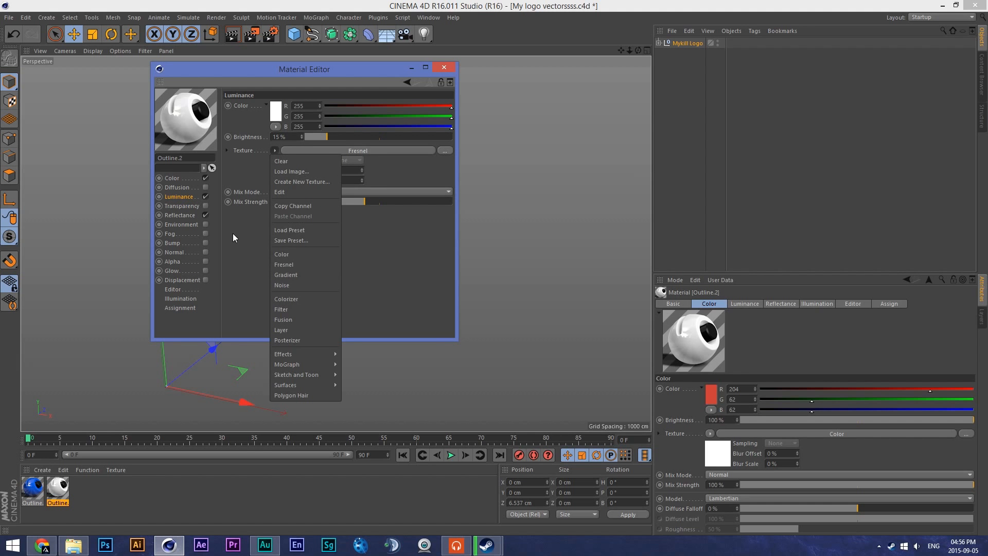
{"action": "left_click", "coordinate": [286, 254]}
Examine the Reflectance layers of the white Outline.2 material, comparing the Default Reflection and Default Specular settings.
{"action": "left_click", "coordinate": [180, 215]}
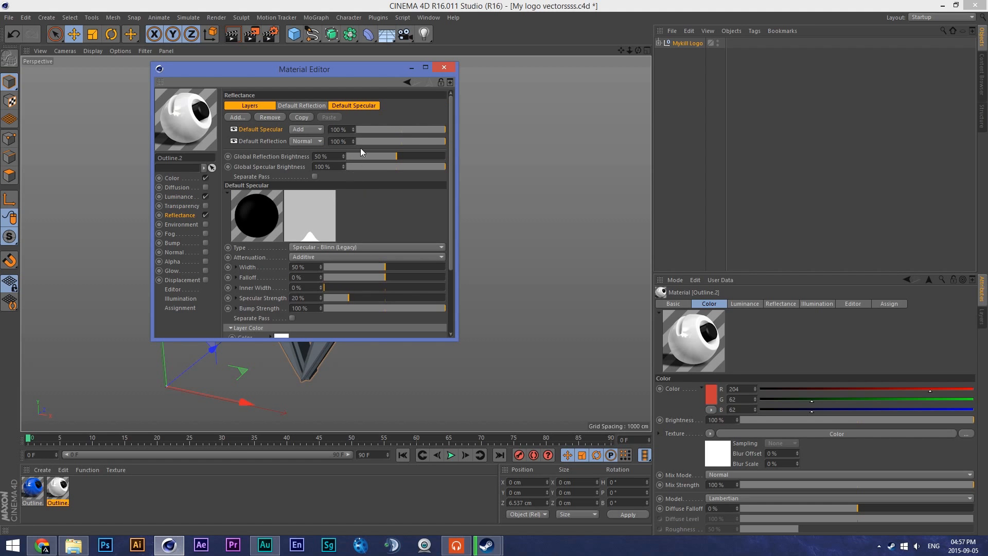
{"action": "left_click", "coordinate": [353, 106]}
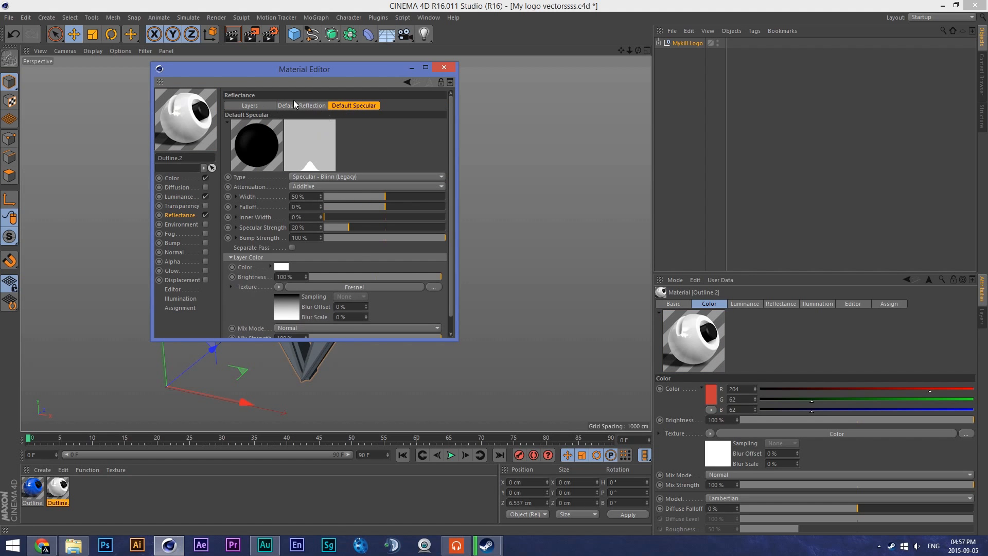
{"action": "left_click", "coordinate": [298, 106]}
{"action": "left_click", "coordinate": [338, 106]}
{"action": "left_click", "coordinate": [303, 106]}
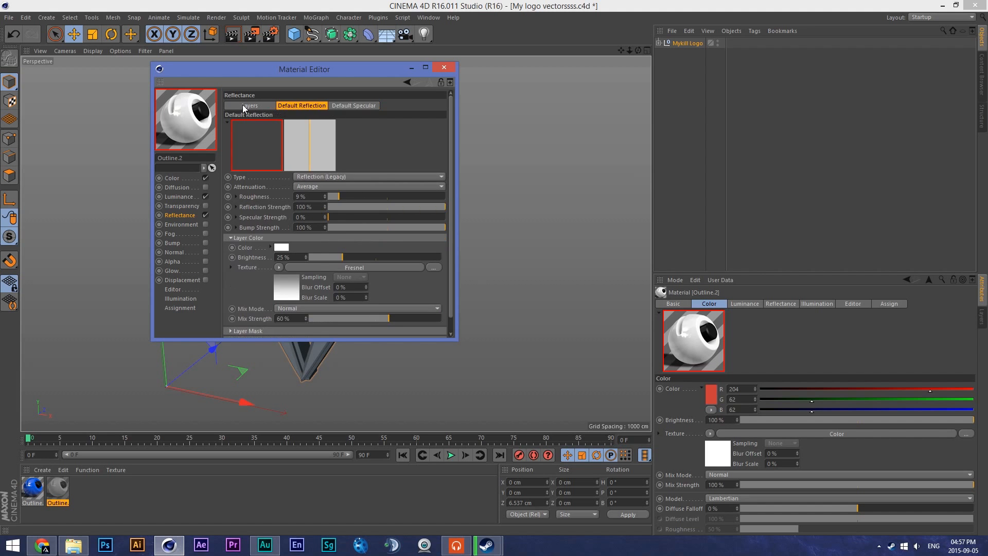
{"action": "left_click", "coordinate": [243, 105]}
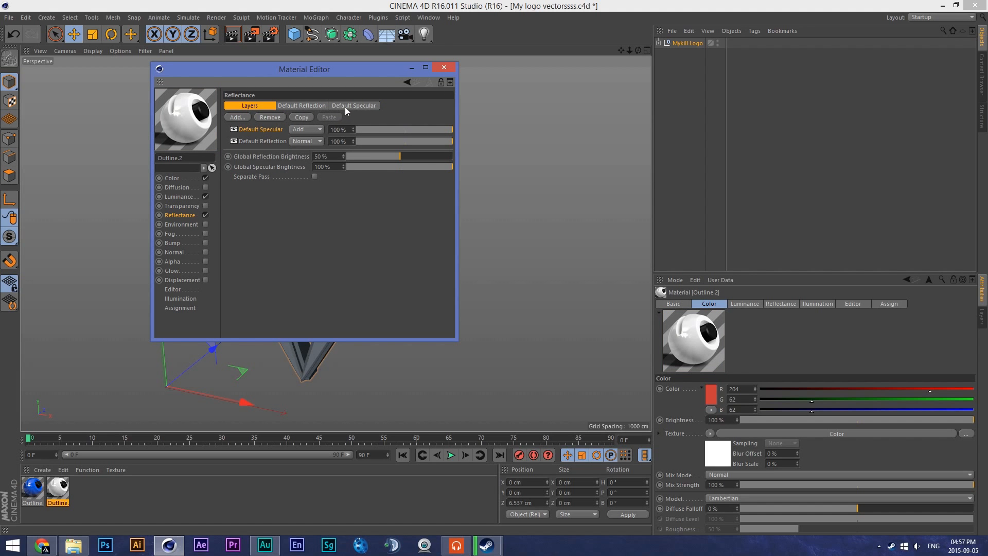
{"action": "left_click", "coordinate": [316, 103]}
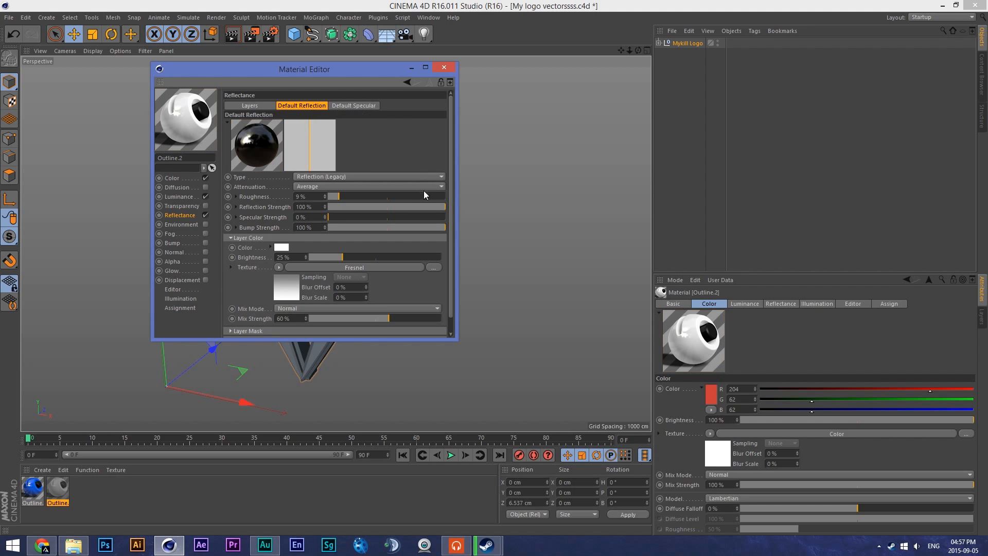
{"action": "scroll", "coordinate": [423, 260], "scroll_direction": "down", "scroll_amount": 1}
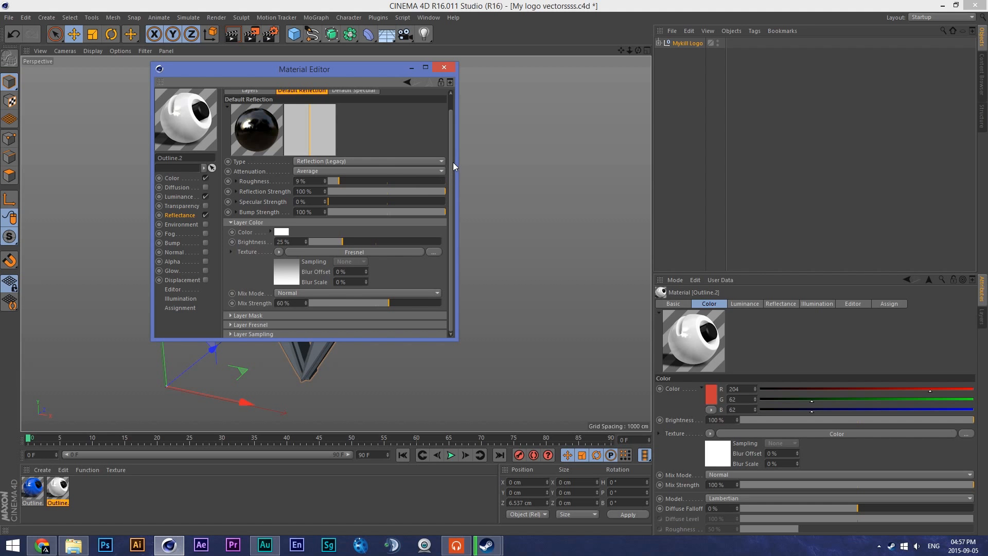
{"action": "scroll", "coordinate": [453, 162], "scroll_direction": "up", "scroll_amount": 1}
{"action": "left_click", "coordinate": [353, 106]}
{"action": "left_click", "coordinate": [316, 105]}
{"action": "left_click", "coordinate": [345, 105]}
{"action": "left_click", "coordinate": [443, 68]}
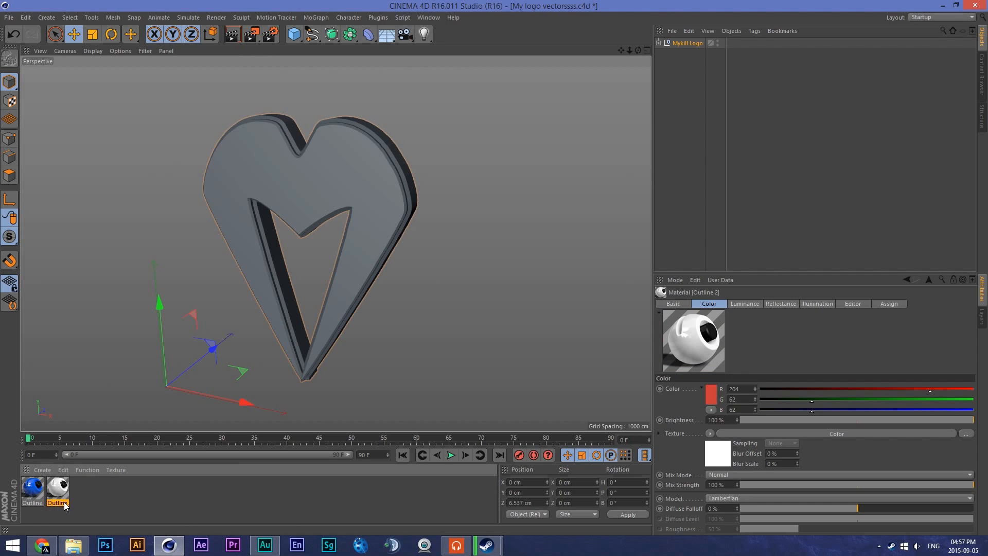
Apply the white Outline.2 material to the logo's front face and the blue Outline.1 material to its outline layer.
{"action": "left_click_drag", "start_coordinate": [65, 504], "coordinate": [328, 179]}
{"action": "left_click_drag", "start_coordinate": [40, 489], "coordinate": [410, 182]}
{"action": "left_click", "coordinate": [37, 483]}
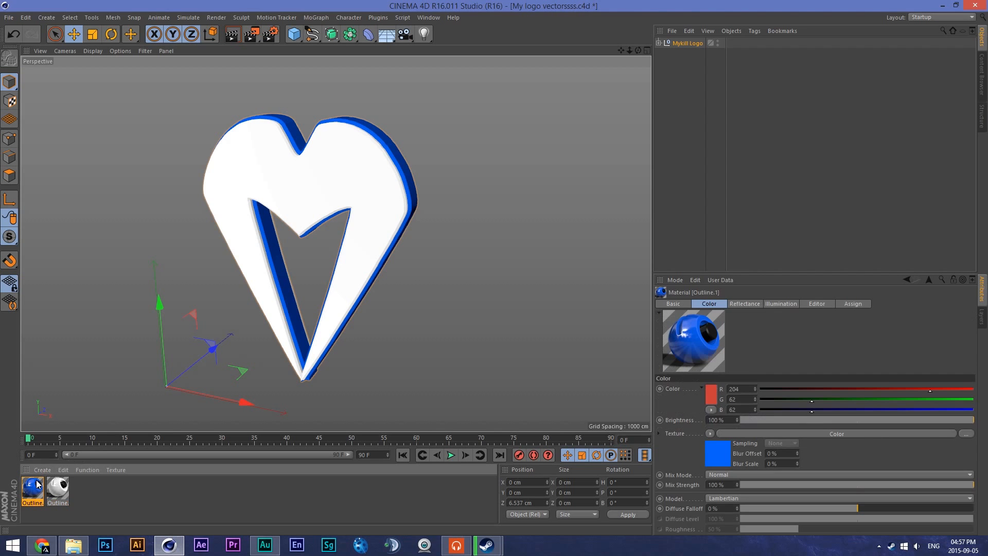
{"action": "double_click", "coordinate": [37, 484]}
{"action": "left_click", "coordinate": [443, 69]}
Render a preview of the logo in the perspective view from a more frontal angle.
{"action": "scroll", "coordinate": [332, 204], "scroll_direction": "up", "scroll_amount": 1}
{"action": "scroll", "coordinate": [331, 200], "scroll_direction": "down", "scroll_amount": 1}
{"action": "left_click_drag", "start_coordinate": [637, 50], "coordinate": [666, 26]}
{"action": "left_click", "coordinate": [234, 34]}
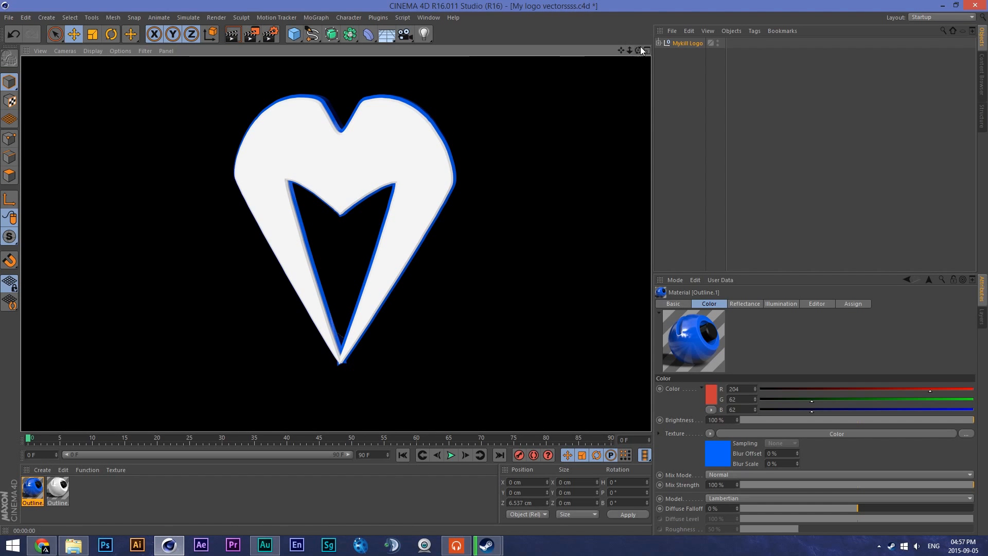
{"action": "left_click_drag", "start_coordinate": [638, 50], "coordinate": [529, 52]}
Set render anti-aliasing to Best with a minimum level of 2x2 and a maximum level of 4x4.
{"action": "left_click", "coordinate": [270, 34]}
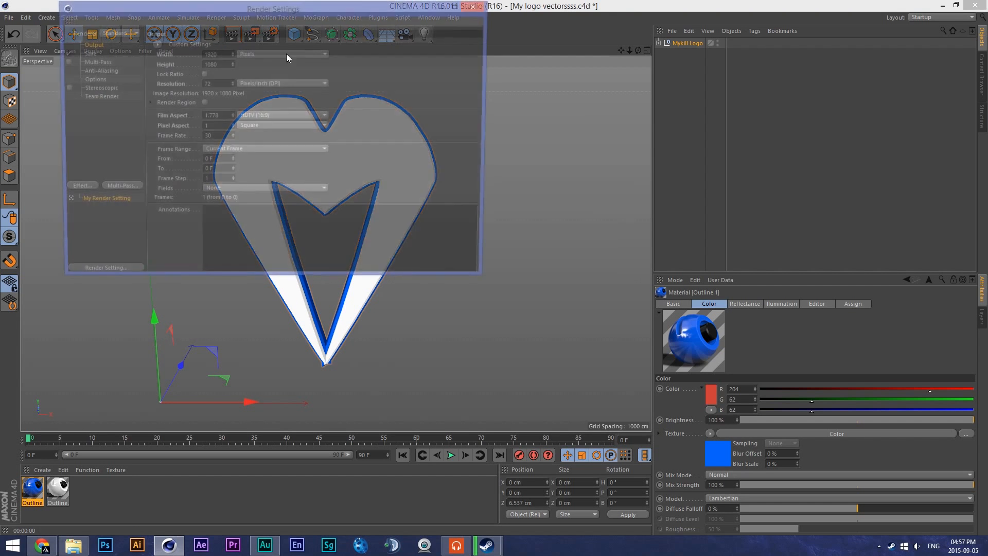
{"action": "left_click", "coordinate": [91, 62]}
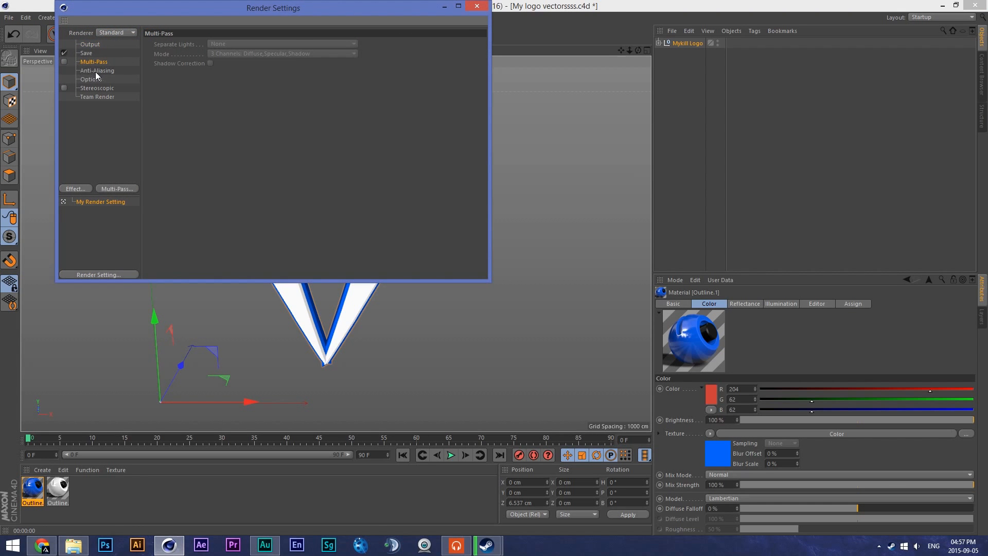
{"action": "left_click", "coordinate": [96, 71]}
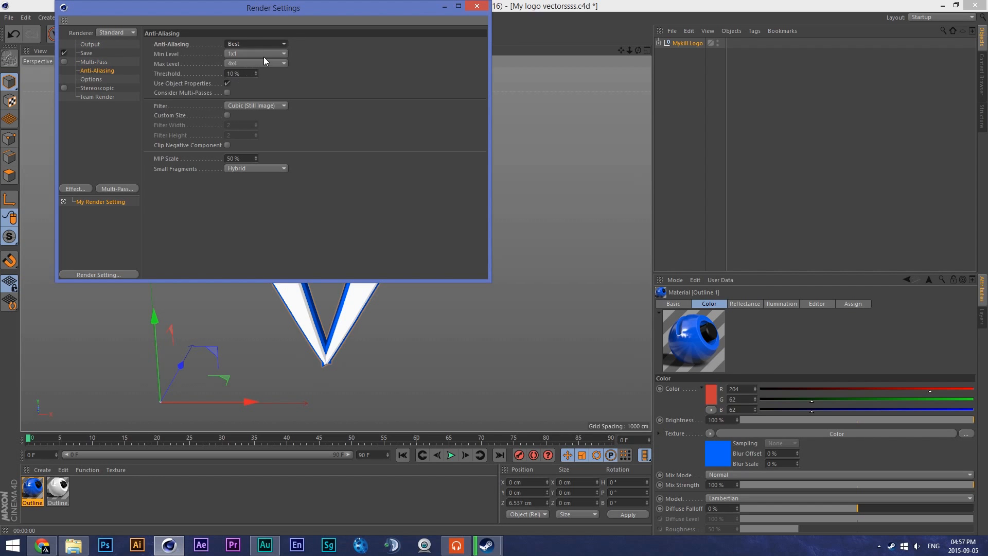
{"action": "left_click", "coordinate": [264, 56]}
{"action": "left_click", "coordinate": [258, 73]}
{"action": "left_click", "coordinate": [260, 64]}
{"action": "left_click", "coordinate": [359, 51]}
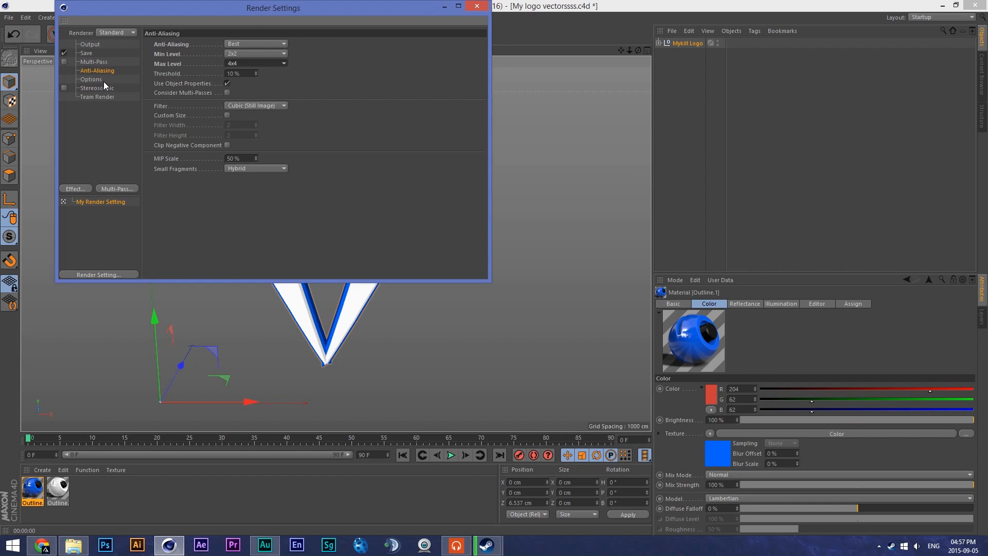
Add the Ambient Occlusion and Global Illumination effects to the render settings.
{"action": "left_click", "coordinate": [84, 190]}
{"action": "left_click", "coordinate": [141, 252]}
{"action": "left_click", "coordinate": [77, 189]}
{"action": "left_click", "coordinate": [124, 315]}
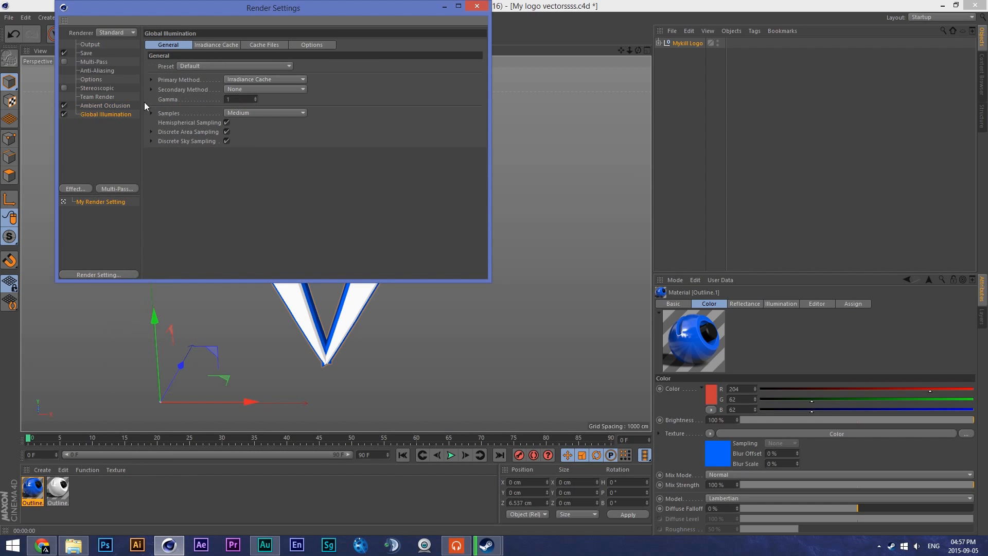
{"action": "left_click", "coordinate": [94, 106]}
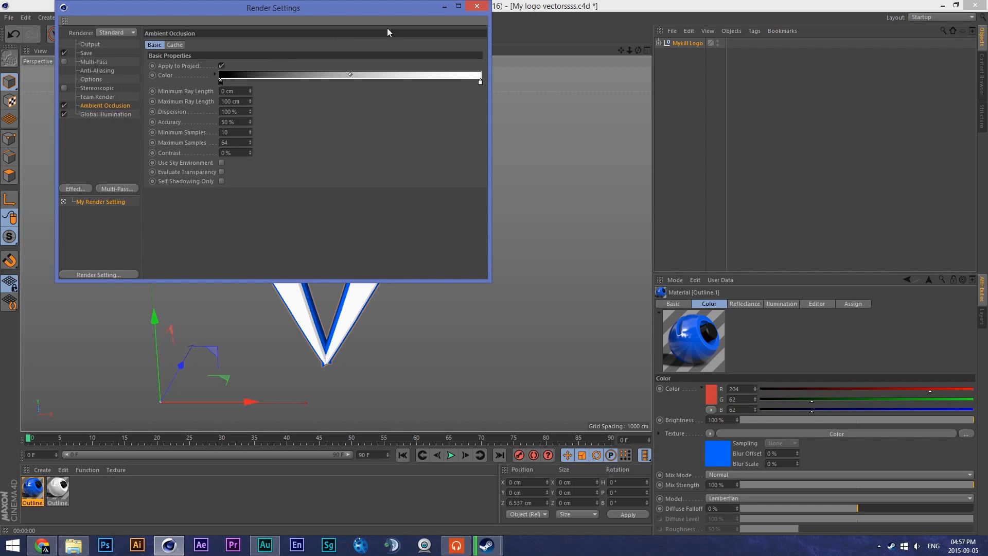
{"action": "left_click", "coordinate": [475, 6]}
Turn off the Global Illumination effect in the render settings.
{"action": "scroll", "coordinate": [326, 211], "scroll_direction": "up", "scroll_amount": 6}
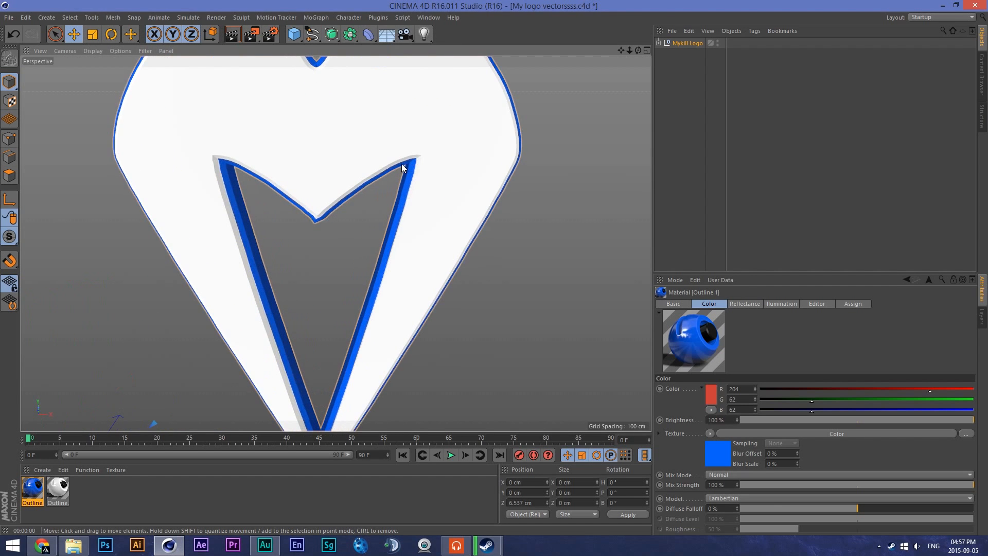
{"action": "scroll", "coordinate": [414, 177], "scroll_direction": "down", "scroll_amount": 2}
{"action": "scroll", "coordinate": [414, 177], "scroll_direction": "up", "scroll_amount": 5}
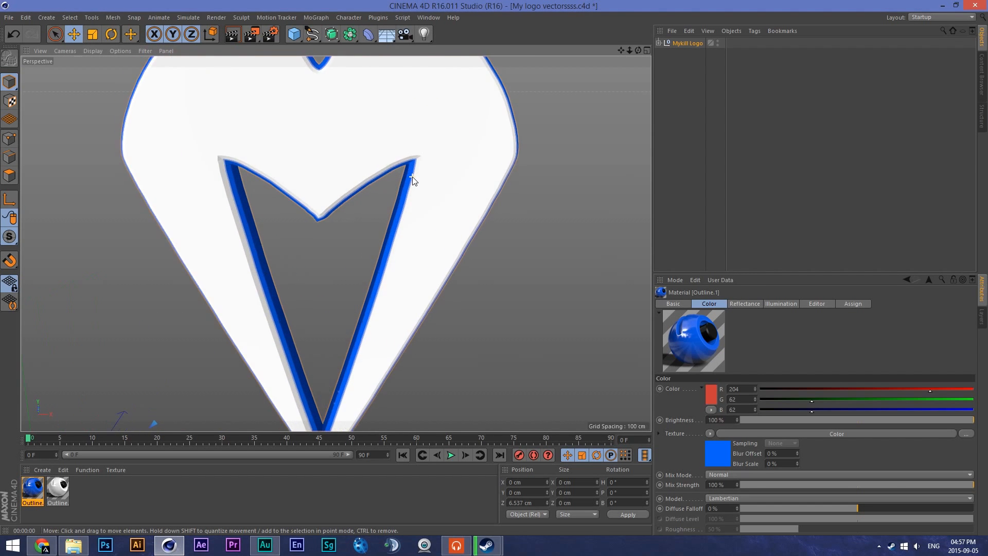
{"action": "scroll", "coordinate": [413, 177], "scroll_direction": "down", "scroll_amount": 5}
{"action": "scroll", "coordinate": [362, 158], "scroll_direction": "up", "scroll_amount": 1}
{"action": "scroll", "coordinate": [363, 162], "scroll_direction": "down", "scroll_amount": 5}
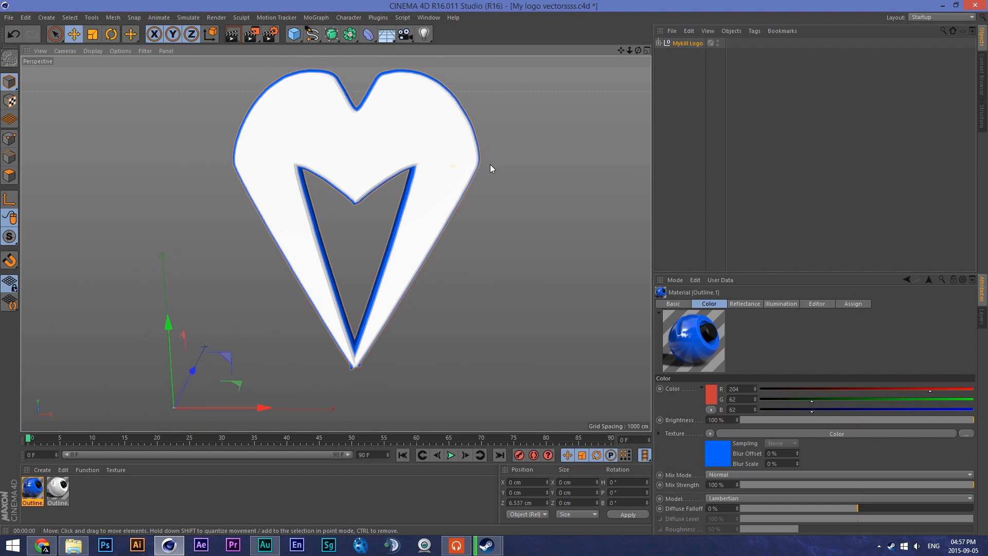
{"action": "left_click_drag", "start_coordinate": [620, 50], "coordinate": [587, 55]}
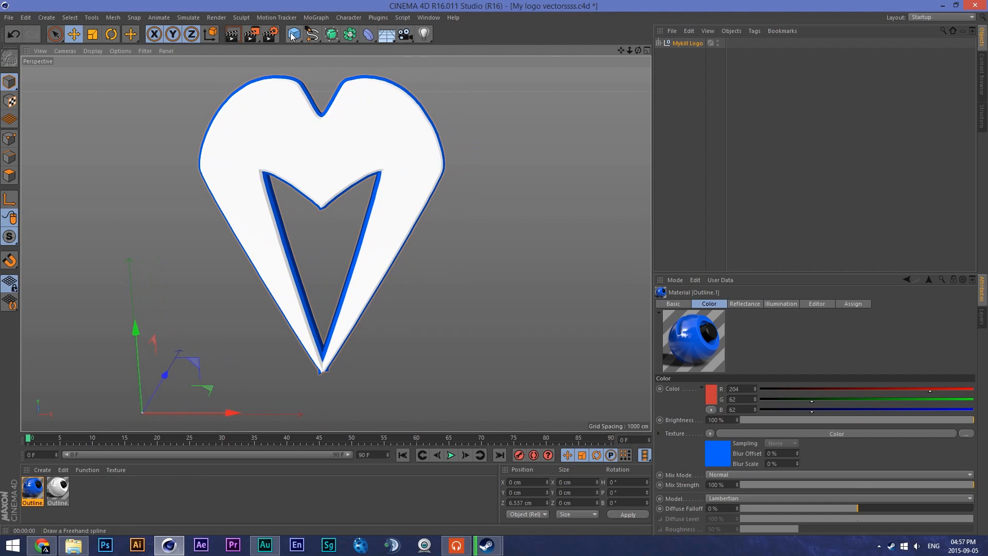
{"action": "left_click", "coordinate": [270, 34]}
{"action": "left_click", "coordinate": [83, 115]}
{"action": "left_click", "coordinate": [65, 115]}
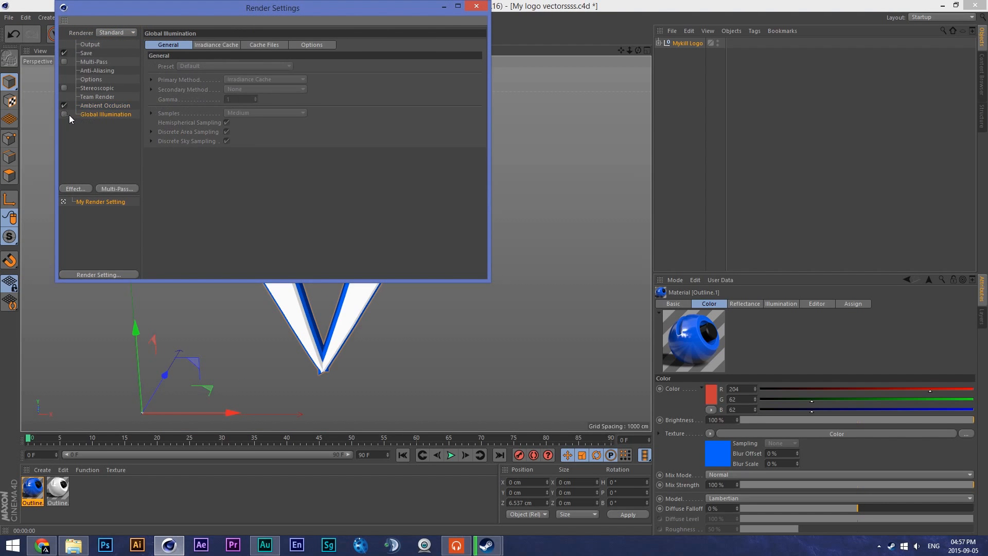
{"action": "left_click", "coordinate": [476, 6]}
Create a new material and enable its Luminance channel to make it glow white.
{"action": "scroll", "coordinate": [443, 144], "scroll_direction": "down", "scroll_amount": 2}
{"action": "scroll", "coordinate": [443, 143], "scroll_direction": "up", "scroll_amount": 2}
{"action": "scroll", "coordinate": [547, 128], "scroll_direction": "down", "scroll_amount": 2}
{"action": "left_click_drag", "start_coordinate": [629, 50], "coordinate": [605, 58]}
{"action": "double_click", "coordinate": [106, 495]}
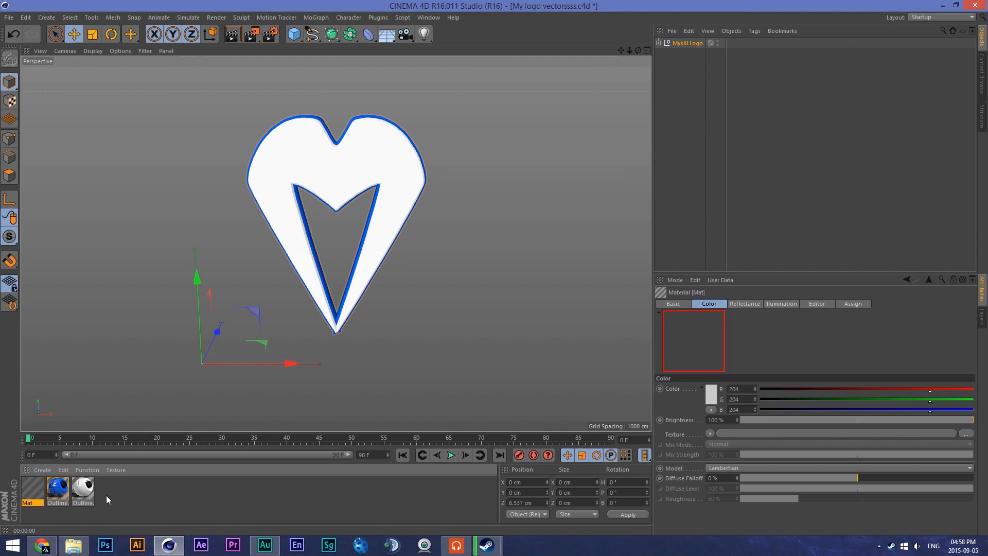
{"action": "double_click", "coordinate": [33, 489]}
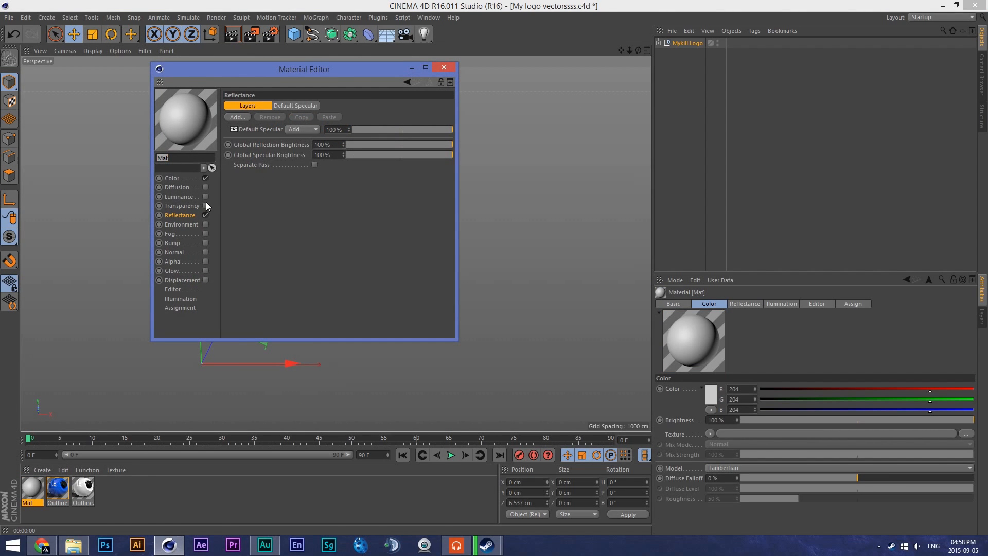
{"action": "left_click", "coordinate": [206, 196]}
{"action": "left_click", "coordinate": [444, 67]}
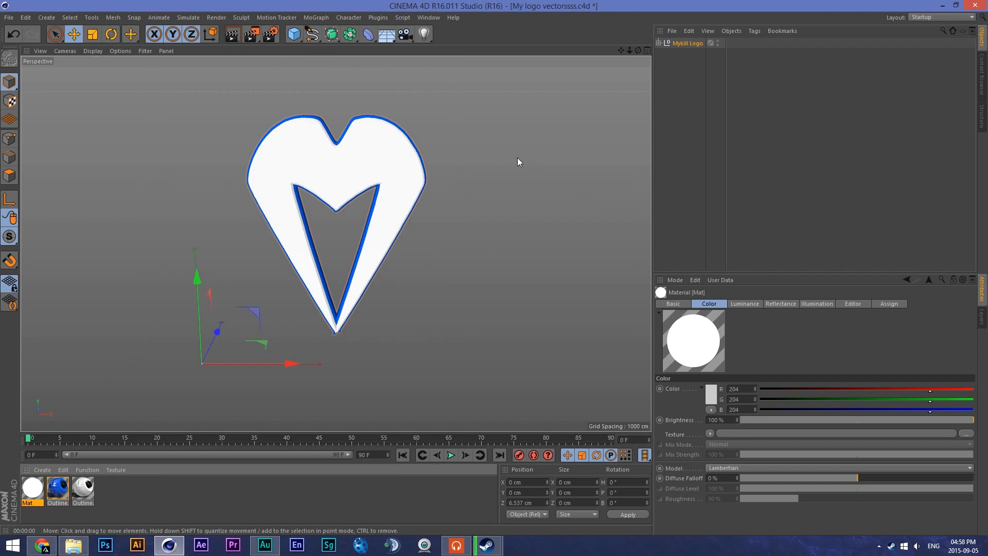
Add a sphere to the scene and apply the luminous Mat material to it.
{"action": "left_click", "coordinate": [294, 34]}
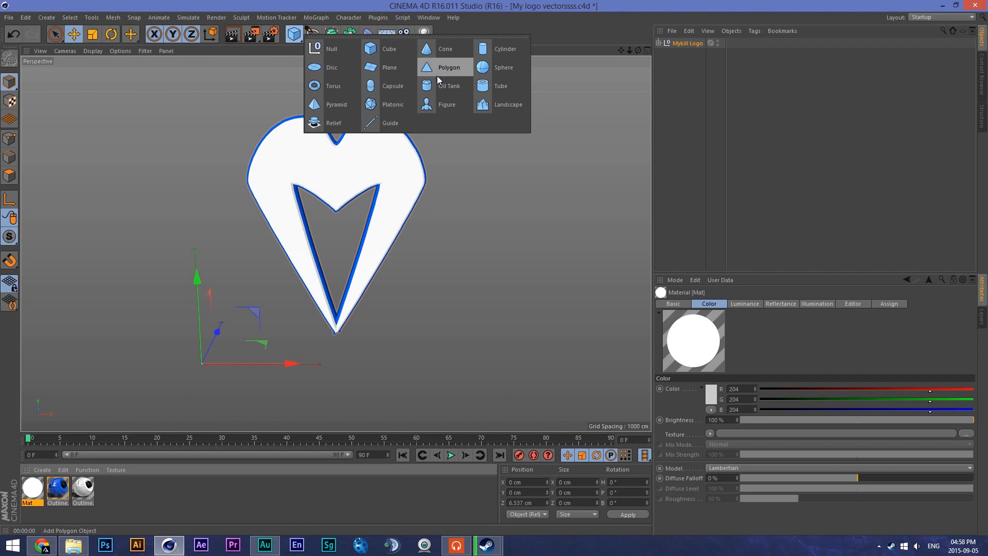
{"action": "left_click", "coordinate": [482, 68]}
{"action": "left_click_drag", "start_coordinate": [32, 489], "coordinate": [199, 352]}
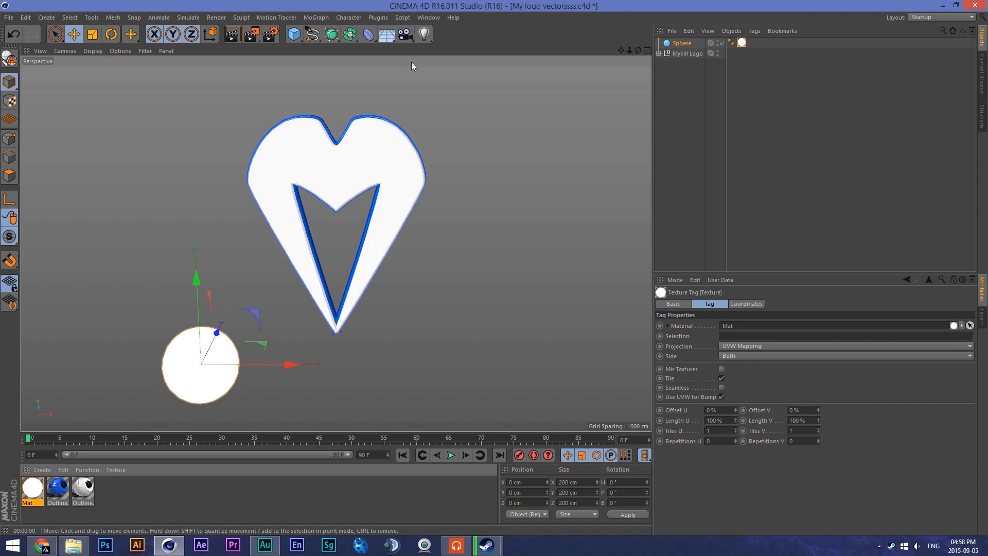
Turn Global Illumination back on in the render settings and render the perspective view.
{"action": "left_click", "coordinate": [270, 34]}
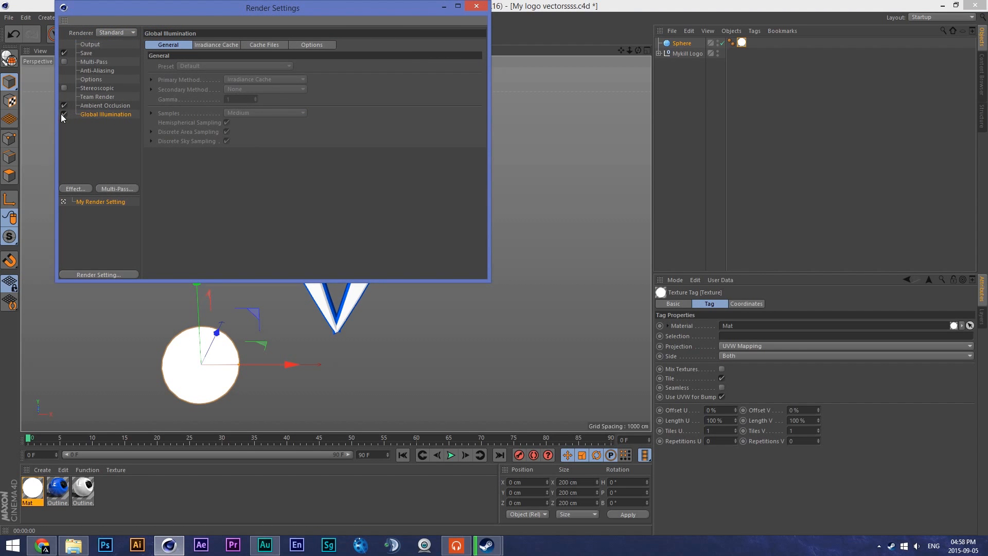
{"action": "left_click", "coordinate": [476, 6]}
{"action": "left_click", "coordinate": [232, 34]}
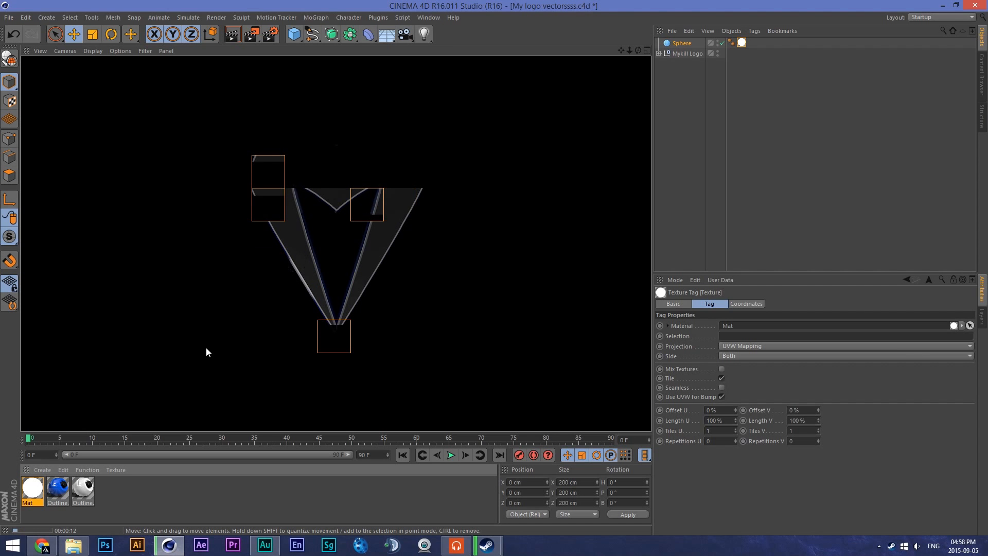
Stop the preview render and delete the luminous sphere.
{"action": "left_click", "coordinate": [233, 277]}
{"action": "left_click", "coordinate": [198, 374]}
{"action": "key", "text": "Delete"}
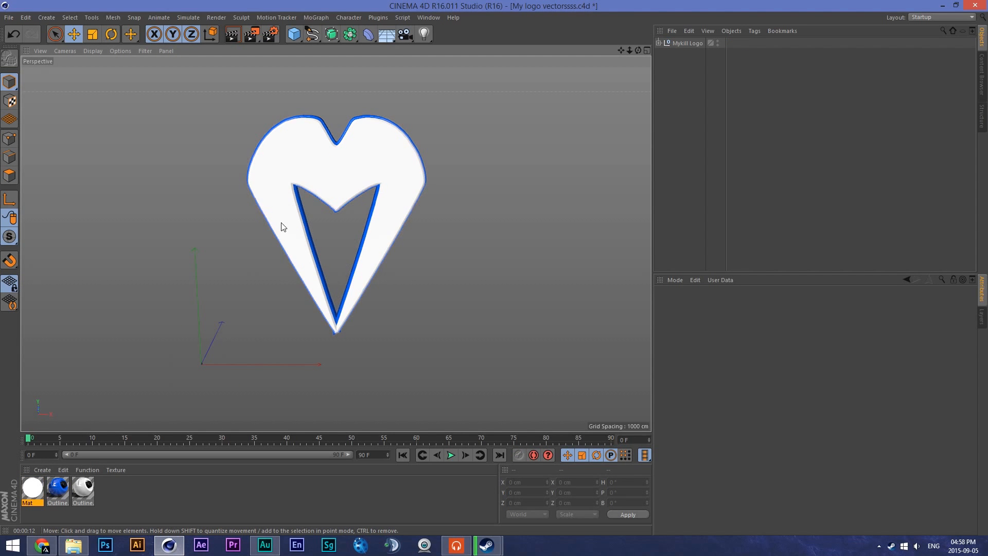
Delete the unused white luminous material Mat.
{"action": "left_click", "coordinate": [32, 489]}
{"action": "right_click", "coordinate": [32, 488]}
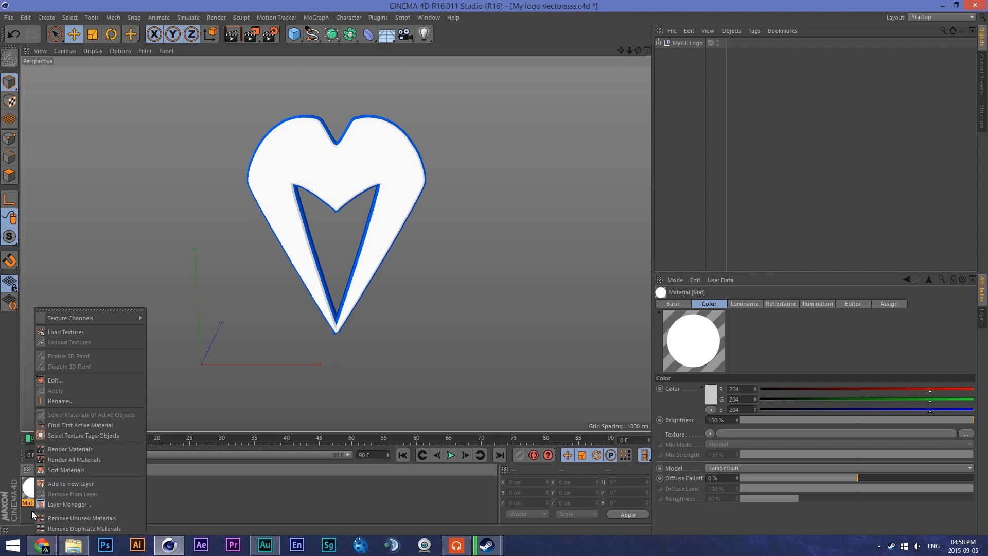
{"action": "left_click", "coordinate": [24, 498]}
{"action": "key", "text": "Delete"}
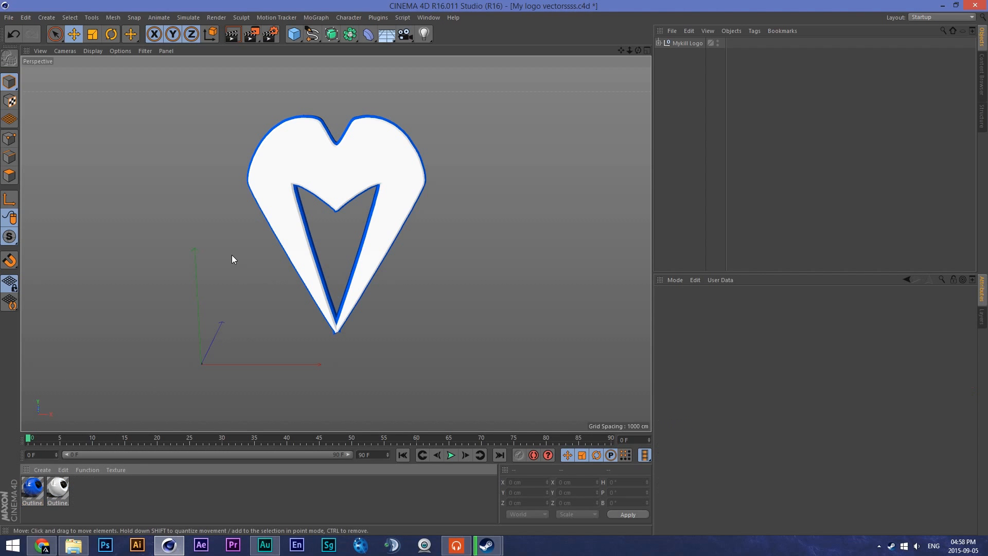
Add a spot light and slide it along X to about 353 cm, beneath the logo's lower tip.
{"action": "left_click", "coordinate": [427, 37]}
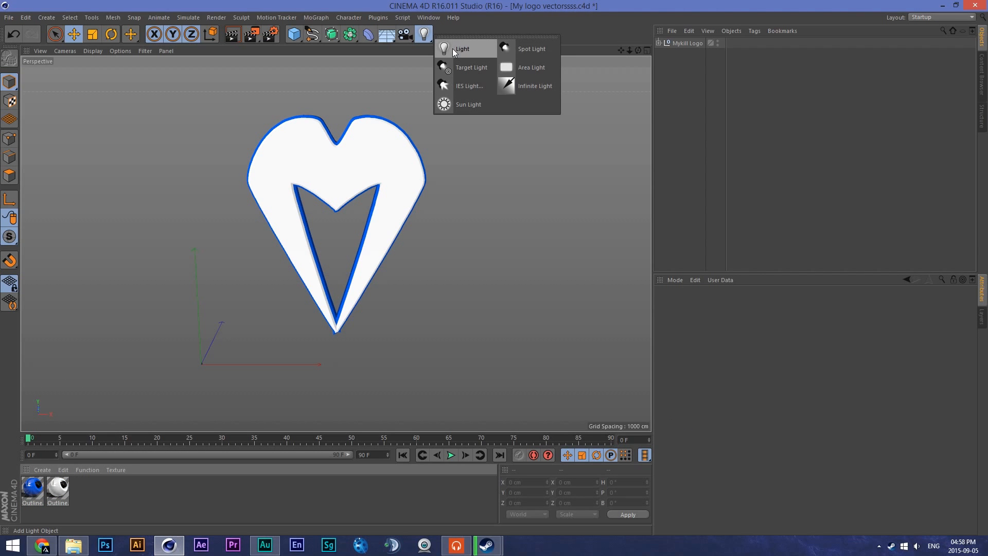
{"action": "left_click", "coordinate": [530, 47]}
{"action": "left_click_drag", "start_coordinate": [290, 365], "coordinate": [423, 366]}
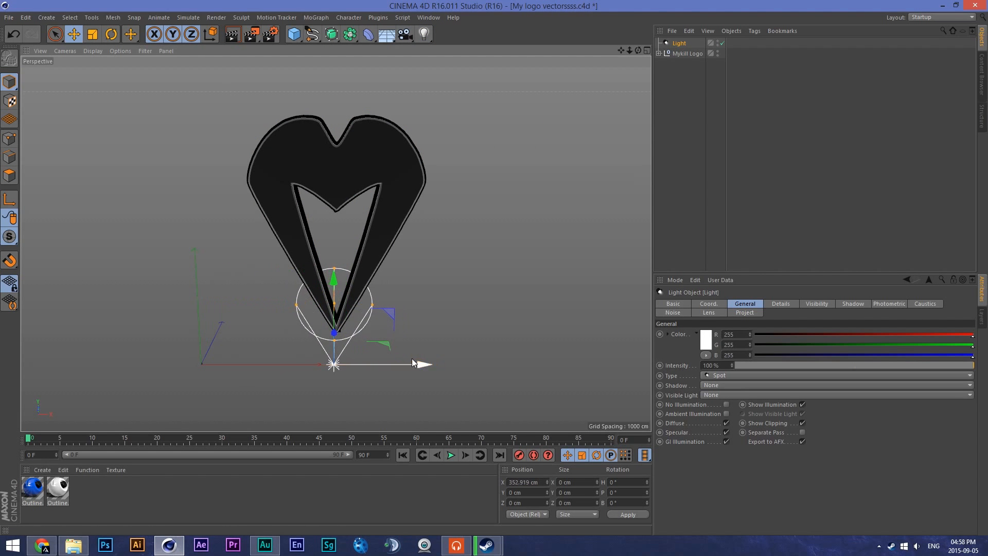
Rotate the spot light to a pitch of about 89° so it aims upward, and move it forward to about Z -75 cm.
{"action": "left_click", "coordinate": [110, 35]}
{"action": "left_click_drag", "start_coordinate": [338, 367], "coordinate": [333, 364]}
{"action": "left_click", "coordinate": [74, 34]}
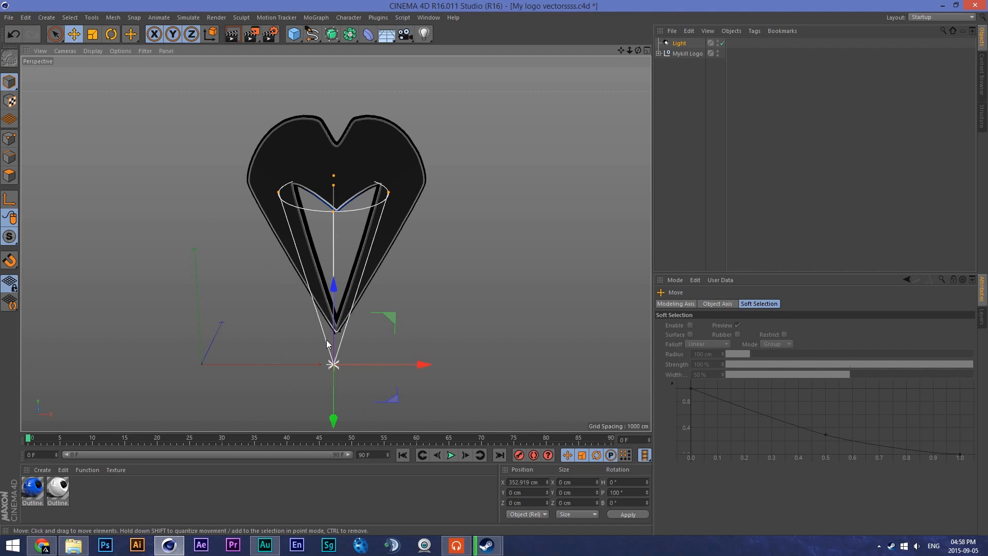
{"action": "left_click", "coordinate": [111, 35]}
{"action": "left_click_drag", "start_coordinate": [336, 361], "coordinate": [336, 420]}
{"action": "left_click", "coordinate": [74, 34]}
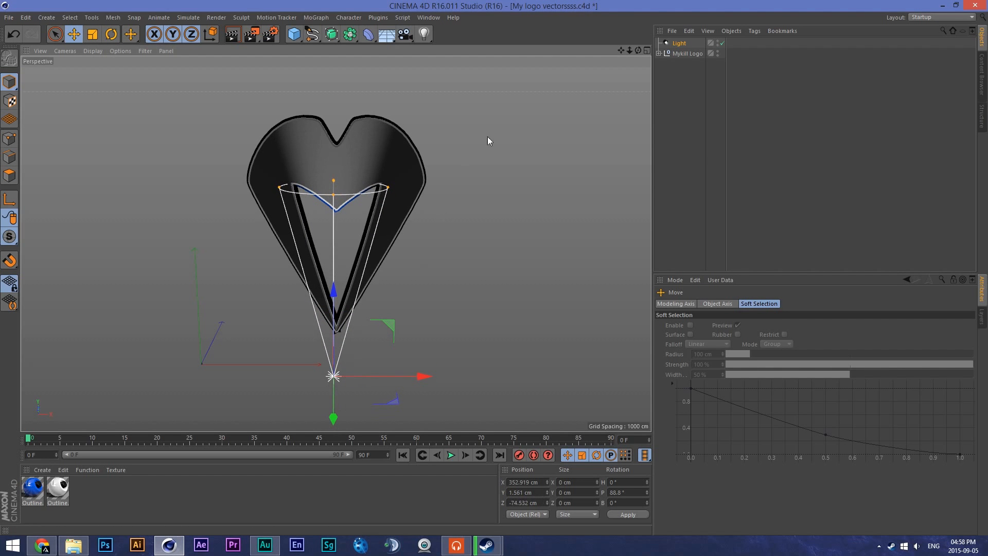
Shorten and widen the spot light's cone, and move the light forward to about Z -95 cm.
{"action": "left_click_drag", "start_coordinate": [638, 50], "coordinate": [499, 109]}
{"action": "left_click_drag", "start_coordinate": [638, 50], "coordinate": [582, 28]}
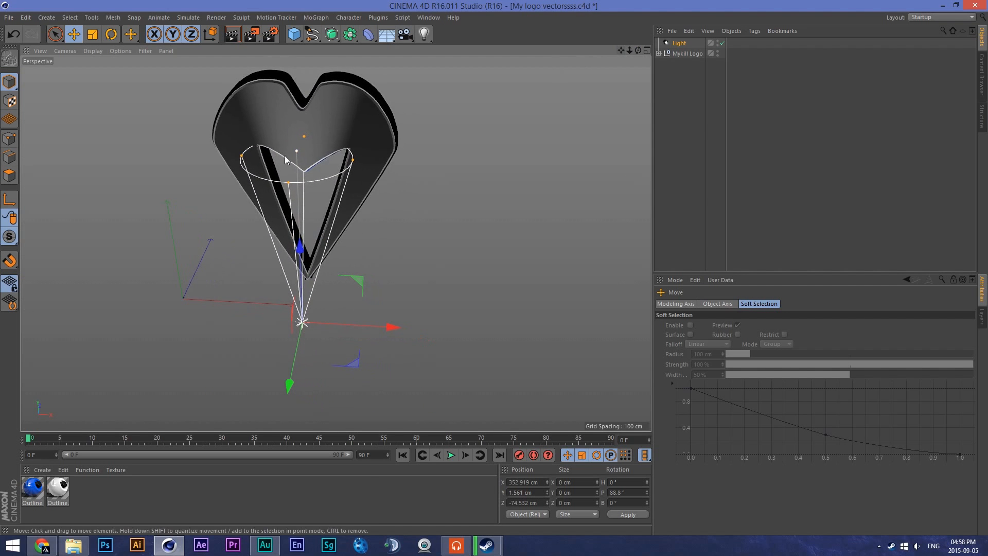
{"action": "left_click", "coordinate": [93, 35]}
{"action": "left_click_drag", "start_coordinate": [313, 200], "coordinate": [217, 178]}
{"action": "key", "text": "e"}
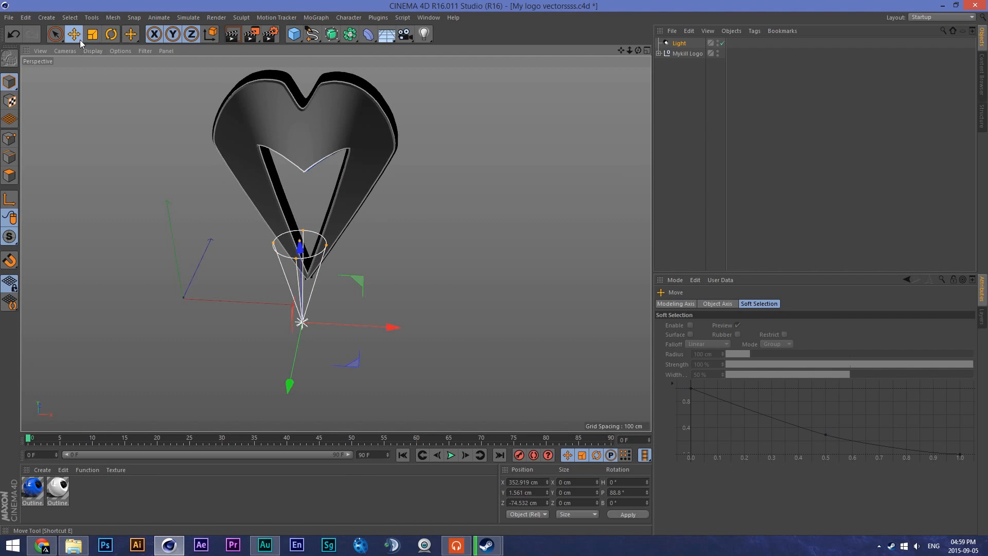
{"action": "key", "text": "ctrl+z"}
{"action": "left_click_drag", "start_coordinate": [372, 243], "coordinate": [387, 242]}
{"action": "mouse_move", "coordinate": [285, 378]}
{"action": "left_mouse_down"}
{"action": "mouse_move", "coordinate": [286, 401]}
{"action": "mouse_move", "coordinate": [292, 387]}
{"action": "left_mouse_up"}
{"action": "left_click", "coordinate": [332, 232]}
{"action": "left_click", "coordinate": [660, 40]}
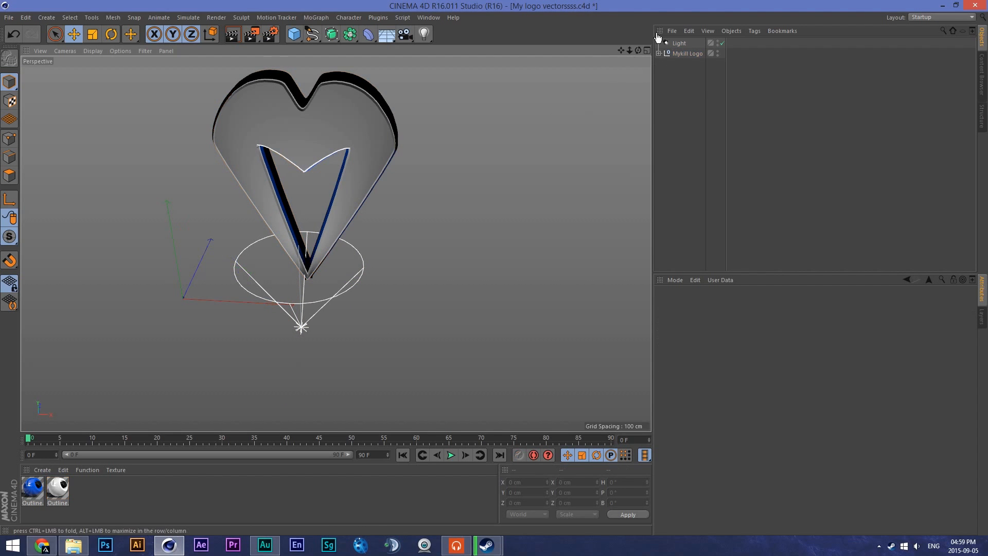
Set the spot light's shadow to Shadow Maps (Soft) and shift the light to about X 373 cm.
{"action": "mouse_move", "coordinate": [638, 50]}
{"action": "left_mouse_down"}
{"action": "mouse_move", "coordinate": [685, 51]}
{"action": "mouse_move", "coordinate": [638, 50]}
{"action": "left_mouse_up"}
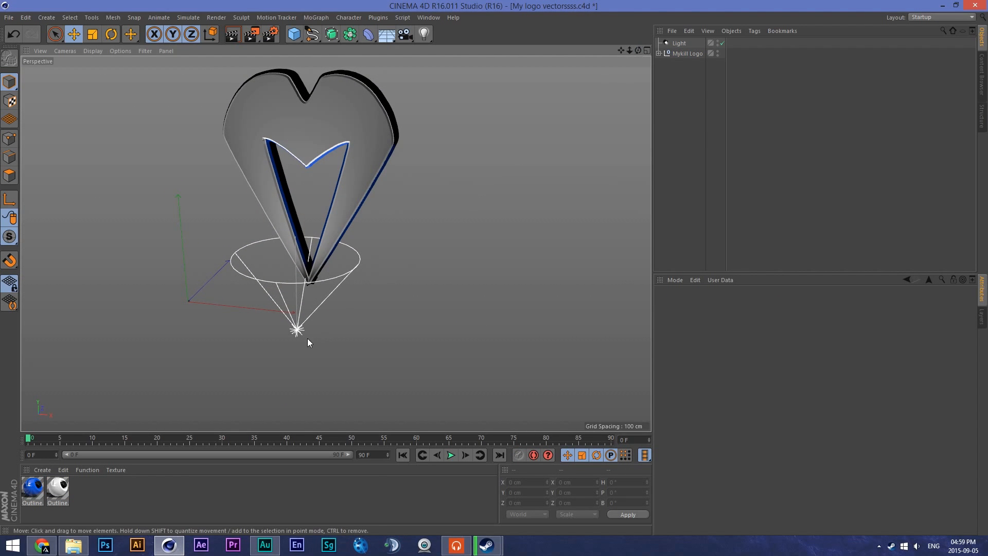
{"action": "left_click", "coordinate": [308, 340]}
{"action": "left_click", "coordinate": [740, 376]}
{"action": "left_click", "coordinate": [740, 376]}
{"action": "left_click", "coordinate": [729, 384]}
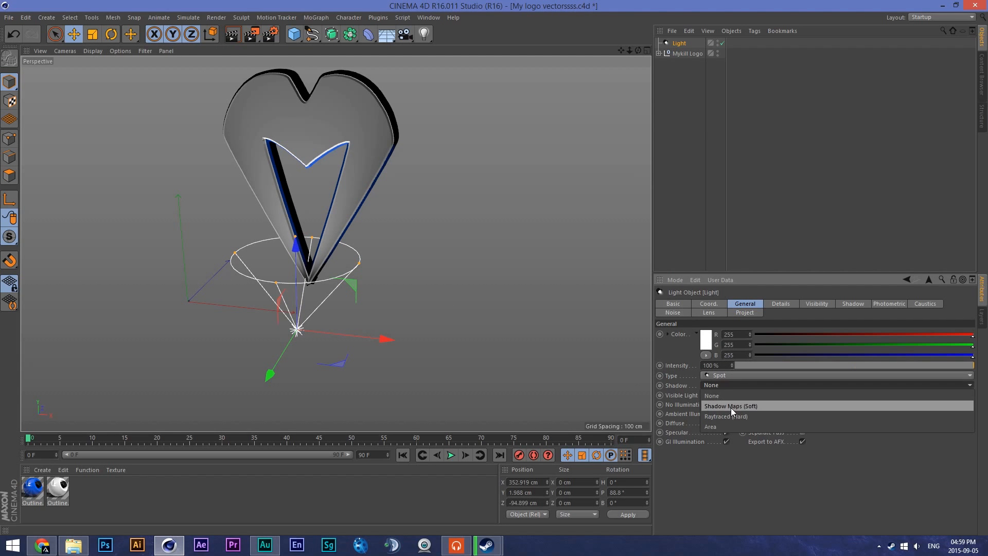
{"action": "left_click", "coordinate": [731, 406]}
{"action": "left_click_drag", "start_coordinate": [267, 244], "coordinate": [354, 157]}
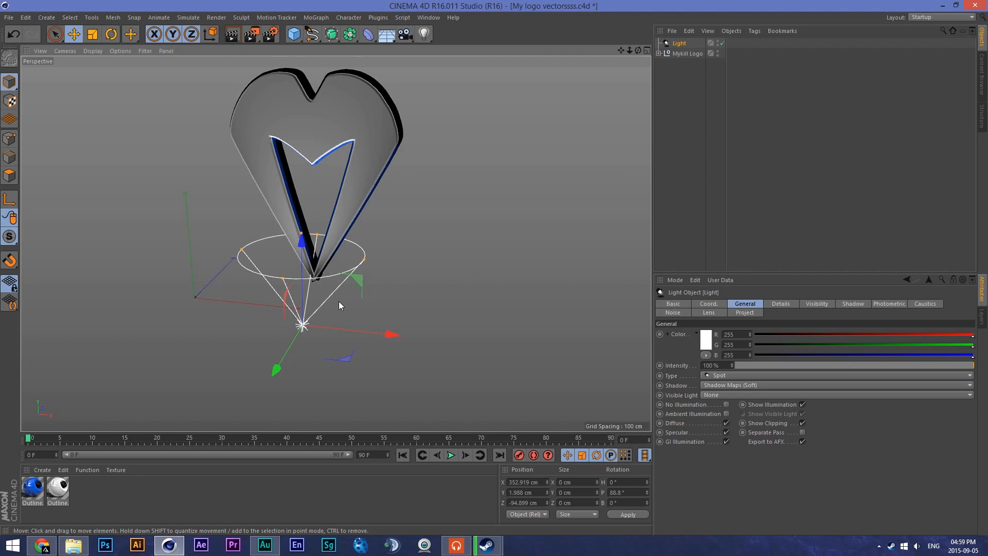
{"action": "left_click_drag", "start_coordinate": [393, 338], "coordinate": [401, 344]}
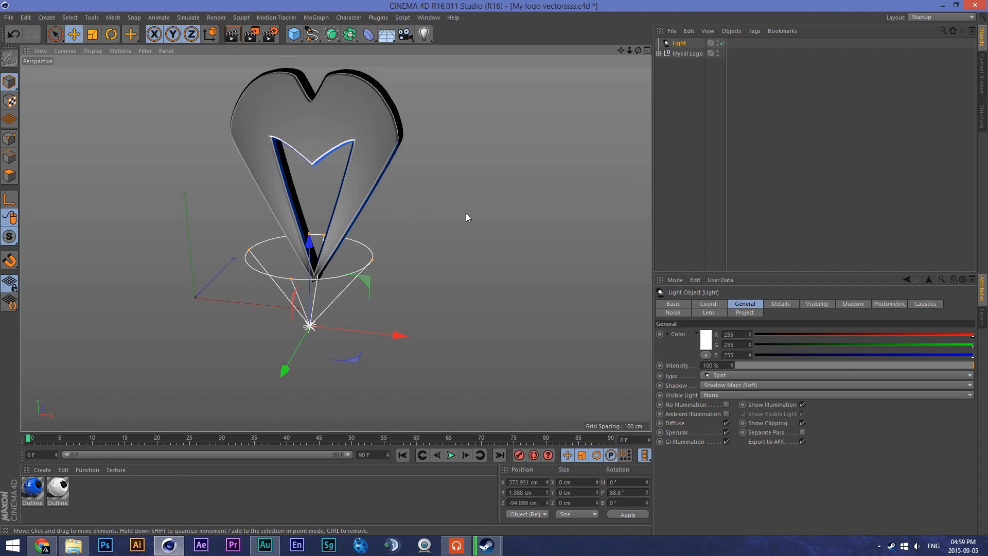
Duplicate the spot light out to about X 882 cm and rotate the copy to a 270° heading so it aims at the logo's side.
{"action": "left_click_drag", "start_coordinate": [690, 48], "coordinate": [668, 87], "text": "ctrl"}
{"action": "left_click_drag", "start_coordinate": [400, 338], "coordinate": [550, 346]}
{"action": "key", "text": "r"}
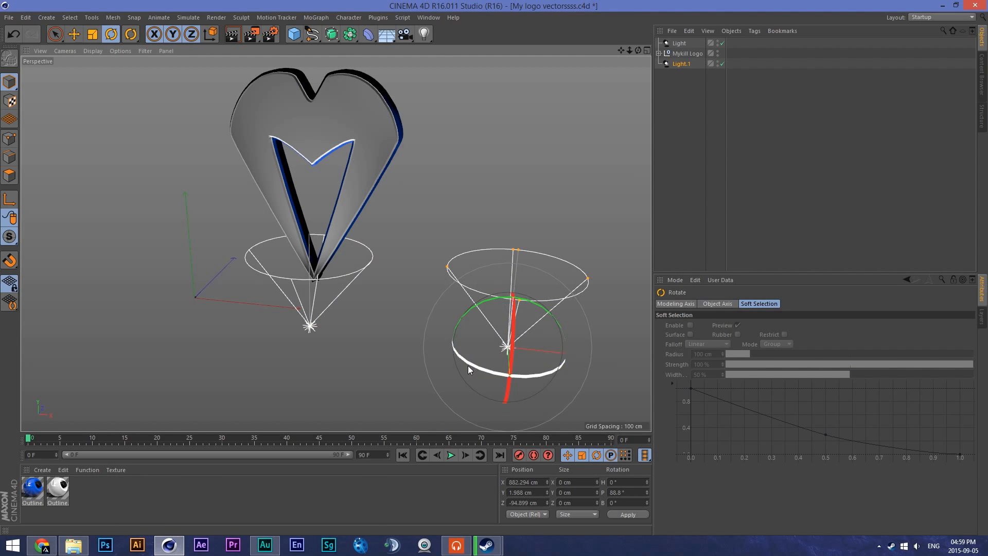
{"action": "left_click", "coordinate": [467, 316]}
{"action": "left_click", "coordinate": [471, 310]}
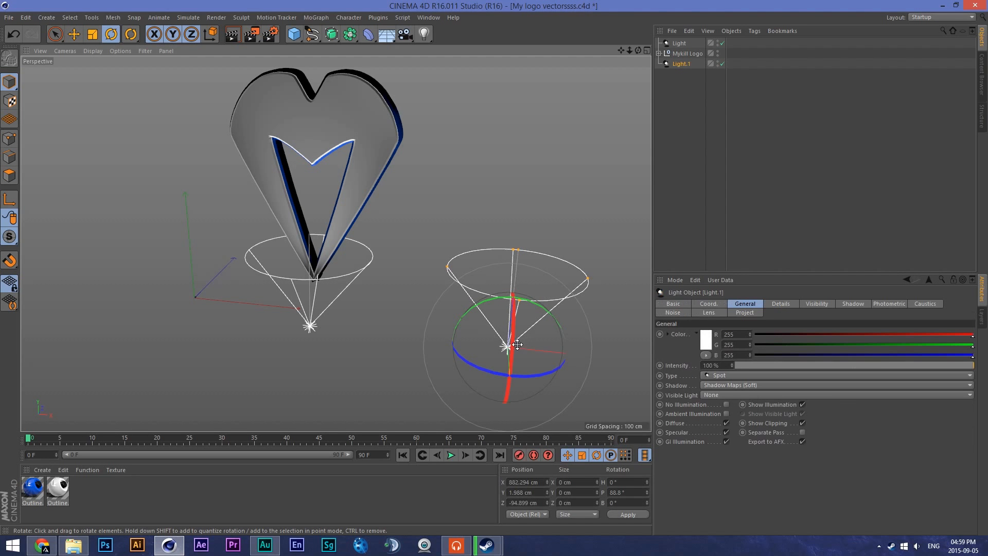
{"action": "left_click_drag", "start_coordinate": [483, 307], "coordinate": [387, 405]}
{"action": "left_click", "coordinate": [74, 34]}
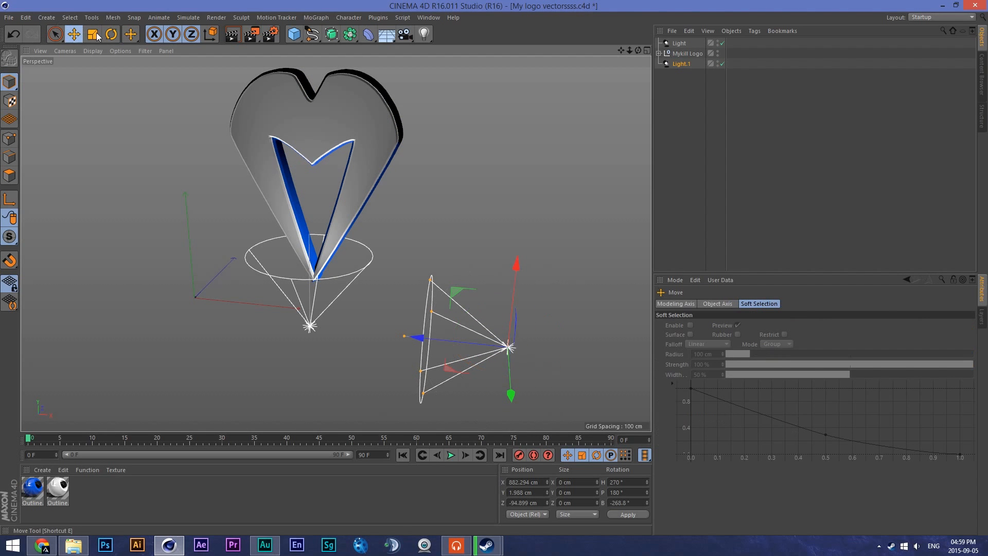
Move the duplicated side light level with the logo, at about X 919 cm, Y 421 cm and Z 20 cm.
{"action": "left_click_drag", "start_coordinate": [532, 286], "coordinate": [552, 99]}
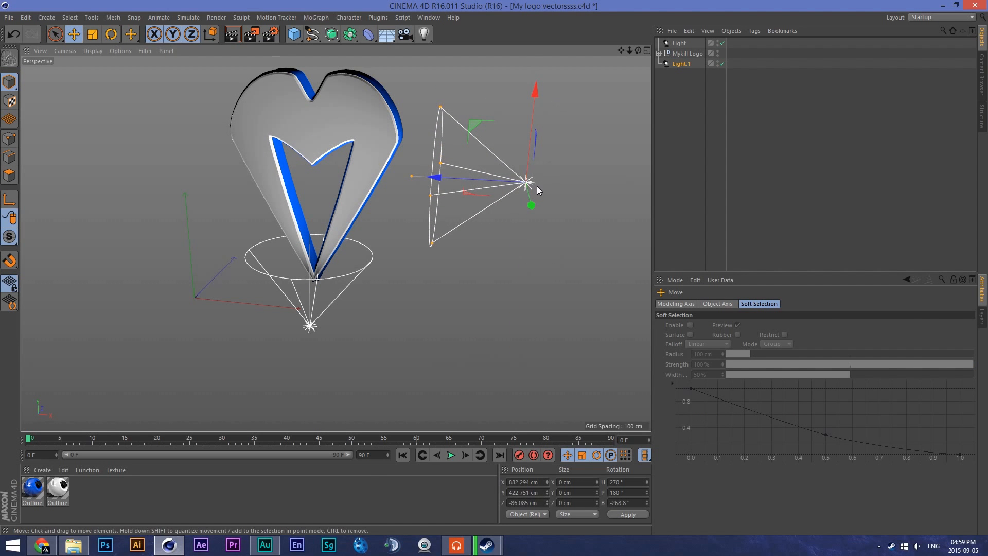
{"action": "left_click_drag", "start_coordinate": [462, 175], "coordinate": [496, 159]}
{"action": "left_click_drag", "start_coordinate": [639, 51], "coordinate": [359, 189]}
{"action": "left_click_drag", "start_coordinate": [243, 280], "coordinate": [301, 278]}
Tilt the lower spot light to a pitch of about 69° and move it down and forward, away from the logo.
{"action": "left_click", "coordinate": [303, 303]}
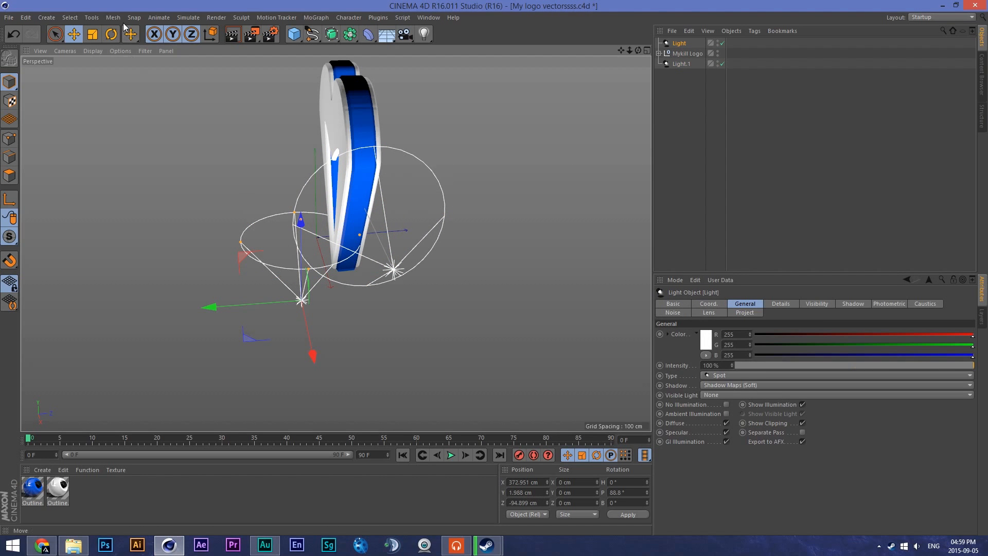
{"action": "key", "text": "r"}
{"action": "left_click_drag", "start_coordinate": [288, 255], "coordinate": [265, 259]}
{"action": "left_click", "coordinate": [75, 37]}
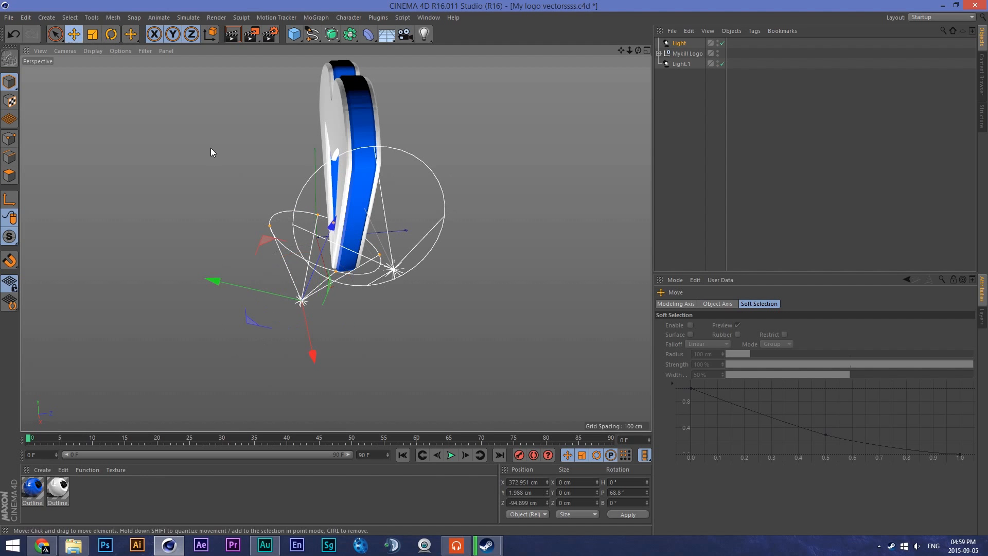
{"action": "left_click_drag", "start_coordinate": [333, 224], "coordinate": [313, 264]}
{"action": "mouse_move", "coordinate": [211, 319]}
{"action": "left_mouse_down"}
{"action": "mouse_move", "coordinate": [200, 317]}
{"action": "mouse_move", "coordinate": [223, 335]}
{"action": "mouse_move", "coordinate": [200, 334]}
{"action": "left_mouse_up"}
Copy Light.1 to the logo's opposite side at about X -167 cm and turn the copy to a 90° heading to face the logo.
{"action": "left_click_drag", "start_coordinate": [638, 50], "coordinate": [592, 50]}
{"action": "left_click", "coordinate": [681, 65]}
{"action": "key", "text": "ctrl+c"}
{"action": "key", "text": "ctrl+v"}
{"action": "left_click_drag", "start_coordinate": [447, 217], "coordinate": [1, 256]}
{"action": "left_click", "coordinate": [111, 34]}
{"action": "left_click_drag", "start_coordinate": [108, 177], "coordinate": [159, 177]}
{"action": "mouse_move", "coordinate": [57, 431]}
{"action": "left_mouse_down"}
{"action": "mouse_move", "coordinate": [83, 431]}
{"action": "mouse_move", "coordinate": [71, 431]}
{"action": "left_mouse_up"}
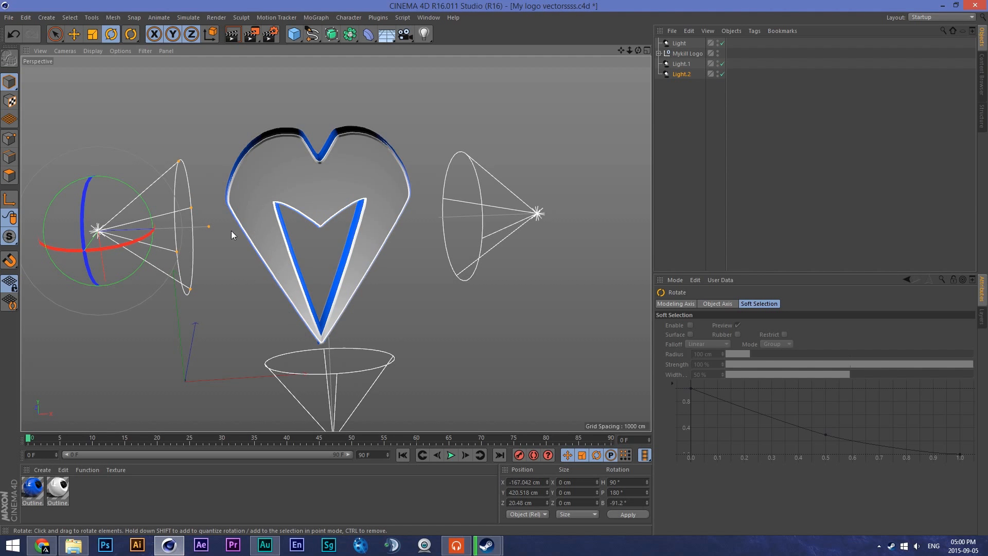
Duplicate Light.2, center the copy on the logo at about X 364 cm and rotate it to point straight down.
{"action": "left_click_drag", "start_coordinate": [688, 81], "coordinate": [689, 82]}
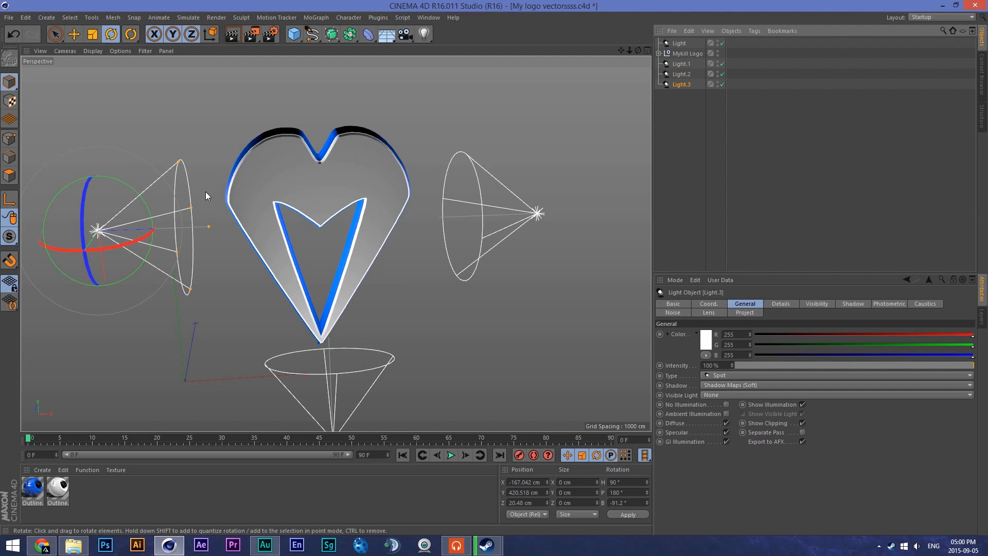
{"action": "key", "text": "e"}
{"action": "left_click_drag", "start_coordinate": [185, 226], "coordinate": [408, 237]}
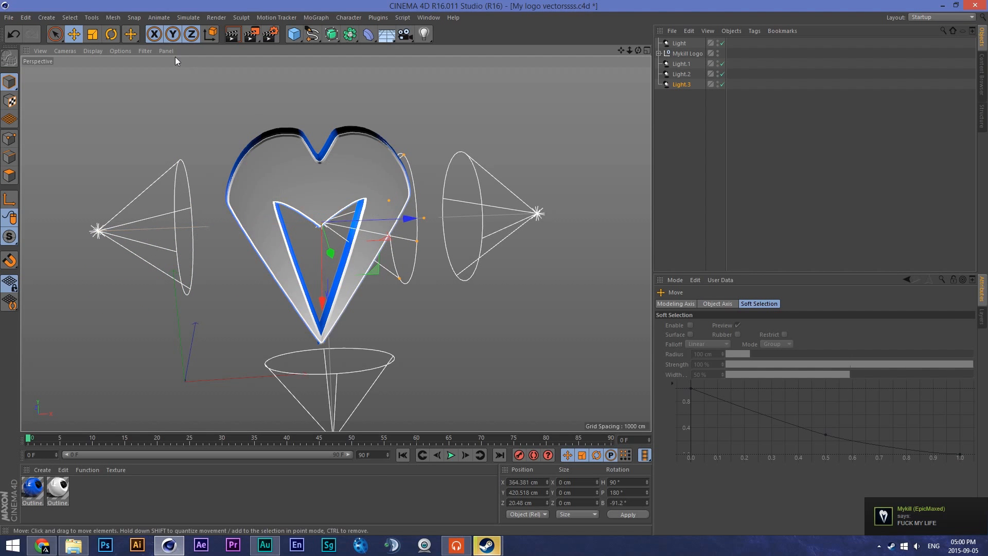
{"action": "key", "text": "r"}
{"action": "left_click_drag", "start_coordinate": [355, 181], "coordinate": [467, 335]}
{"action": "key", "text": "e"}
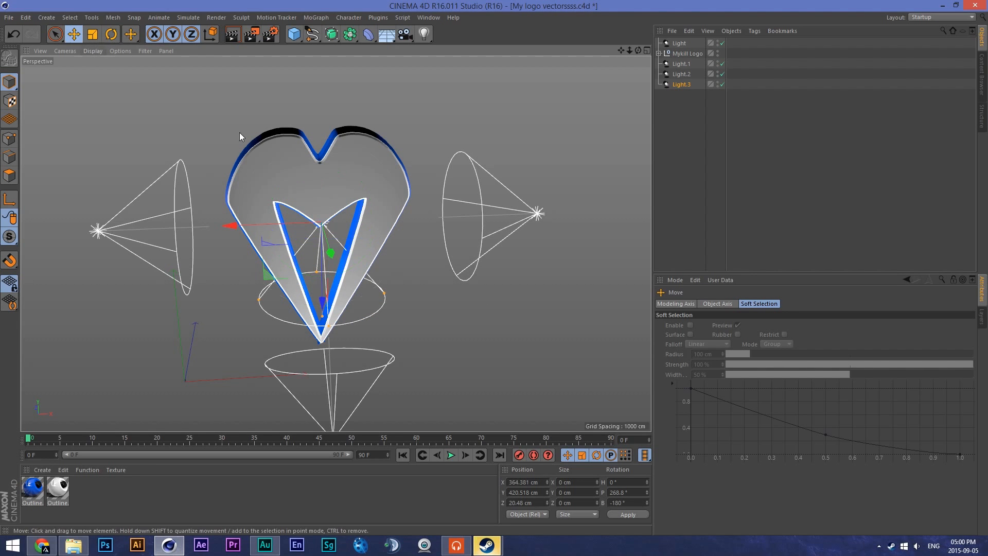
Raise the downward-facing light above the logo to about Y 954 cm and bring it forward to about Z -52 cm.
{"action": "left_click_drag", "start_coordinate": [322, 304], "coordinate": [348, 80]}
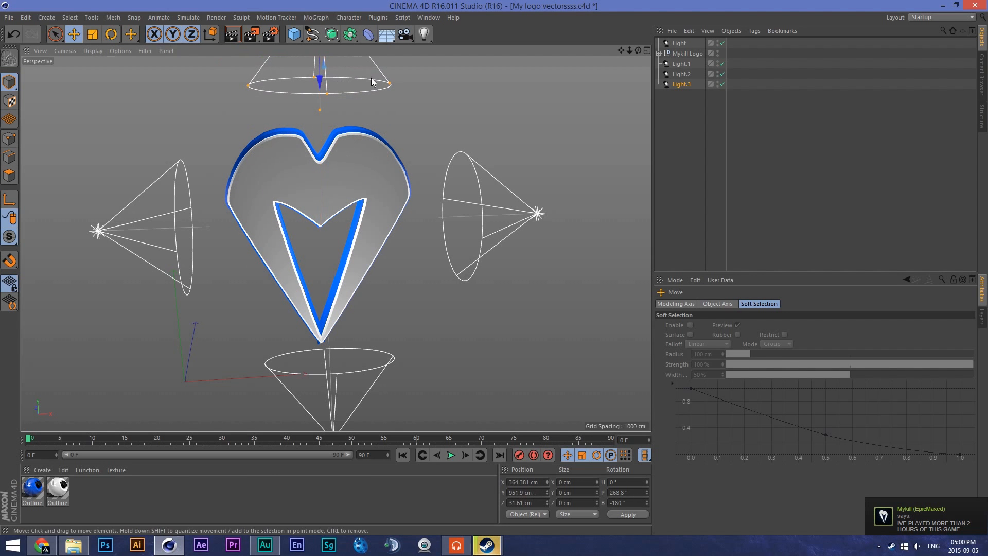
{"action": "left_click_drag", "start_coordinate": [628, 51], "coordinate": [615, 51]}
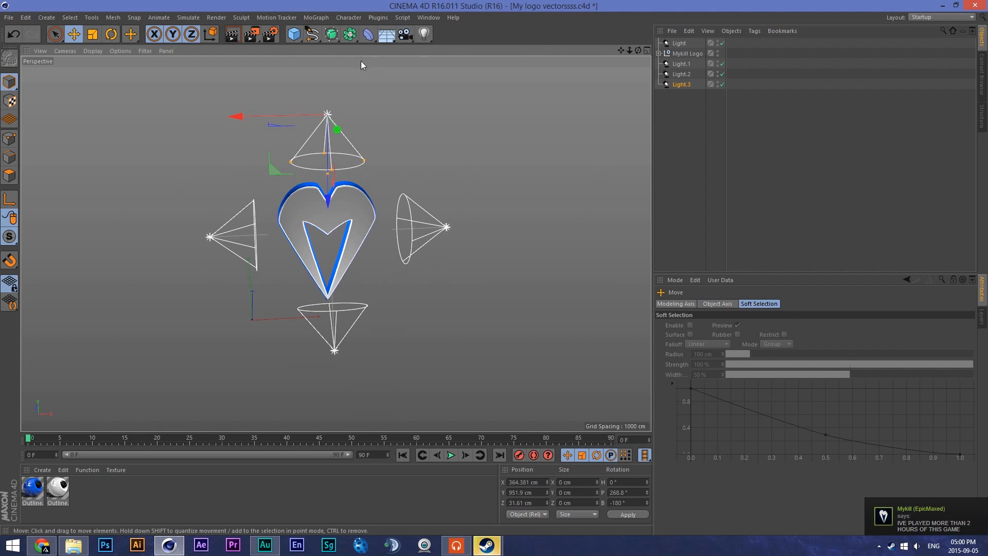
{"action": "left_click_drag", "start_coordinate": [338, 131], "coordinate": [340, 139]}
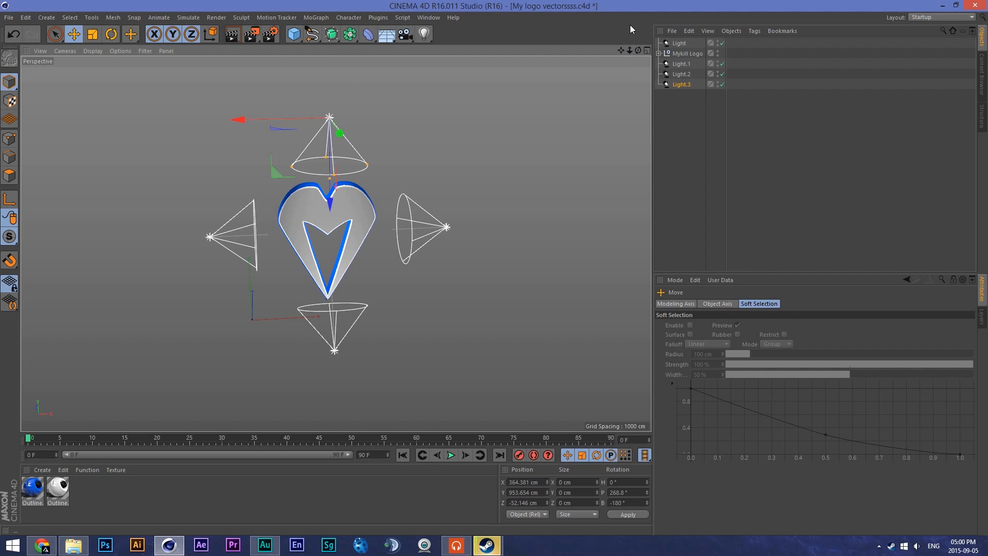
Frame the logo from an angle, add a camera at the end of the object list, and look through it to adjust the framing.
{"action": "mouse_move", "coordinate": [629, 50]}
{"action": "left_mouse_down"}
{"action": "mouse_move", "coordinate": [690, 50]}
{"action": "mouse_move", "coordinate": [628, 54]}
{"action": "mouse_move", "coordinate": [680, 64]}
{"action": "mouse_move", "coordinate": [685, 31]}
{"action": "mouse_move", "coordinate": [701, 37]}
{"action": "mouse_move", "coordinate": [696, 28]}
{"action": "mouse_move", "coordinate": [626, 54]}
{"action": "left_mouse_up"}
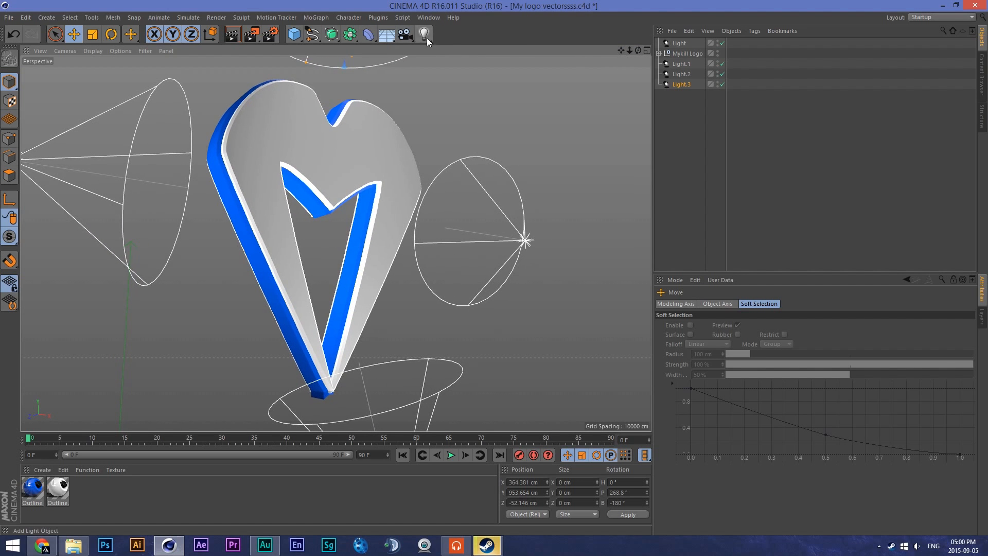
{"action": "left_click", "coordinate": [405, 34]}
{"action": "left_click_drag", "start_coordinate": [682, 44], "coordinate": [684, 98]}
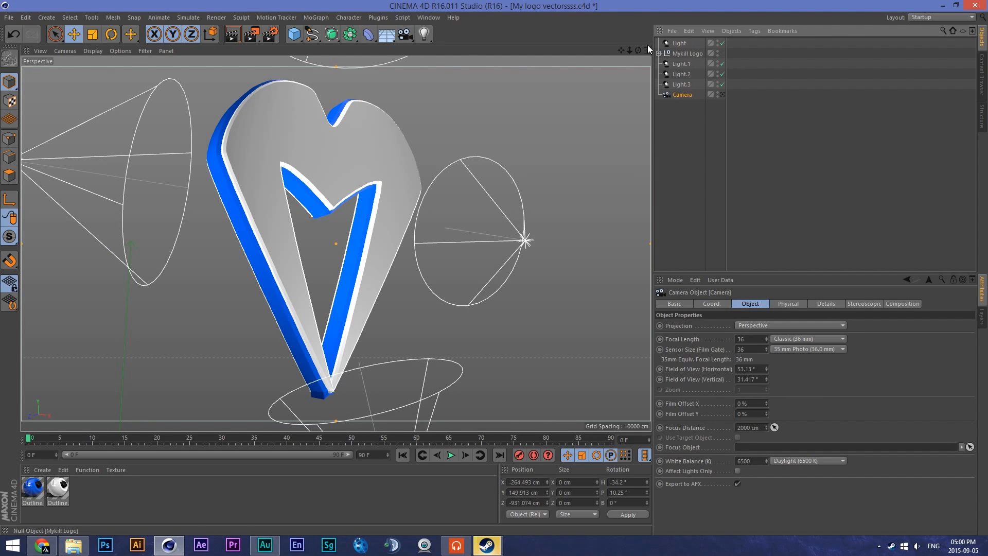
{"action": "left_click", "coordinate": [722, 95]}
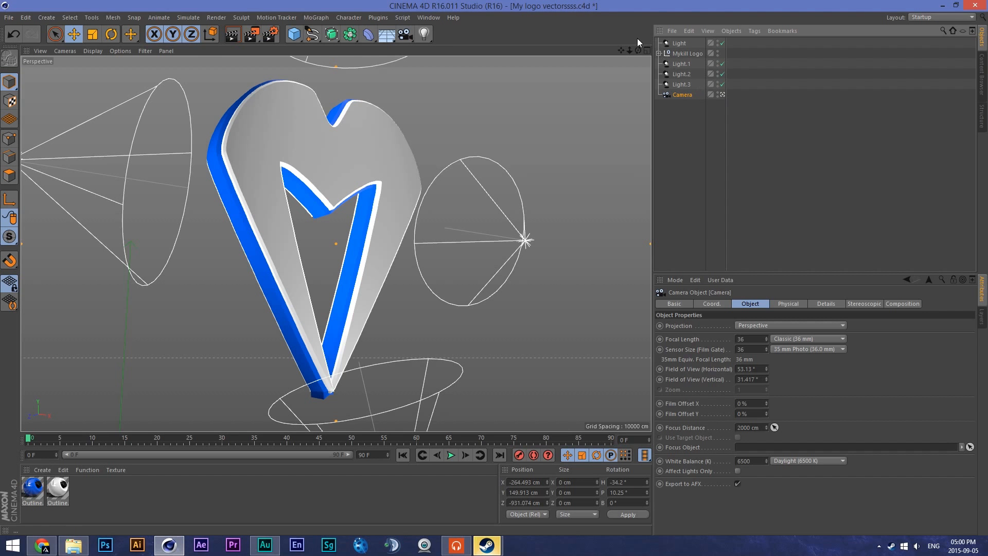
{"action": "mouse_move", "coordinate": [621, 50]}
{"action": "left_mouse_down"}
{"action": "mouse_move", "coordinate": [610, 52]}
{"action": "mouse_move", "coordinate": [621, 50]}
{"action": "left_mouse_up"}
Add a Protection tag to the camera to lock its position and rotation.
{"action": "right_click", "coordinate": [682, 95]}
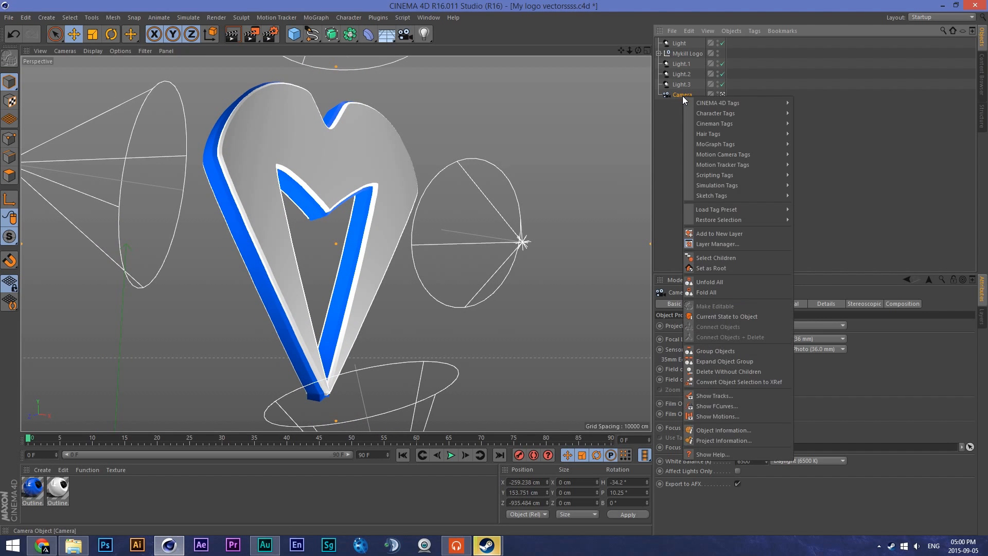
{"action": "mouse_move", "coordinate": [709, 104]}
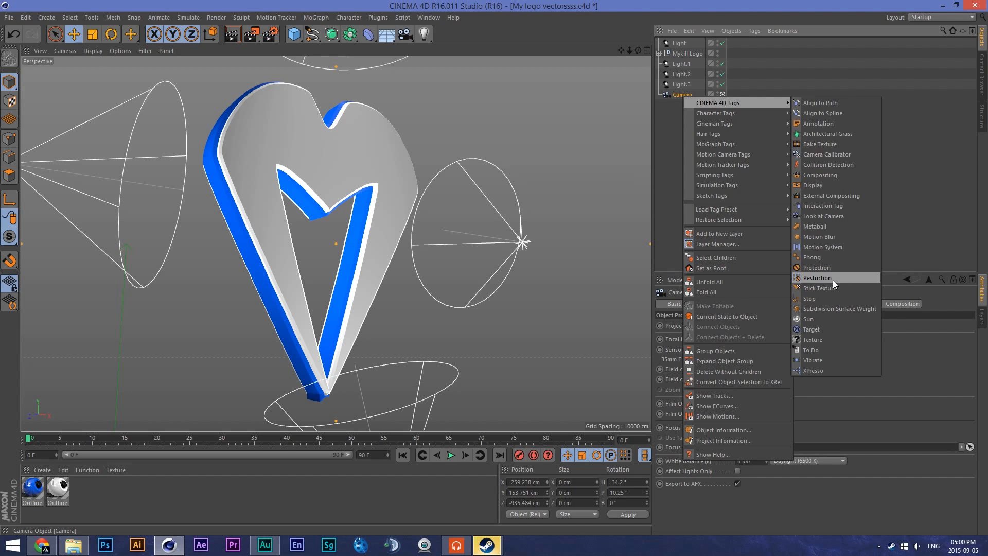
{"action": "left_click", "coordinate": [824, 267]}
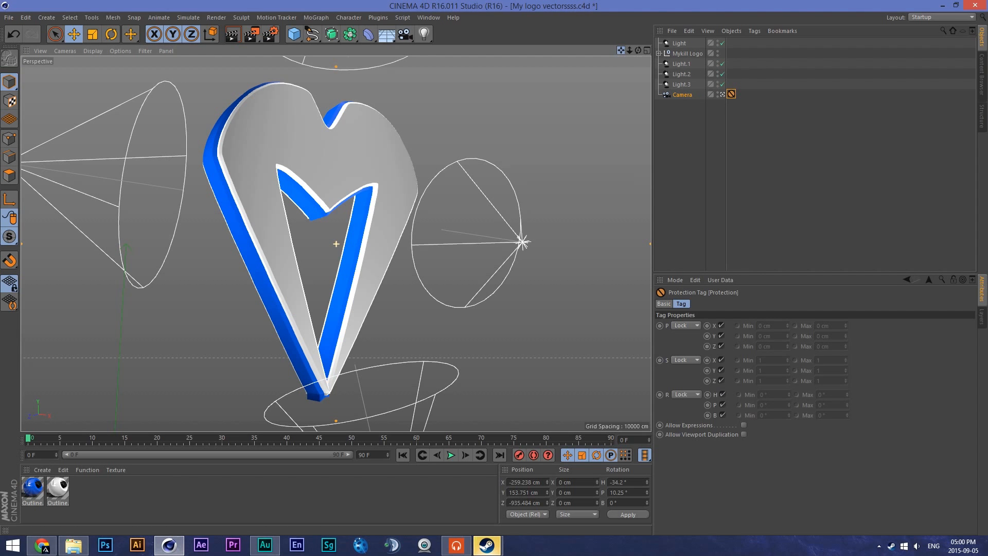
Examine the logo and its surrounding lights from outside the camera, and return to the camera's view.
{"action": "left_click", "coordinate": [722, 94]}
{"action": "left_click", "coordinate": [722, 94]}
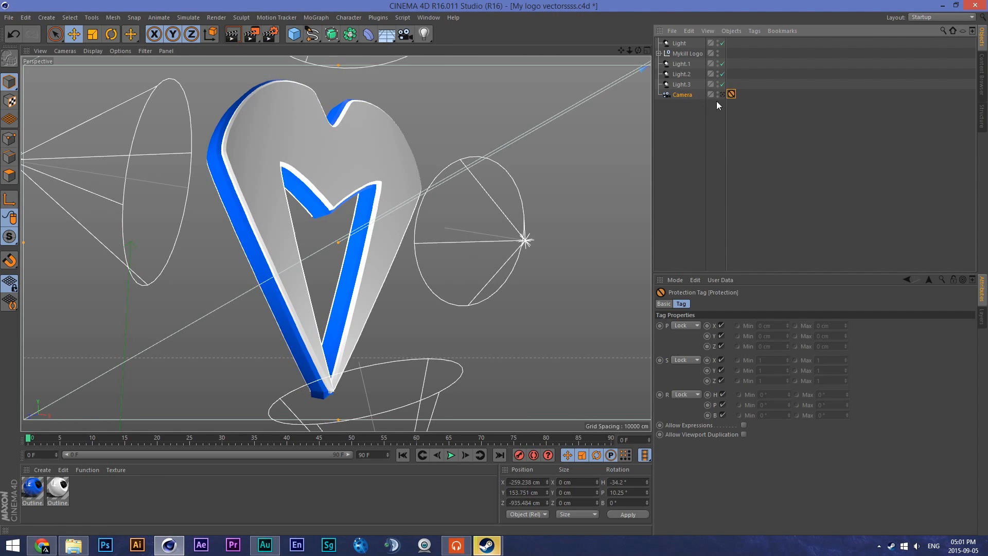
{"action": "left_click_drag", "start_coordinate": [638, 52], "coordinate": [585, 88]}
{"action": "left_click_drag", "start_coordinate": [638, 50], "coordinate": [689, 61]}
{"action": "left_click", "coordinate": [536, 223]}
{"action": "left_click", "coordinate": [557, 230]}
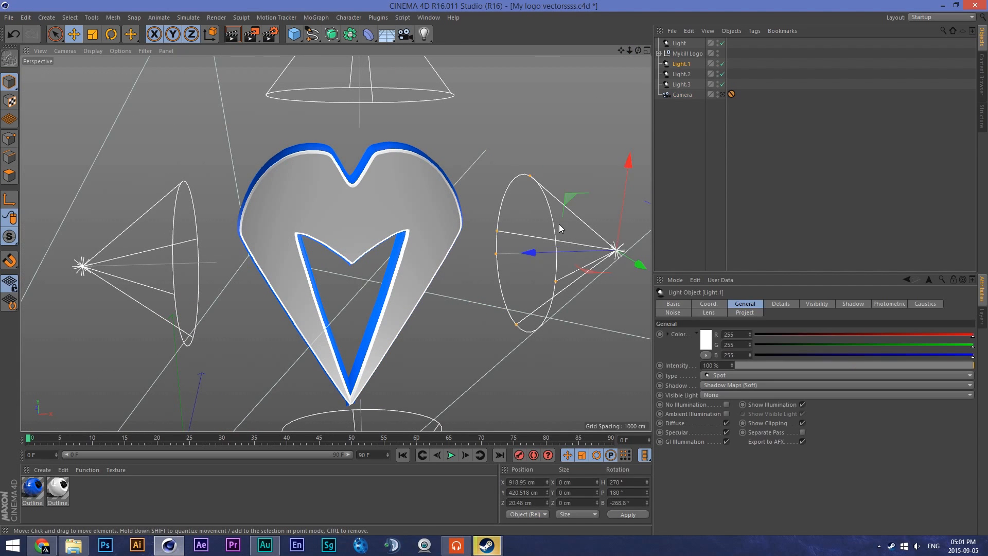
{"action": "left_click", "coordinate": [721, 95]}
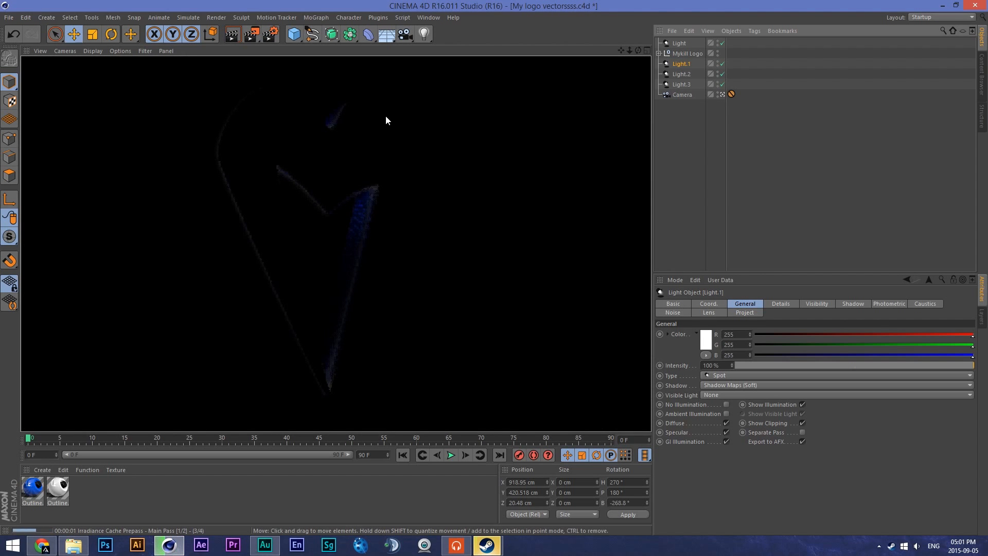
Turn off Ambient Occlusion and Global Illumination in the render settings, and preview the render of the logo.
{"action": "left_click", "coordinate": [385, 116]}
{"action": "left_click", "coordinate": [270, 34]}
{"action": "left_click", "coordinate": [63, 105]}
{"action": "left_click", "coordinate": [65, 113]}
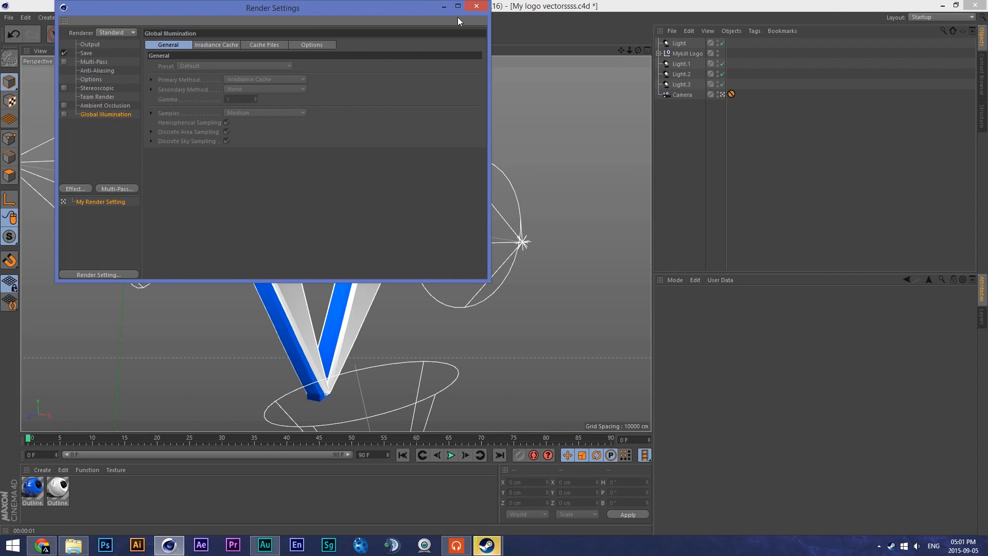
{"action": "left_click", "coordinate": [477, 5]}
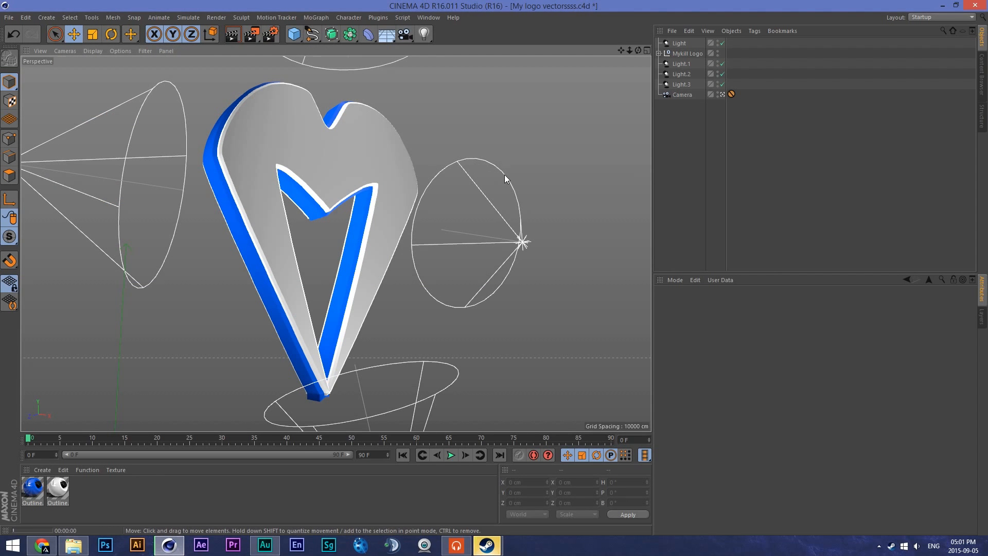
{"action": "key", "text": "ctrl+r"}
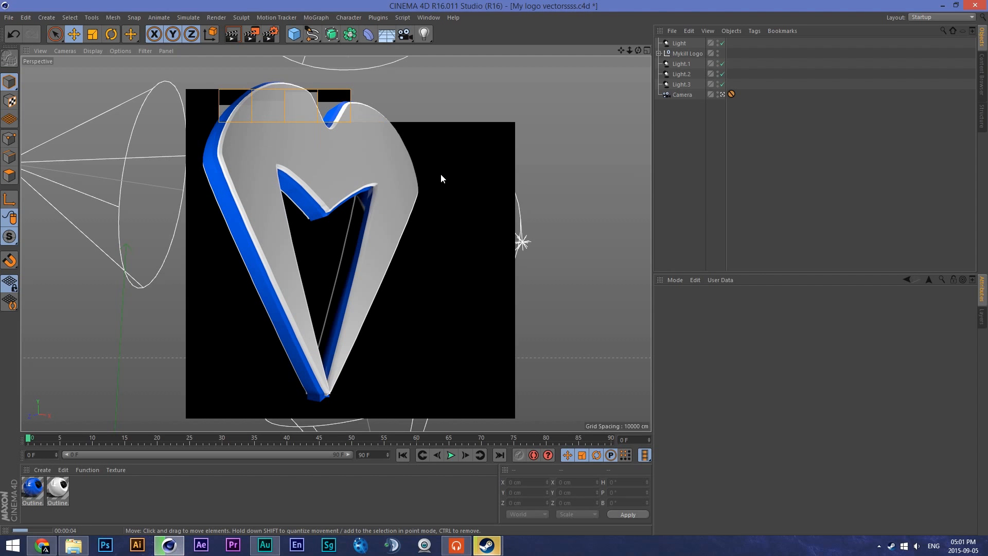
{"action": "left_click", "coordinate": [417, 191]}
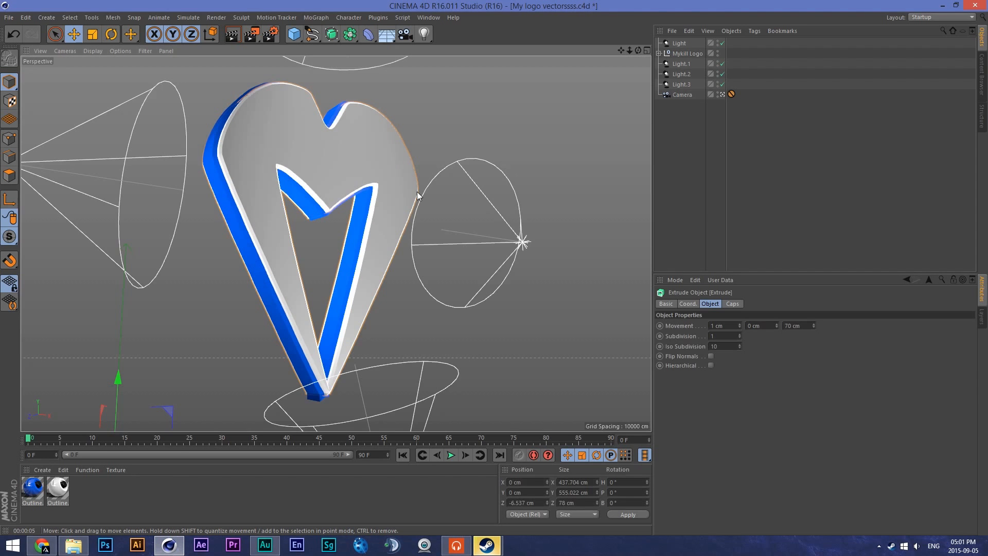
Take the Protection tag off the camera by moving it to Light.3, and adjust the camera's framing to show more of the scene.
{"action": "left_click_drag", "start_coordinate": [731, 94], "coordinate": [731, 84]}
{"action": "left_click", "coordinate": [722, 94]}
{"action": "left_click", "coordinate": [723, 94]}
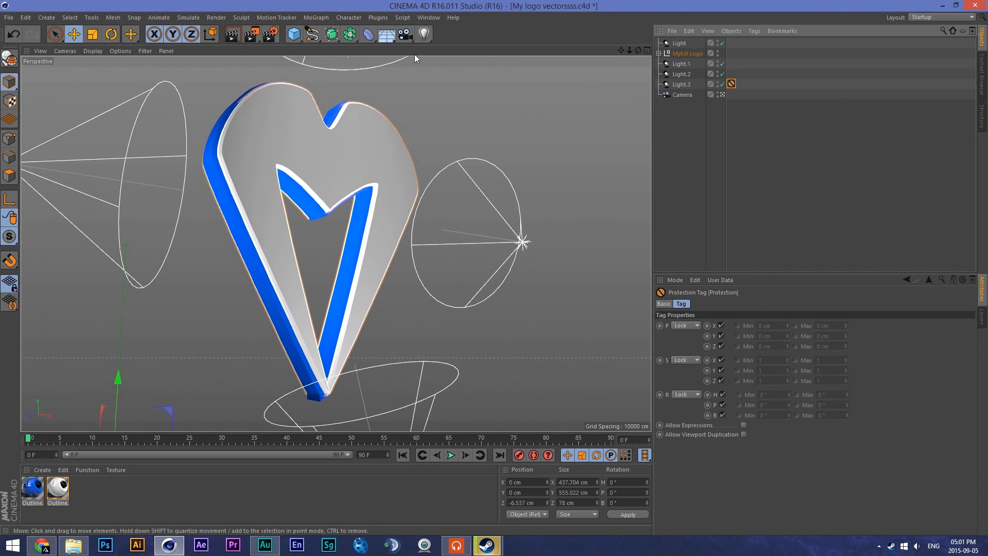
{"action": "mouse_move", "coordinate": [629, 51]}
{"action": "left_mouse_down"}
{"action": "mouse_move", "coordinate": [620, 48]}
{"action": "mouse_move", "coordinate": [638, 48]}
{"action": "mouse_move", "coordinate": [611, 60]}
{"action": "mouse_move", "coordinate": [637, 50]}
{"action": "left_mouse_up"}
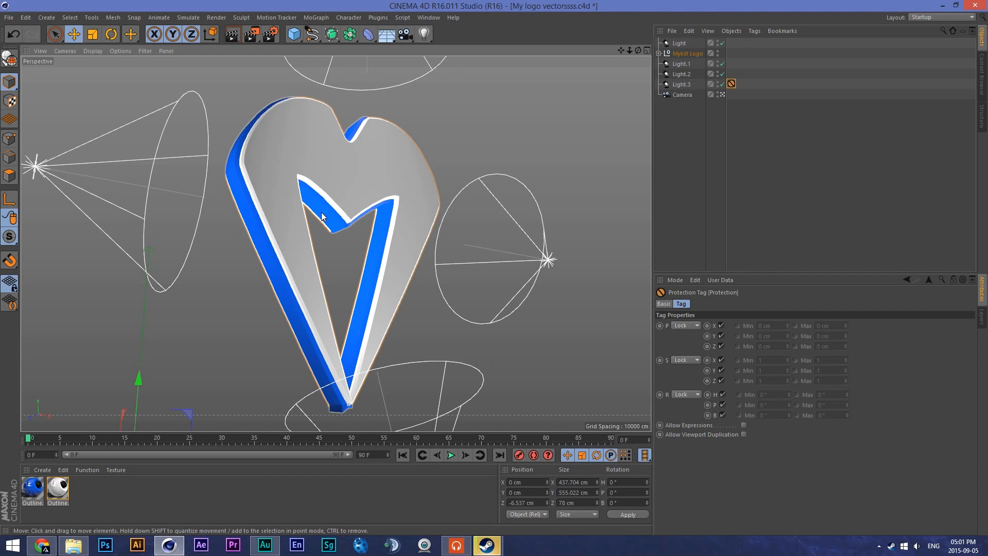
Move the Mykill Logo null below the camera in the object list, and activate the Rotate tool.
{"action": "left_click", "coordinate": [354, 203]}
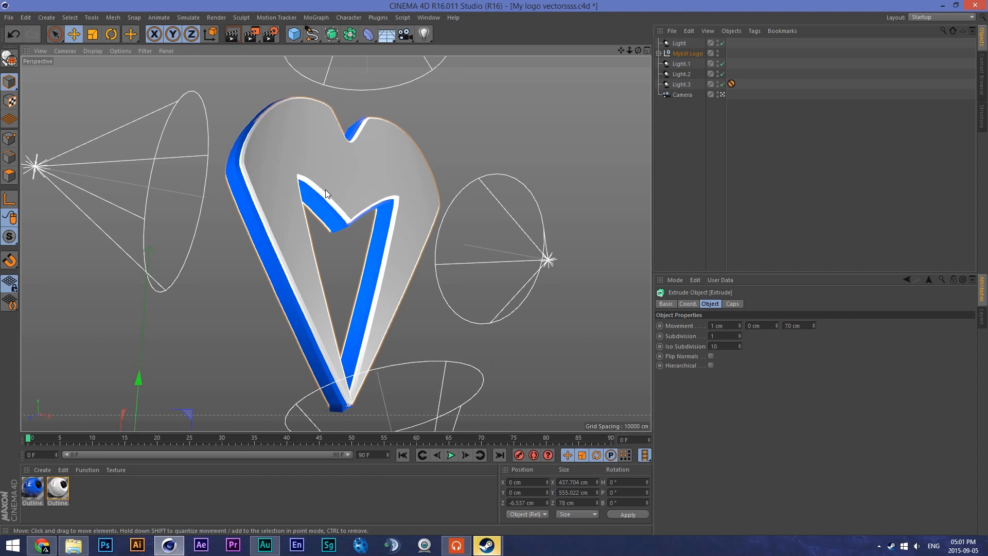
{"action": "left_click_drag", "start_coordinate": [687, 54], "coordinate": [693, 101]}
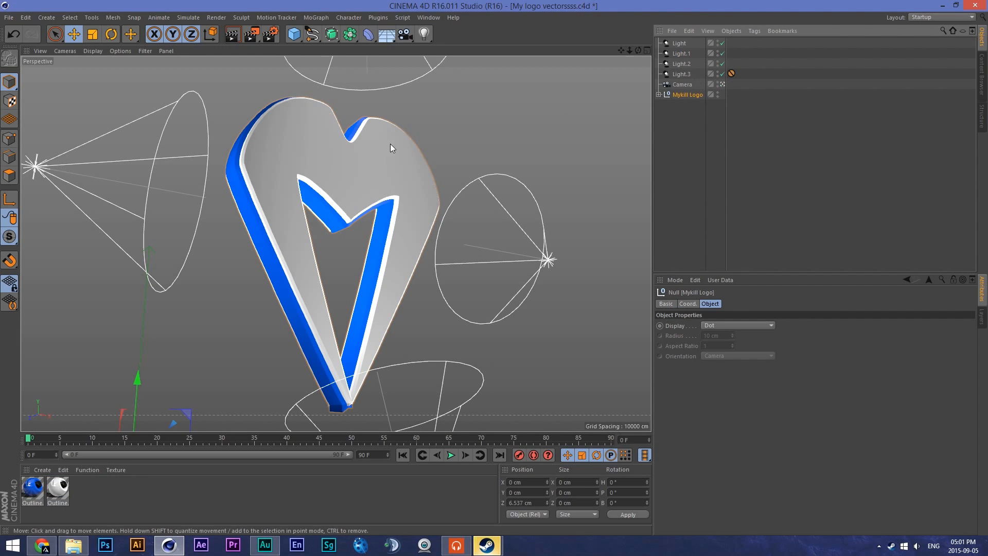
{"action": "left_click", "coordinate": [111, 35]}
{"action": "left_click", "coordinate": [347, 205]}
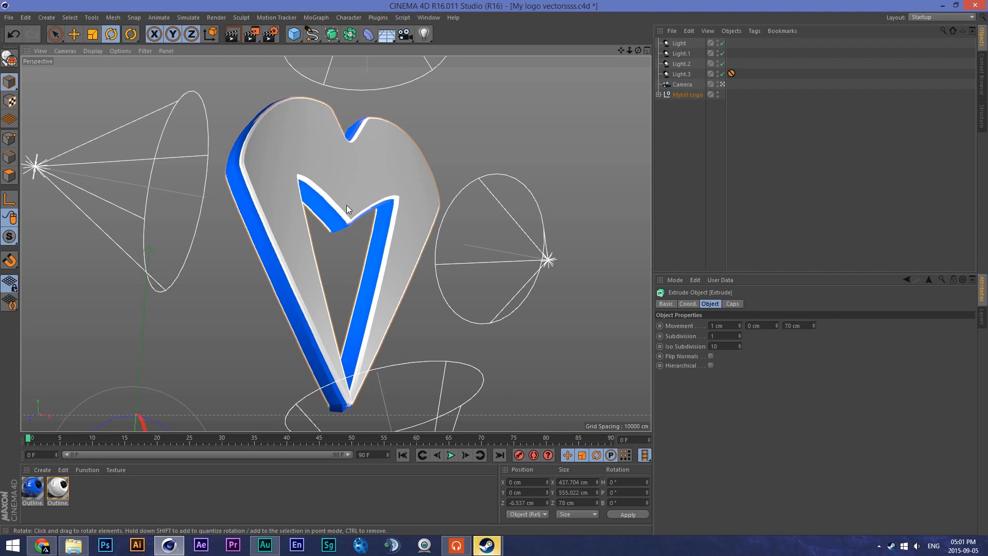
Return the Protection tag from Light.3 to the camera, and view the logo and lights from outside the camera.
{"action": "left_click", "coordinate": [723, 84]}
{"action": "left_click_drag", "start_coordinate": [733, 74], "coordinate": [730, 85]}
{"action": "left_click", "coordinate": [723, 82]}
{"action": "left_click", "coordinate": [680, 95]}
{"action": "left_click_drag", "start_coordinate": [621, 50], "coordinate": [632, 9]}
{"action": "scroll", "coordinate": [357, 215], "scroll_direction": "down", "scroll_amount": 2}
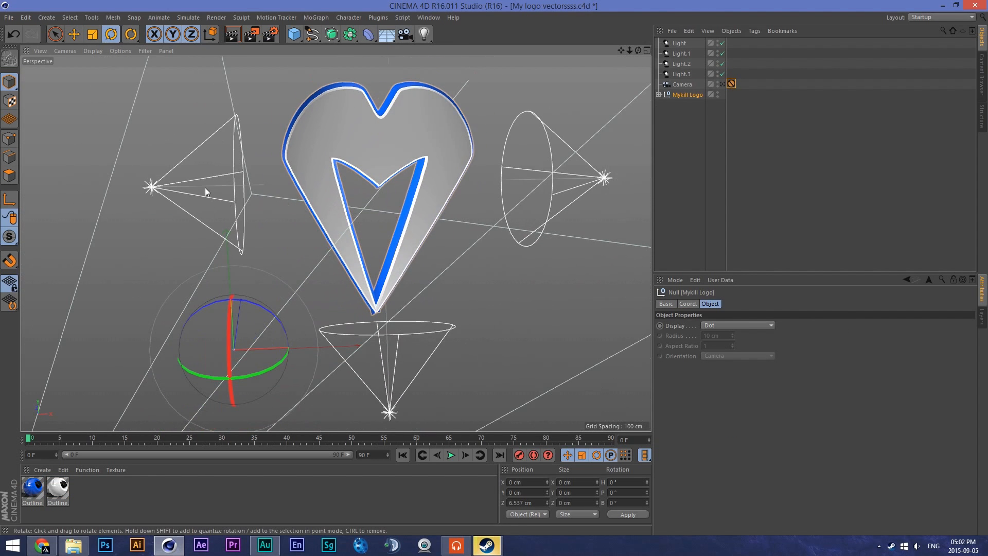
{"action": "left_click", "coordinate": [74, 34]}
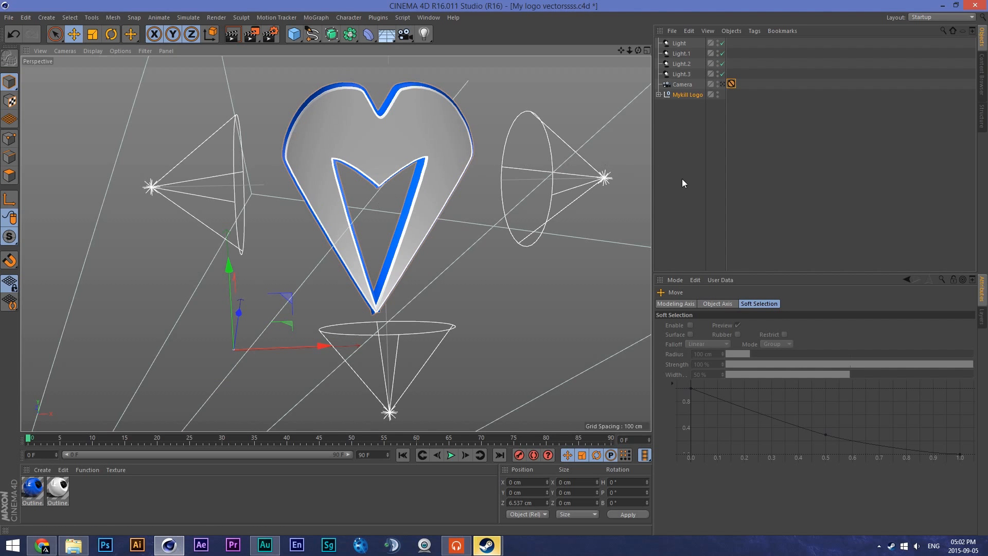
Expand the Mykill Logo hierarchy down to the splines of both extrudes, and select Extrude.1.
{"action": "left_click", "coordinate": [659, 95]}
{"action": "left_click", "coordinate": [682, 116]}
{"action": "left_click", "coordinate": [697, 128]}
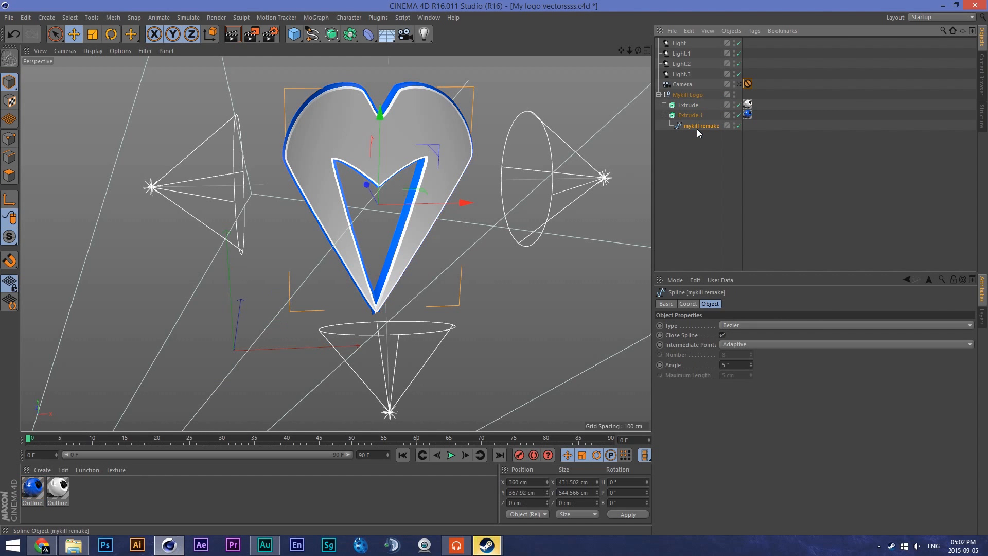
{"action": "left_click_drag", "start_coordinate": [697, 129], "coordinate": [693, 113]}
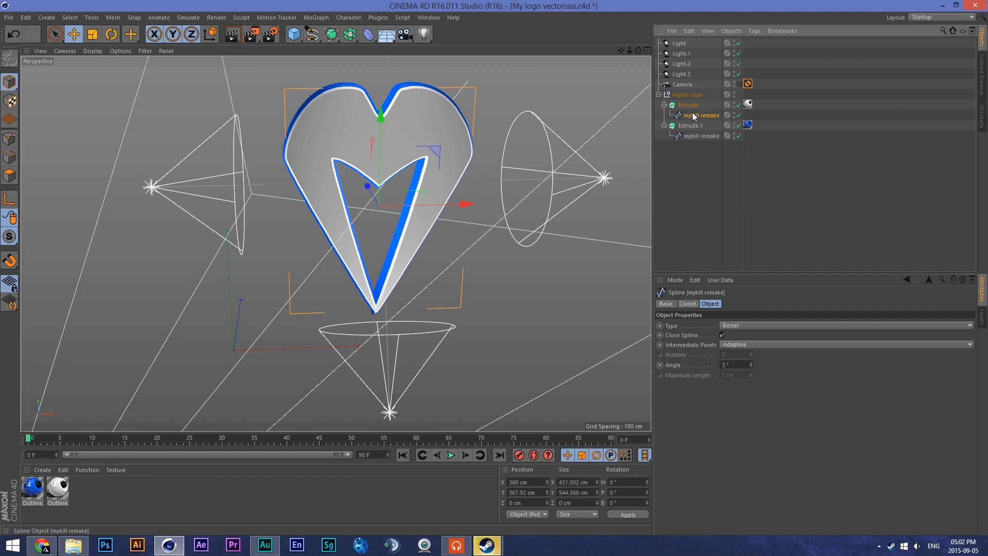
{"action": "left_click", "coordinate": [691, 125]}
Center the axes of Extrude.1 and Extrude with Axis Center, using Points Center, Include Children and Use All Objects.
{"action": "left_click", "coordinate": [113, 17]}
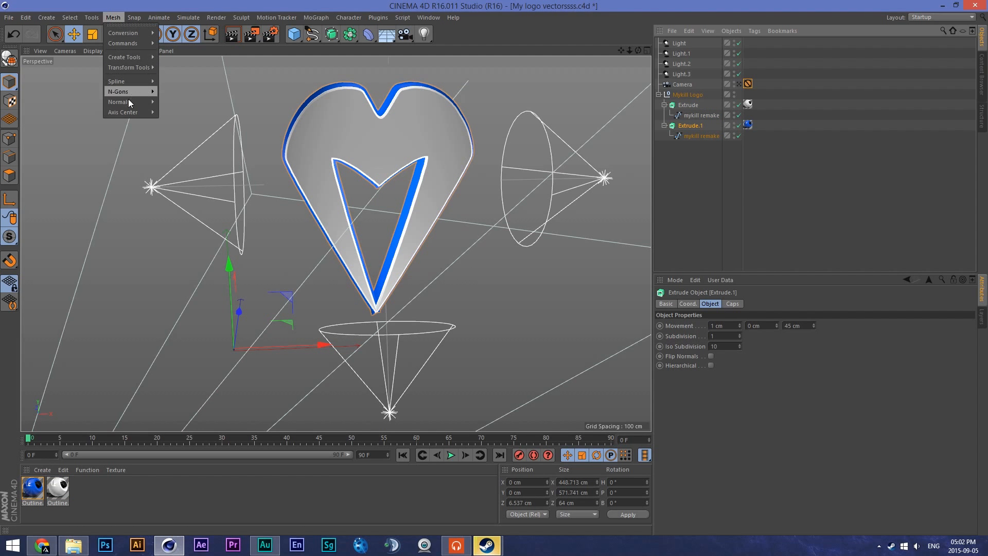
{"action": "mouse_move", "coordinate": [130, 112]}
{"action": "left_click", "coordinate": [175, 115]}
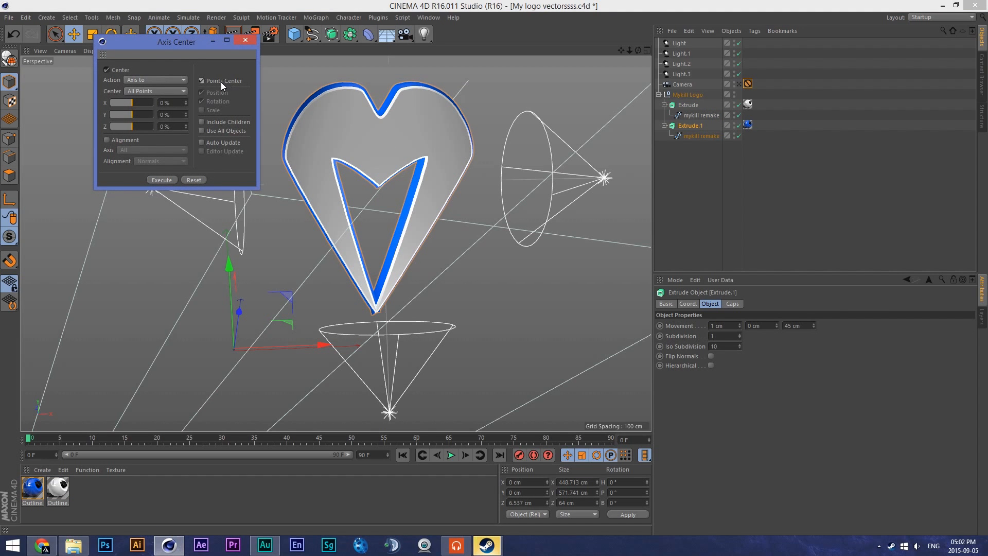
{"action": "left_click", "coordinate": [218, 122]}
{"action": "left_click", "coordinate": [221, 130]}
{"action": "left_click", "coordinate": [162, 180]}
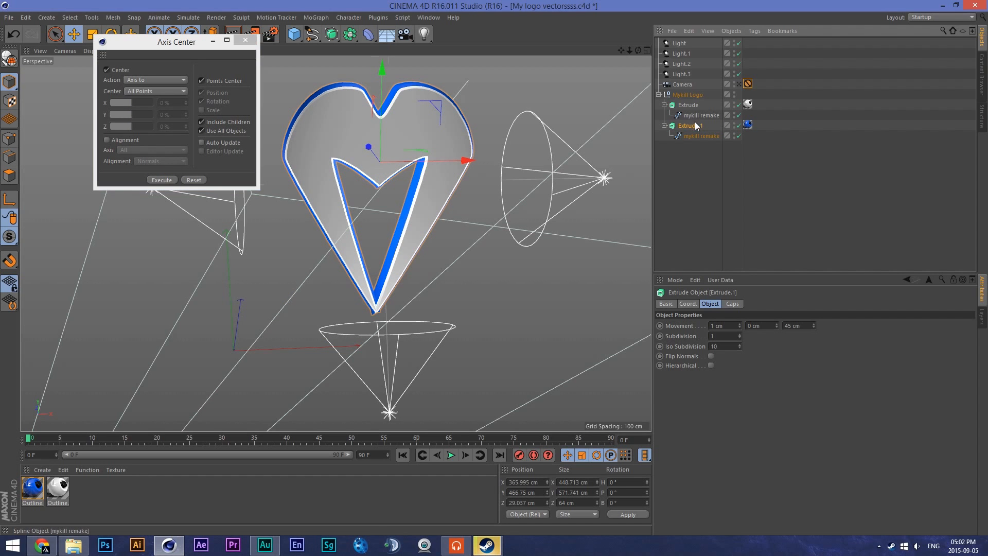
{"action": "left_click", "coordinate": [695, 105]}
{"action": "left_click", "coordinate": [176, 179]}
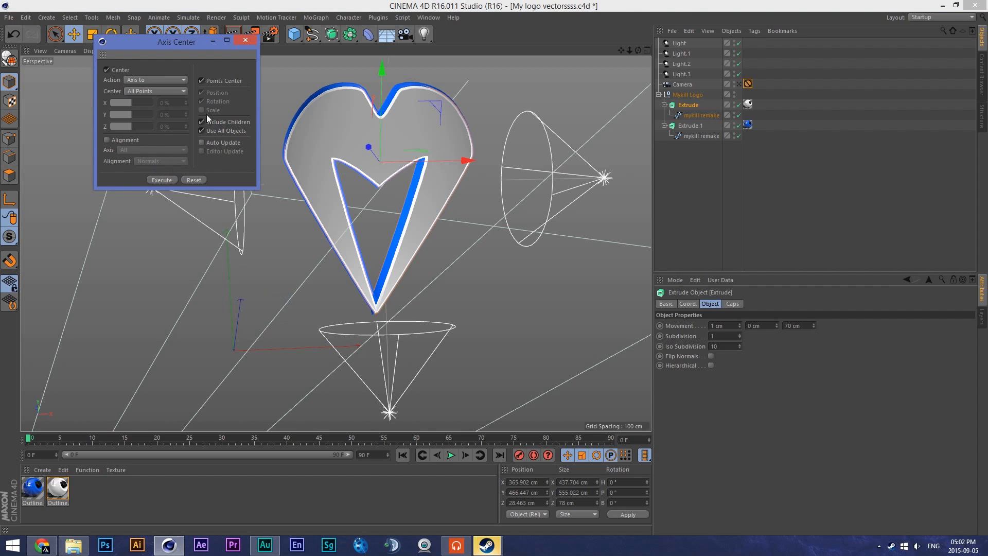
Turn off Points Center, set the X, Y and Z offsets to 1%, and recenter the axes of both extrudes.
{"action": "left_click", "coordinate": [216, 83]}
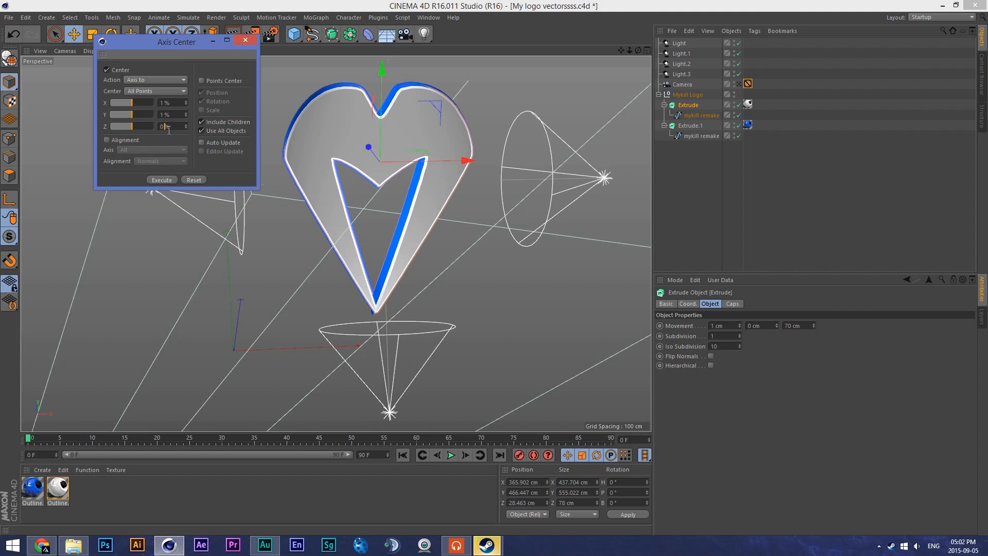
{"action": "left_click", "coordinate": [170, 180]}
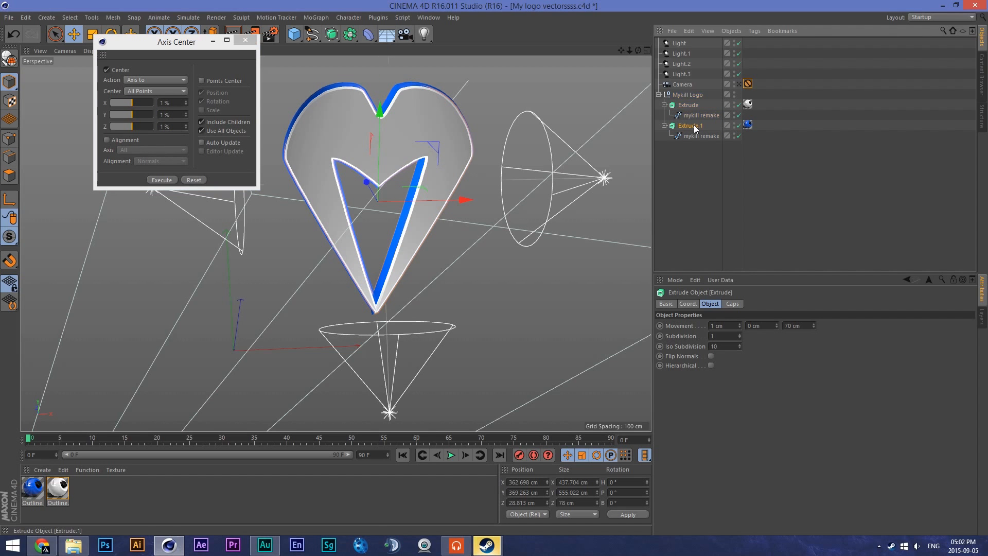
{"action": "left_click", "coordinate": [168, 180]}
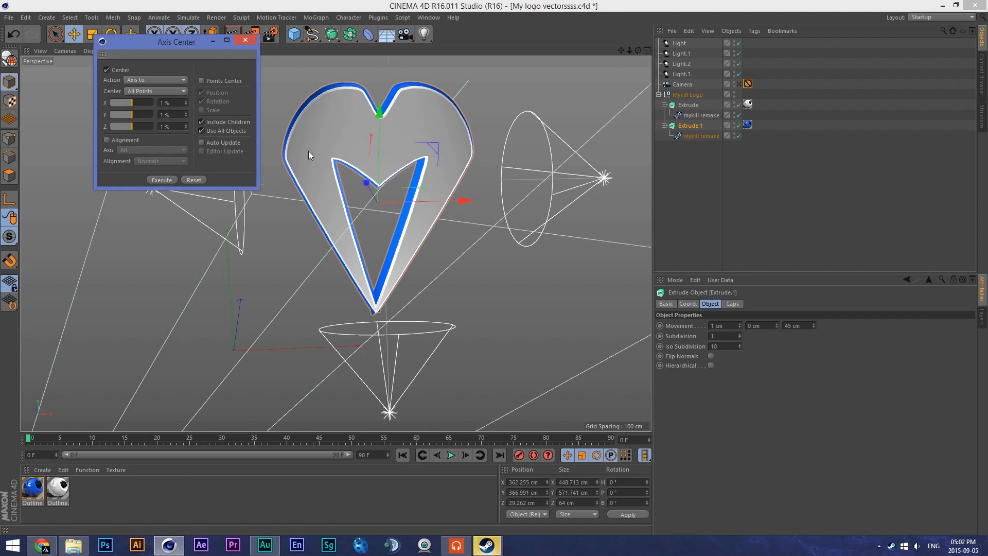
Center the Mykill Logo null's axis with the same Axis Center settings.
{"action": "left_click", "coordinate": [682, 84]}
{"action": "left_click", "coordinate": [688, 95]}
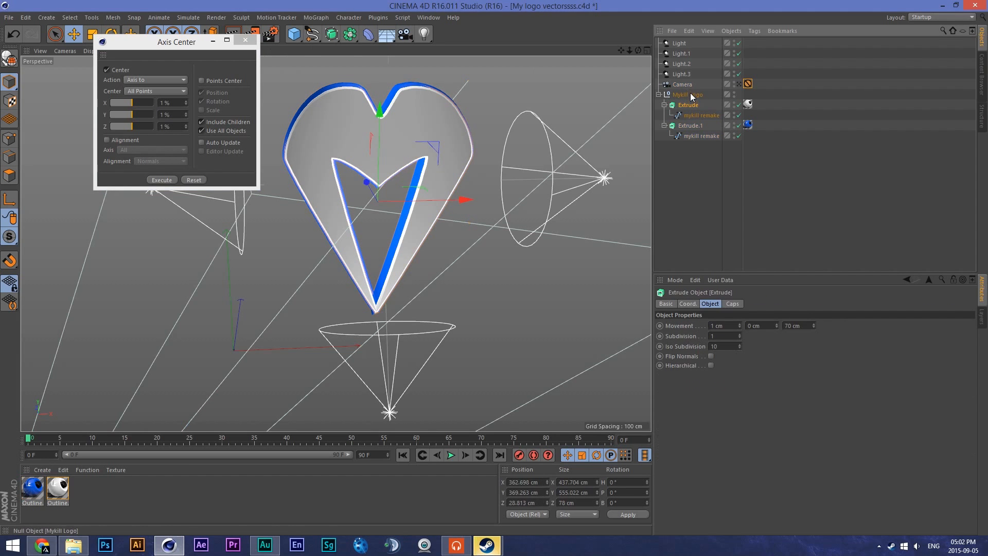
{"action": "left_click", "coordinate": [164, 180]}
{"action": "left_click", "coordinate": [245, 40]}
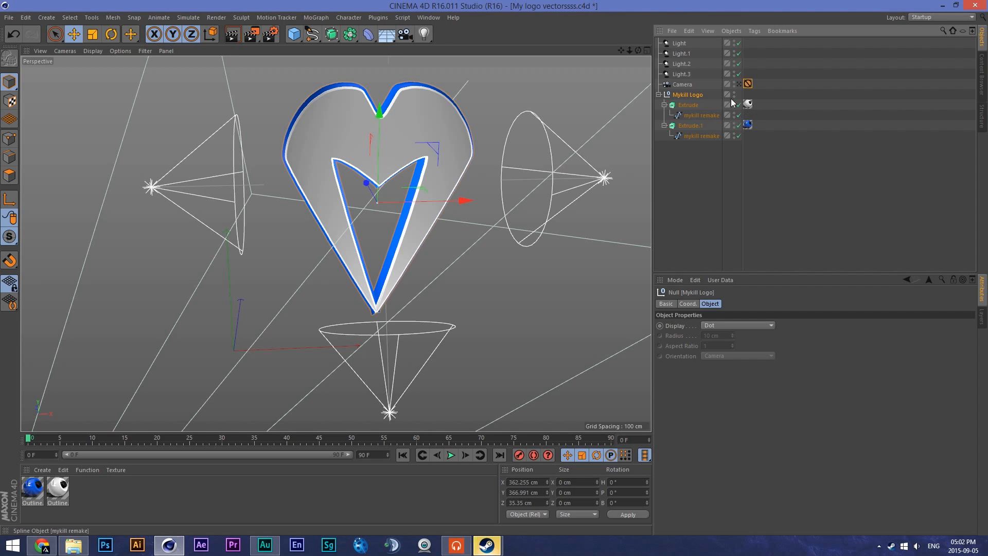
Look through the camera again, and collapse the Mykill Logo hierarchy.
{"action": "left_click", "coordinate": [739, 83]}
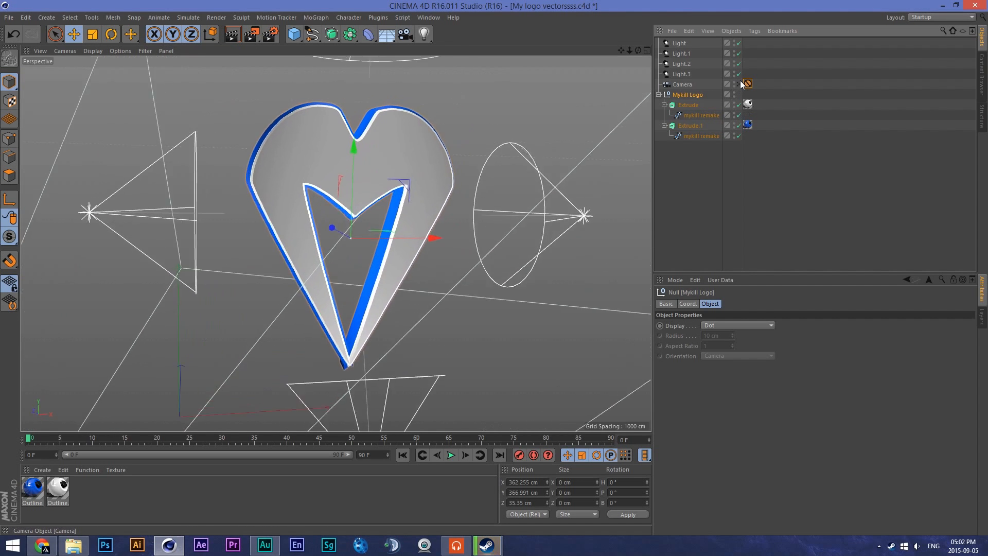
{"action": "left_click", "coordinate": [665, 104]}
{"action": "left_click", "coordinate": [665, 114]}
{"action": "left_click", "coordinate": [658, 95]}
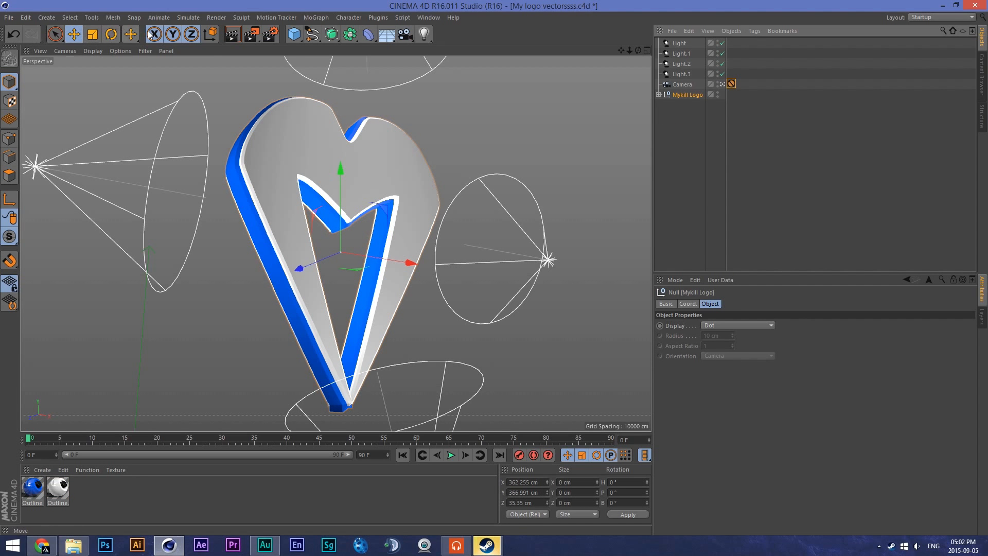
Tilt the Mykill Logo null to a pitch of -10°, and move it to about X 361 cm and Y 378 cm.
{"action": "left_click", "coordinate": [111, 34]}
{"action": "mouse_move", "coordinate": [369, 233]}
{"action": "left_mouse_down"}
{"action": "mouse_move", "coordinate": [360, 210]}
{"action": "mouse_move", "coordinate": [367, 228]}
{"action": "left_mouse_up"}
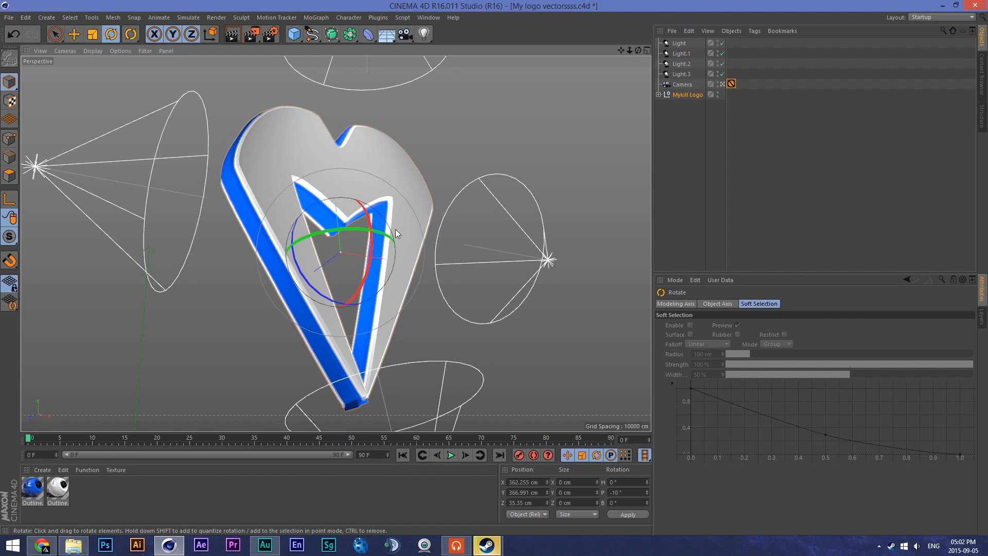
{"action": "key", "text": "e"}
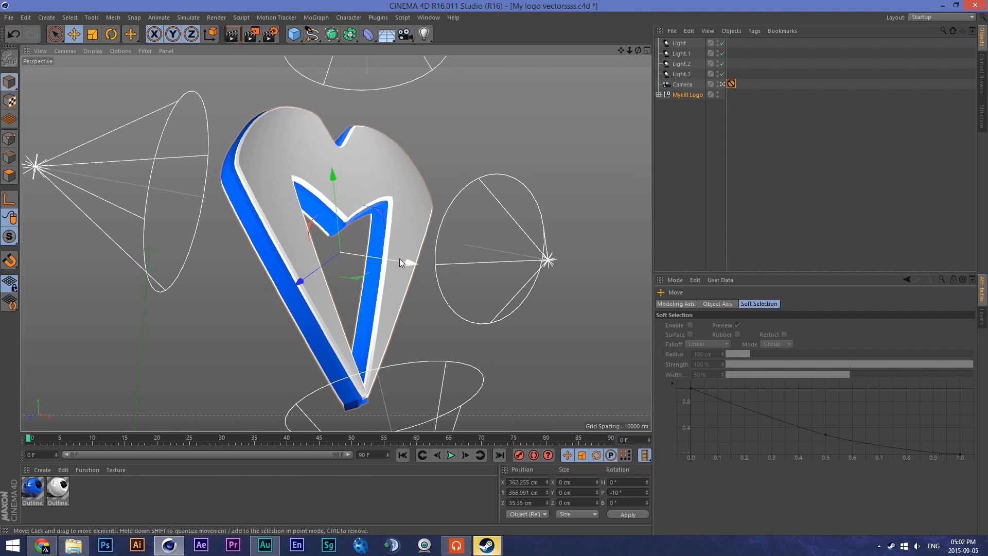
{"action": "left_click_drag", "start_coordinate": [399, 258], "coordinate": [394, 259]}
{"action": "left_click_drag", "start_coordinate": [327, 176], "coordinate": [337, 170]}
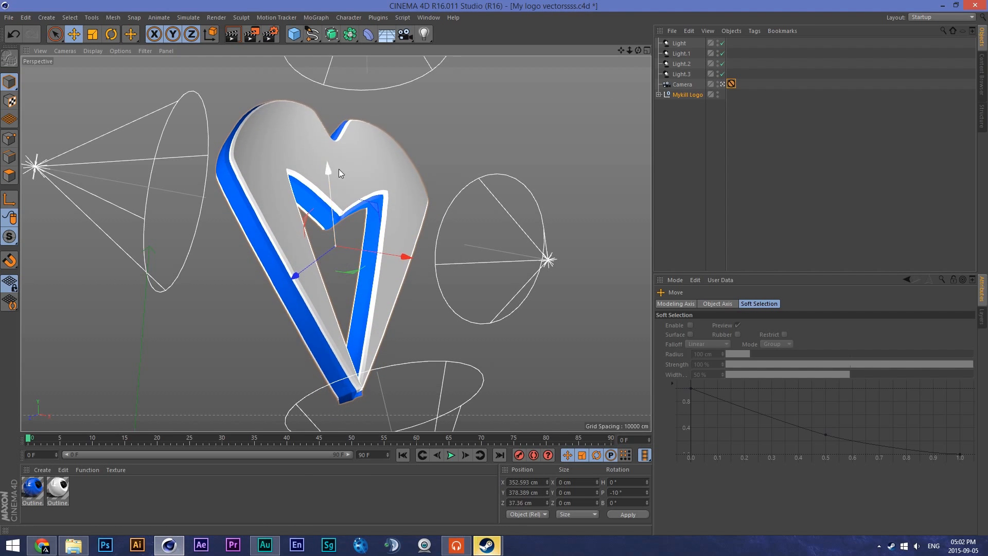
{"action": "left_click_drag", "start_coordinate": [407, 255], "coordinate": [411, 256]}
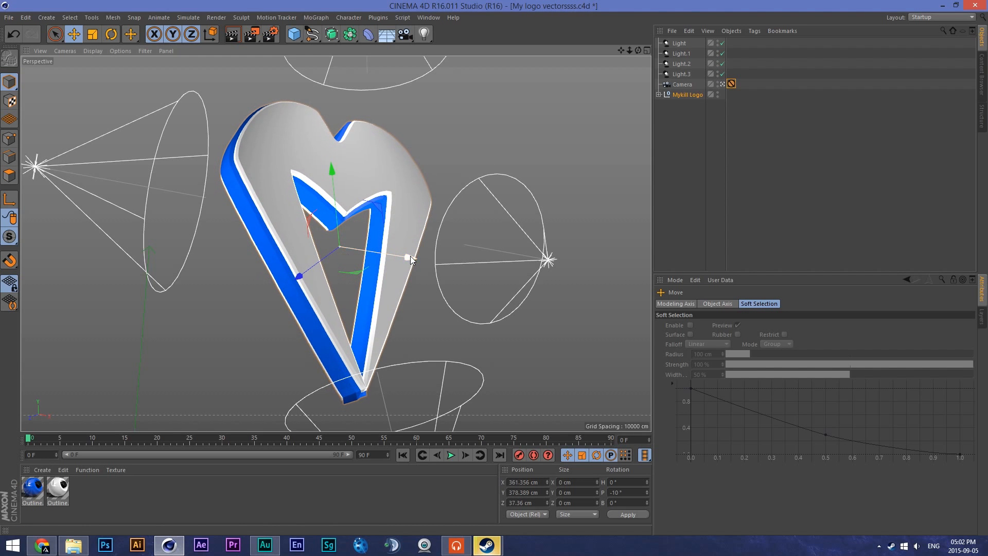
From outside the camera, move Light.3 above the logo to about Z -36 cm, and set its intensity to 150%.
{"action": "left_click", "coordinate": [548, 259]}
{"action": "left_click", "coordinate": [723, 84]}
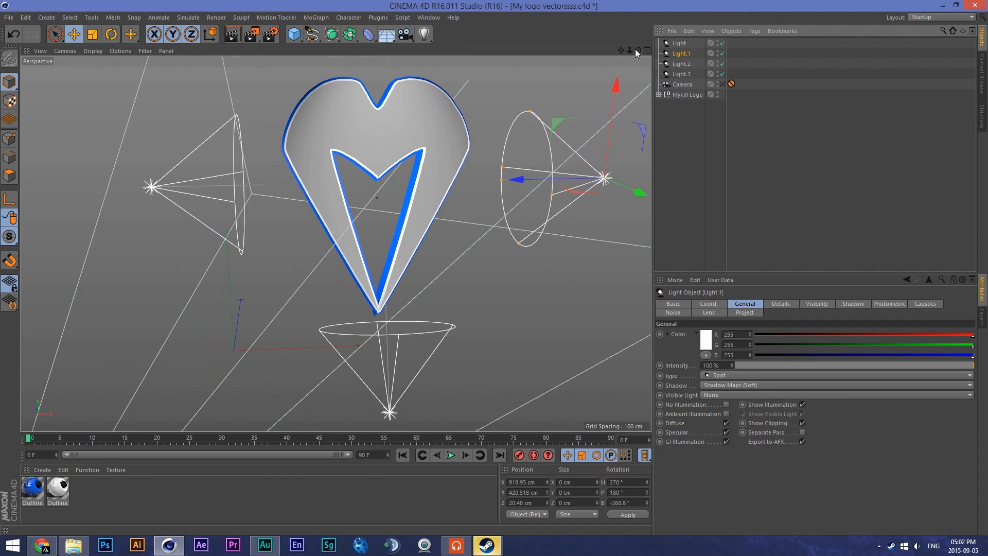
{"action": "left_click_drag", "start_coordinate": [621, 50], "coordinate": [577, 53]}
{"action": "left_click", "coordinate": [266, 90]}
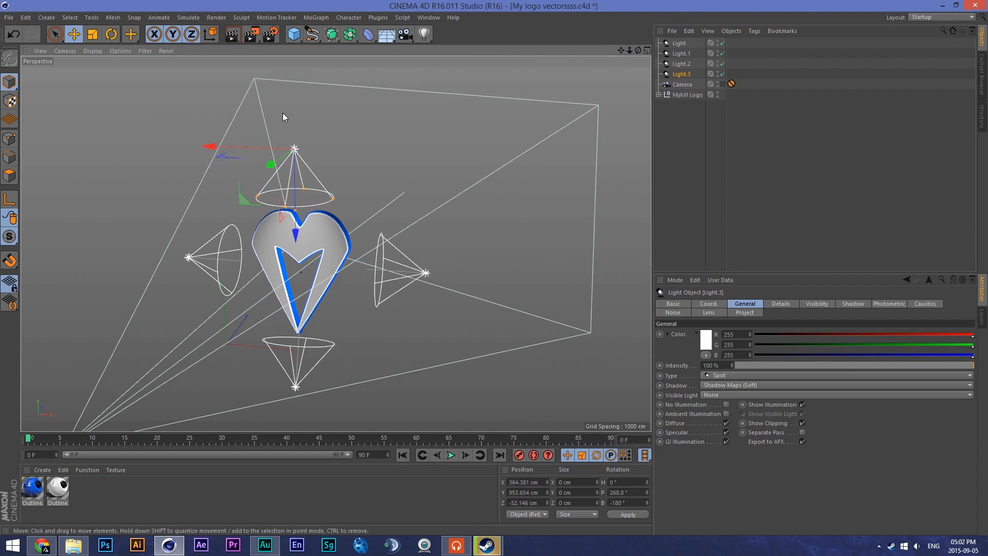
{"action": "mouse_move", "coordinate": [271, 162]}
{"action": "left_mouse_down"}
{"action": "mouse_move", "coordinate": [282, 162]}
{"action": "mouse_move", "coordinate": [277, 171]}
{"action": "left_mouse_up"}
{"action": "left_click", "coordinate": [711, 365]}
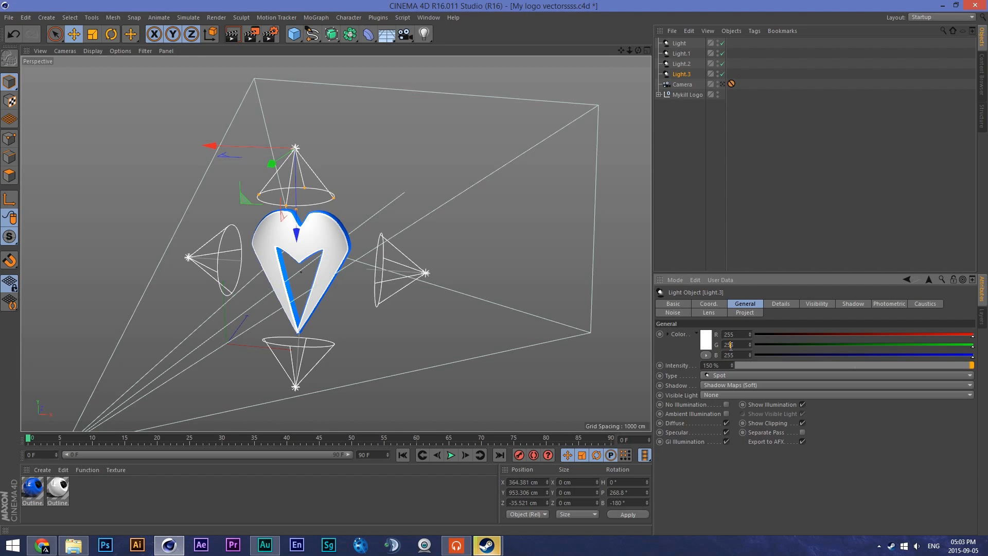
Return to the camera's view and preview the render of the tilted logo with the adjusted lighting.
{"action": "left_click", "coordinate": [721, 84]}
{"action": "left_click", "coordinate": [721, 85]}
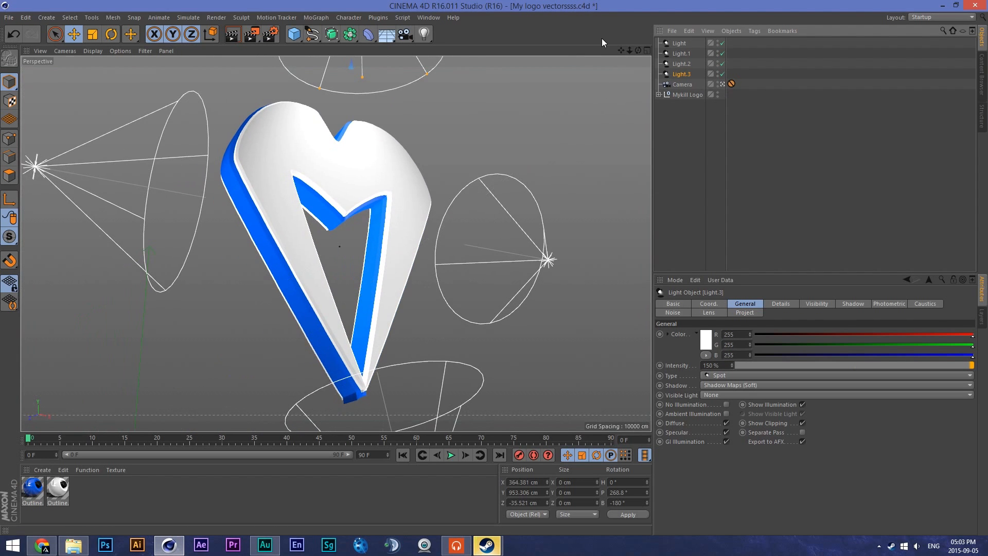
{"action": "left_click", "coordinate": [233, 34]}
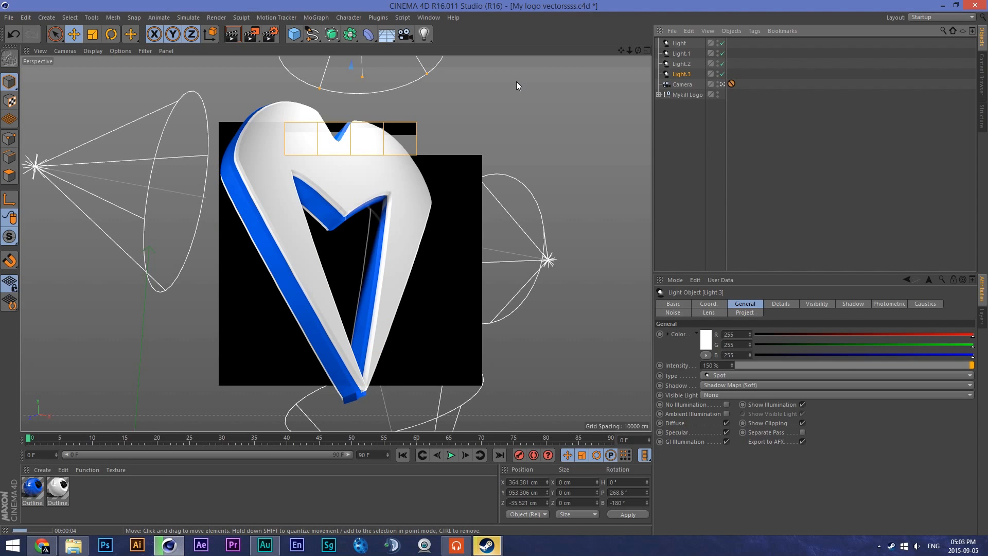
{"action": "left_click", "coordinate": [446, 131]}
Move the white extrude along its depth axis to about Z 12 cm.
{"action": "left_click", "coordinate": [402, 165]}
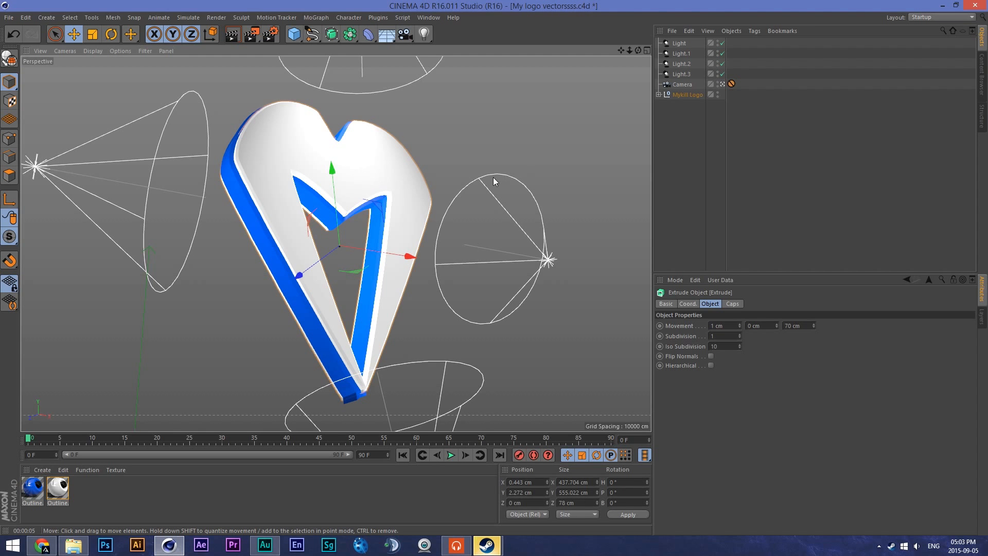
{"action": "left_click_drag", "start_coordinate": [295, 280], "coordinate": [291, 282]}
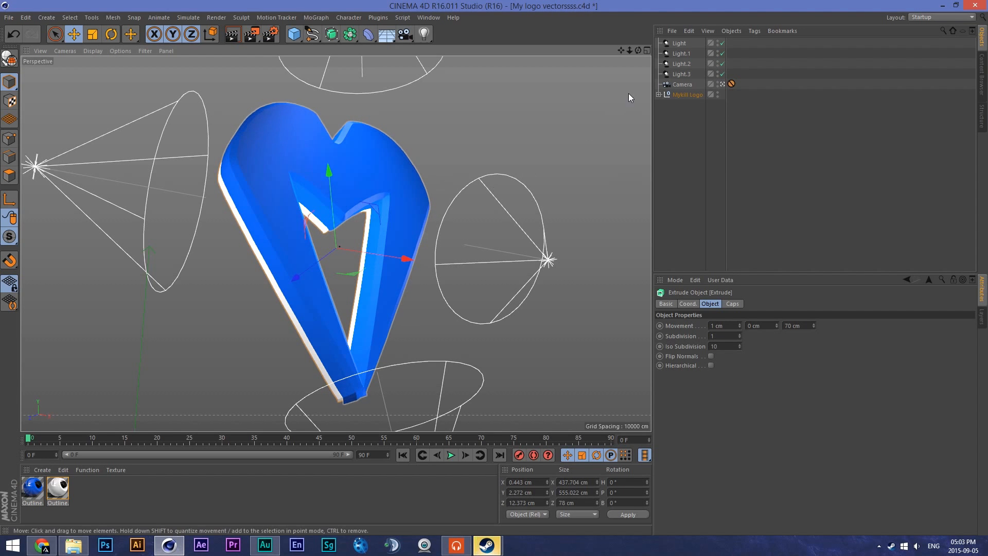
Set the subdivision of both the white and the blue extrude inside the Mykill Logo null to 30.
{"action": "left_click", "coordinate": [687, 95]}
{"action": "left_click_drag", "start_coordinate": [297, 279], "coordinate": [296, 281]}
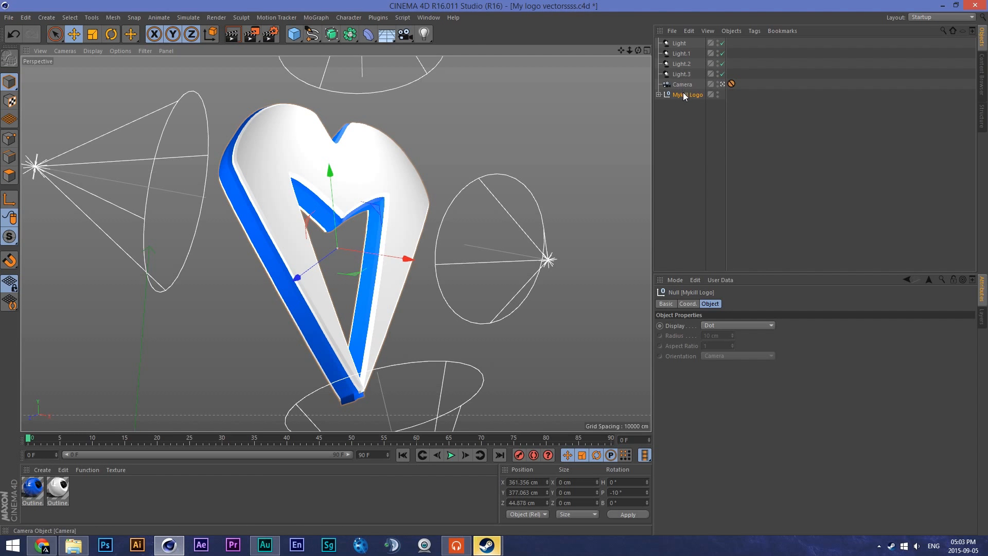
{"action": "left_click", "coordinate": [659, 95]}
{"action": "left_click", "coordinate": [689, 106]}
{"action": "left_click", "coordinate": [709, 336]}
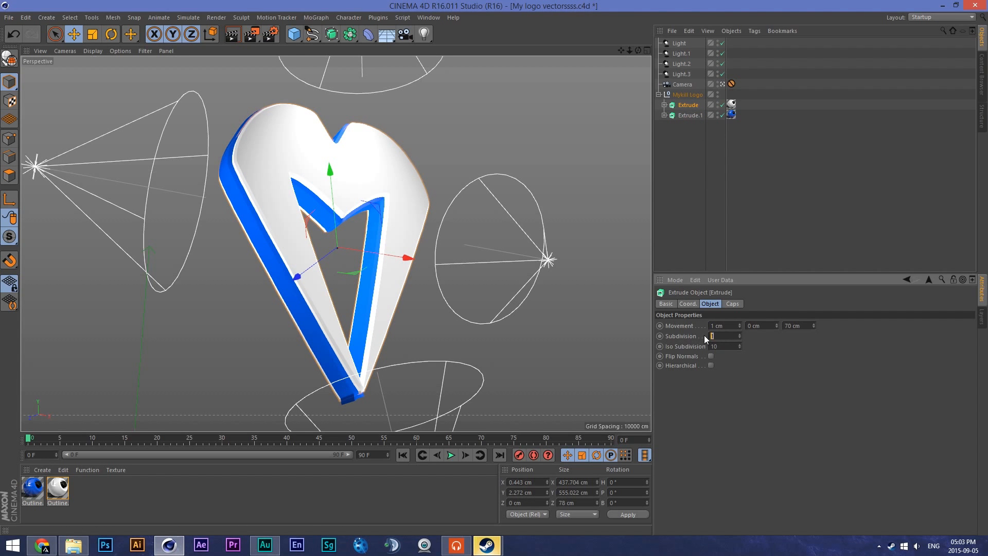
{"action": "left_click", "coordinate": [690, 115]}
{"action": "left_click", "coordinate": [712, 336]}
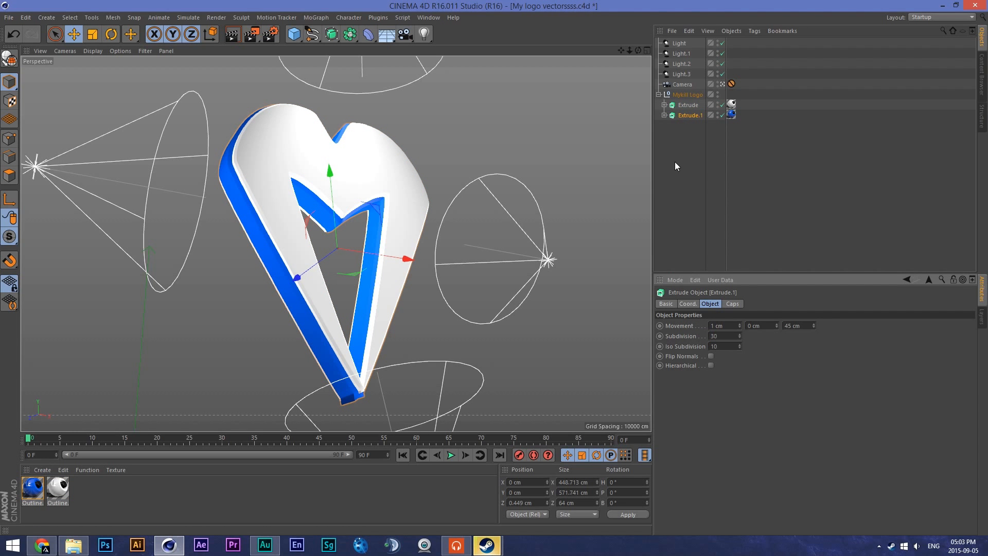
{"action": "left_click", "coordinate": [680, 105]}
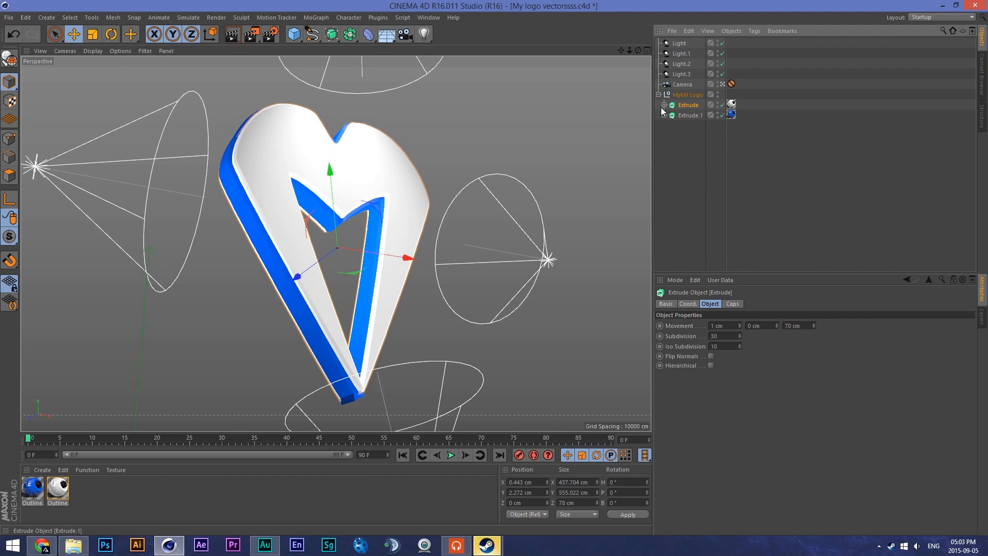
{"action": "left_click", "coordinate": [658, 95]}
Enable Ambient Occlusion in the render settings and leave Global Illumination off.
{"action": "left_click", "coordinate": [270, 34]}
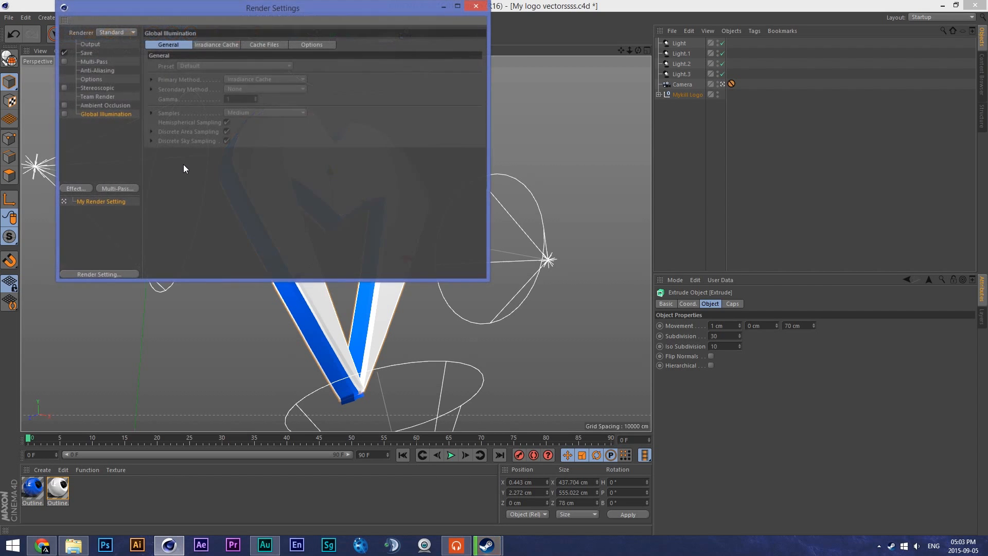
{"action": "left_click", "coordinate": [106, 106]}
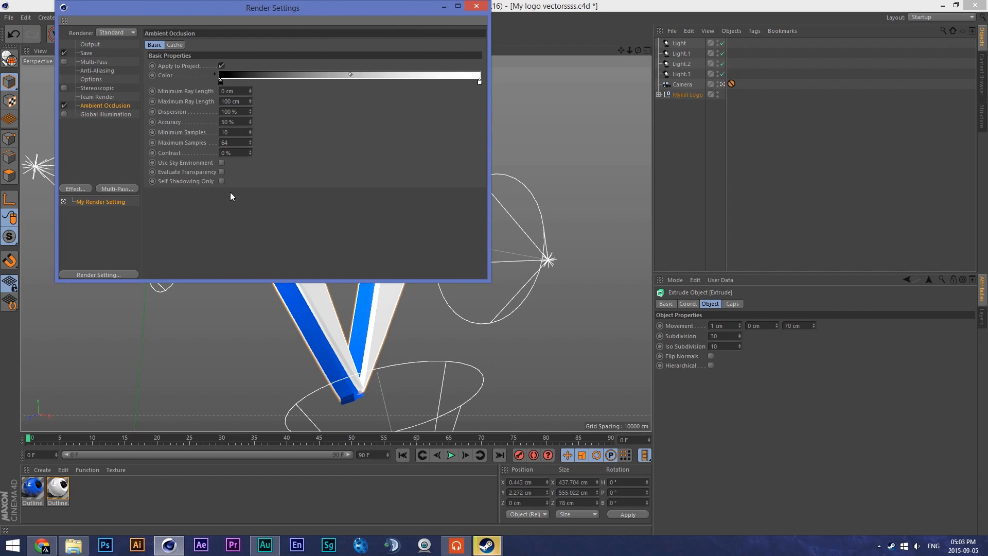
{"action": "left_click", "coordinate": [98, 114]}
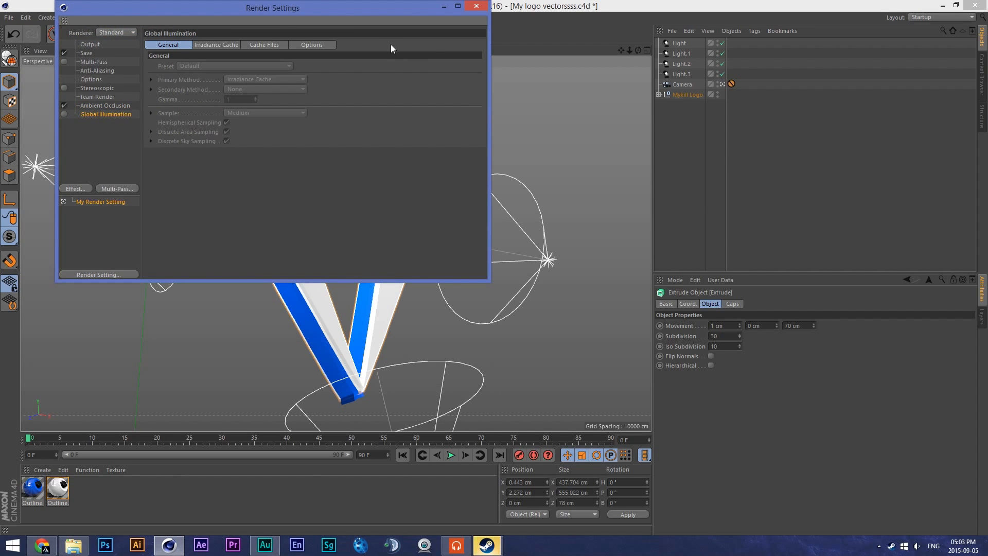
{"action": "left_click_drag", "start_coordinate": [371, 10], "coordinate": [663, 65]}
{"action": "left_click_drag", "start_coordinate": [493, 72], "coordinate": [278, 31]}
Review the Team Render, Options, Anti-Aliasing and Multi-Pass pages of the render settings.
{"action": "left_click", "coordinate": [201, 115]}
{"action": "left_click", "coordinate": [200, 125]}
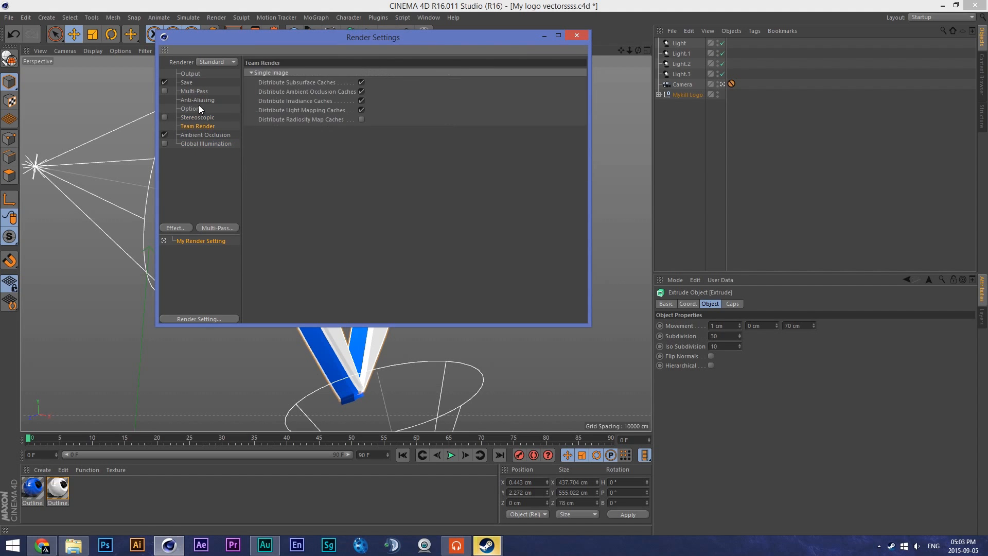
{"action": "left_click", "coordinate": [199, 107]}
{"action": "left_click", "coordinate": [198, 100]}
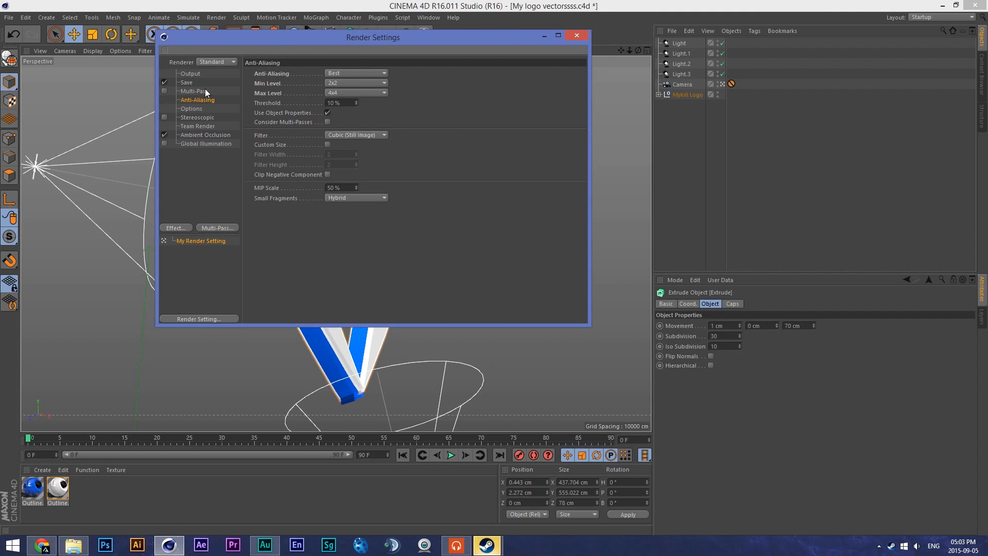
{"action": "left_click", "coordinate": [205, 90]}
{"action": "left_click", "coordinate": [206, 106]}
{"action": "left_click", "coordinate": [206, 100]}
{"action": "left_click", "coordinate": [206, 89]}
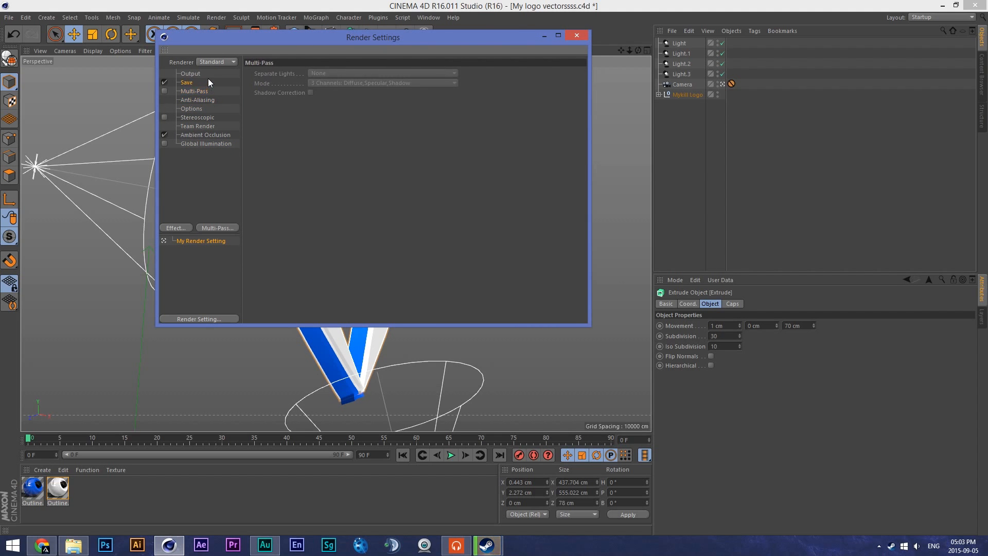
Configure the render to save as a PNG with alpha channel under the file name "hey hey smexlez".
{"action": "left_click", "coordinate": [208, 83]}
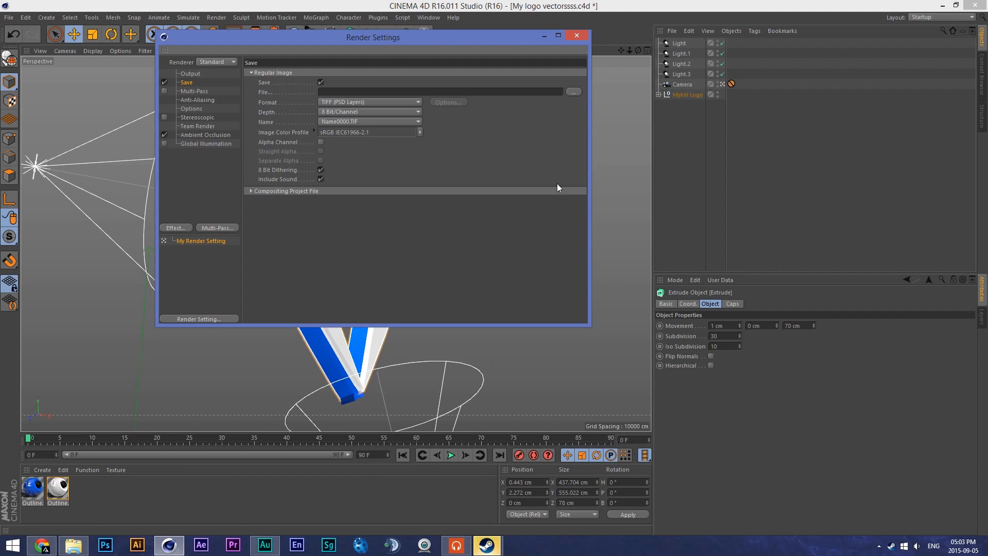
{"action": "left_click", "coordinate": [321, 143]}
{"action": "left_click", "coordinate": [380, 102]}
{"action": "left_click", "coordinate": [341, 204]}
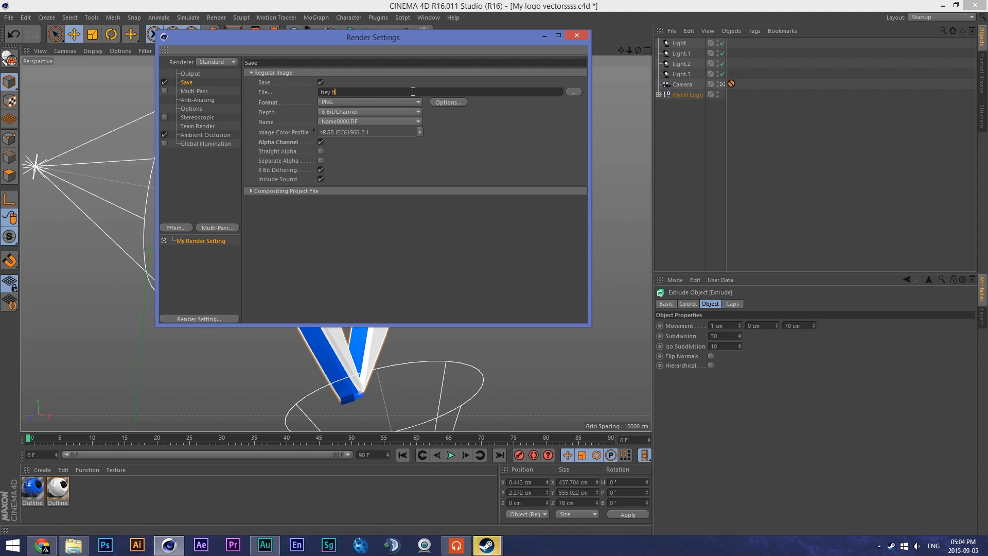
{"action": "type", "text": "smexlez"}
{"action": "left_click", "coordinate": [573, 35]}
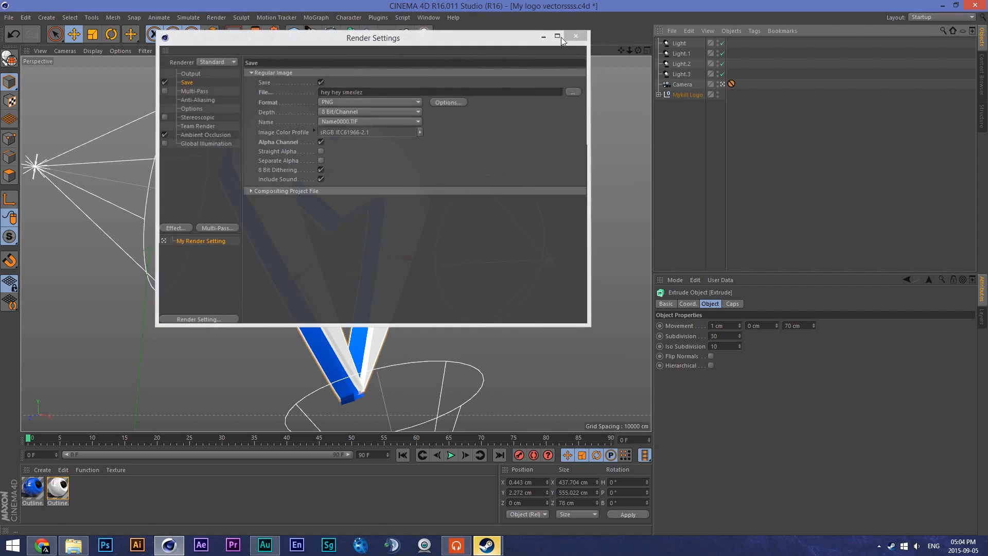
Render the logo to the Picture Viewer and inspect the finished image up close.
{"action": "left_click", "coordinate": [252, 37]}
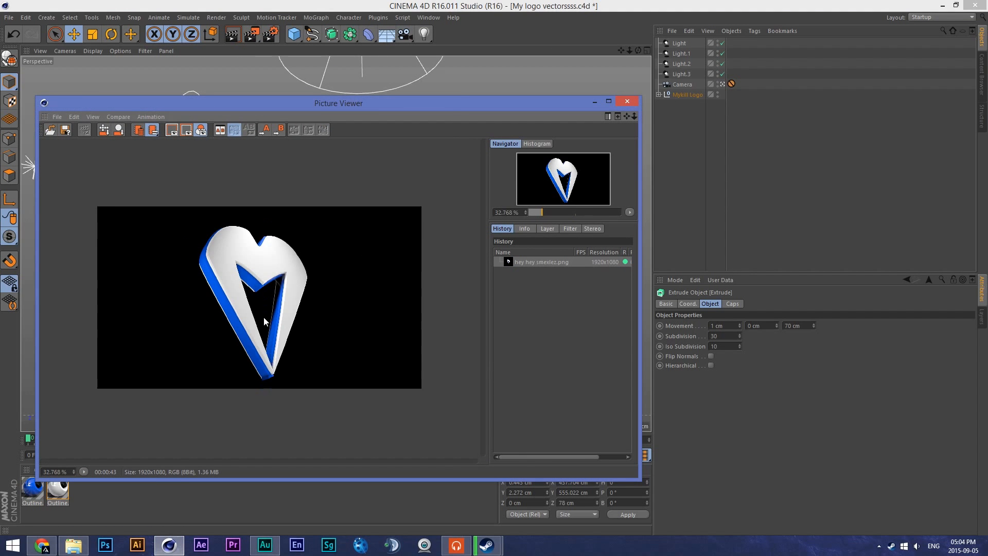
{"action": "scroll", "coordinate": [263, 317], "scroll_direction": "up", "scroll_amount": 6}
{"action": "scroll", "coordinate": [249, 247], "scroll_direction": "down", "scroll_amount": 6}
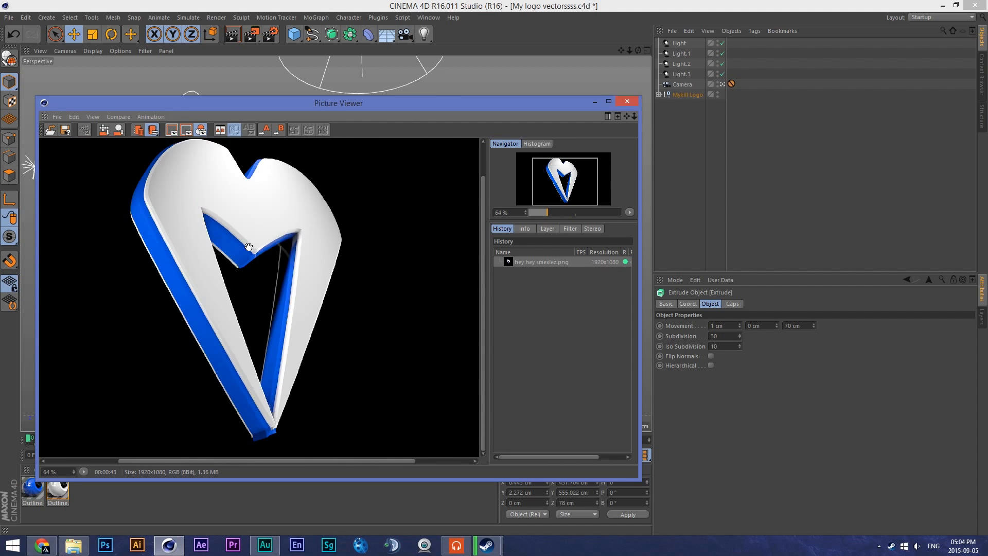
{"action": "scroll", "coordinate": [248, 247], "scroll_direction": "up", "scroll_amount": 2}
{"action": "left_click", "coordinate": [626, 98]}
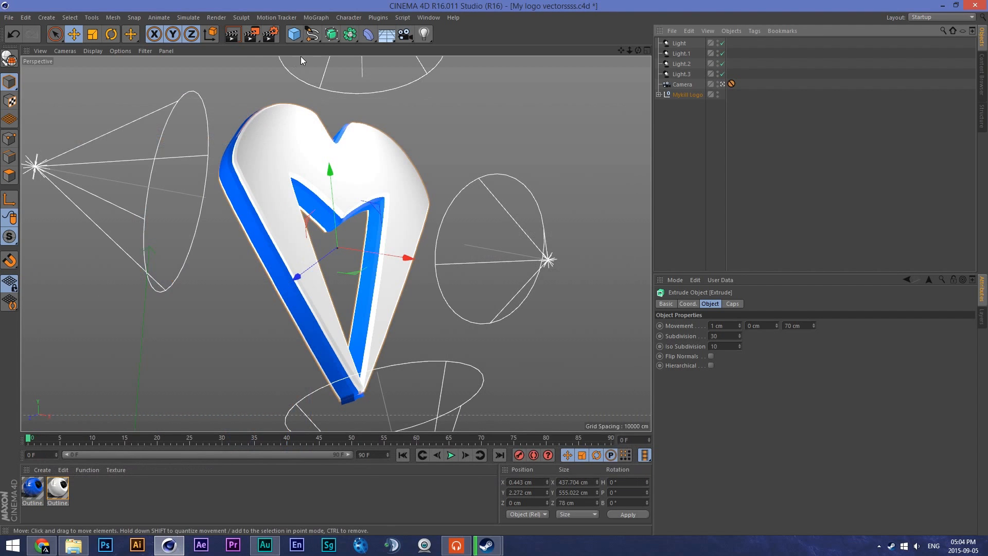
Check the output width, height and resolution in the render settings.
{"action": "left_click", "coordinate": [270, 33]}
{"action": "left_click", "coordinate": [193, 73]}
{"action": "left_click", "coordinate": [193, 80]}
{"action": "left_click", "coordinate": [193, 73]}
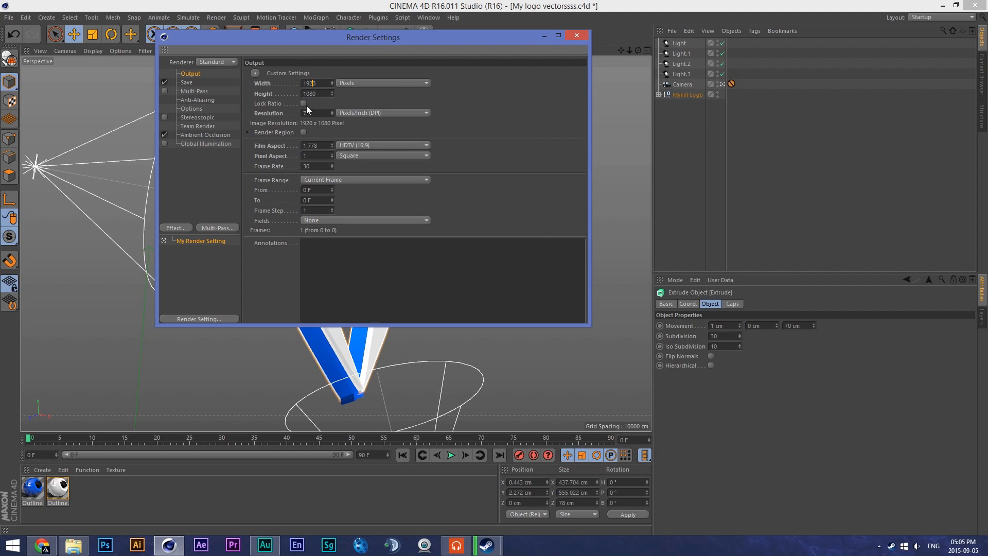
{"action": "left_click", "coordinate": [577, 35]}
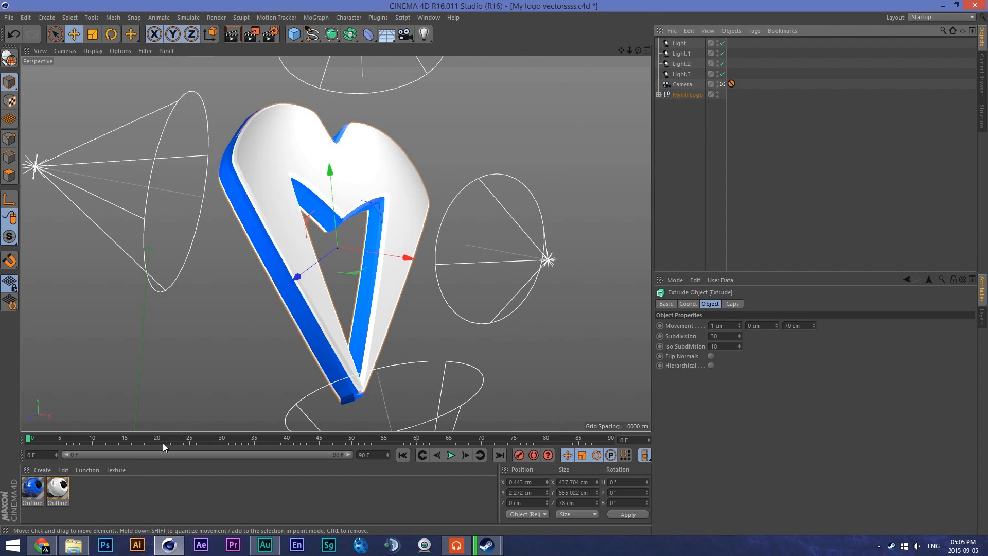
Switch to Photoshop and open Wallpaper thing Altitude.psd from the Graphics folder.
{"action": "left_click", "coordinate": [106, 546]}
{"action": "mouse_move", "coordinate": [61, 552]}
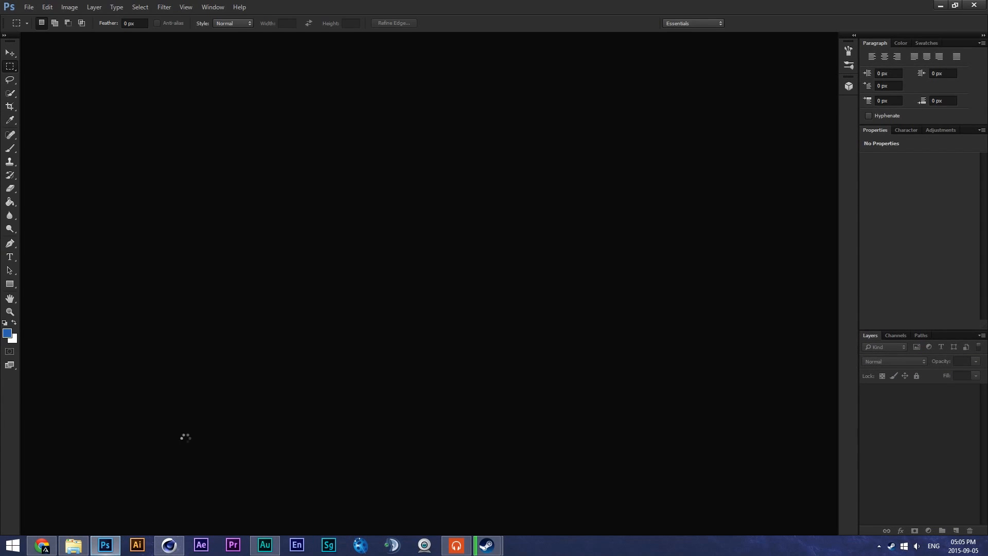
{"action": "left_click", "coordinate": [73, 546]}
{"action": "left_click", "coordinate": [699, 490]}
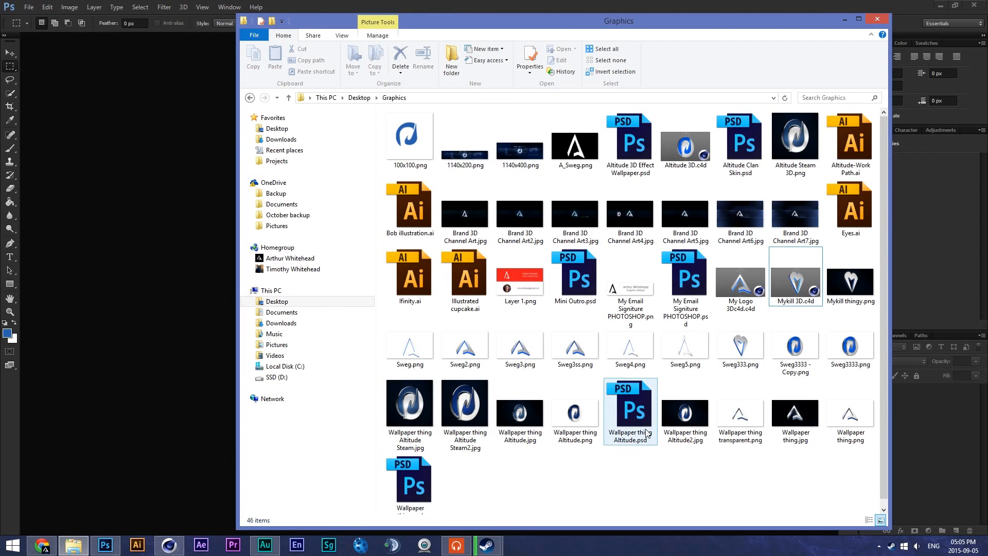
{"action": "scroll", "coordinate": [583, 456], "scroll_direction": "down", "scroll_amount": 1}
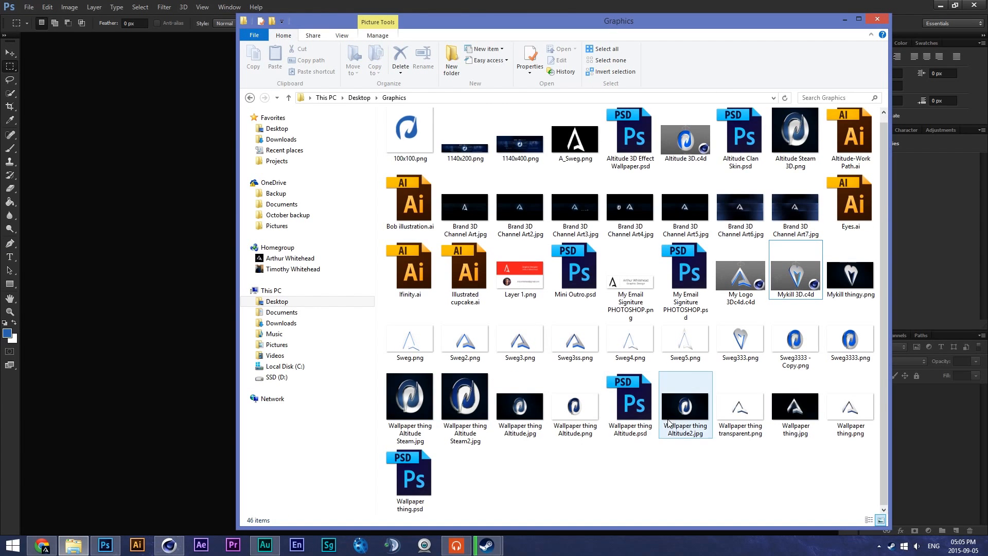
{"action": "double_click", "coordinate": [639, 417]}
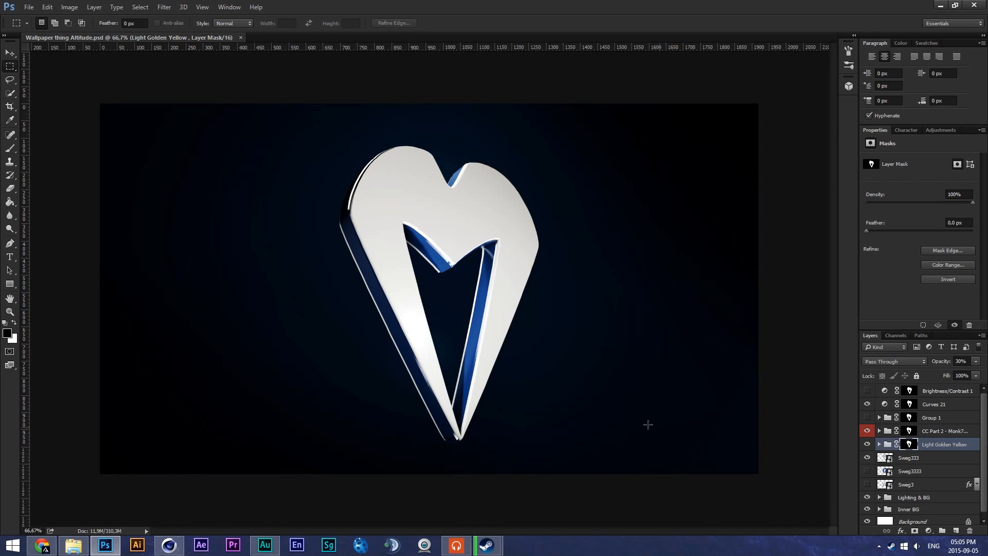
Examine the Curves 21, CC Part 2 and Light Golden Yellow color-correction layers above the logo.
{"action": "key", "text": "ctrl+minus"}
{"action": "left_click", "coordinate": [952, 405]}
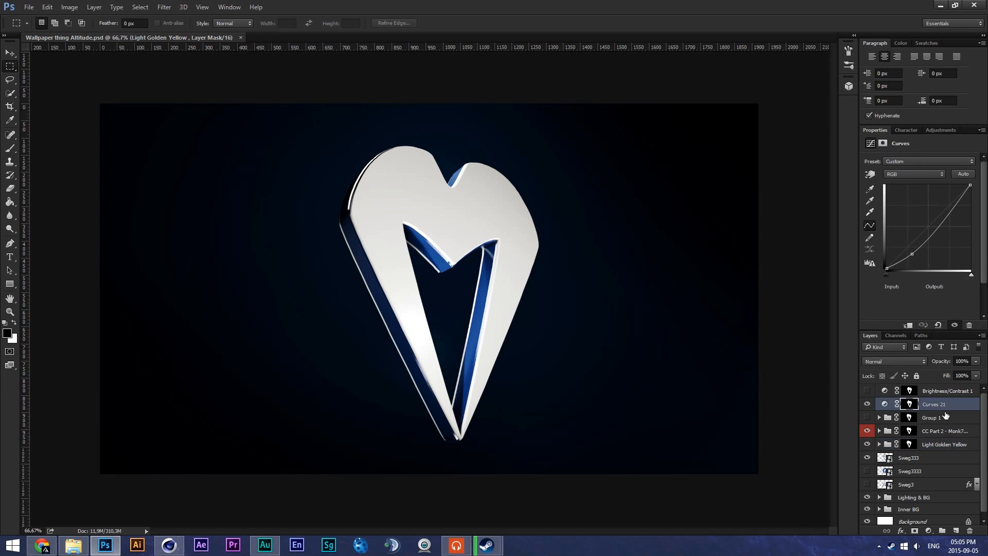
{"action": "left_click", "coordinate": [947, 431]}
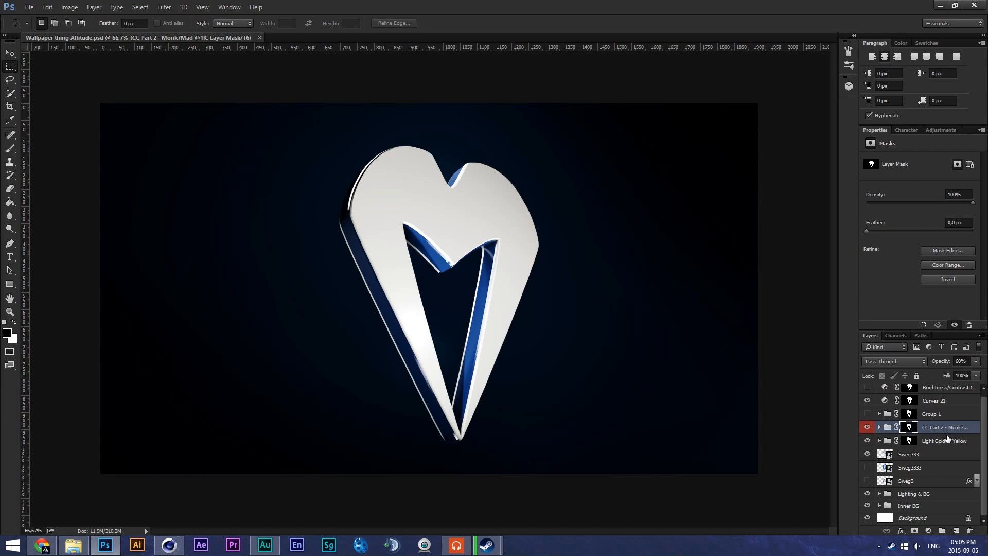
{"action": "left_click", "coordinate": [936, 442]}
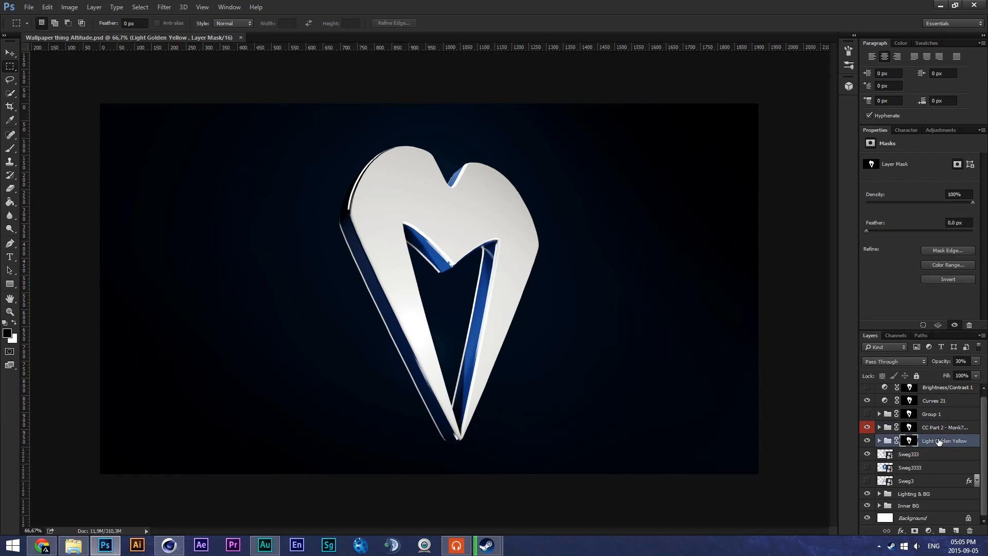
Toggle the Lighting & BG and Inner BG groups off and on to compare the background, and look through Inner BG's layers.
{"action": "left_click", "coordinate": [911, 495]}
{"action": "left_click", "coordinate": [867, 494]}
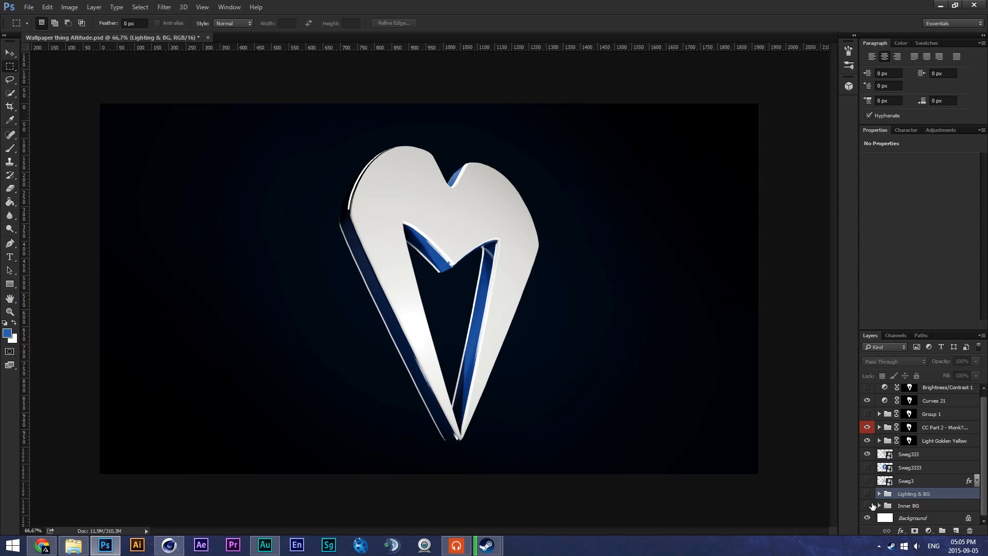
{"action": "left_click", "coordinate": [867, 505]}
{"action": "left_click", "coordinate": [879, 505]}
{"action": "scroll", "coordinate": [910, 497], "scroll_direction": "down", "scroll_amount": 3}
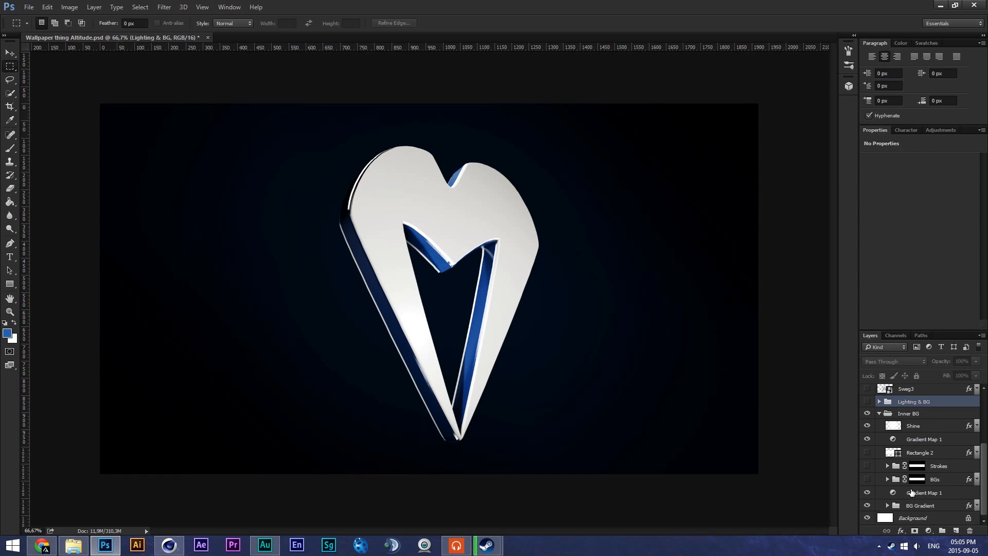
{"action": "scroll", "coordinate": [900, 487], "scroll_direction": "up", "scroll_amount": 2}
{"action": "left_click", "coordinate": [880, 455]}
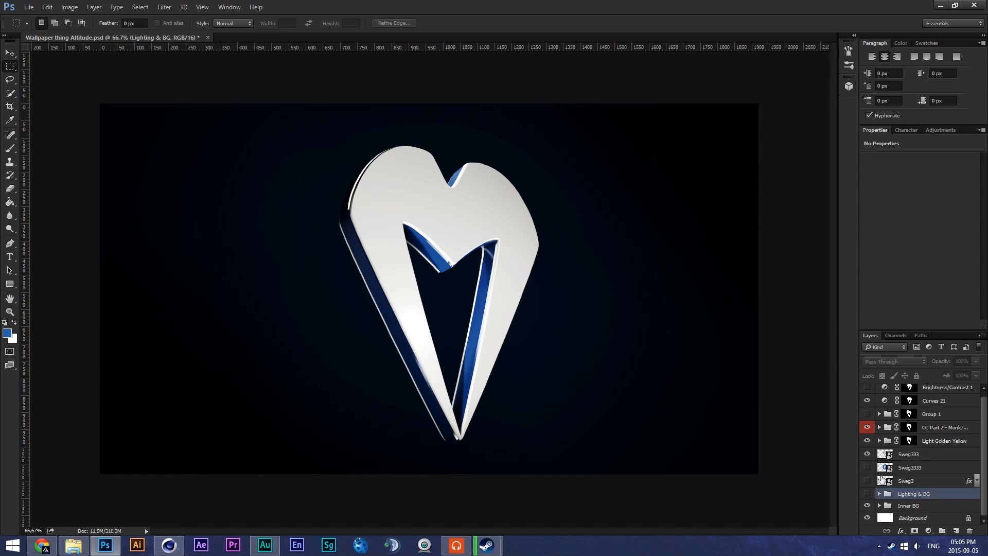
{"action": "left_click", "coordinate": [868, 494]}
{"action": "scroll", "coordinate": [443, 347], "scroll_direction": "up", "scroll_amount": 4}
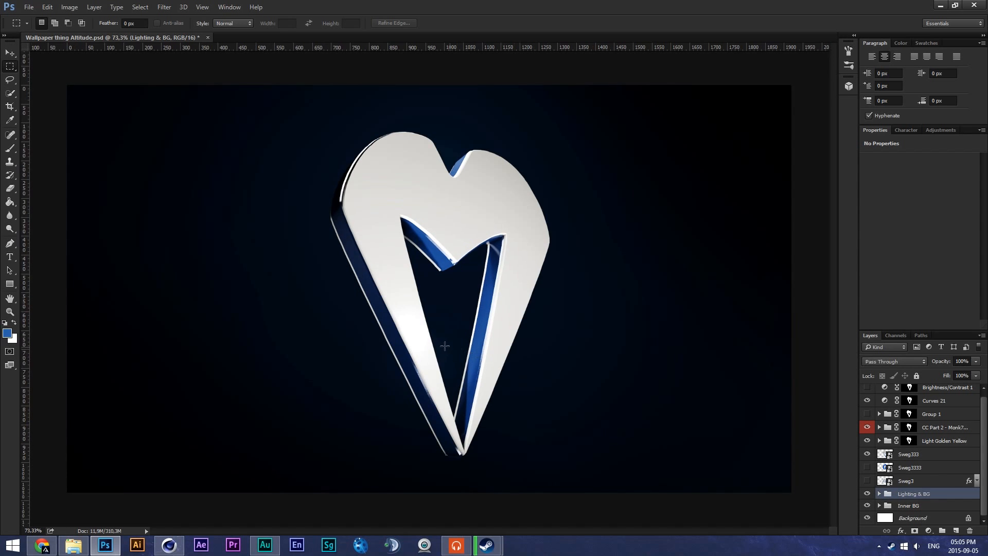
{"action": "scroll", "coordinate": [487, 351], "scroll_direction": "down", "scroll_amount": 4}
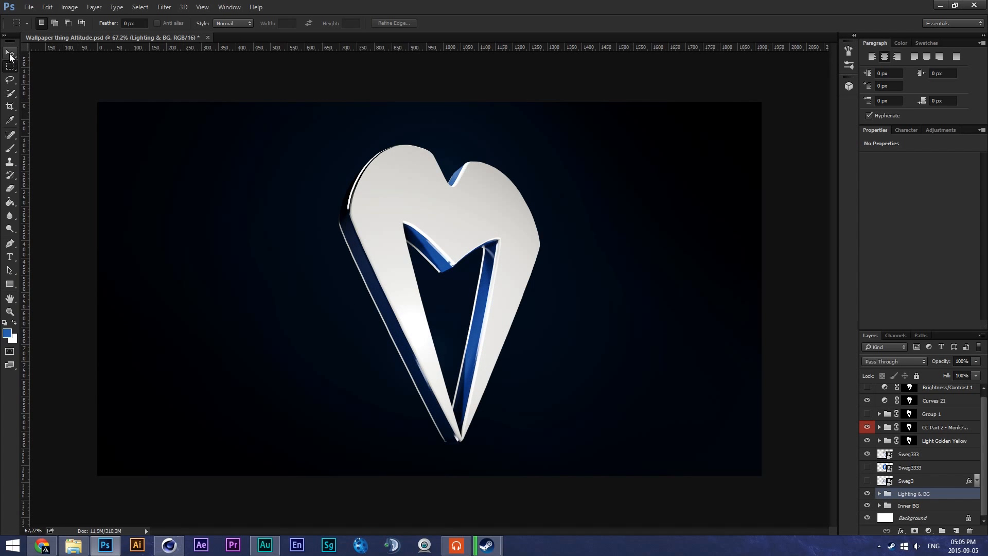
Activate the Move tool and examine the layers inside the Lighting & BG and Inner BG groups.
{"action": "left_click", "coordinate": [9, 54]}
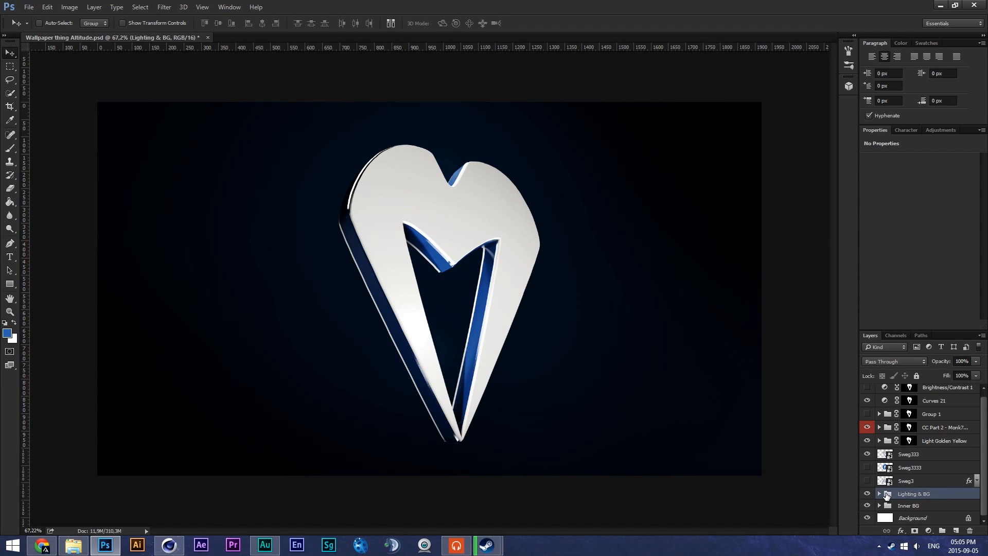
{"action": "left_click", "coordinate": [879, 494]}
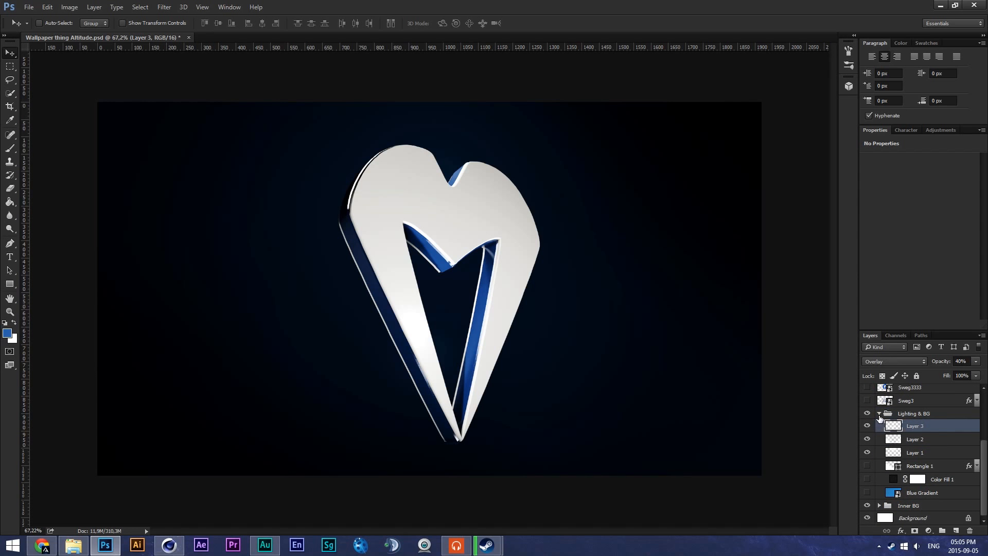
{"action": "left_click", "coordinate": [878, 414]}
{"action": "left_click", "coordinate": [880, 506]}
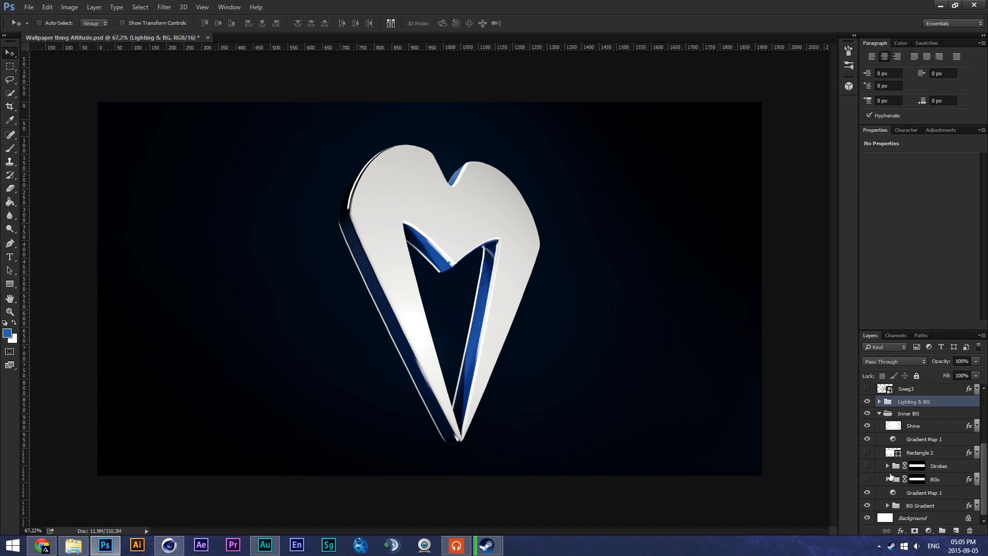
{"action": "scroll", "coordinate": [893, 486], "scroll_direction": "up", "scroll_amount": 3}
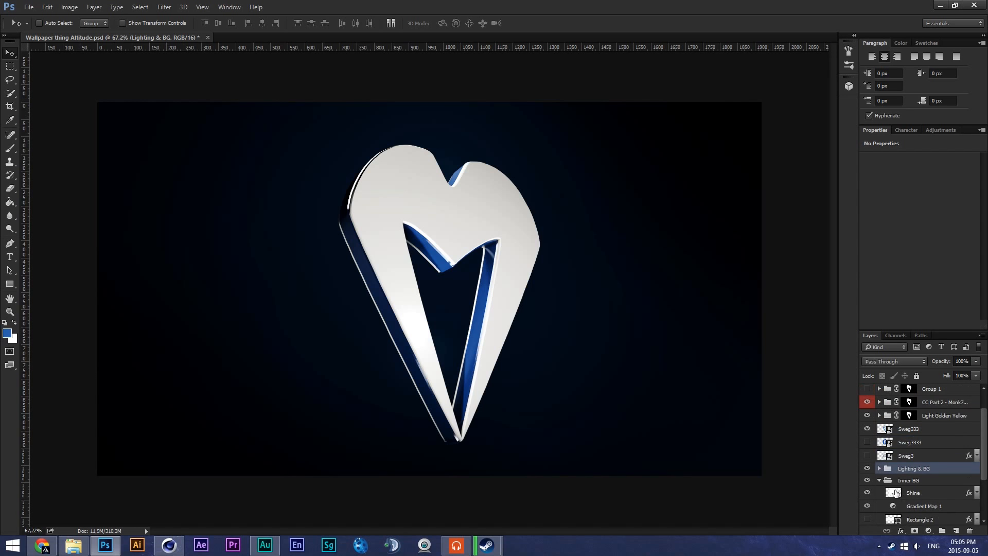
{"action": "left_click", "coordinate": [880, 480]}
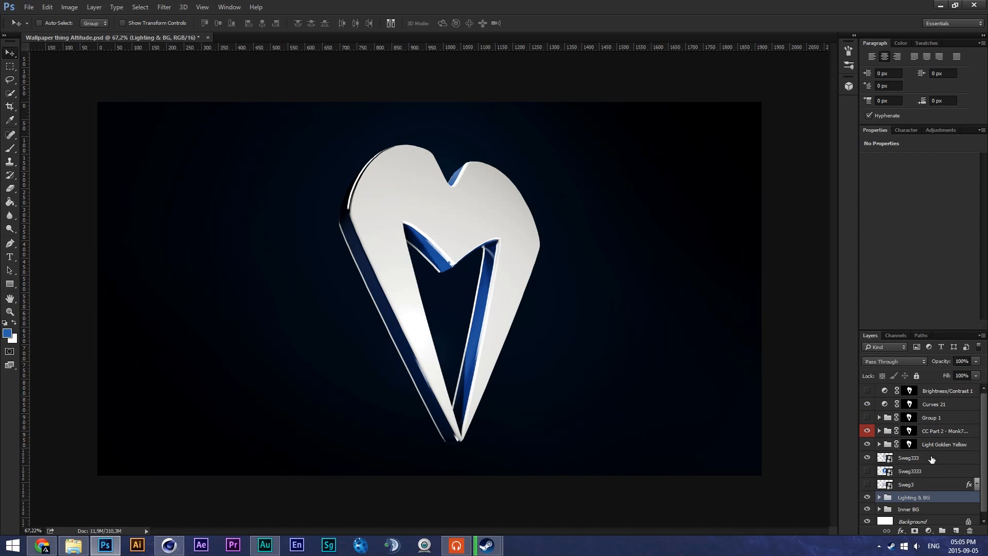
Toggle the CC Part 2 and Light Golden Yellow groups off and on to compare the logo's color correction.
{"action": "left_click", "coordinate": [942, 434]}
{"action": "left_click", "coordinate": [867, 431]}
{"action": "left_click", "coordinate": [868, 445]}
{"action": "left_click", "coordinate": [868, 444]}
{"action": "left_click", "coordinate": [867, 432]}
{"action": "left_click", "coordinate": [867, 431]}
{"action": "left_click", "coordinate": [867, 432]}
Look through the layers inside the CC Part 2 and Light Golden Yellow groups and examine the logo on the canvas.
{"action": "left_click", "coordinate": [880, 431]}
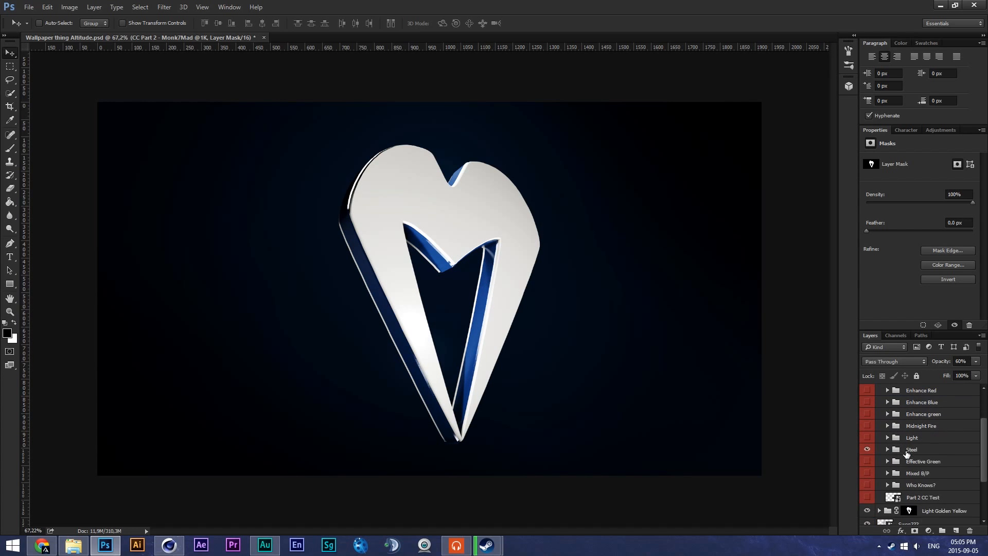
{"action": "scroll", "coordinate": [888, 425], "scroll_direction": "down", "scroll_amount": 1}
{"action": "left_click", "coordinate": [879, 417]}
{"action": "left_click", "coordinate": [880, 430]}
{"action": "scroll", "coordinate": [888, 443], "scroll_direction": "down", "scroll_amount": 1}
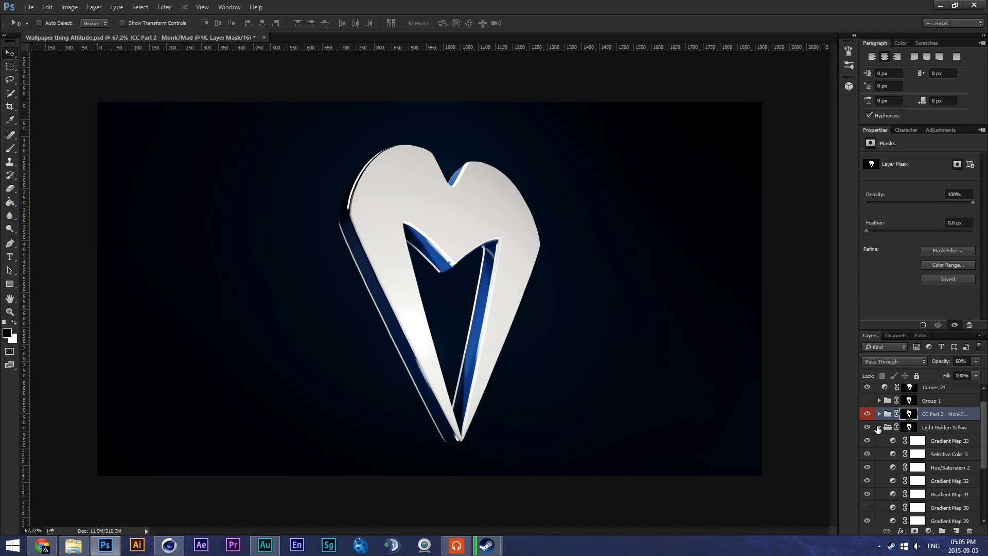
{"action": "left_click", "coordinate": [880, 427]}
{"action": "scroll", "coordinate": [415, 287], "scroll_direction": "up", "scroll_amount": 4}
{"action": "scroll", "coordinate": [473, 303], "scroll_direction": "down", "scroll_amount": 5}
{"action": "scroll", "coordinate": [465, 319], "scroll_direction": "up", "scroll_amount": 1}
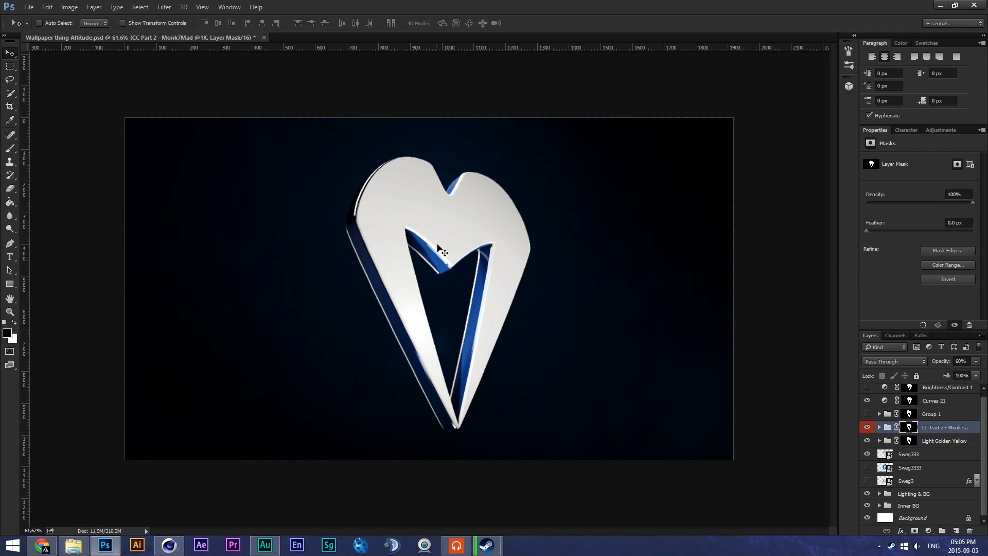
{"action": "scroll", "coordinate": [441, 250], "scroll_direction": "up", "scroll_amount": 1}
Place hey hey smexlez.png from the Desktop folder into the wallpaper and move its layer directly below the Light Golden Yellow group.
{"action": "left_click", "coordinate": [73, 545]}
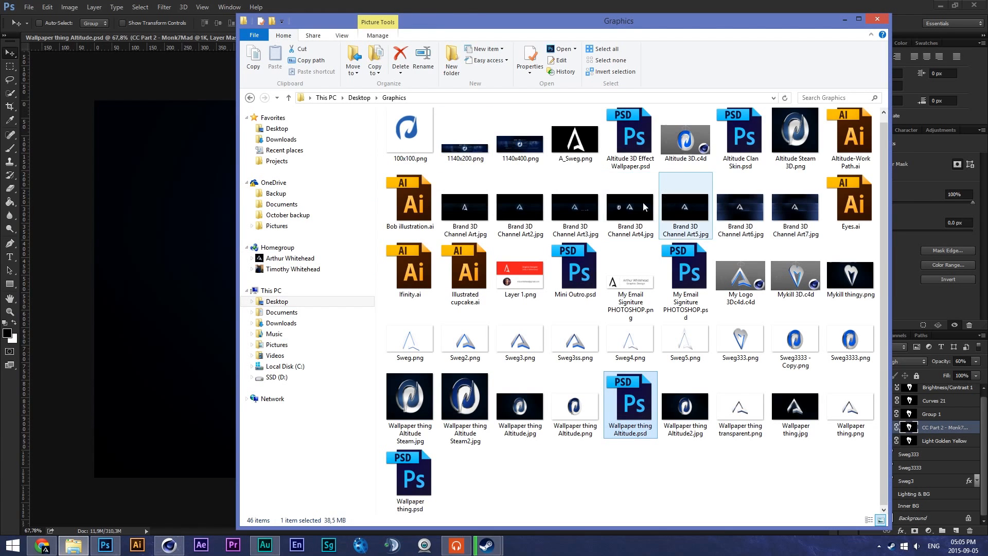
{"action": "left_click", "coordinate": [335, 128]}
{"action": "left_click_drag", "start_coordinate": [410, 138], "coordinate": [605, 232]}
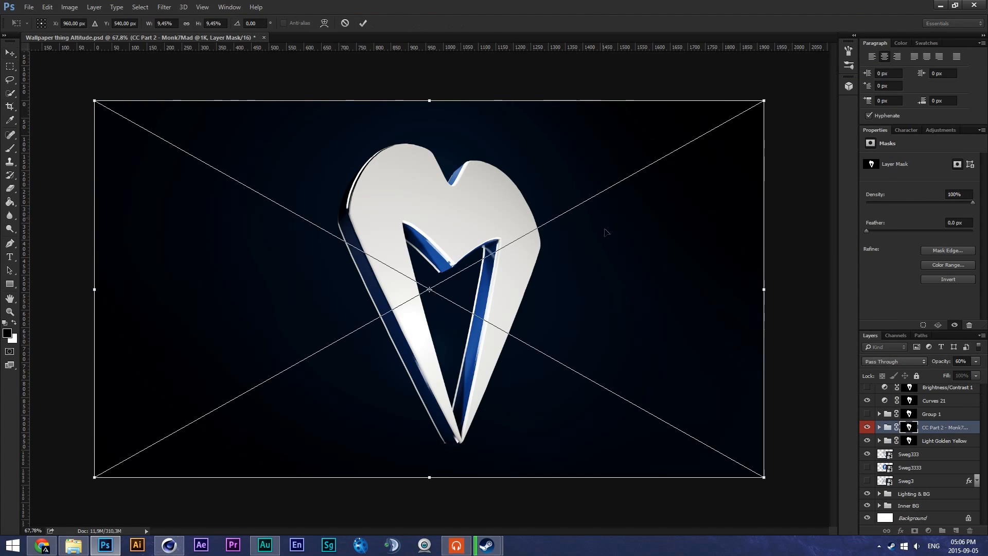
{"action": "key", "text": "Return"}
{"action": "left_click_drag", "start_coordinate": [936, 439], "coordinate": [927, 461]}
Hide the Sweg333 layer, preview the Sweg3333 and Sweg3 logos, and leave only the hey hey smexlez logo layer visible.
{"action": "left_click", "coordinate": [868, 453]}
{"action": "left_click", "coordinate": [867, 467]}
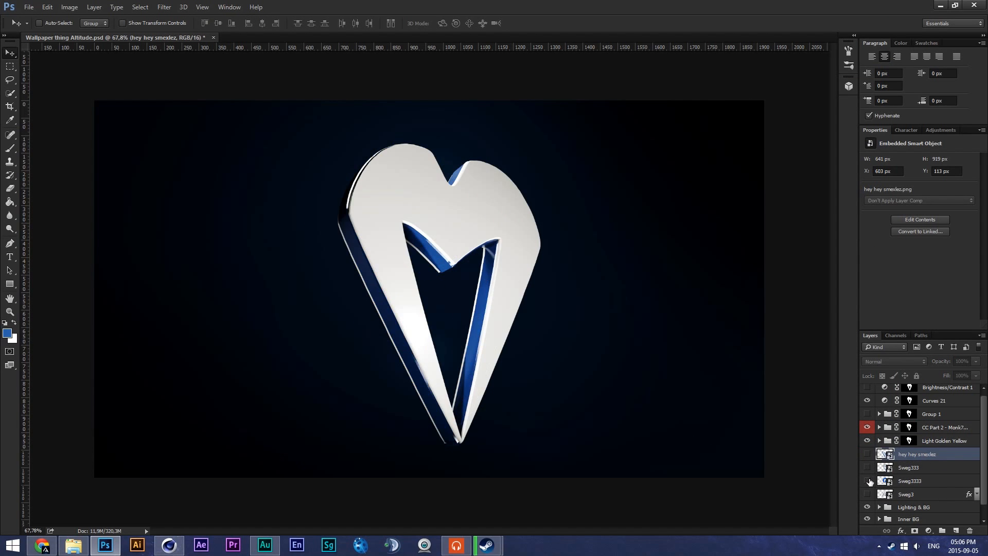
{"action": "left_click", "coordinate": [868, 480]}
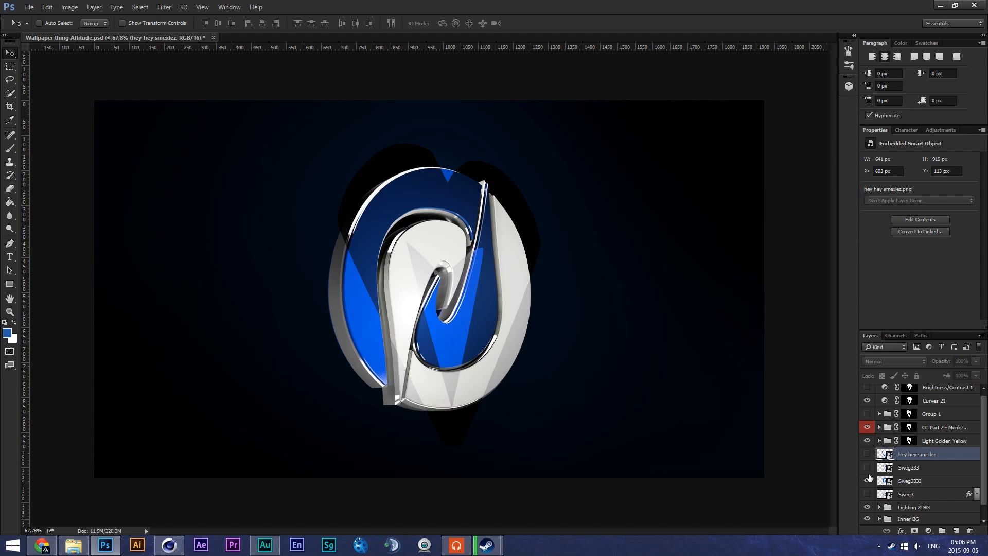
{"action": "left_click", "coordinate": [868, 481]}
{"action": "left_click", "coordinate": [868, 481]}
{"action": "left_click", "coordinate": [868, 494]}
{"action": "left_click", "coordinate": [867, 494]}
{"action": "left_click", "coordinate": [868, 453]}
{"action": "scroll", "coordinate": [916, 460], "scroll_direction": "up", "scroll_amount": 1}
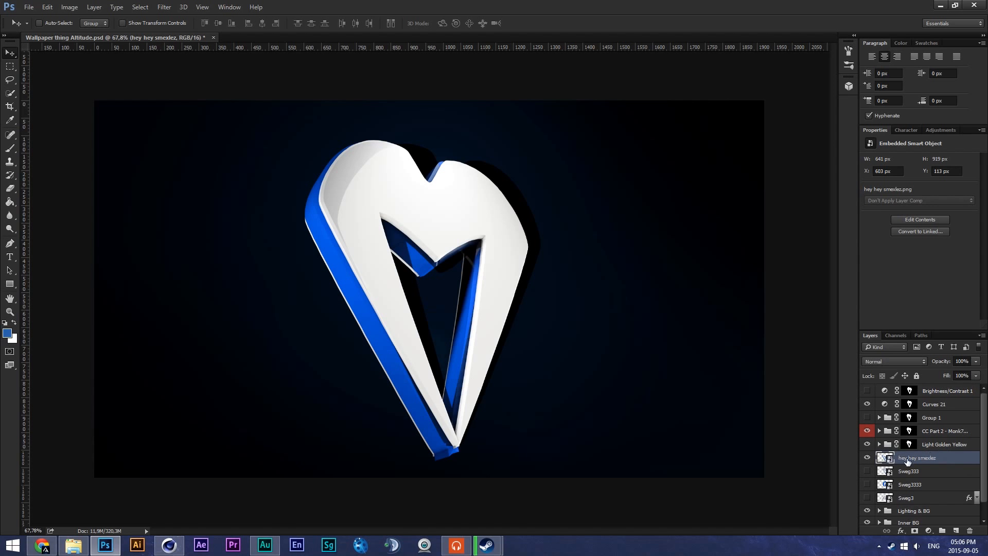
Replace the Light Golden Yellow group's layer mask with one made from the outline of the hey hey smexlez logo.
{"action": "left_click", "coordinate": [881, 459], "text": "ctrl"}
{"action": "right_click", "coordinate": [909, 444]}
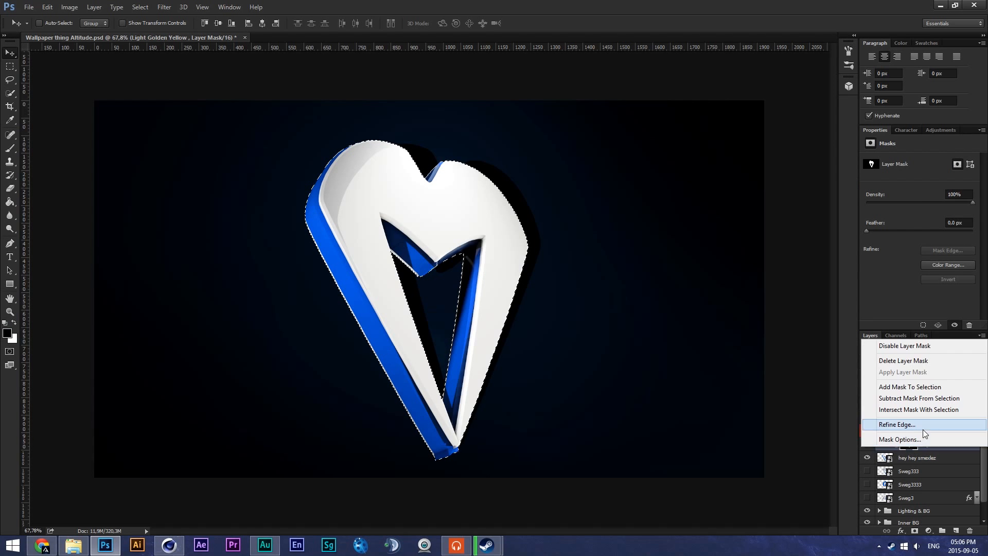
{"action": "left_click", "coordinate": [903, 360]}
{"action": "left_click", "coordinate": [914, 530]}
Copy the Light Golden Yellow group's mask onto the color-correction layers and groups above it, replacing their old masks.
{"action": "left_click_drag", "start_coordinate": [909, 443], "coordinate": [910, 412]}
{"action": "key", "text": "Return"}
{"action": "key", "text": "Return"}
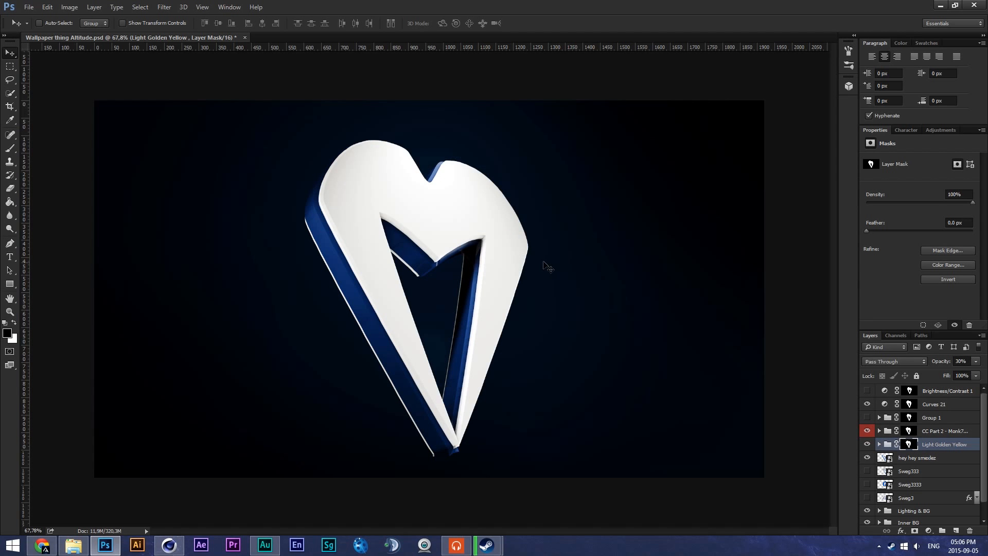
Examine the color-corrected logo on the wallpaper up close and from a distance.
{"action": "scroll", "coordinate": [462, 282], "scroll_direction": "up", "scroll_amount": 3}
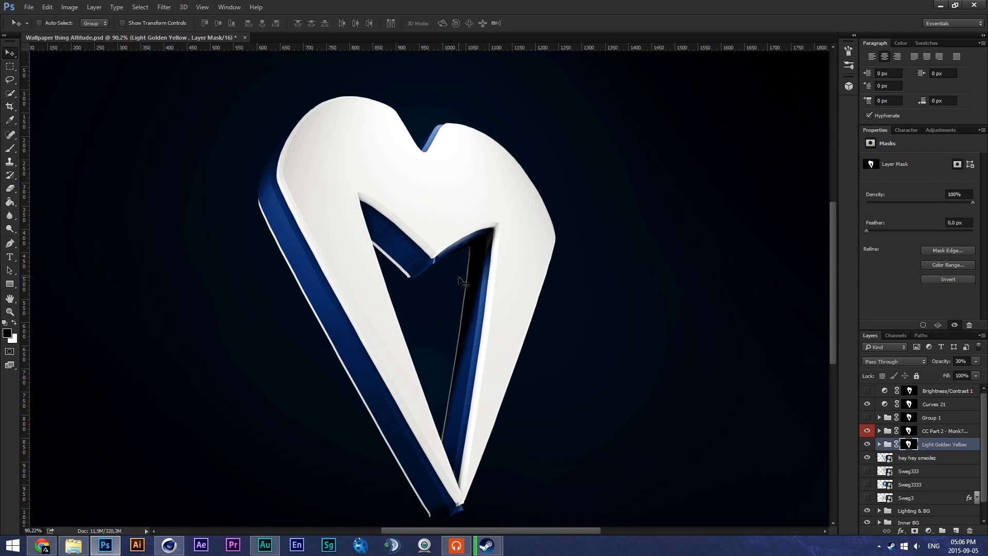
{"action": "scroll", "coordinate": [462, 282], "scroll_direction": "down", "scroll_amount": 3}
{"action": "scroll", "coordinate": [462, 282], "scroll_direction": "up", "scroll_amount": 3}
{"action": "scroll", "coordinate": [462, 282], "scroll_direction": "down", "scroll_amount": 4}
{"action": "scroll", "coordinate": [462, 282], "scroll_direction": "up", "scroll_amount": 2}
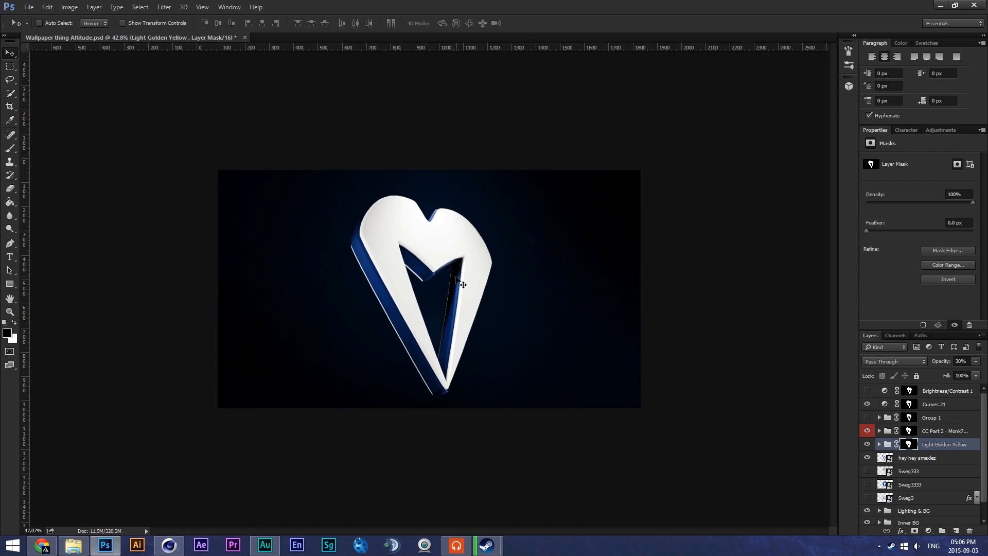
{"action": "scroll", "coordinate": [463, 282], "scroll_direction": "up", "scroll_amount": 3}
{"action": "scroll", "coordinate": [462, 282], "scroll_direction": "down", "scroll_amount": 4}
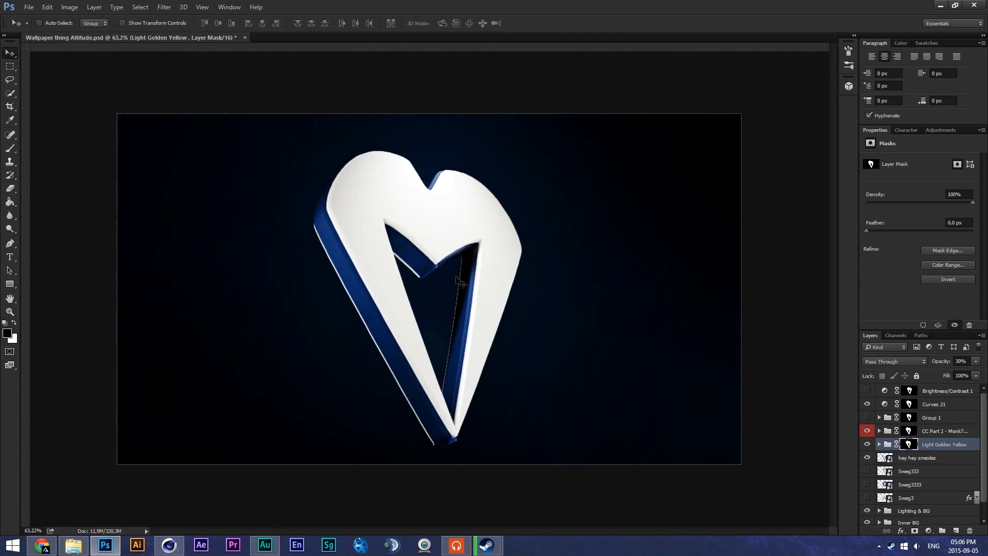
{"action": "scroll", "coordinate": [462, 283], "scroll_direction": "up", "scroll_amount": 4}
{"action": "scroll", "coordinate": [462, 283], "scroll_direction": "down", "scroll_amount": 2}
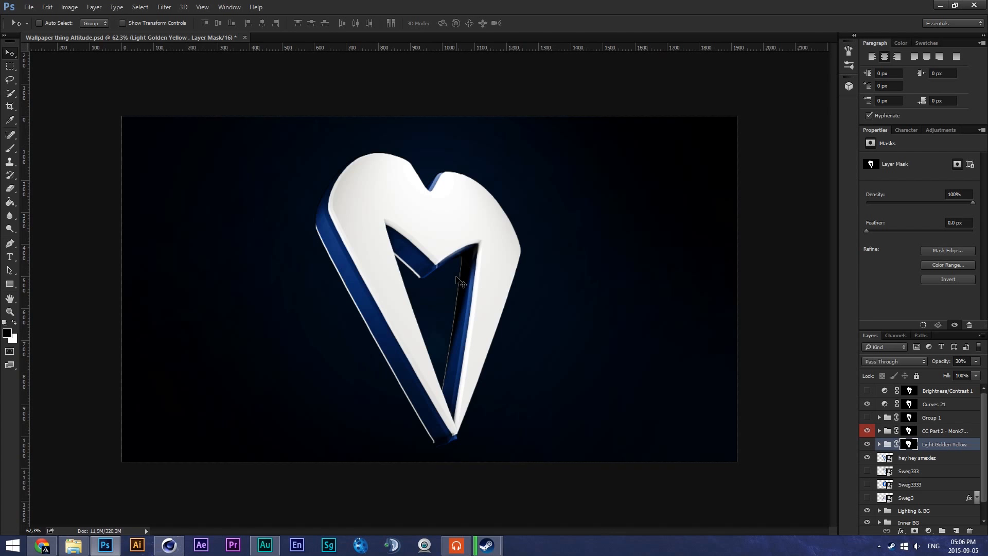
{"action": "scroll", "coordinate": [461, 282], "scroll_direction": "down", "scroll_amount": 2}
{"action": "scroll", "coordinate": [458, 282], "scroll_direction": "up", "scroll_amount": 2}
{"action": "scroll", "coordinate": [453, 282], "scroll_direction": "down", "scroll_amount": 2}
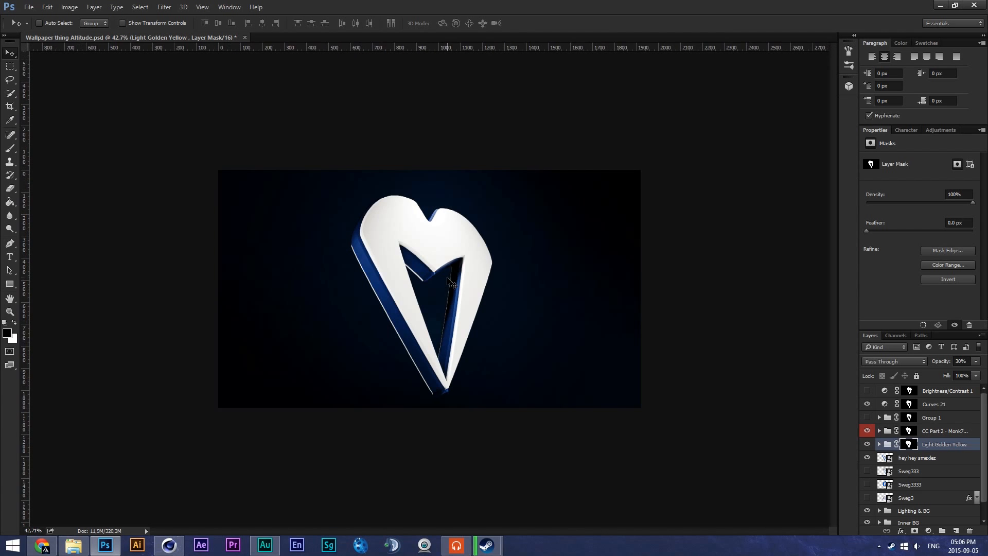
{"action": "scroll", "coordinate": [450, 282], "scroll_direction": "up", "scroll_amount": 1}
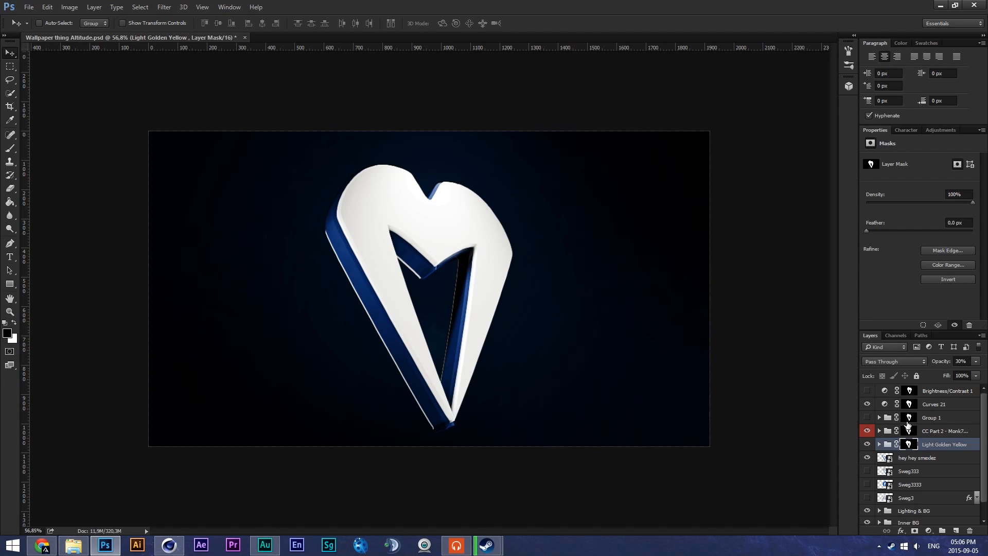